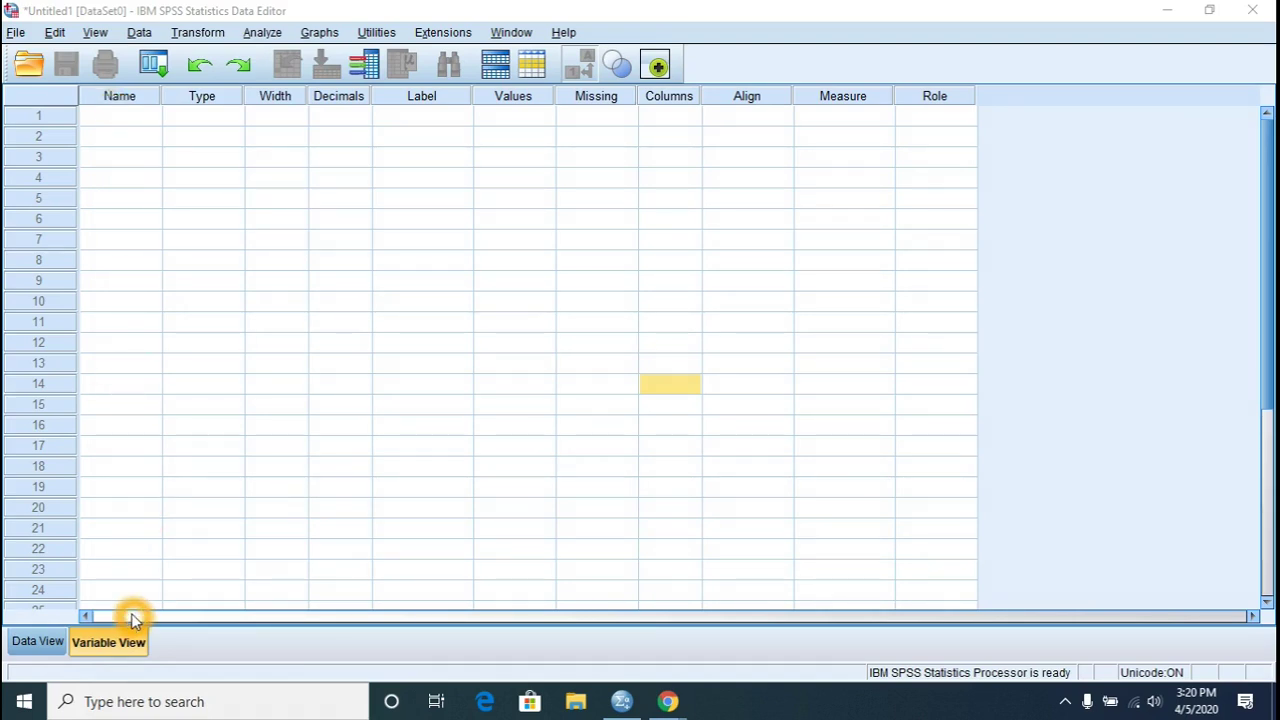
left_click(42, 644)
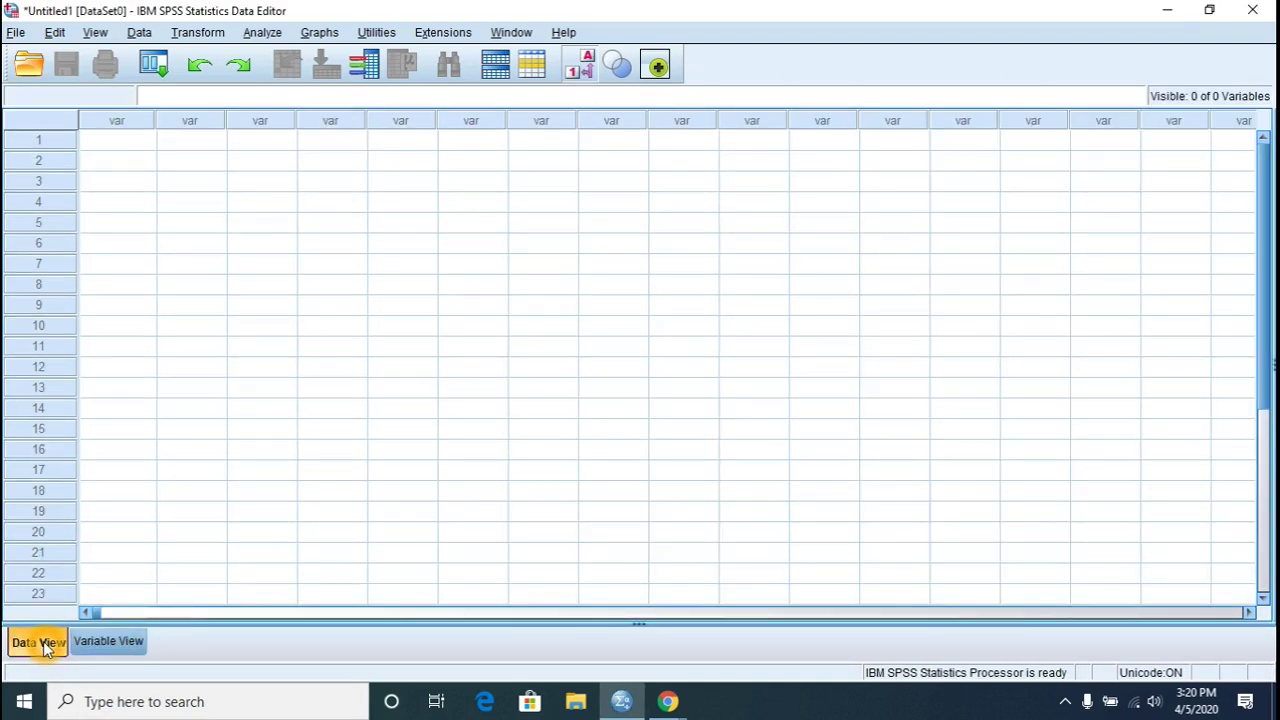
left_click(80, 646)
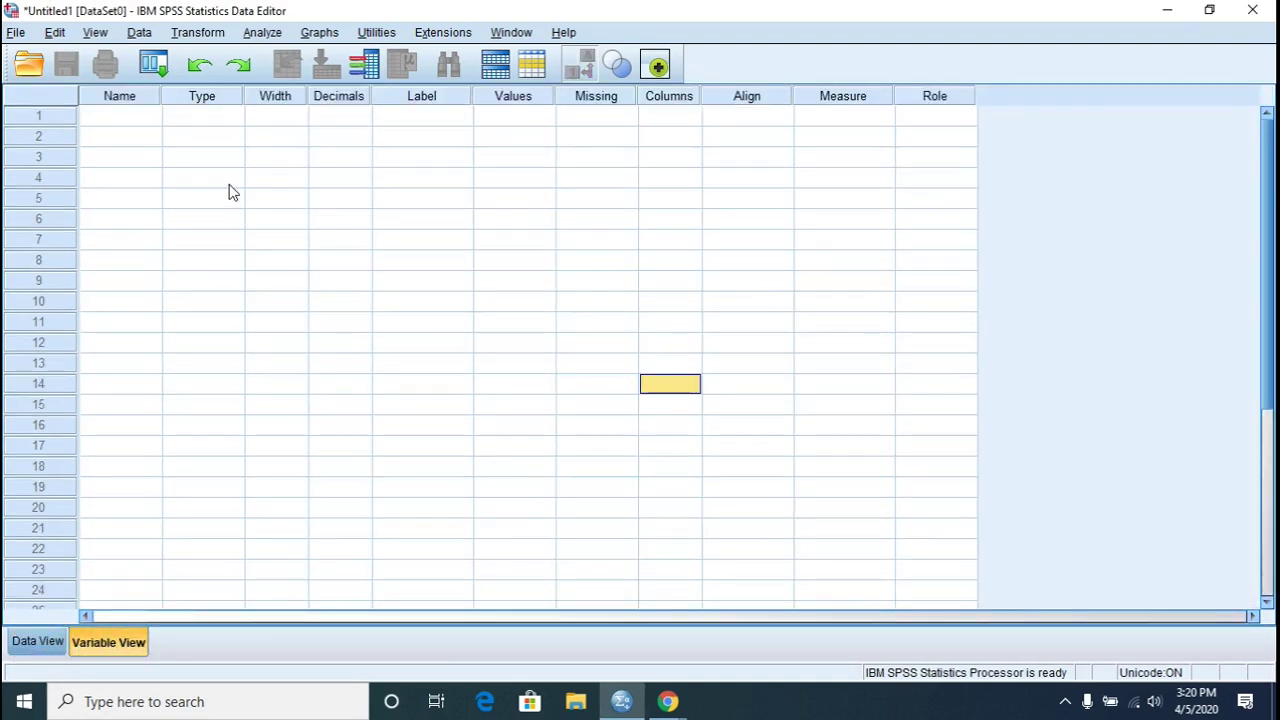
- Try to name the first variable "Name name", with a space in it, and dismiss the resulting message
left_click(152, 126)
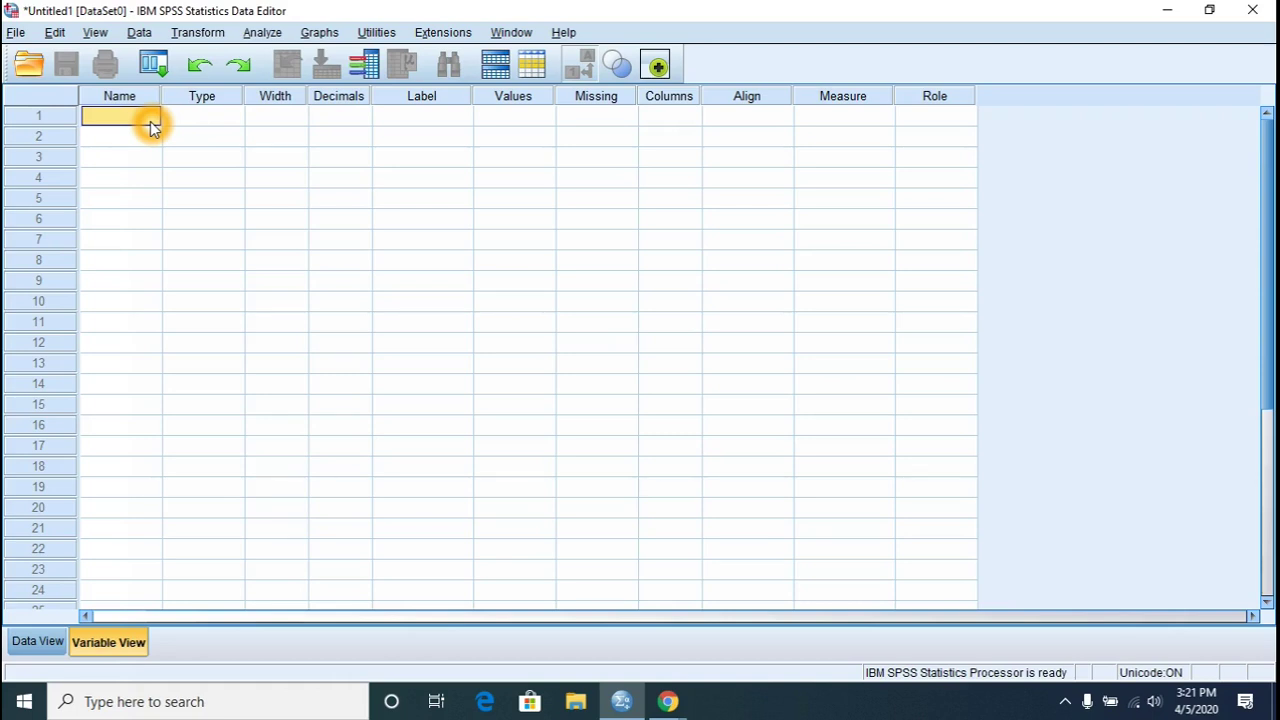
type("Namw")
key("BackSpace")
type("e")
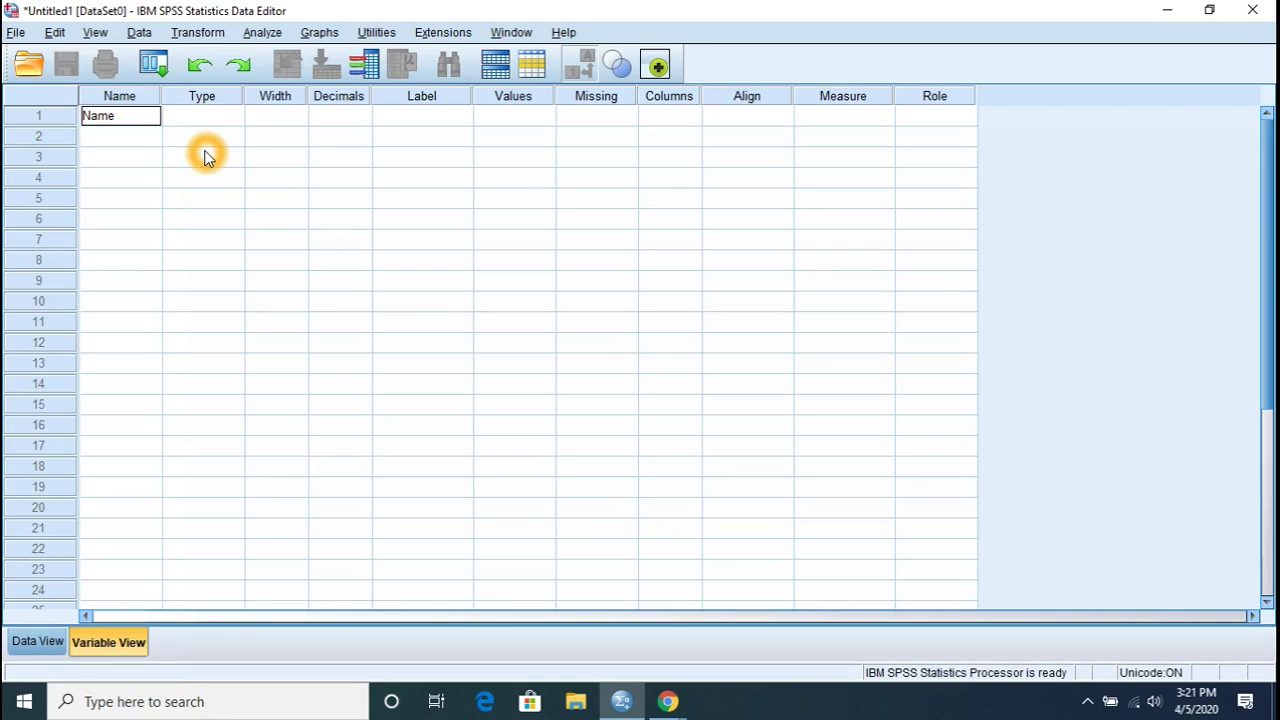
key("BackSpace")
key("BackSpace")
key("BackSpace")
key("BackSpace")
type("Name name")
key("Return")
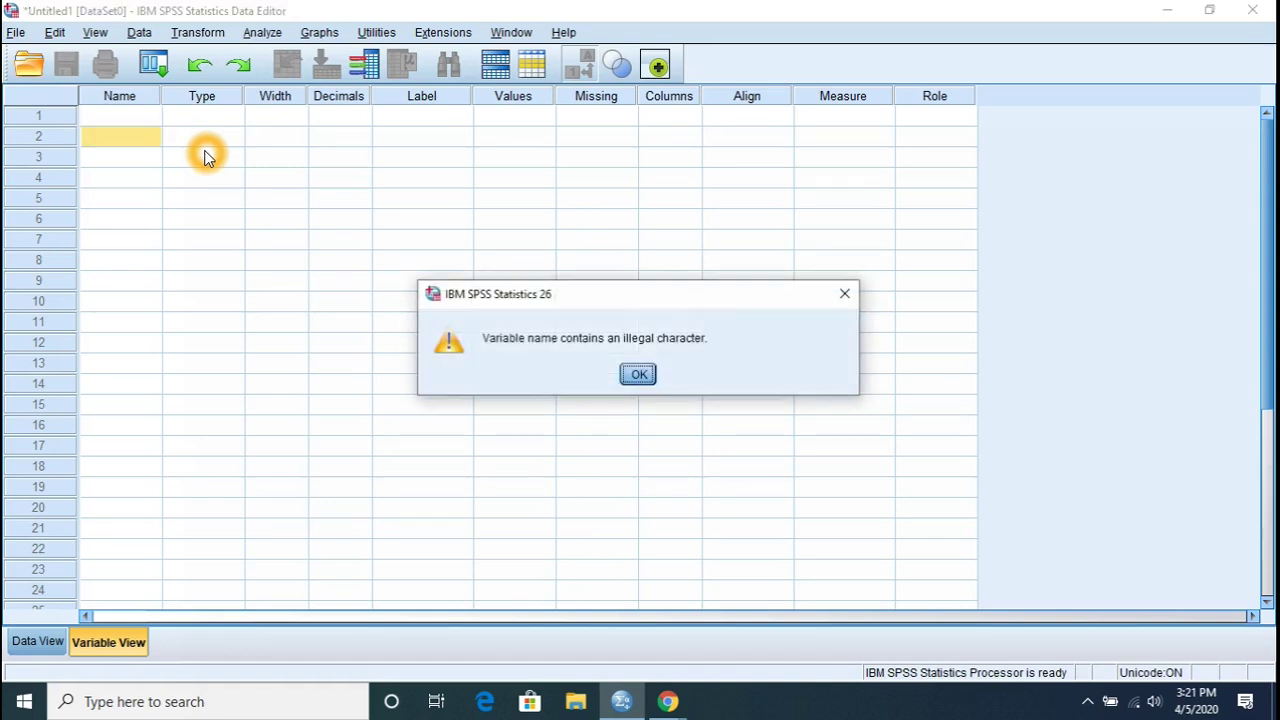
left_click(639, 380)
- Define the first variable in row 1 with the name "Name"
left_click(120, 118)
type("N")
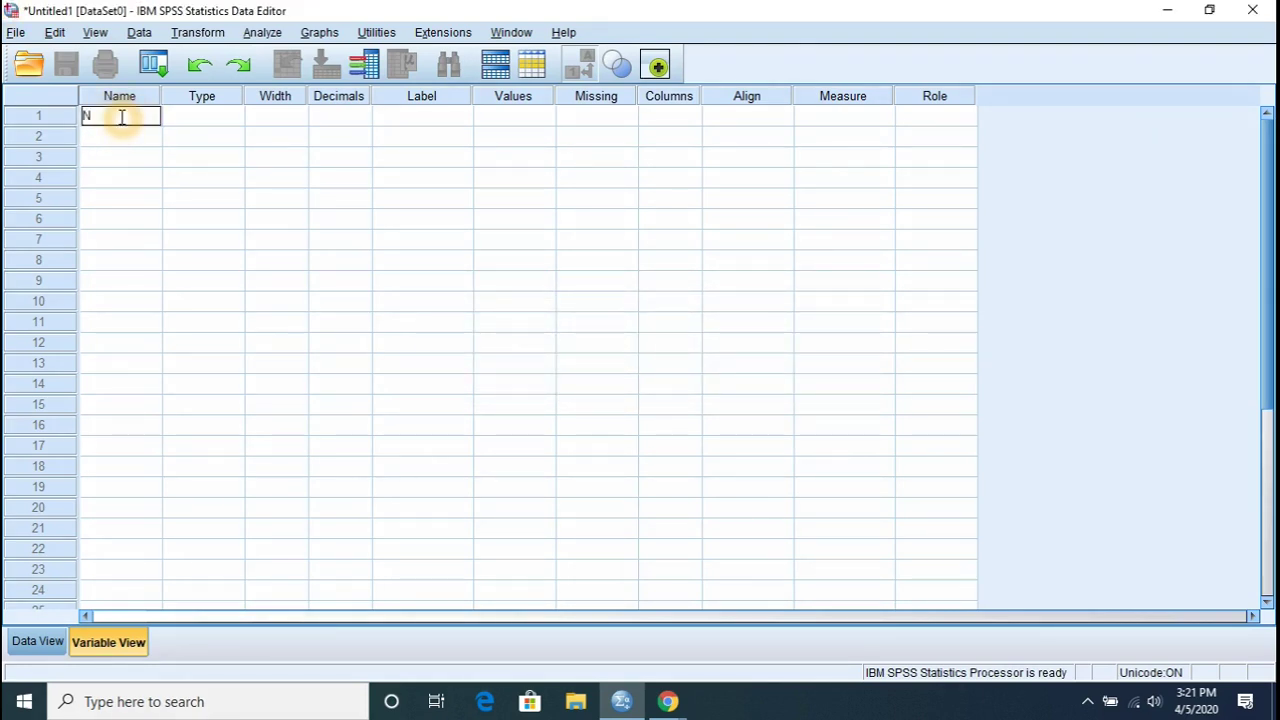
type("ame")
key("Tab")
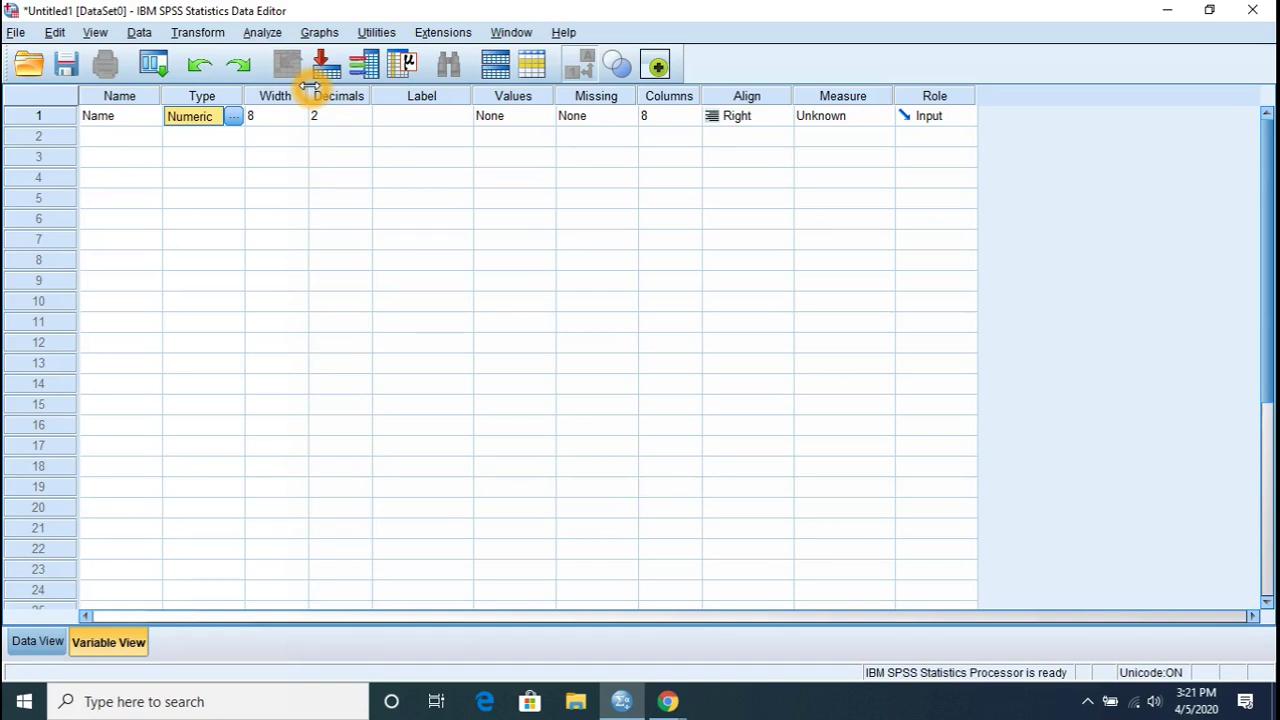
- Set the type of the Name variable to String
left_click(235, 121)
left_click(236, 120)
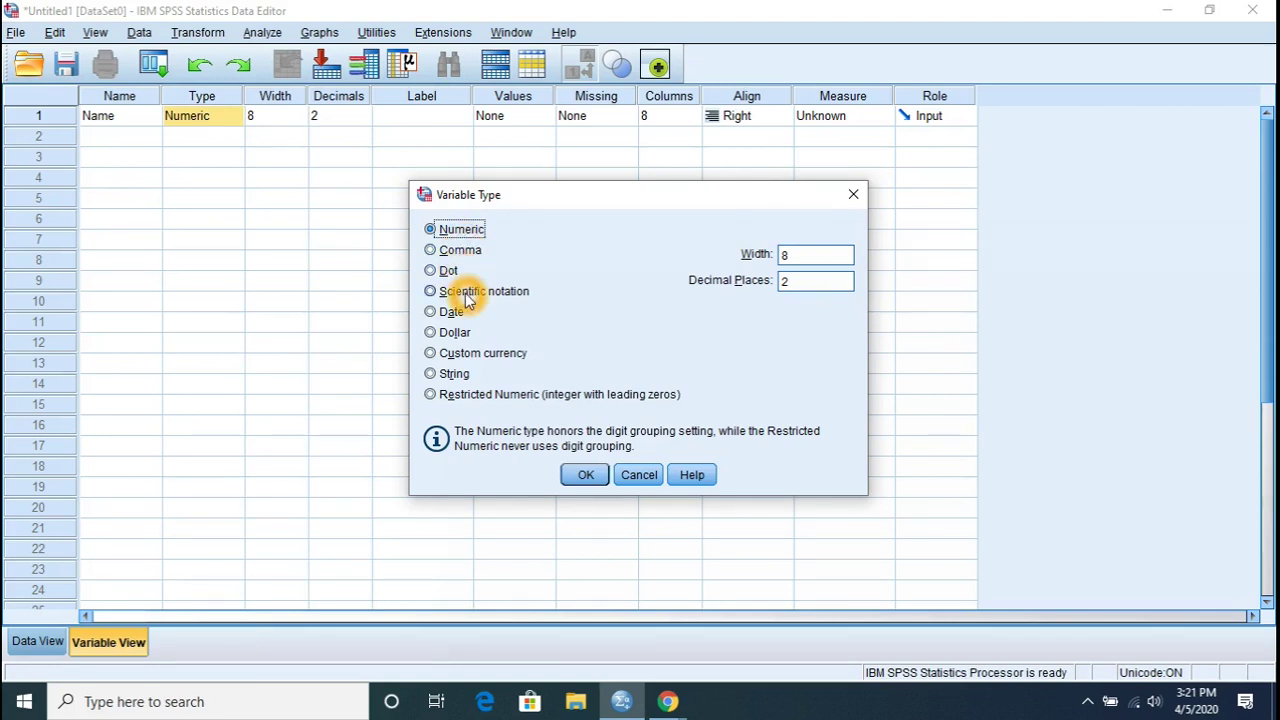
left_click(464, 374)
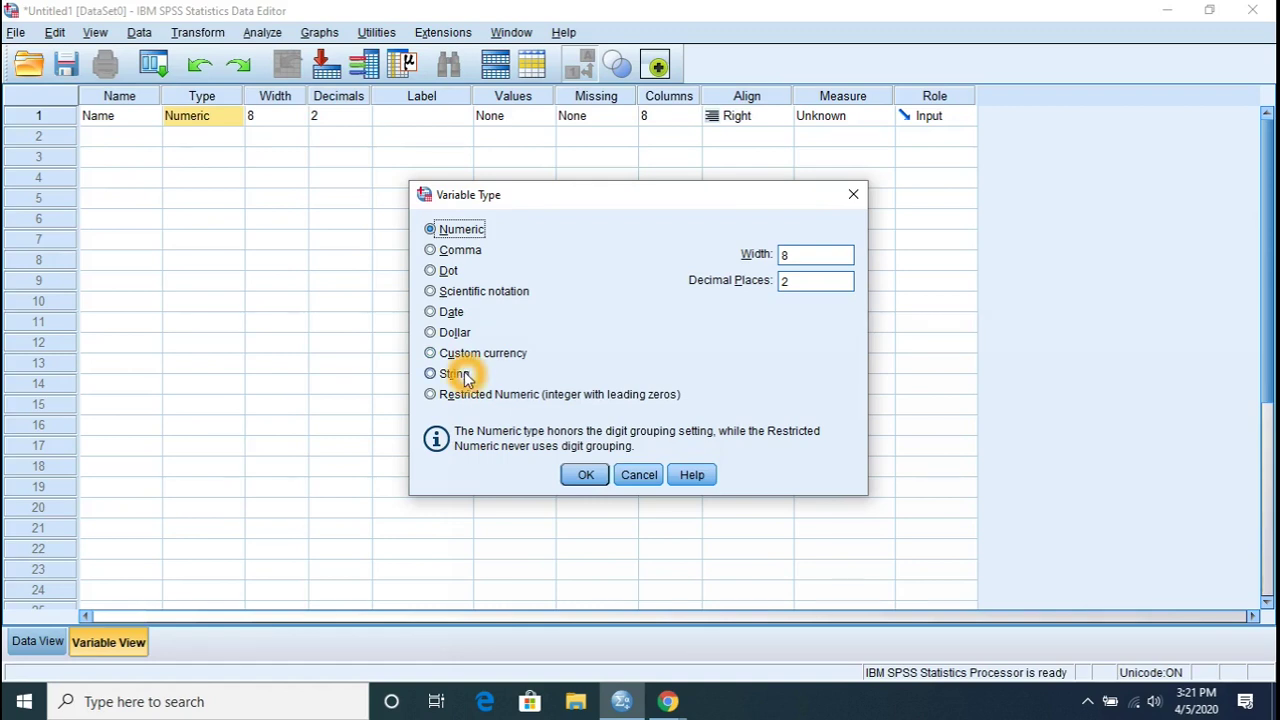
left_click(576, 477)
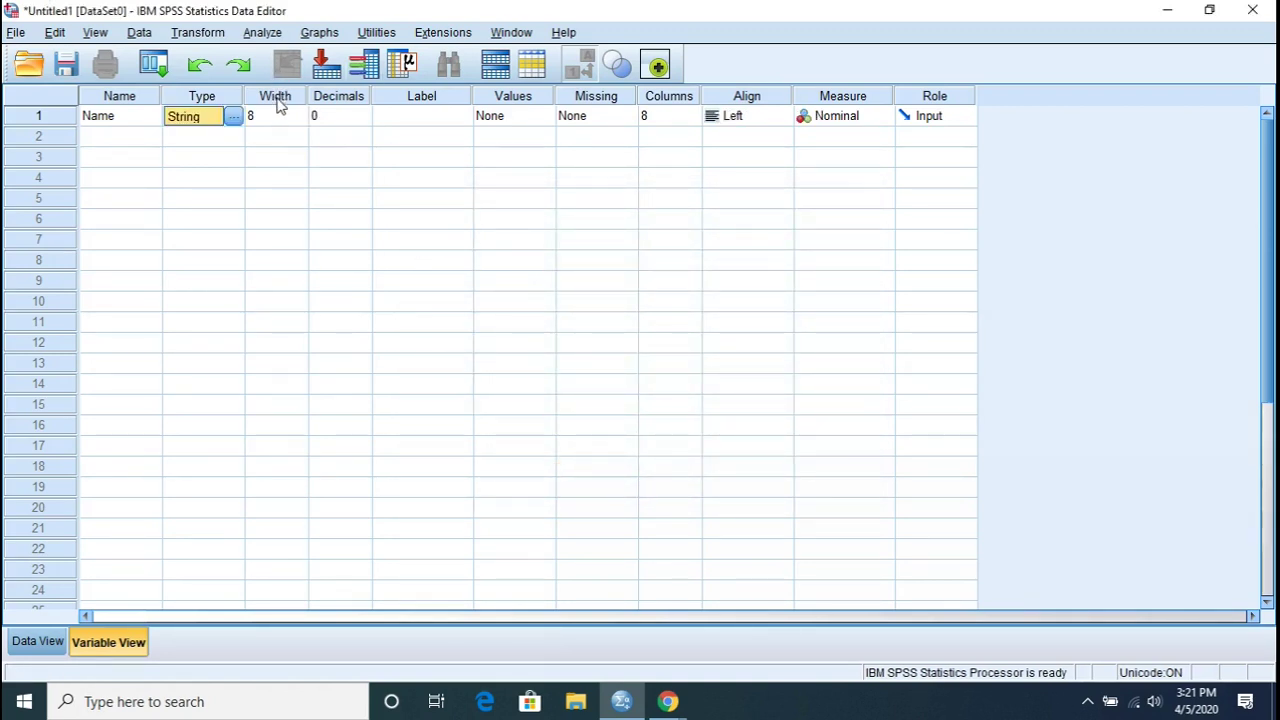
- Set the width of the Name variable to 30
left_click(281, 116)
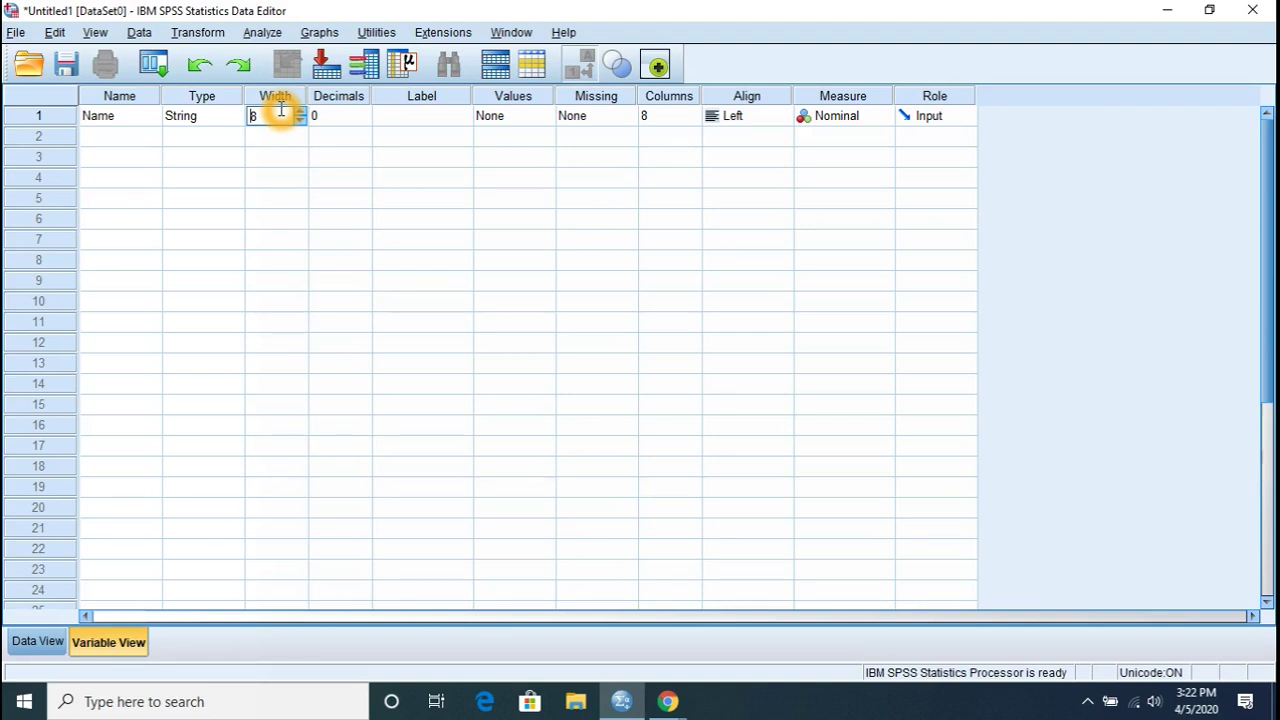
double_click(281, 110)
key("BackSpace")
type("30")
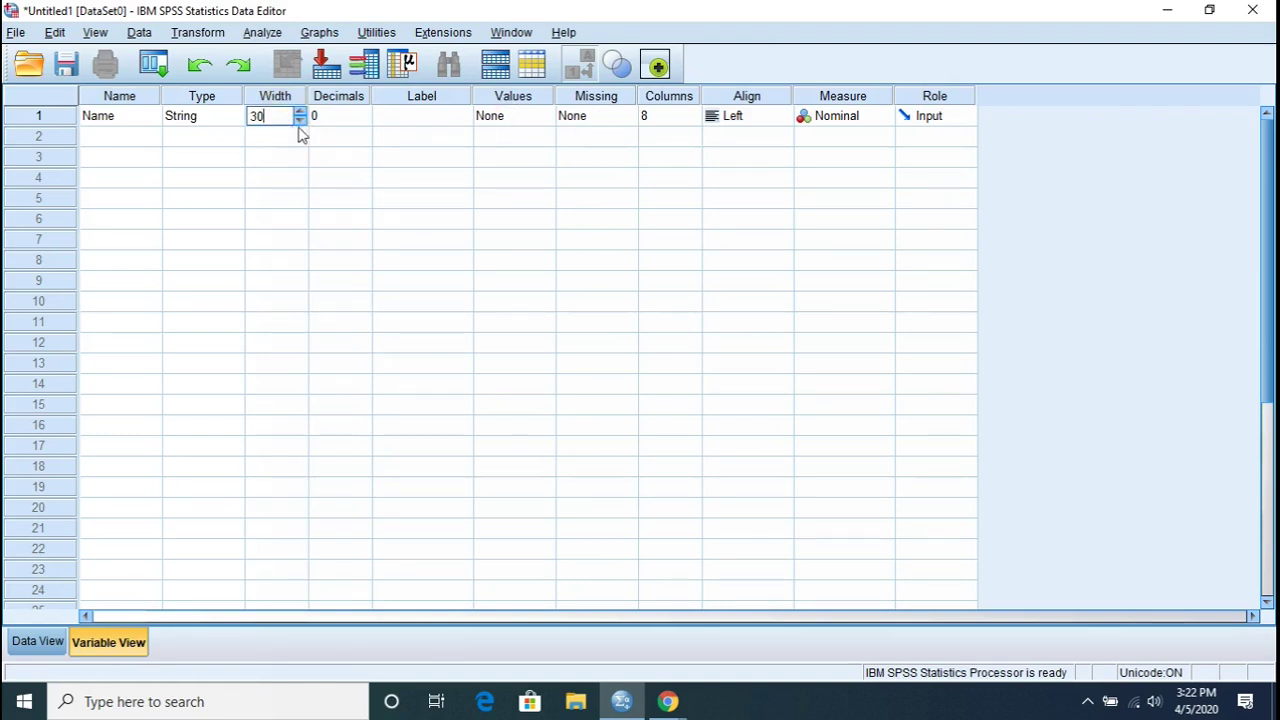
left_click(325, 121)
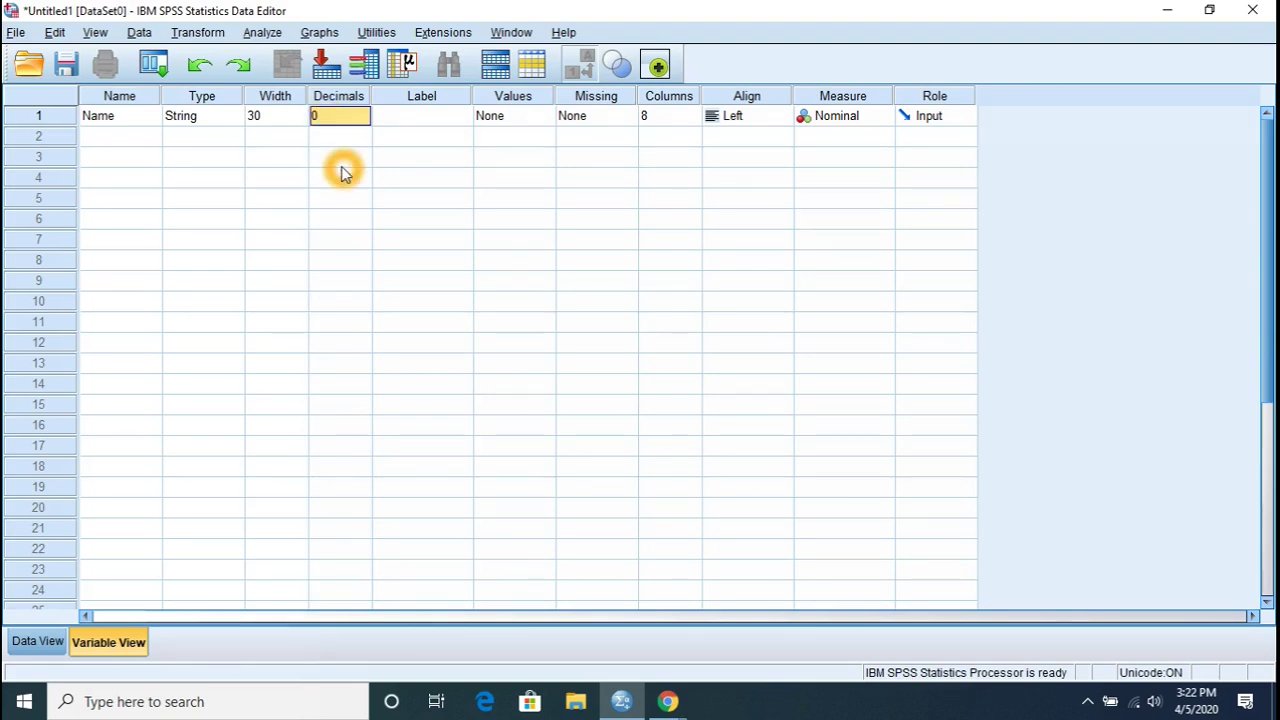
- Enter "Name" as the label of the first variable
left_click(444, 122)
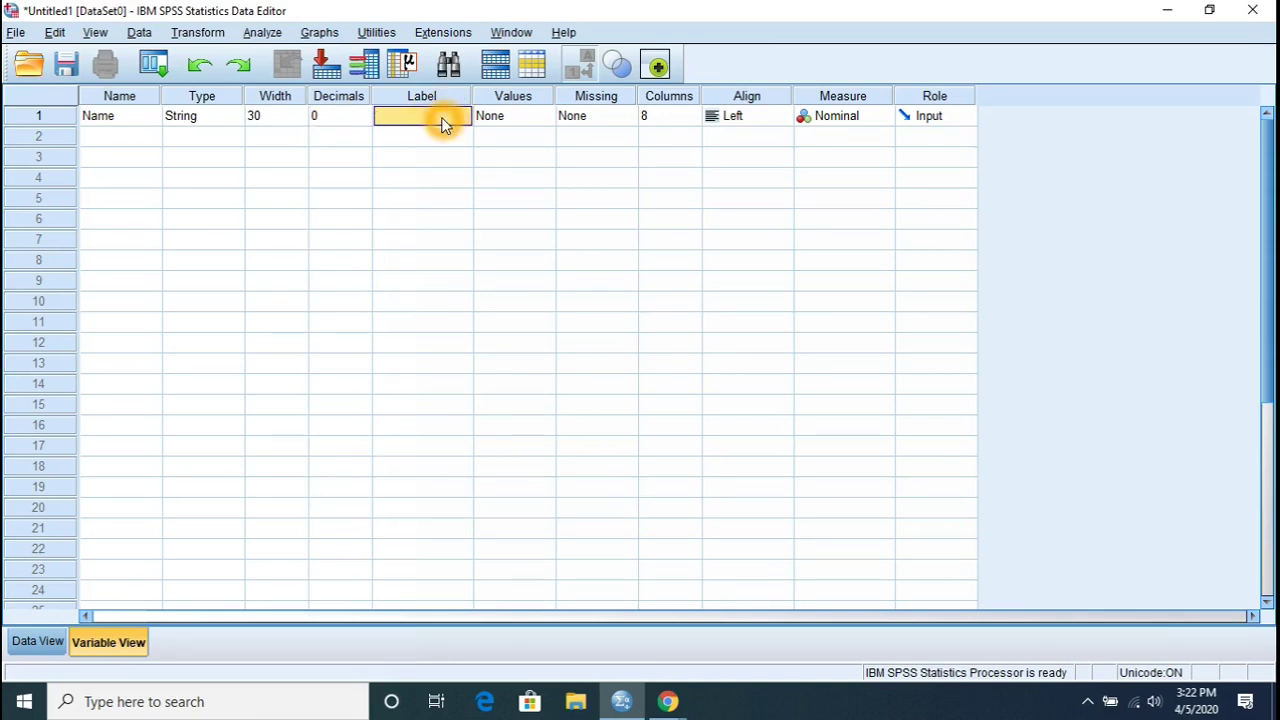
type("Name")
left_click(113, 124)
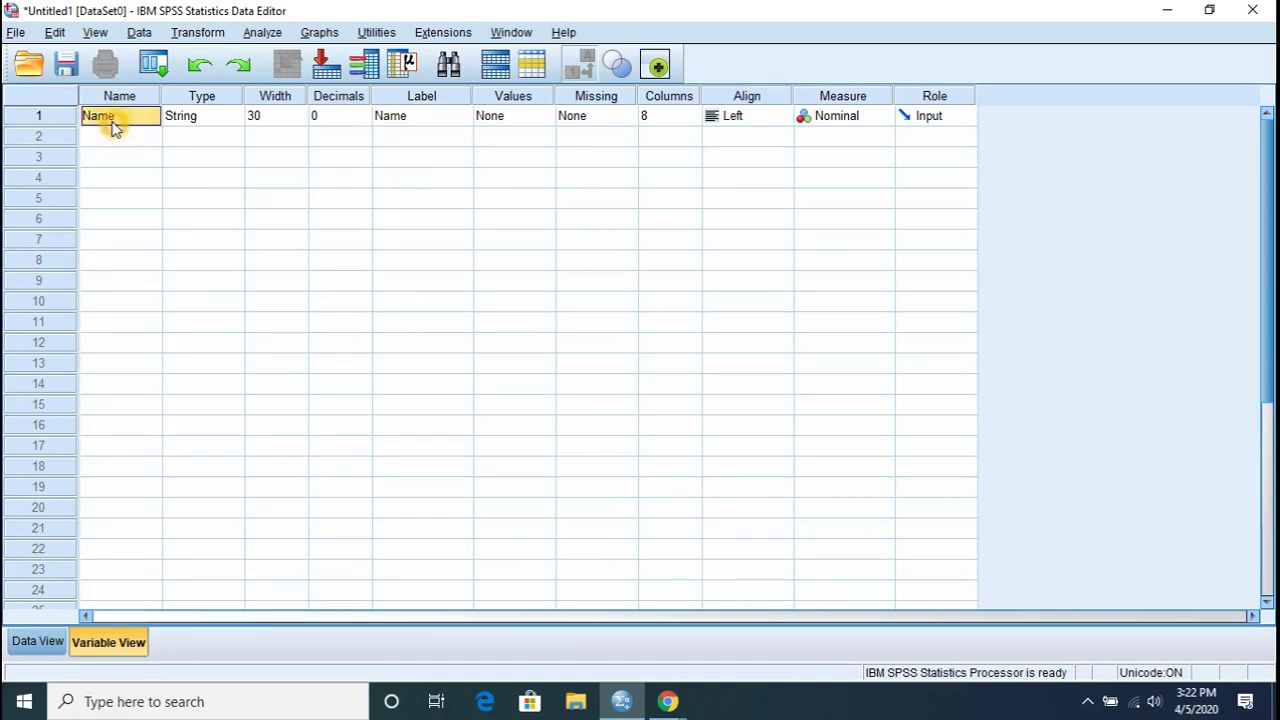
left_click(428, 126)
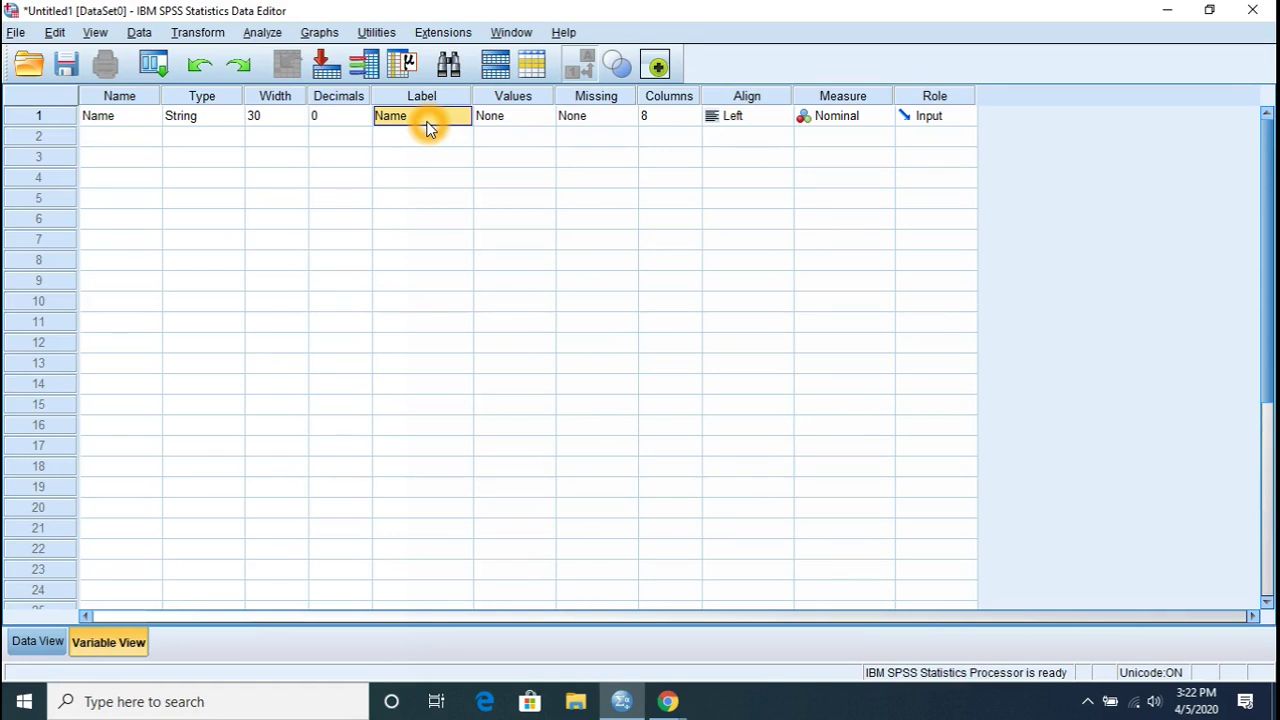
- Choose Left alignment and the Nominal measurement level for the Name variable
left_click(522, 120)
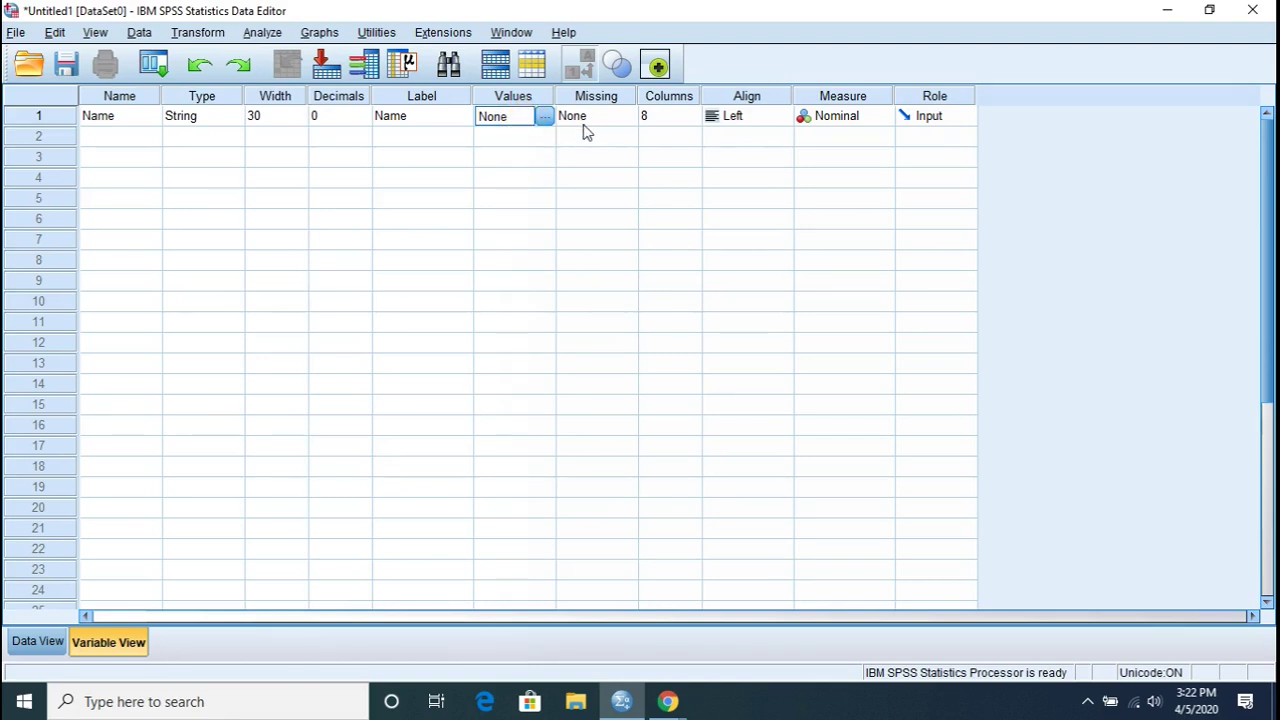
left_click(730, 118)
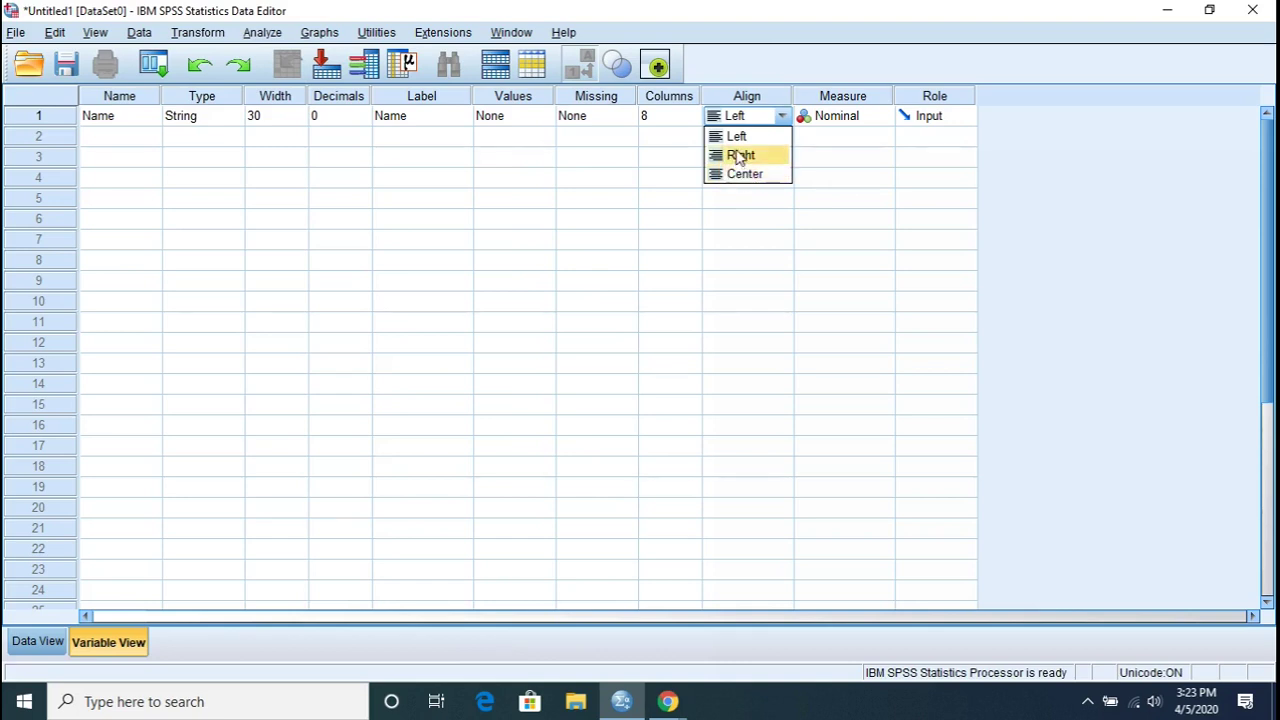
left_click(737, 136)
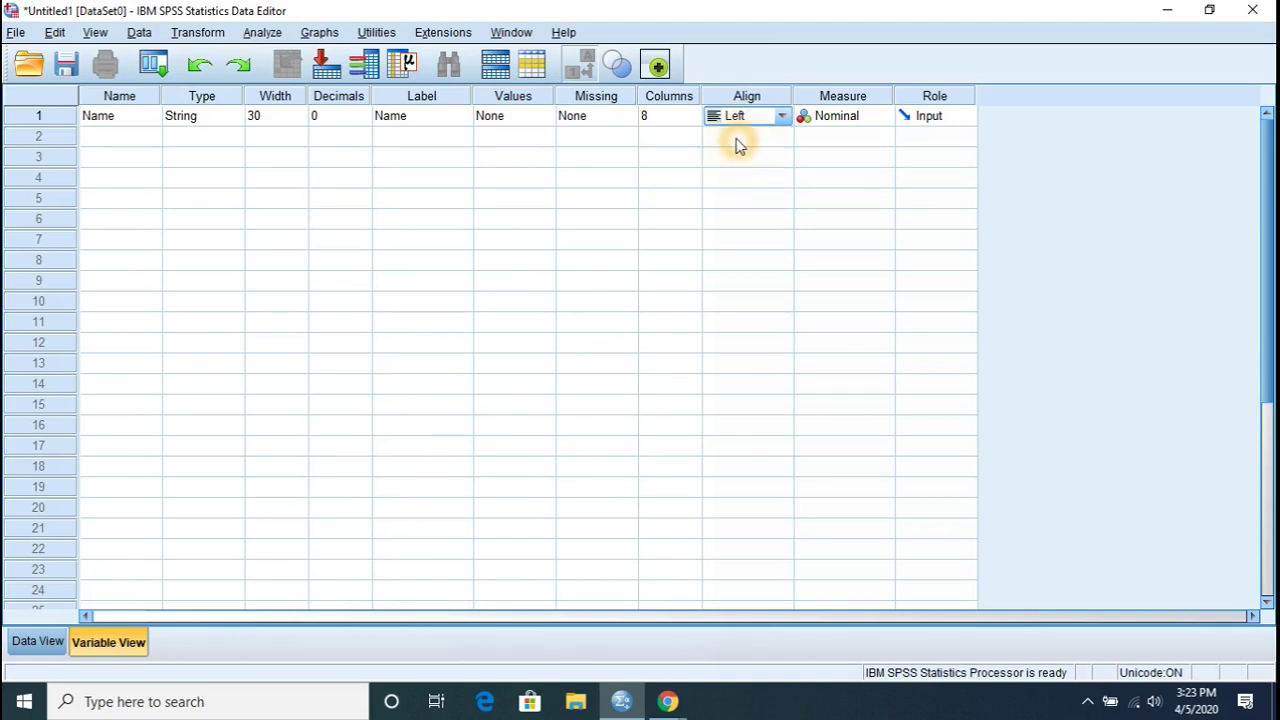
left_click(838, 117)
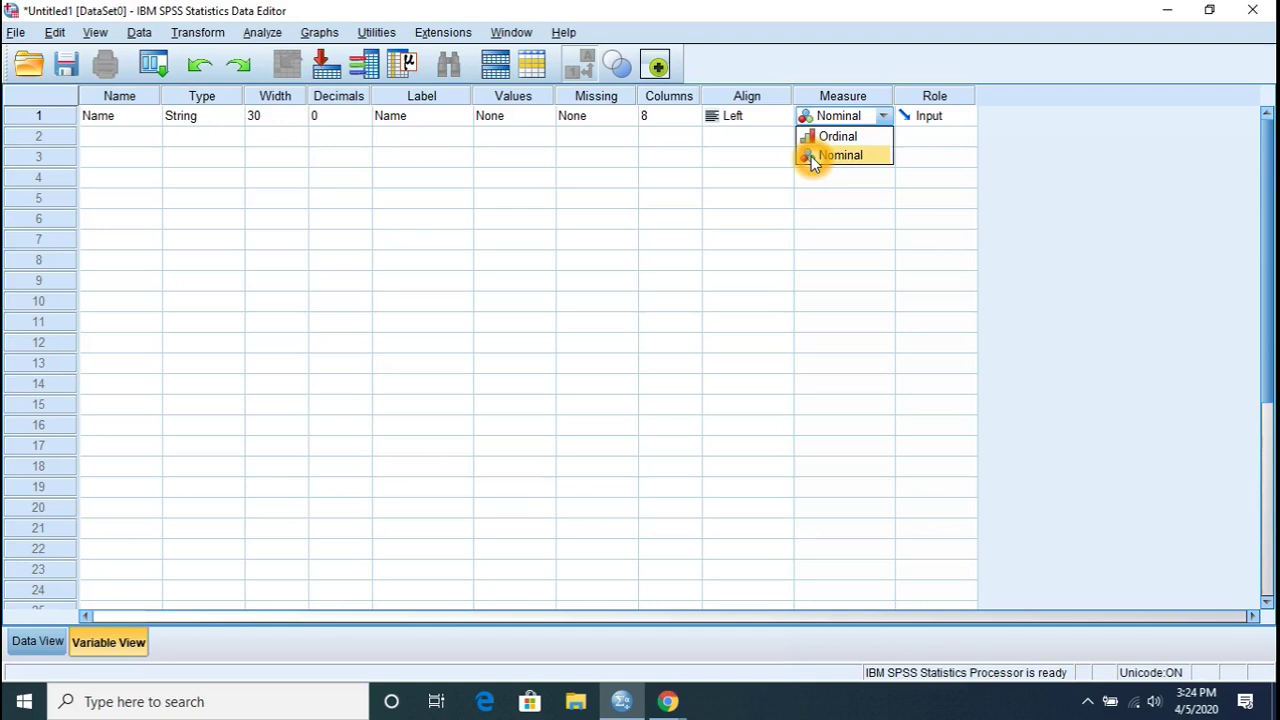
left_click(811, 156)
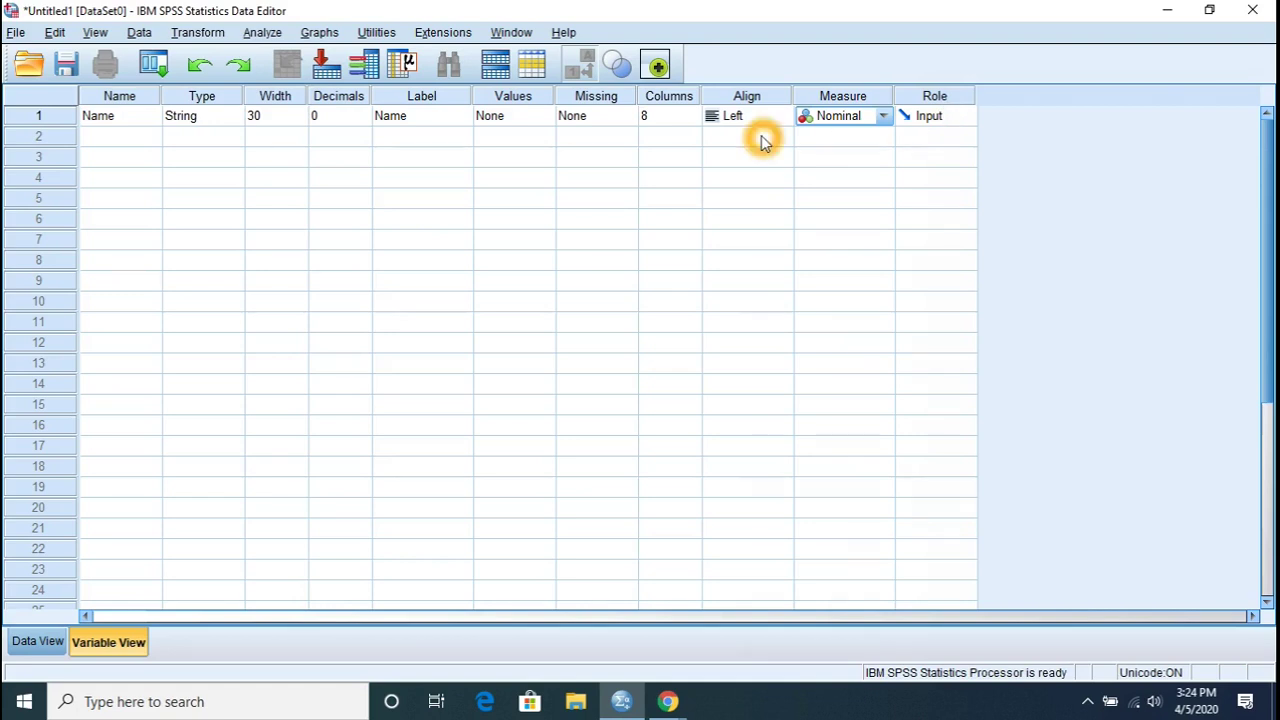
- Add a second variable named "Age" in row 2 and set its decimals to 0
left_click(100, 135)
left_click(100, 134)
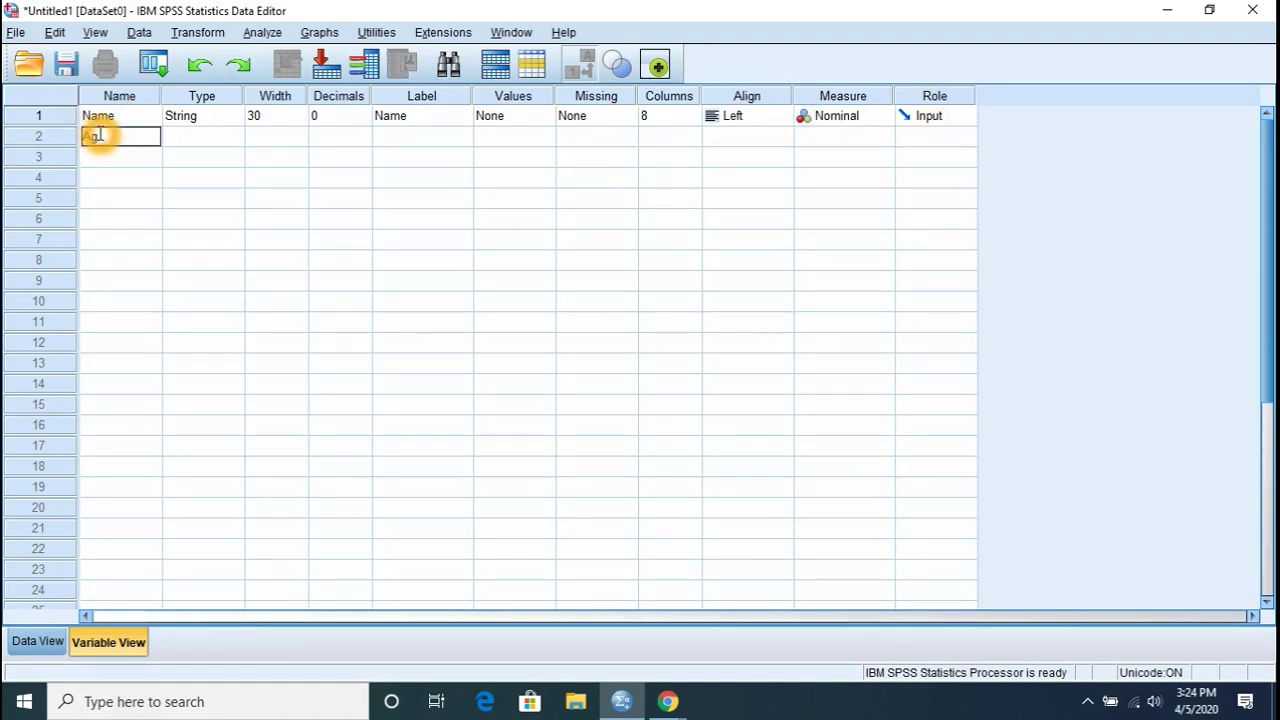
key("Tab")
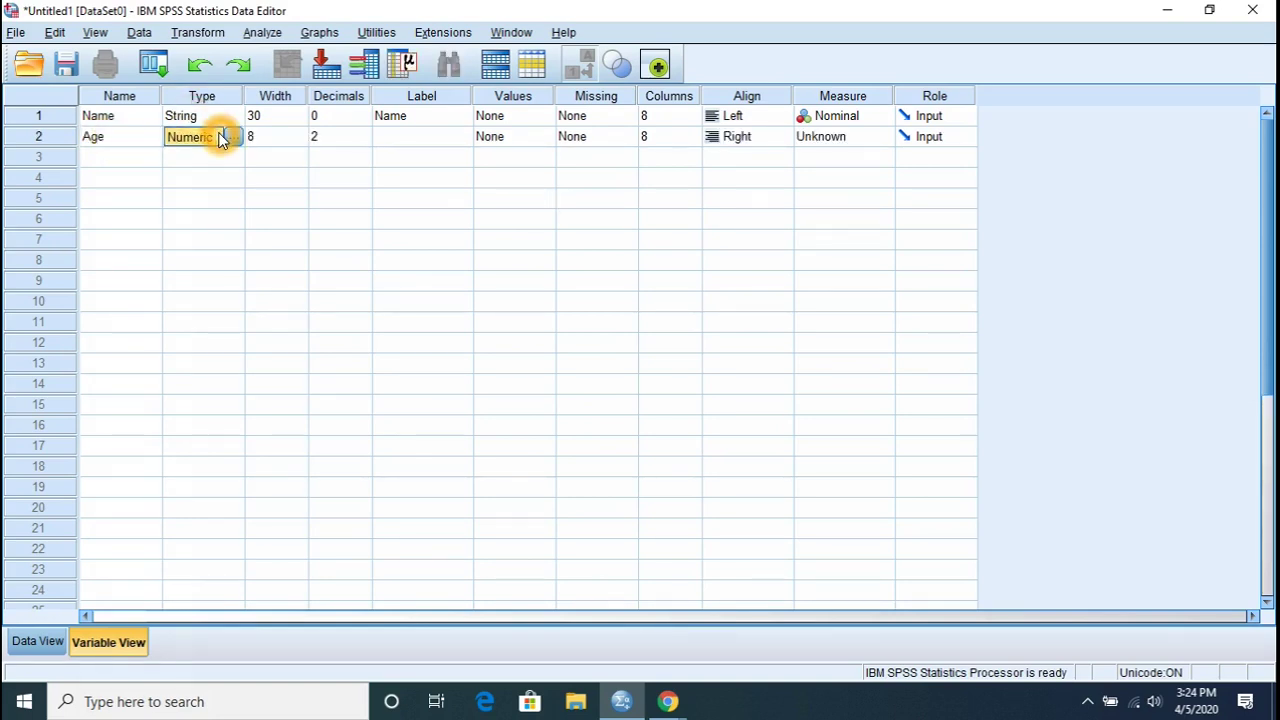
left_click(259, 136)
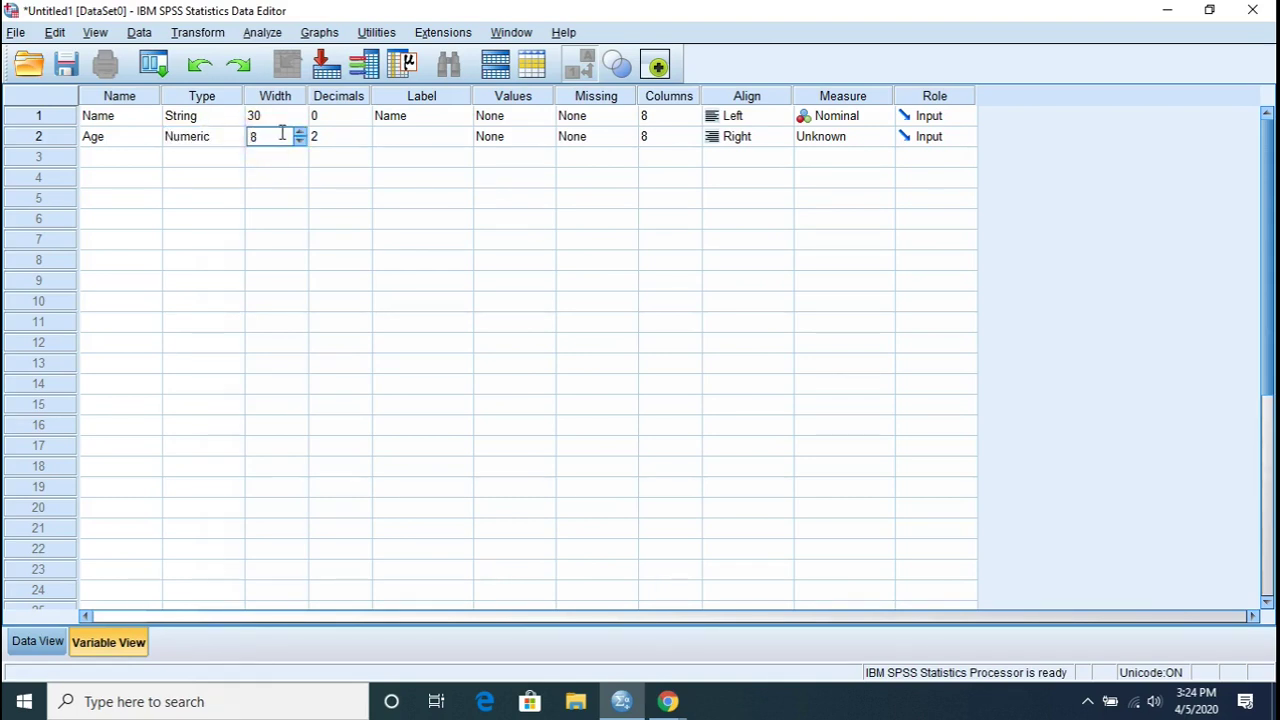
left_click(338, 139)
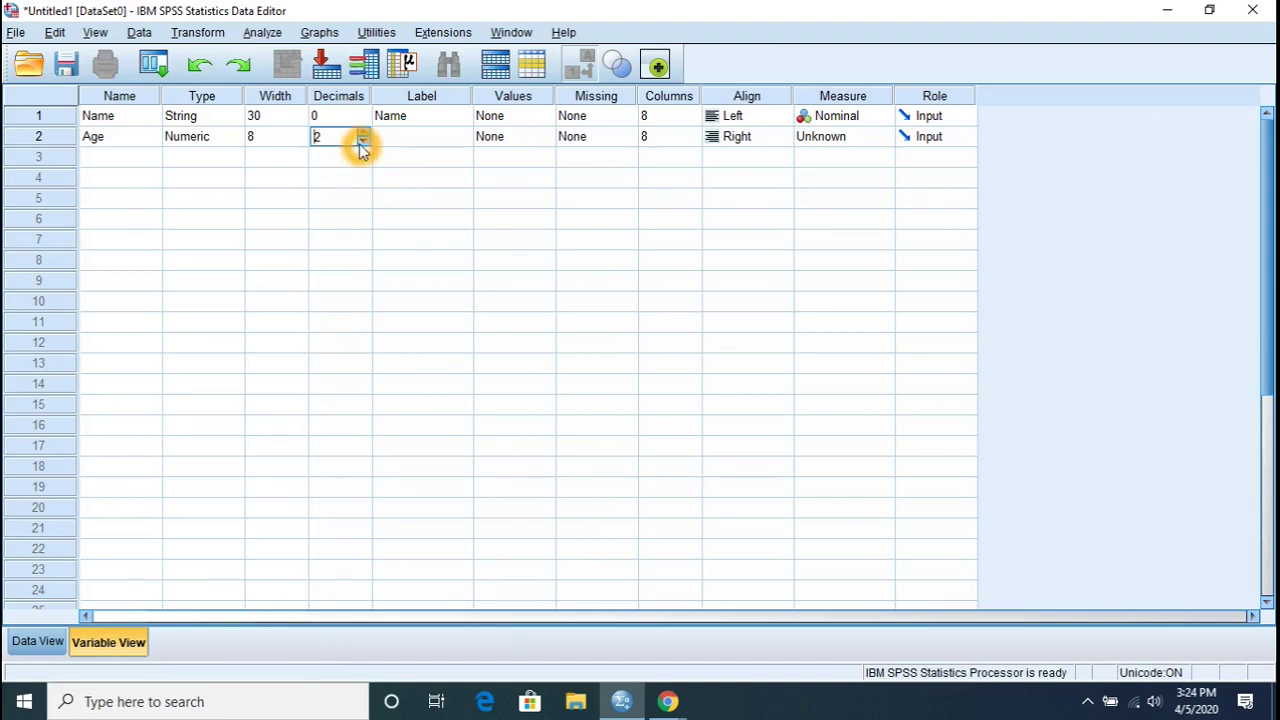
left_click(362, 141)
left_click(362, 141)
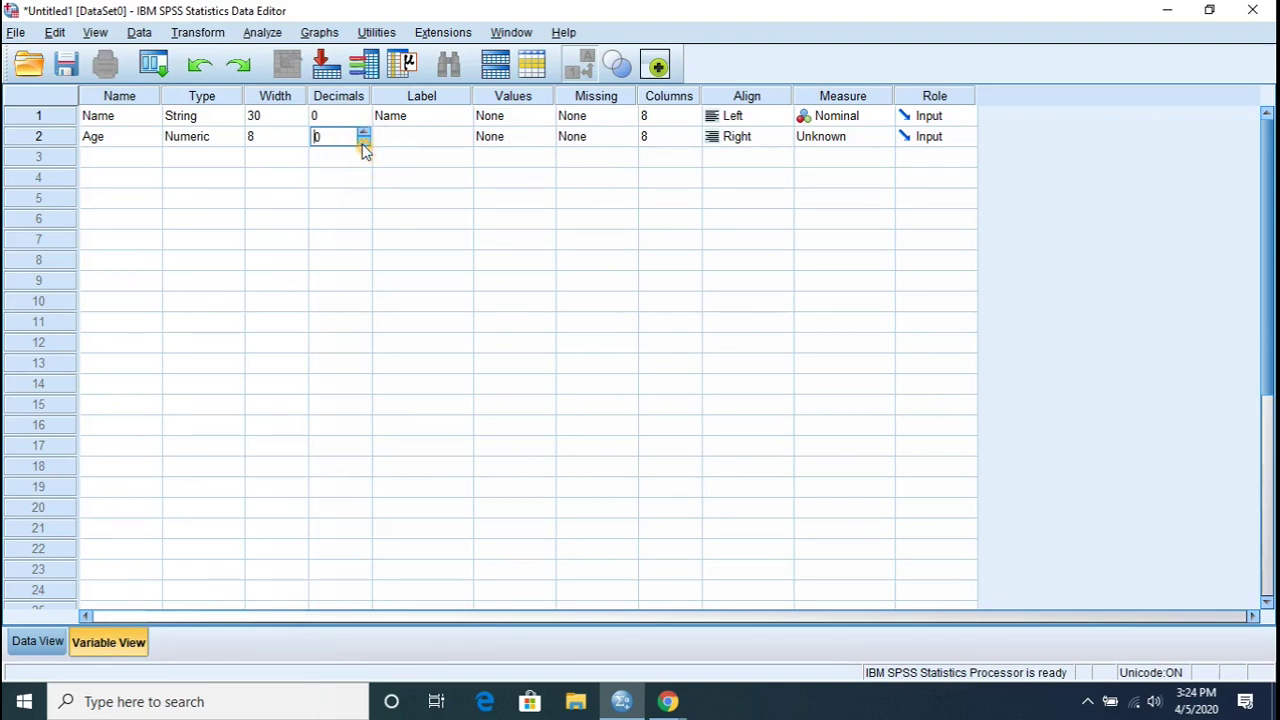
- Enter "Age" as the label of the second variable
left_click(445, 142)
type("A")
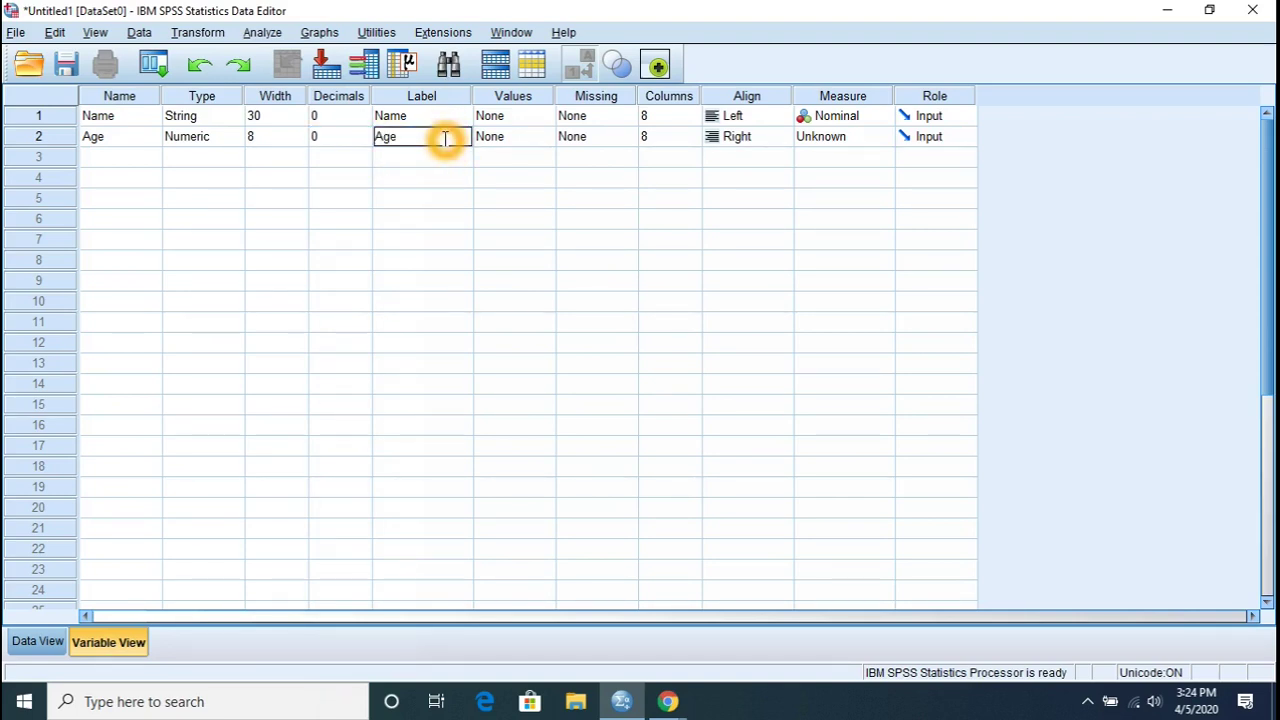
type("ge")
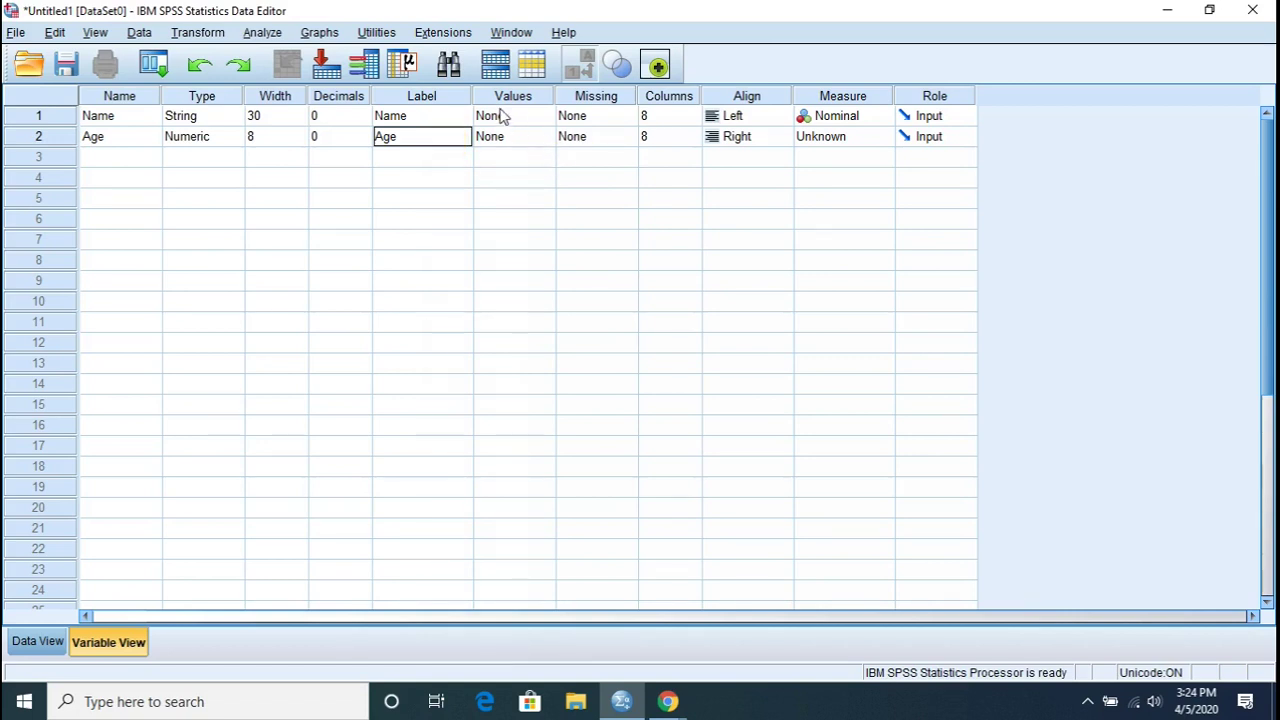
- Set the Age variable's alignment to Left and its measurement level to Scale
left_click(508, 136)
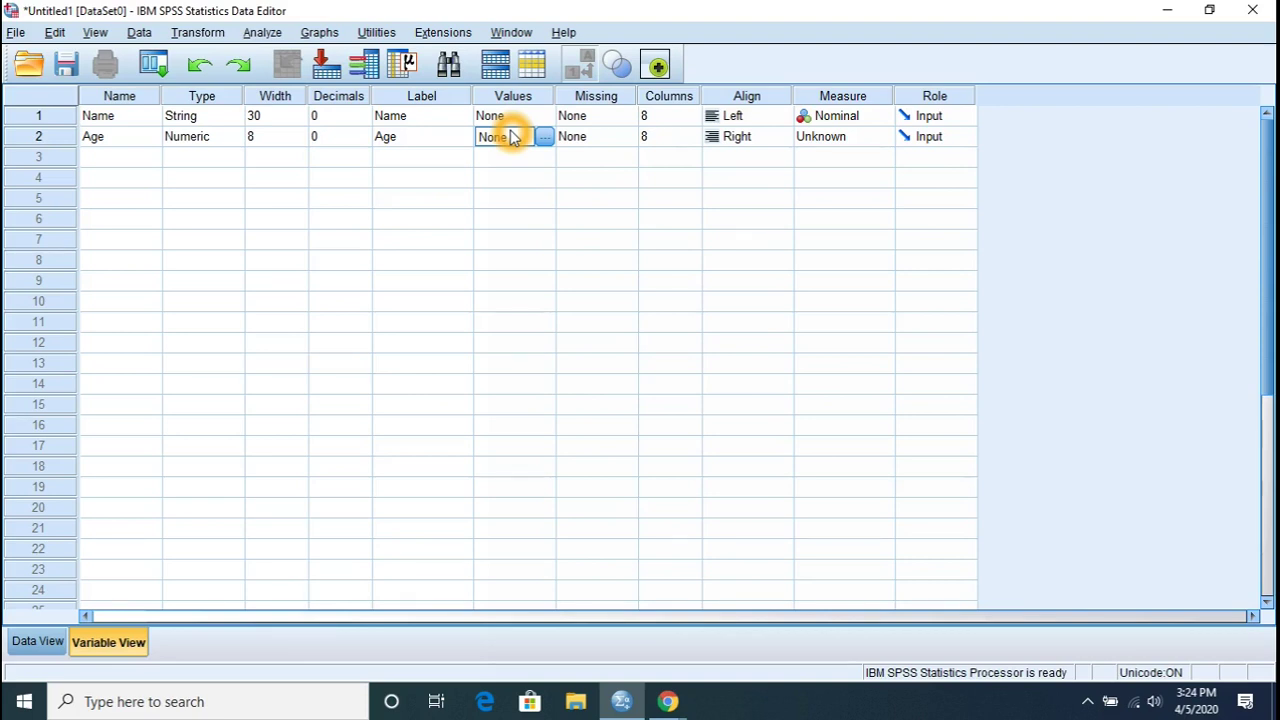
left_click(593, 145)
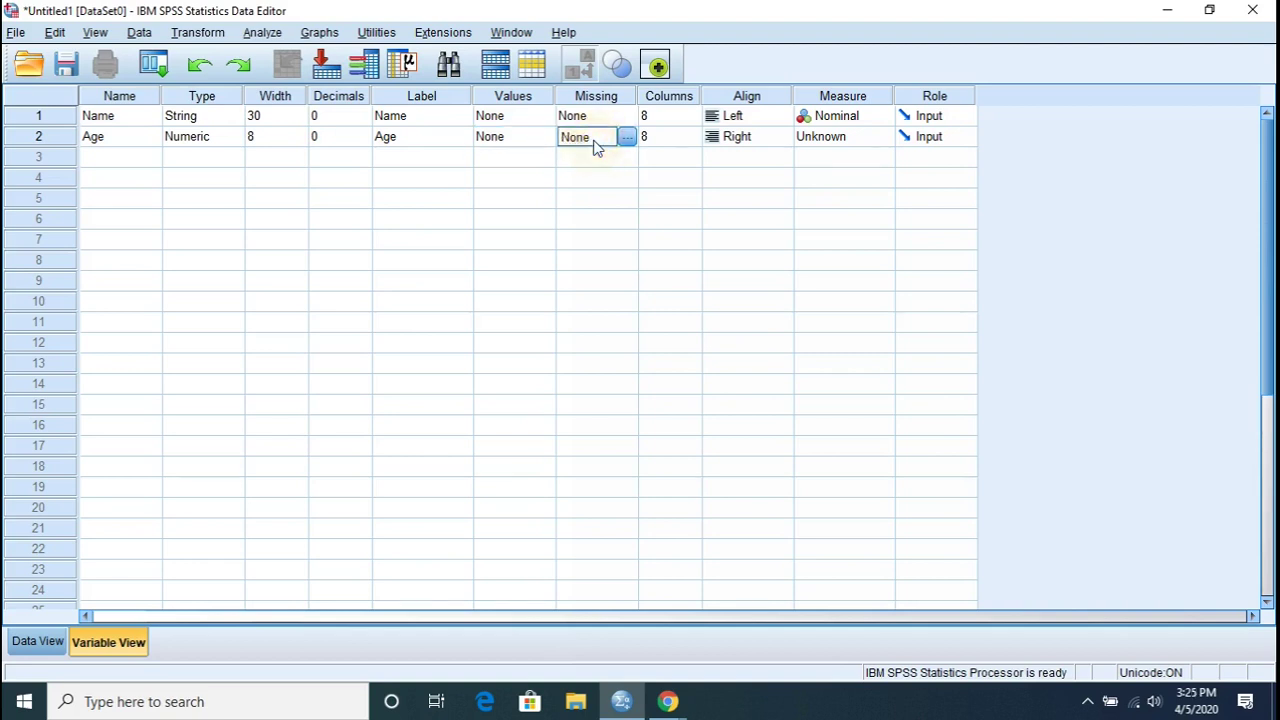
left_click(660, 140)
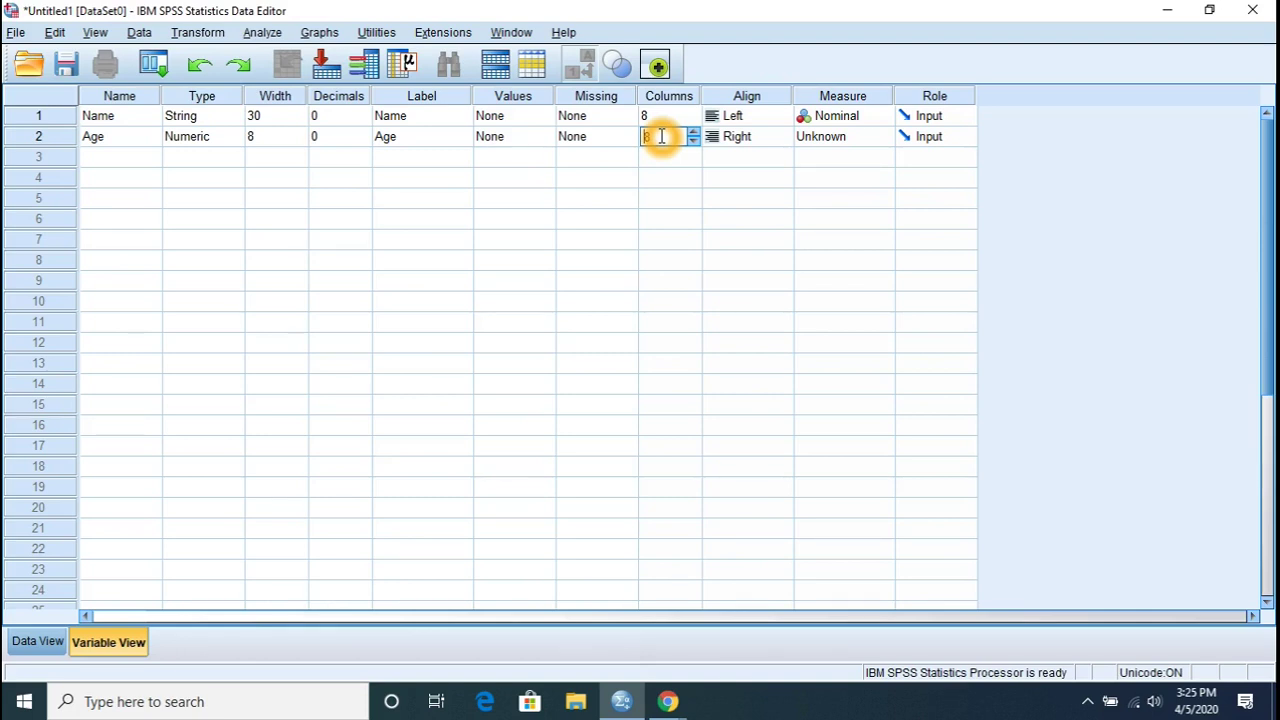
left_click(714, 137)
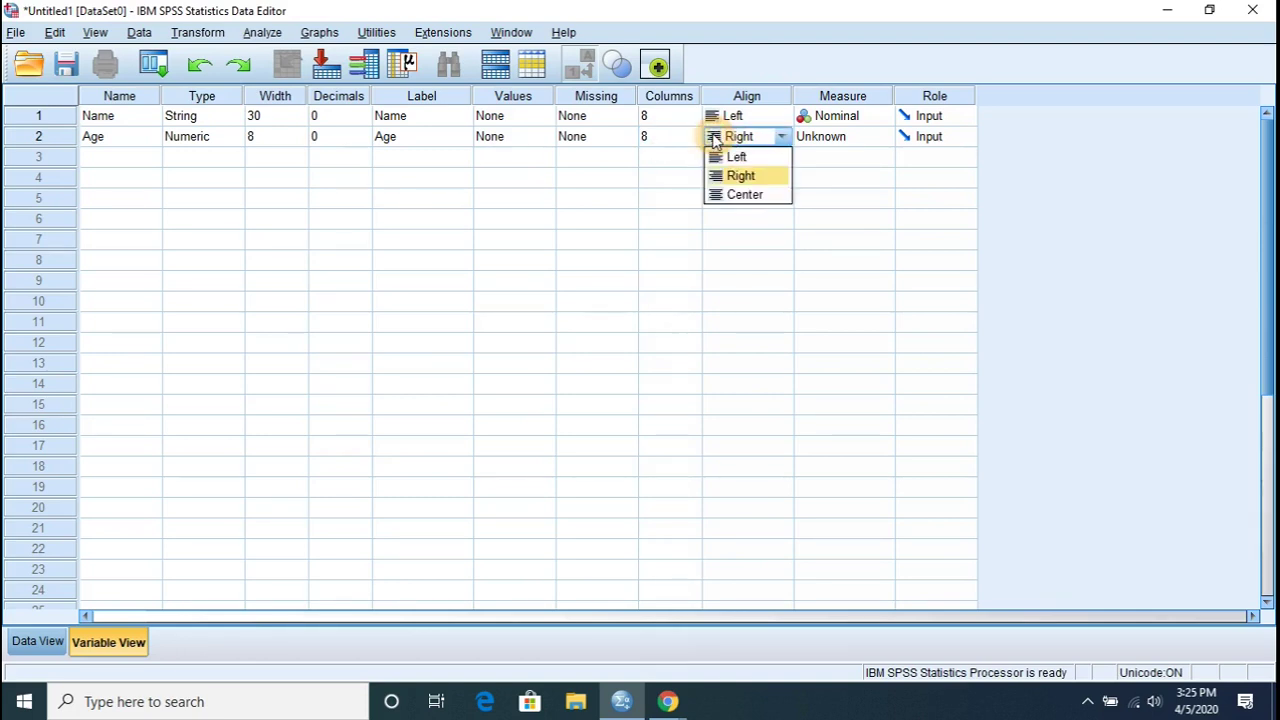
left_click(721, 162)
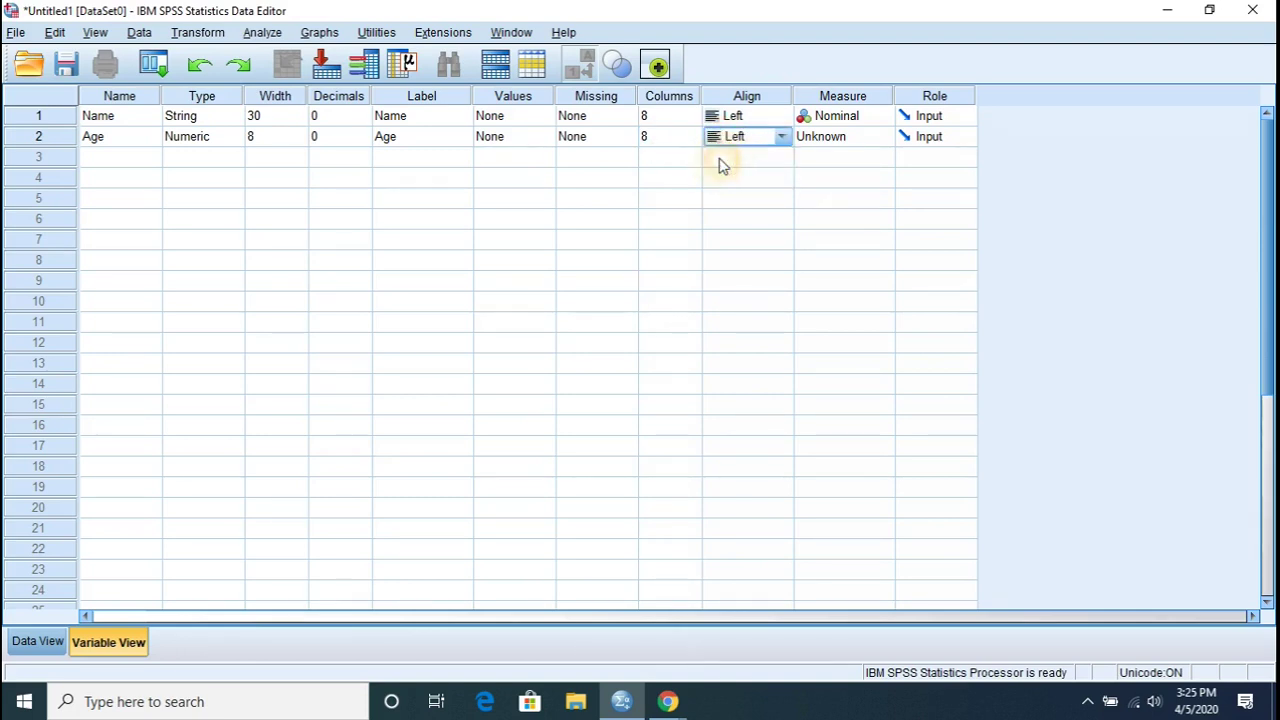
left_click(829, 140)
left_click(835, 160)
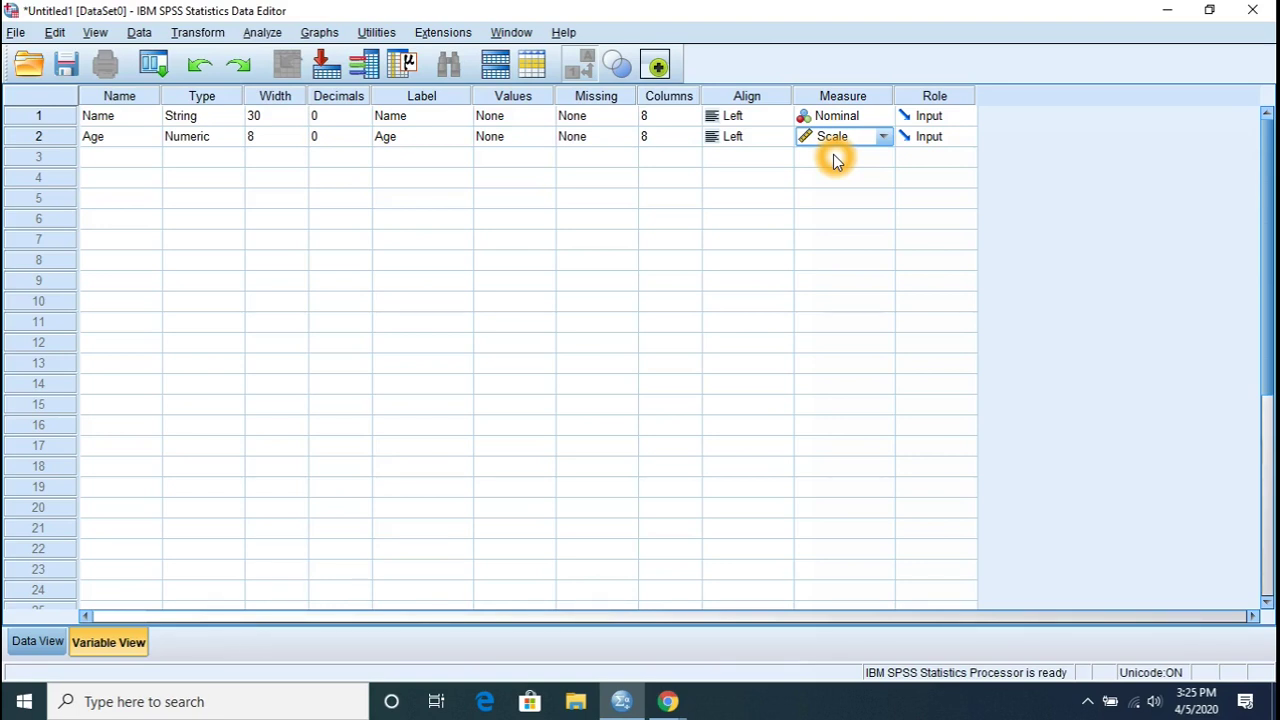
- Add a third variable named "Gender" in row 3 and confirm Numeric as its type
left_click(122, 155)
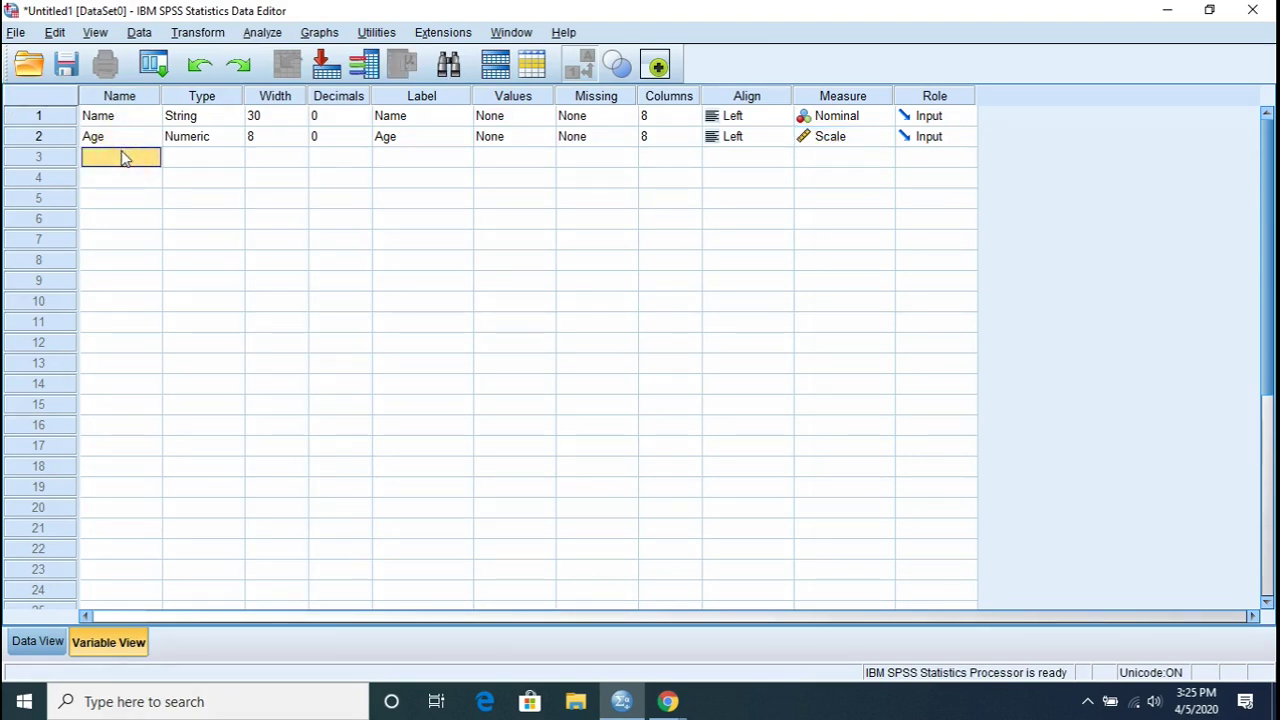
left_click(122, 157)
type("Gender")
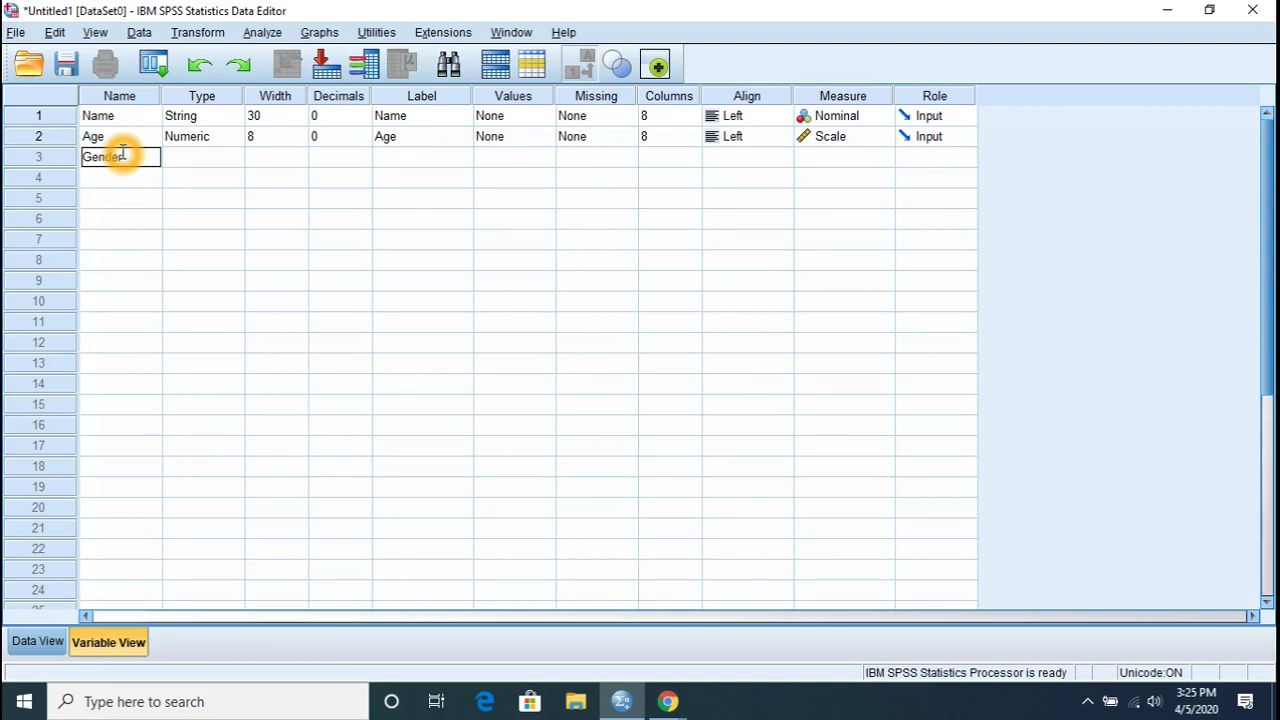
key("Tab")
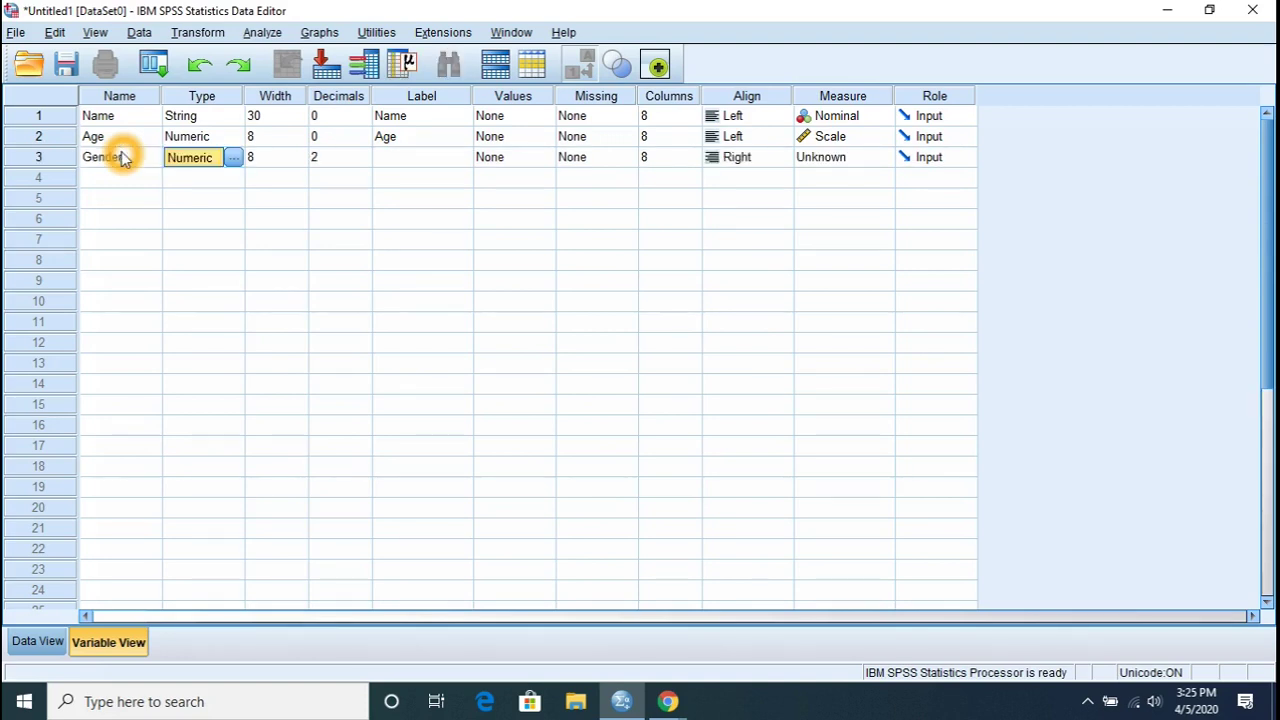
left_click(234, 157)
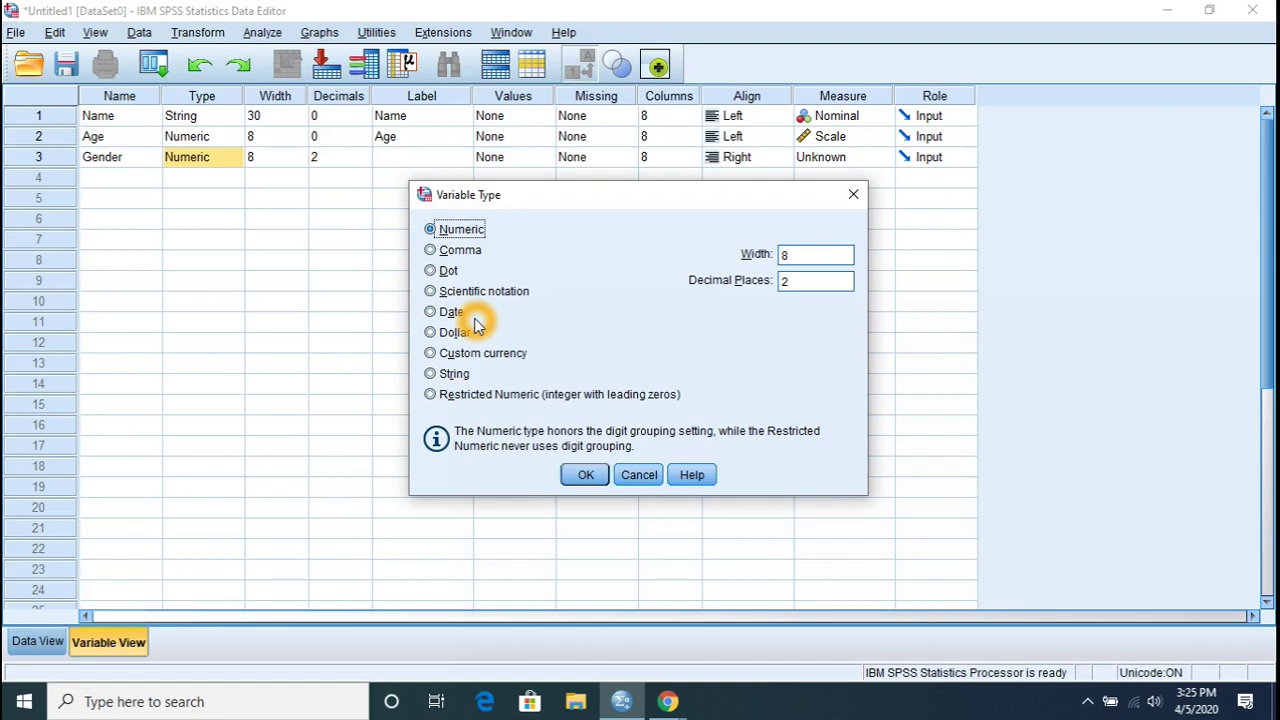
key("Escape")
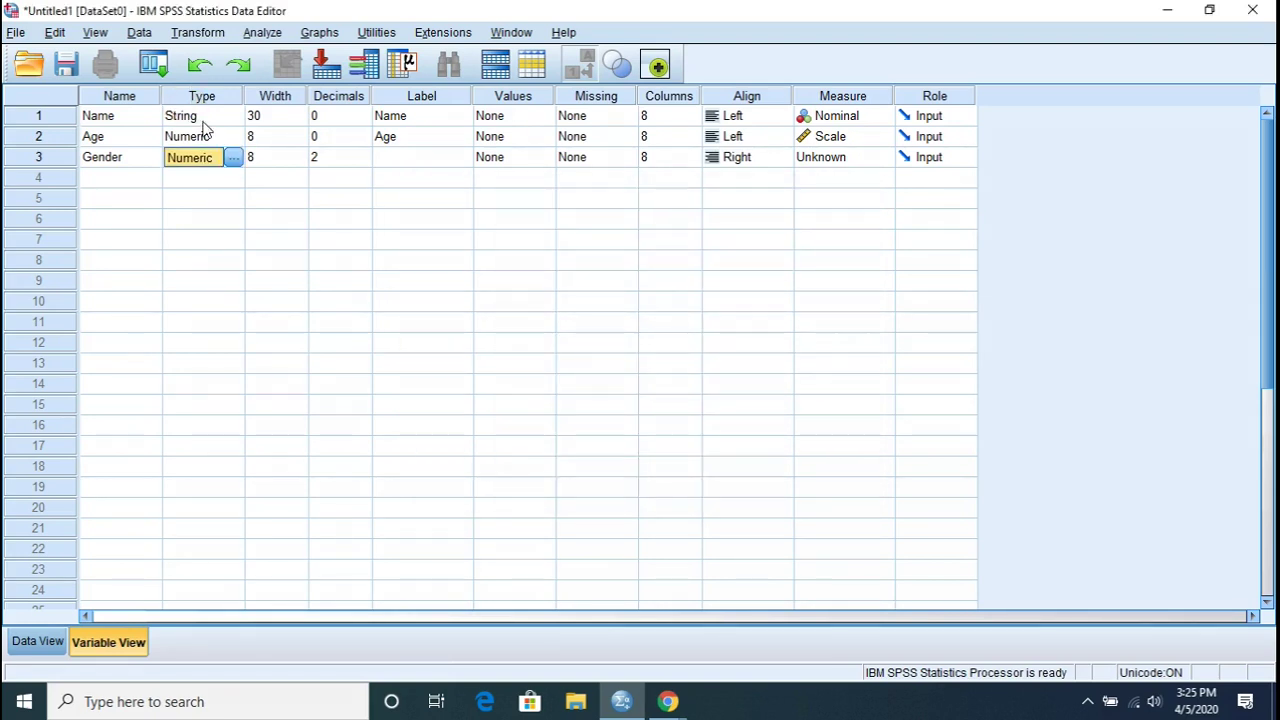
left_click(230, 158)
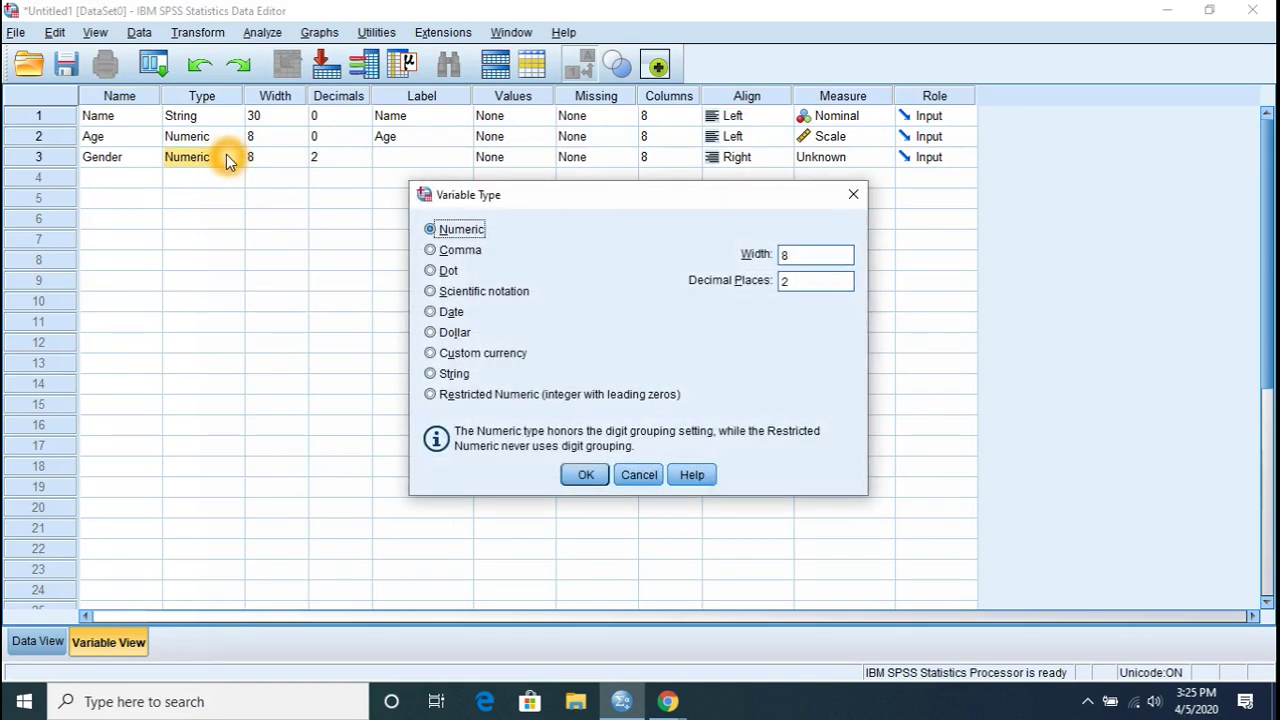
left_click(586, 474)
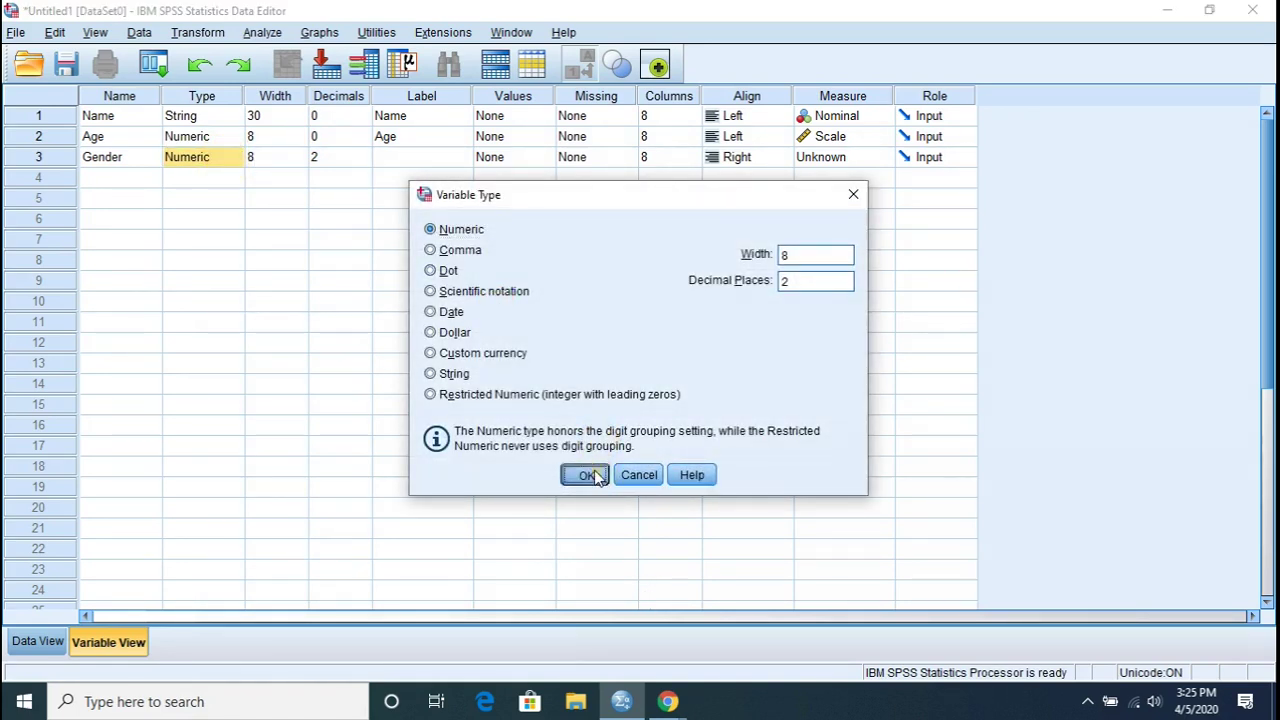
- Set the Gender variable's decimals to 0 and enter "Gender" as its label
left_click(279, 160)
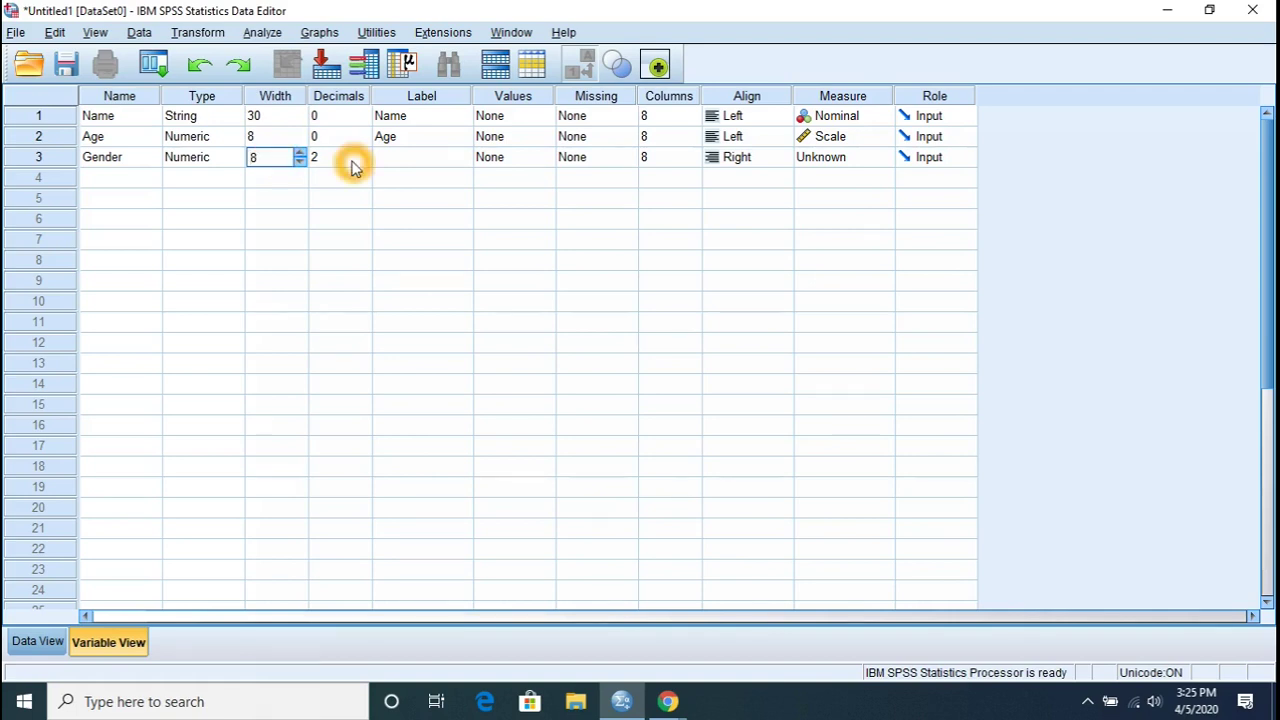
left_click(327, 155)
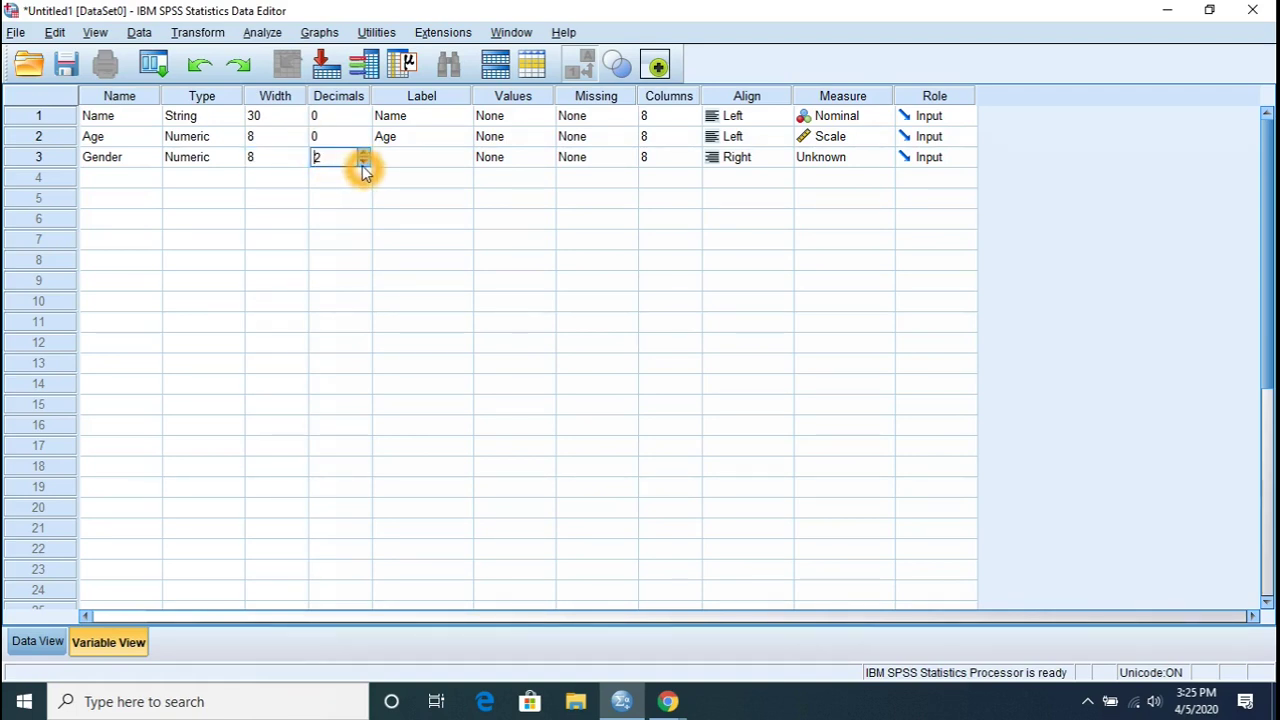
left_click(364, 162)
left_click(364, 162)
left_click(420, 160)
left_click(424, 159)
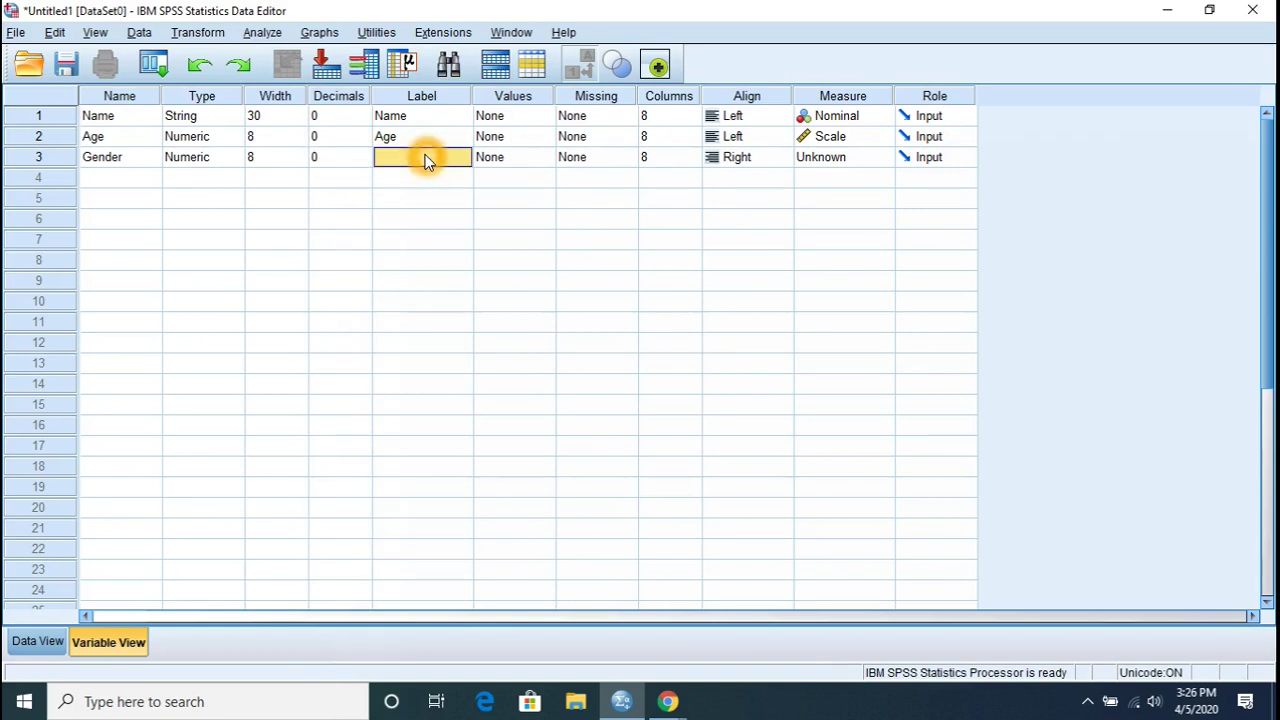
type("g")
- Add a value label to the Gender variable that assigns "Male" to the value 1
left_click(509, 160)
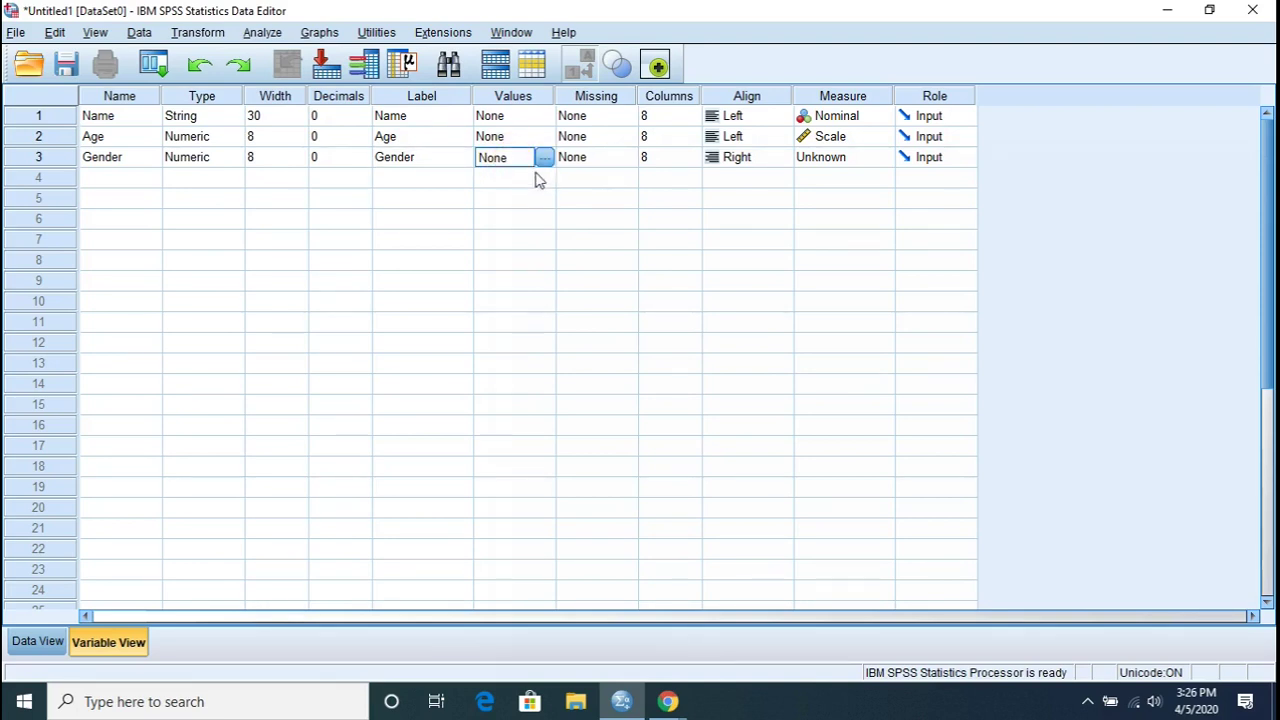
left_click(545, 159)
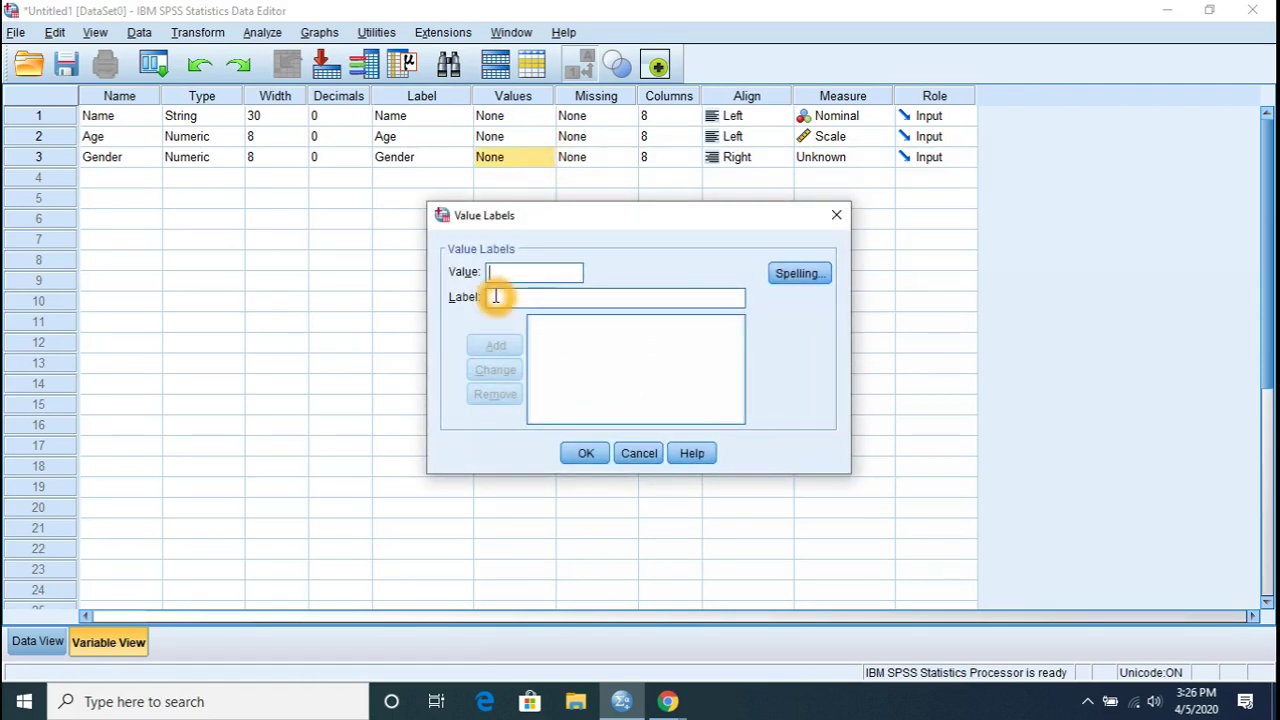
type("1")
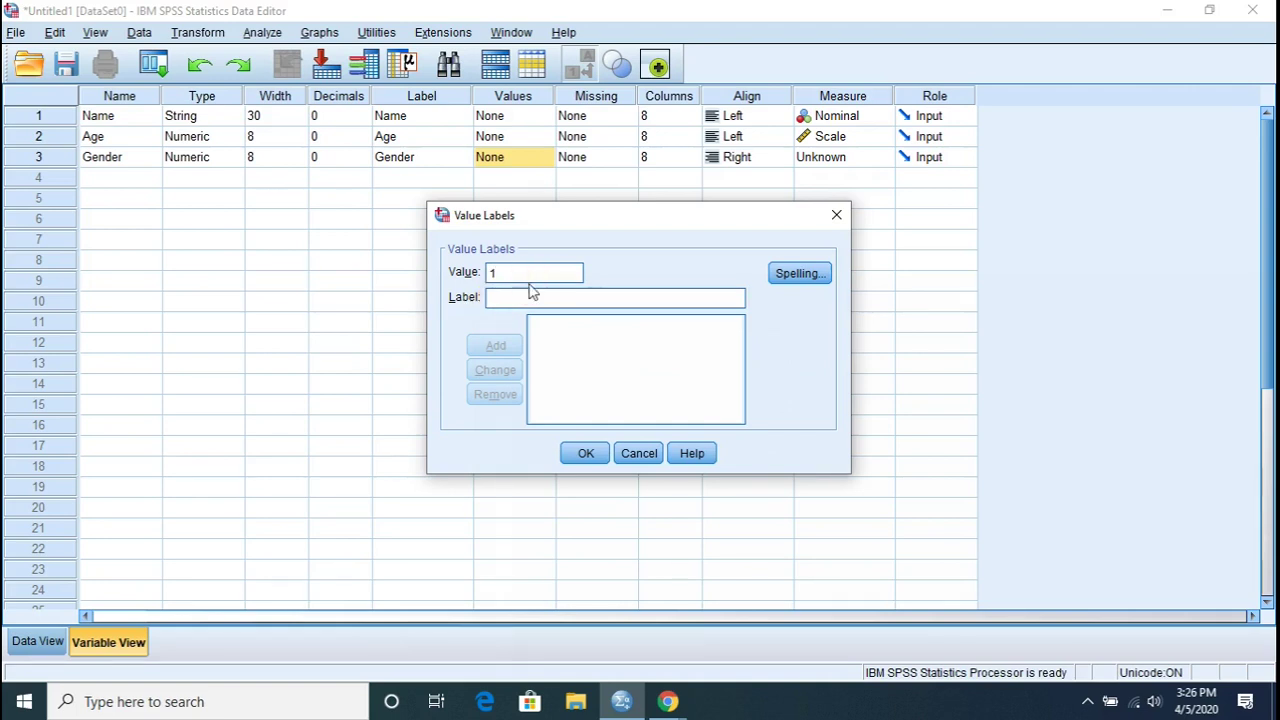
left_click(527, 297)
type("M")
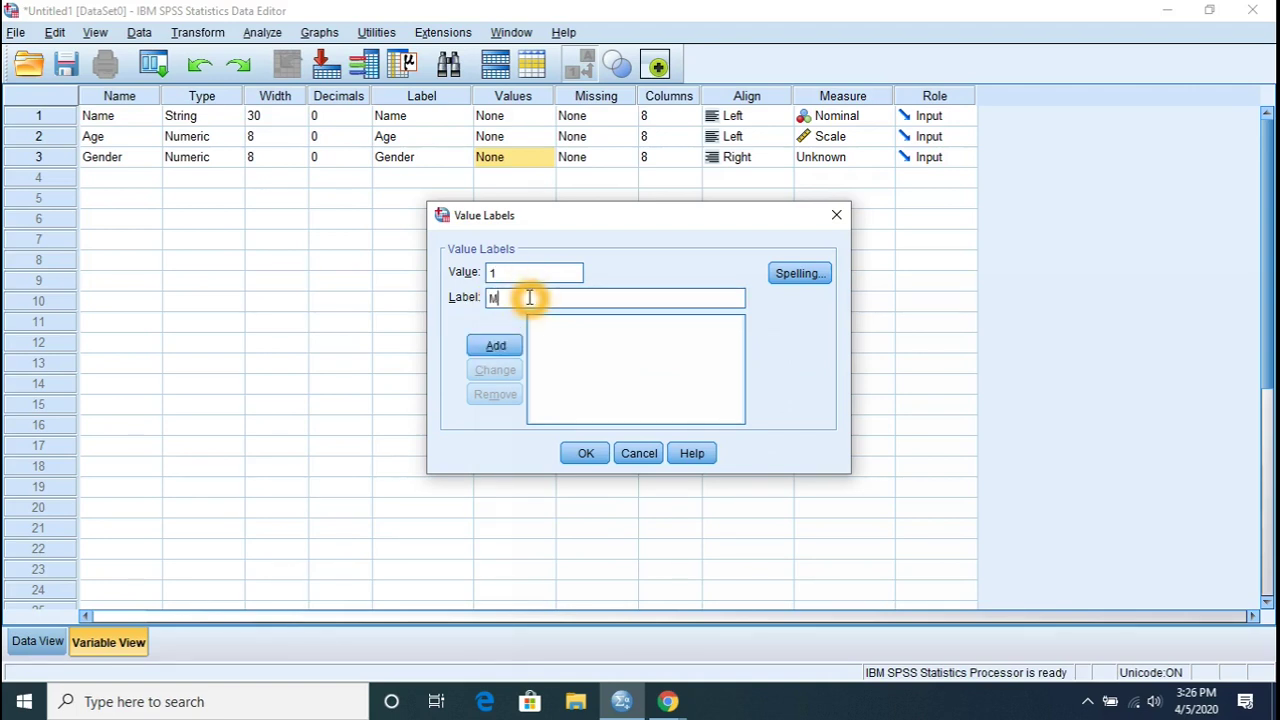
type("ale")
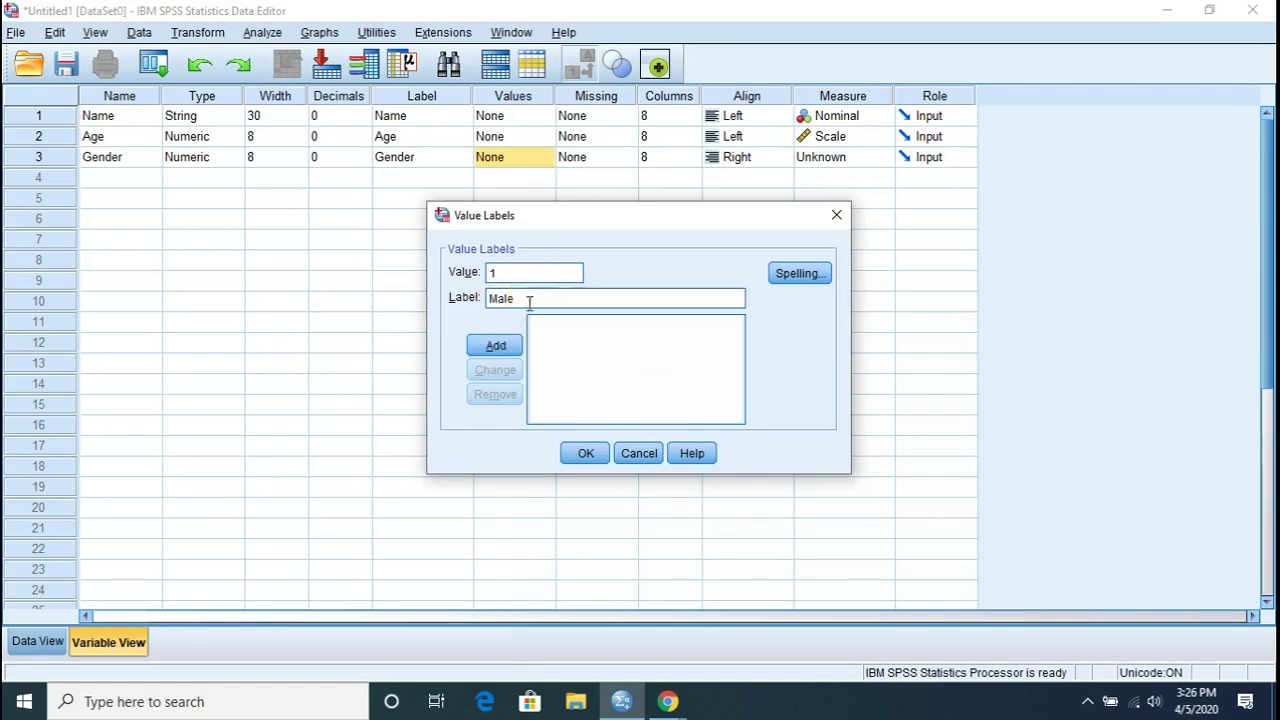
left_click(496, 350)
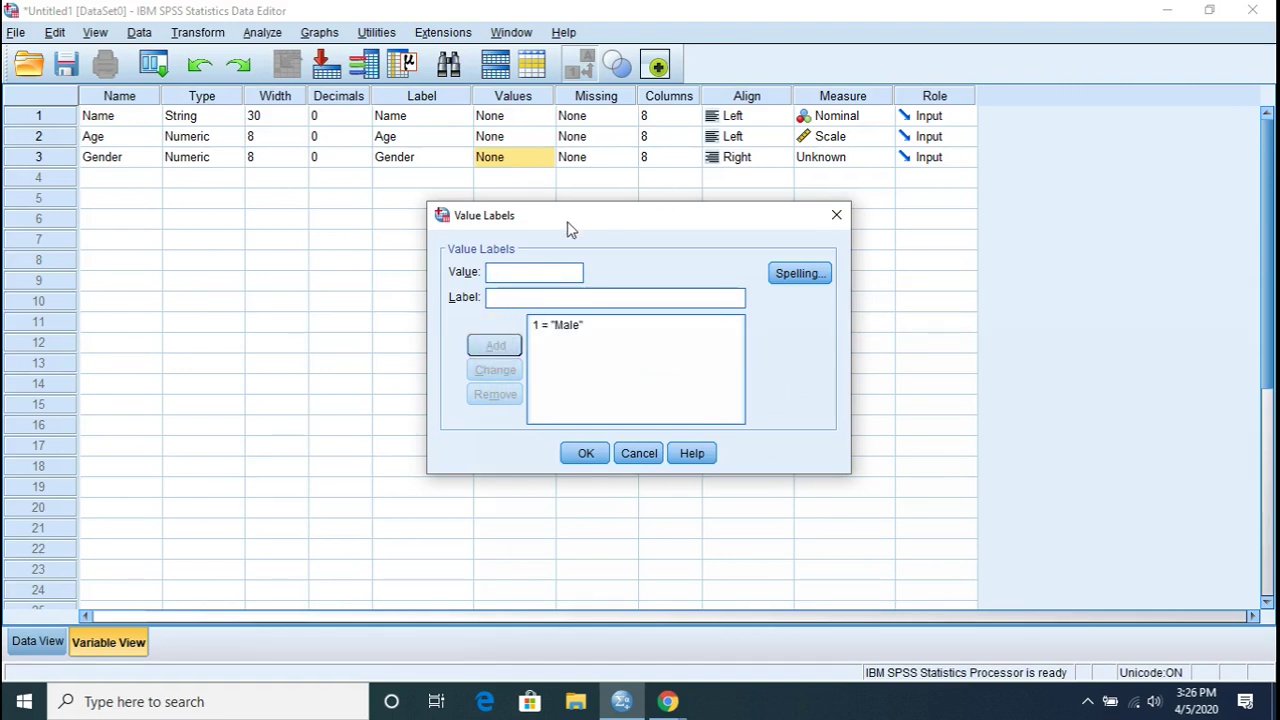
- Add a second Gender value label assigning "Female" to the value 2 and apply the value labels
left_click(534, 271)
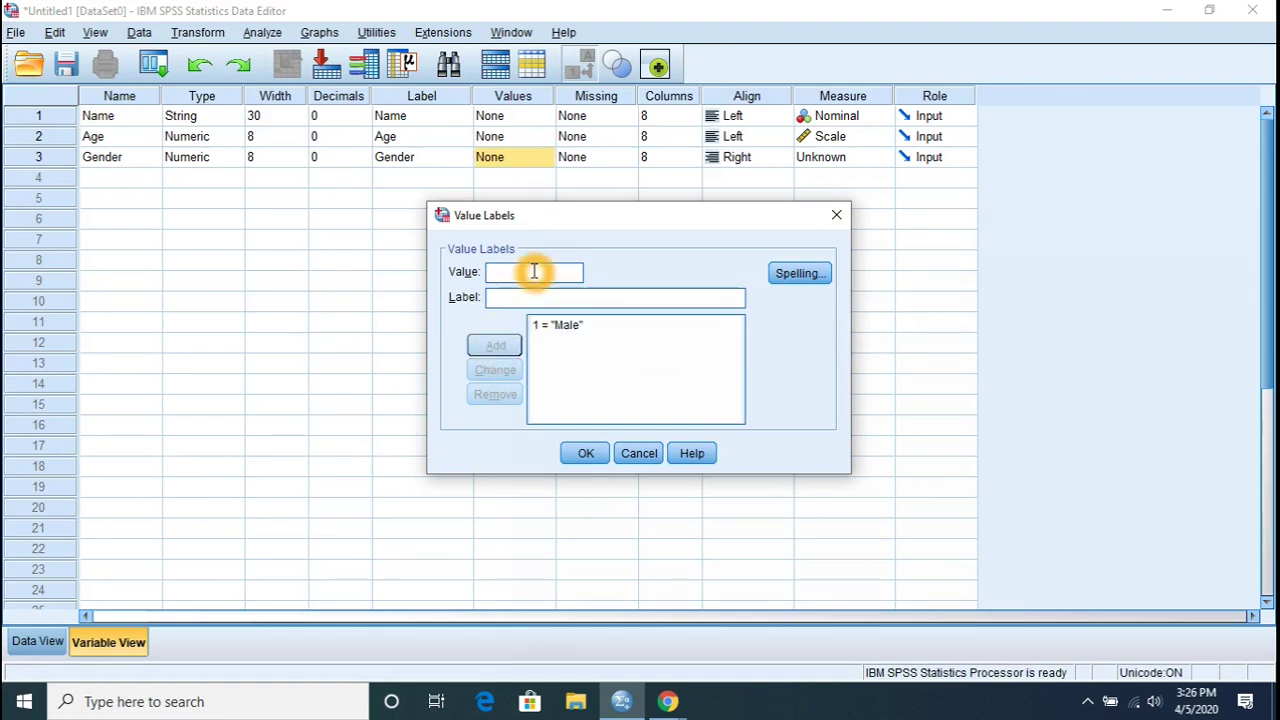
type("2")
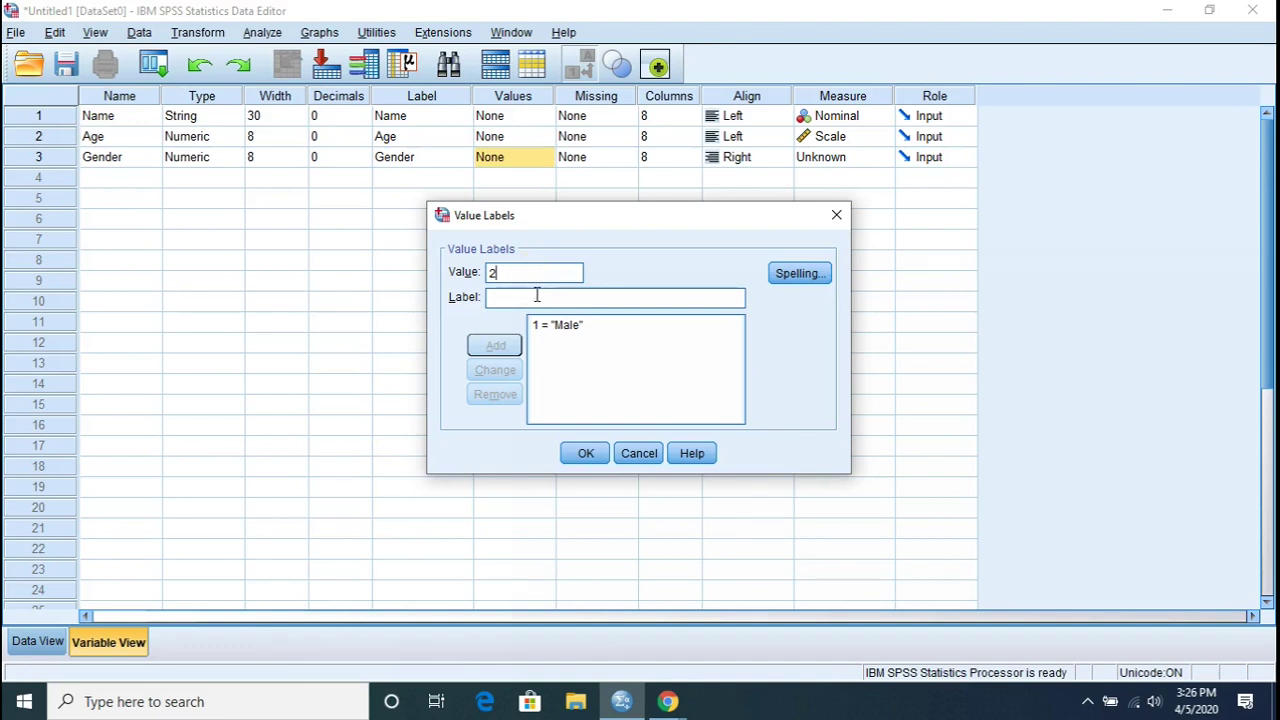
left_click(536, 294)
type("f")
key("BackSpace")
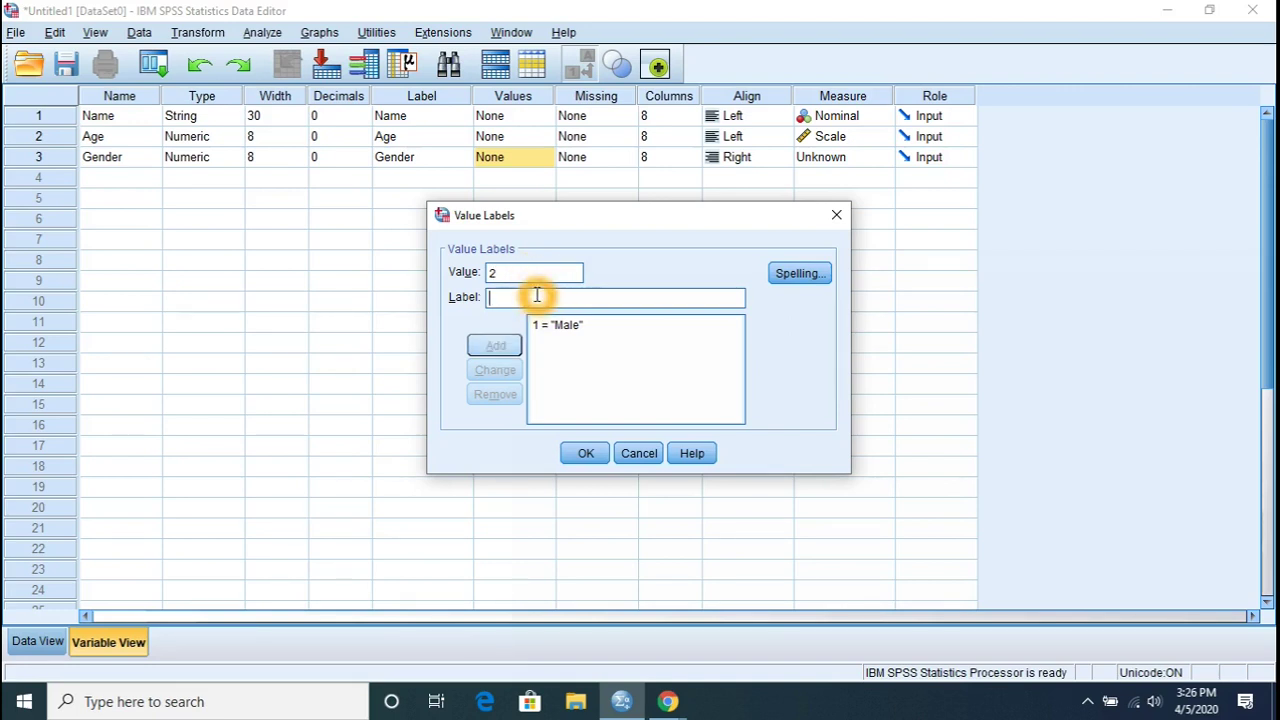
type("Female")
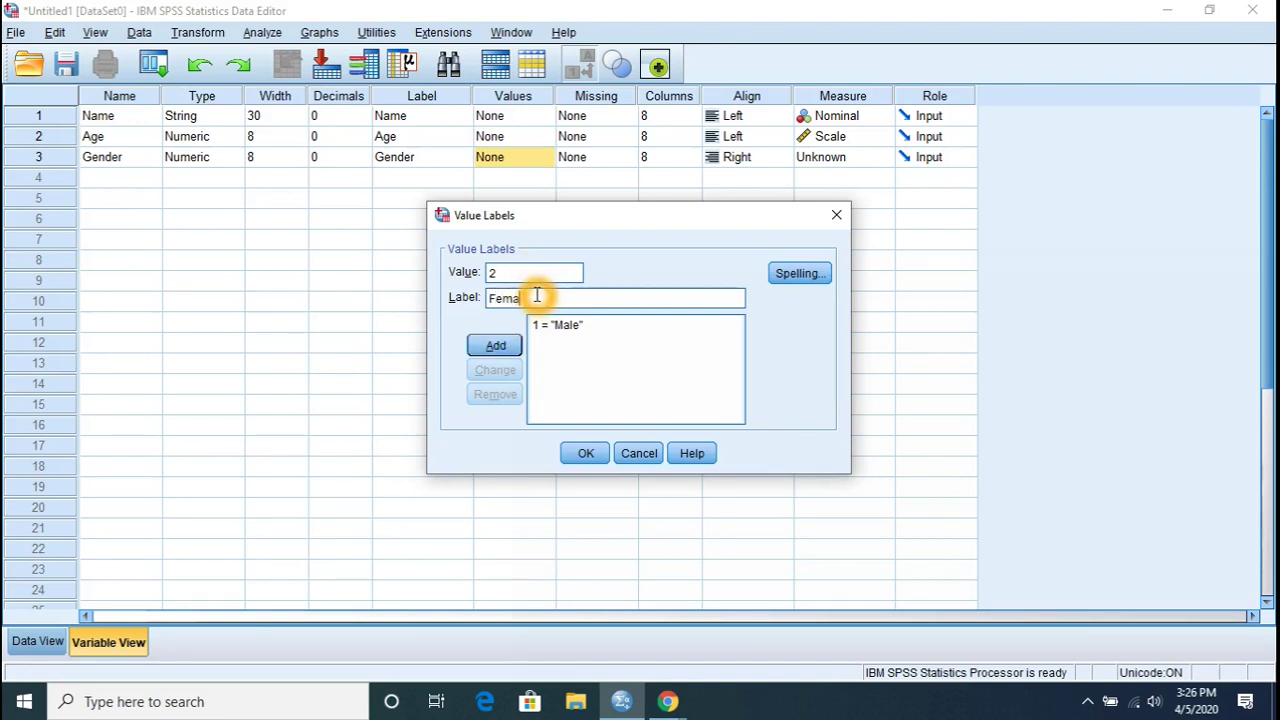
left_click(495, 346)
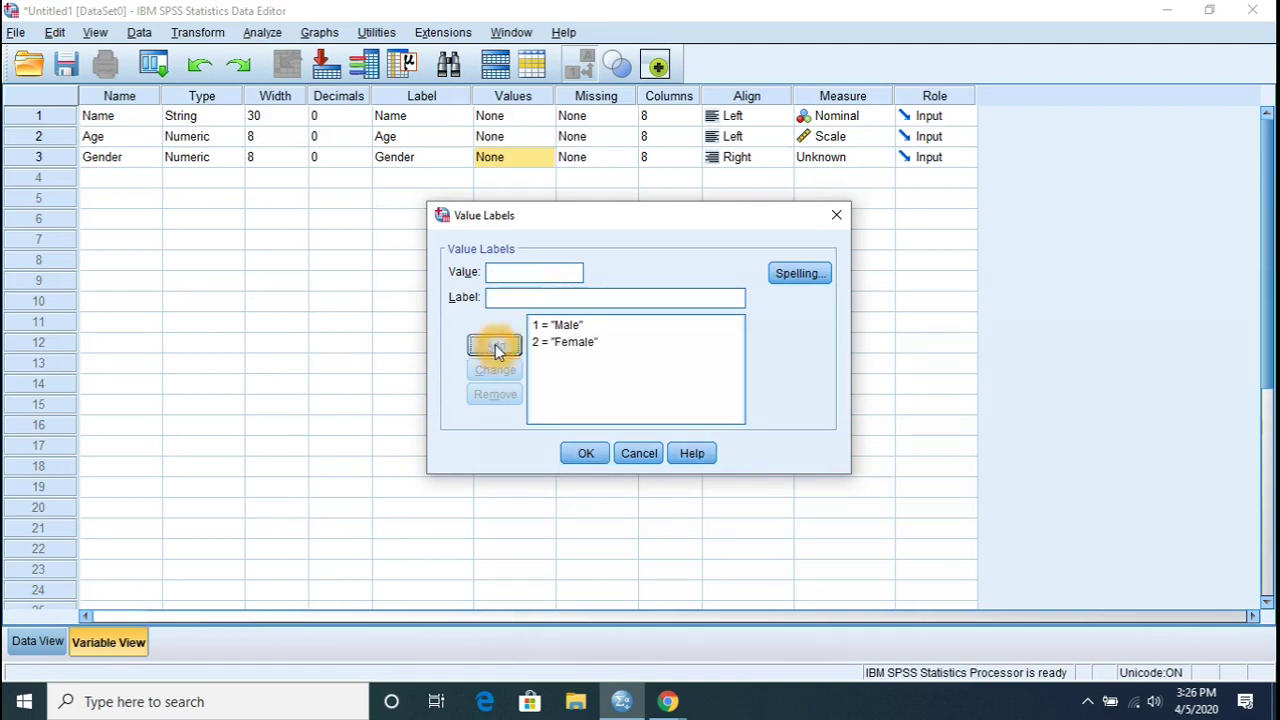
left_click(592, 453)
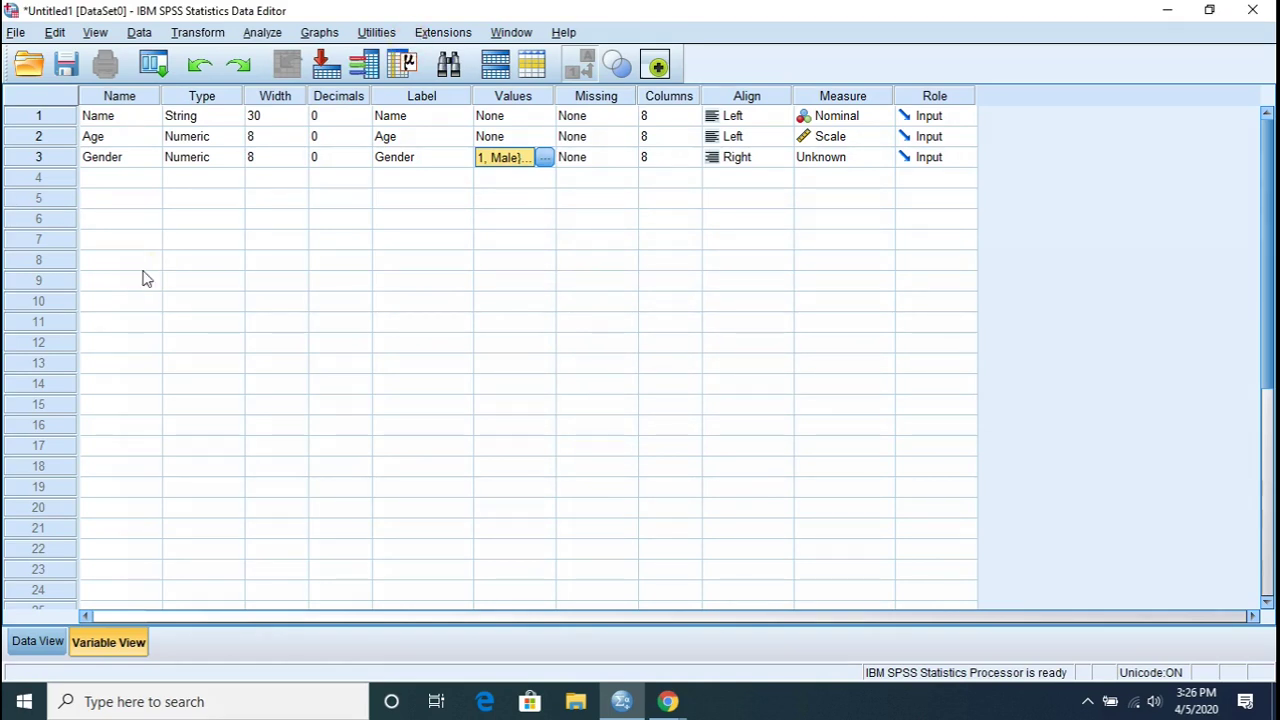
left_click(157, 163)
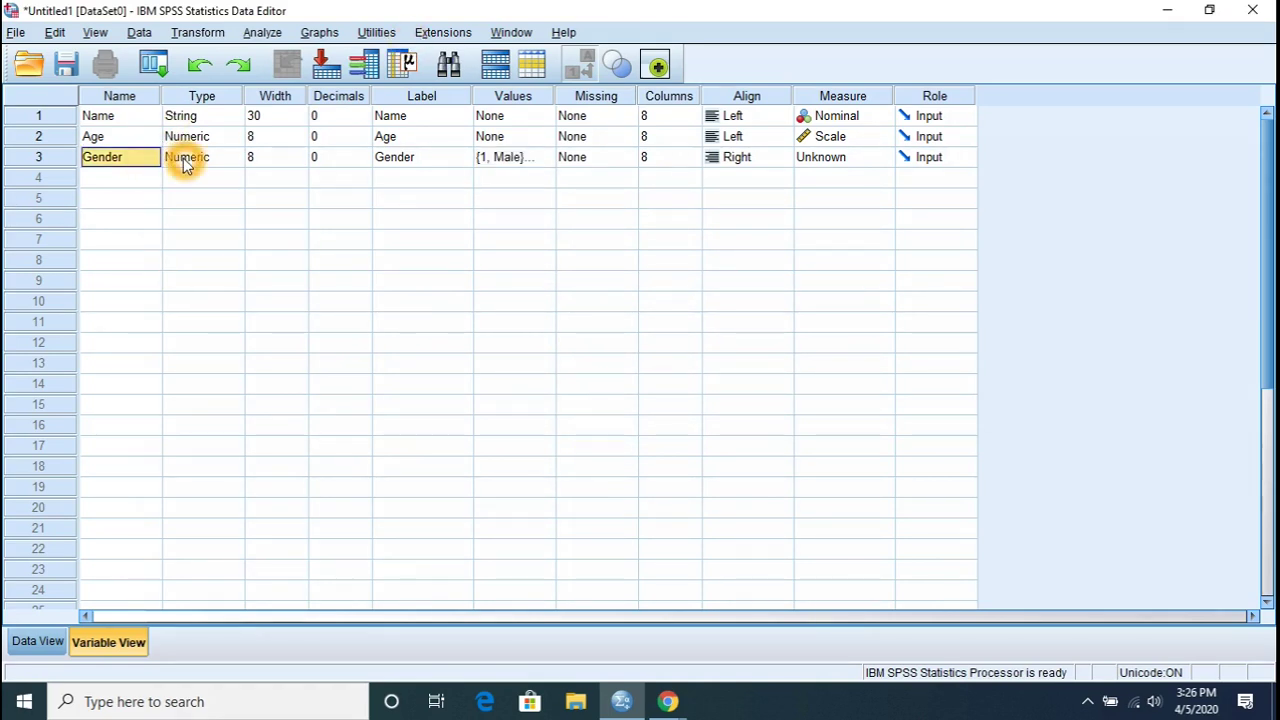
left_click(184, 160)
left_click(144, 166)
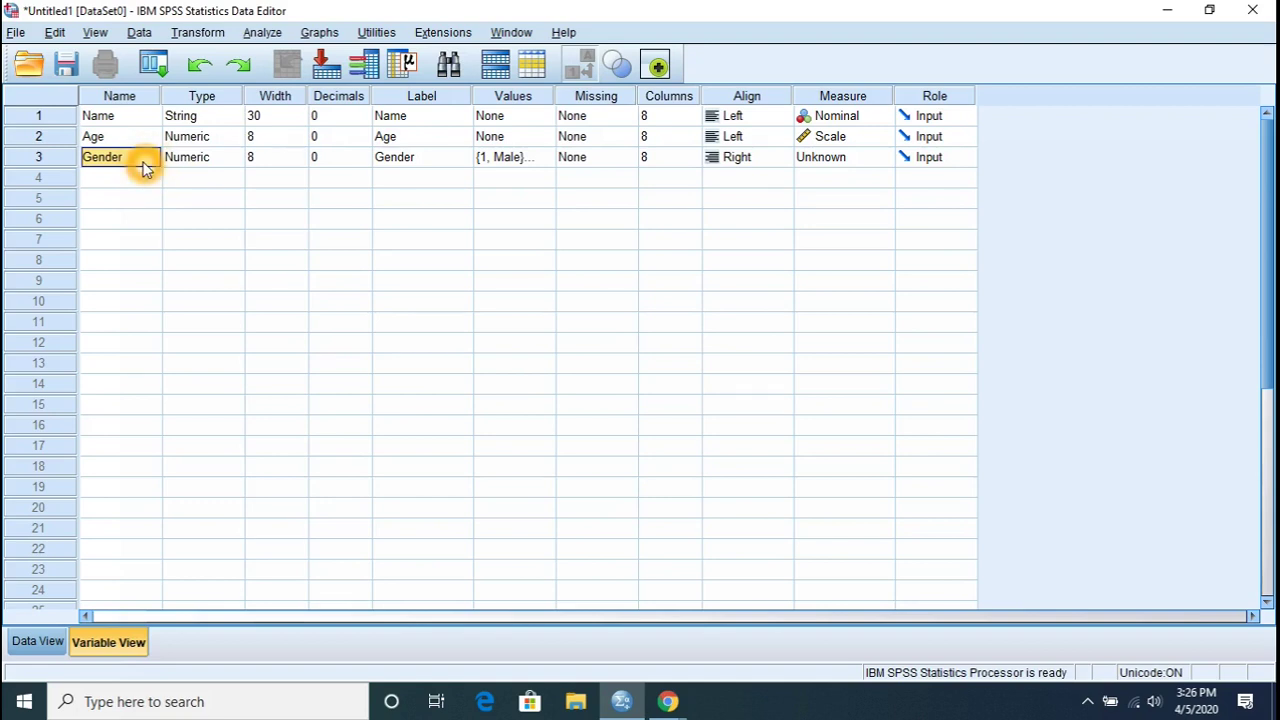
left_click(532, 165)
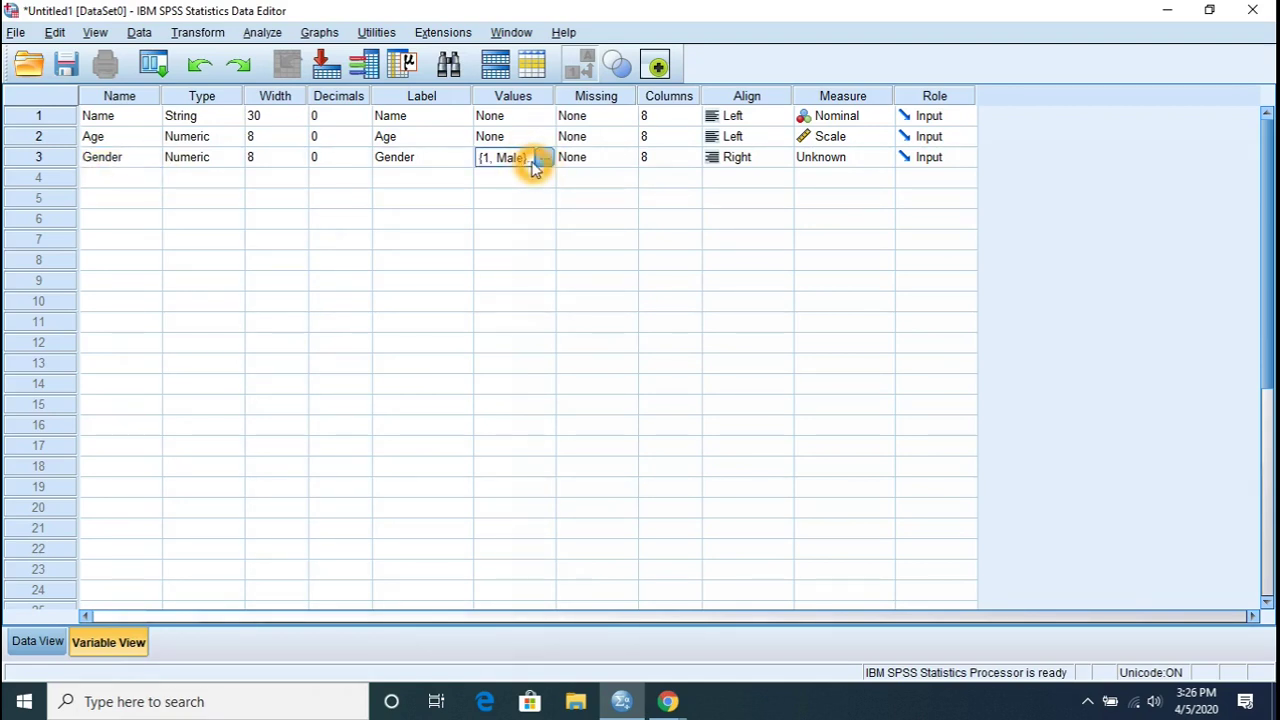
left_click(603, 165)
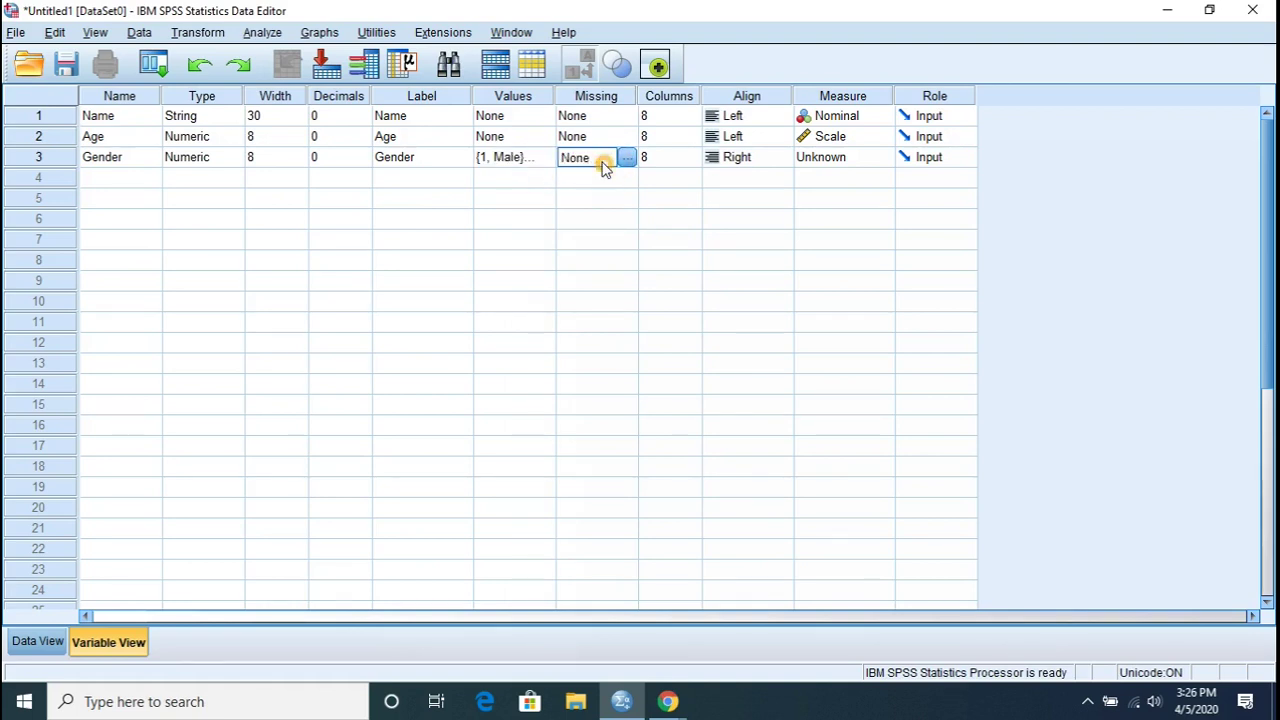
- Set the Gender variable's alignment to Left and its measurement level to Nominal
left_click(714, 163)
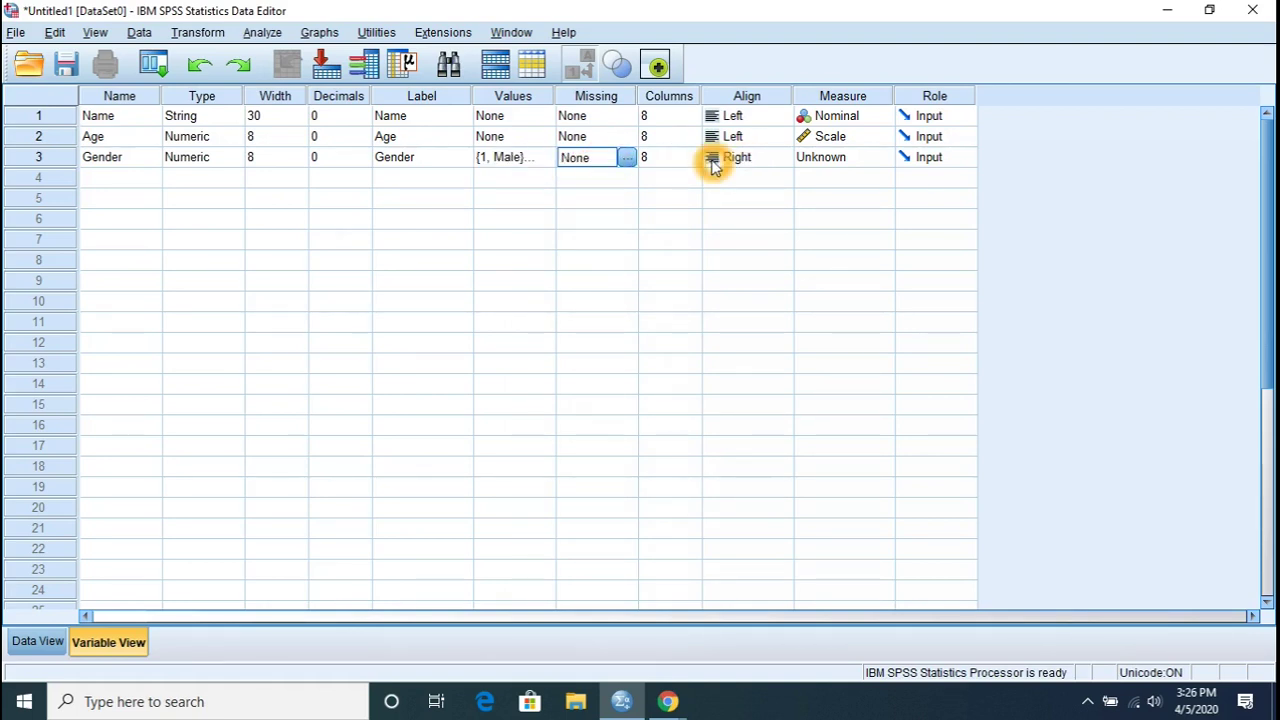
left_click(716, 179)
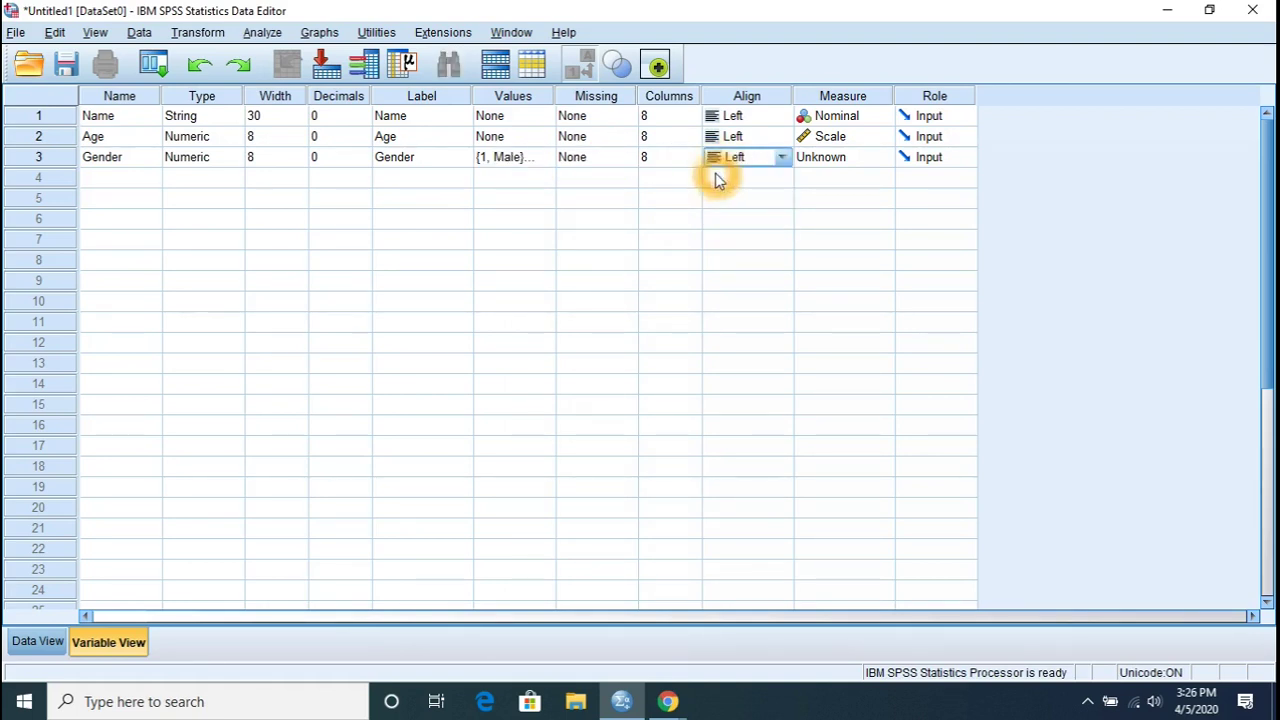
left_click(863, 160)
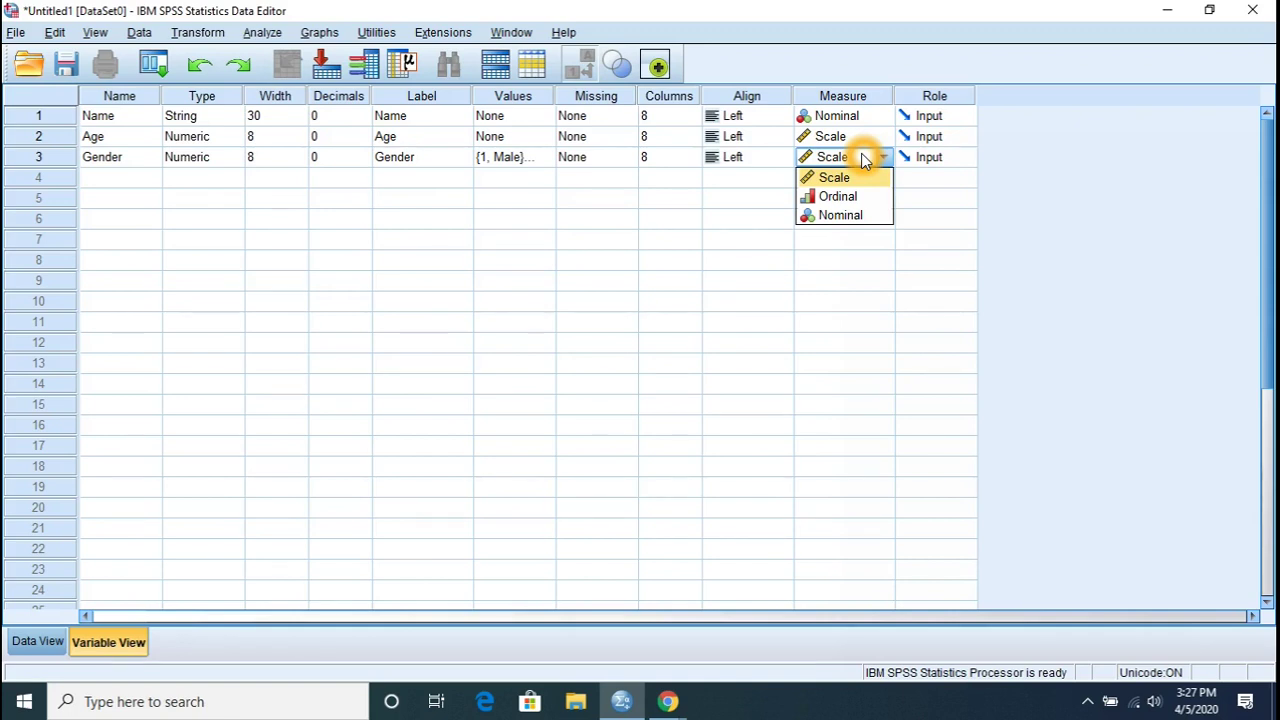
left_click(860, 215)
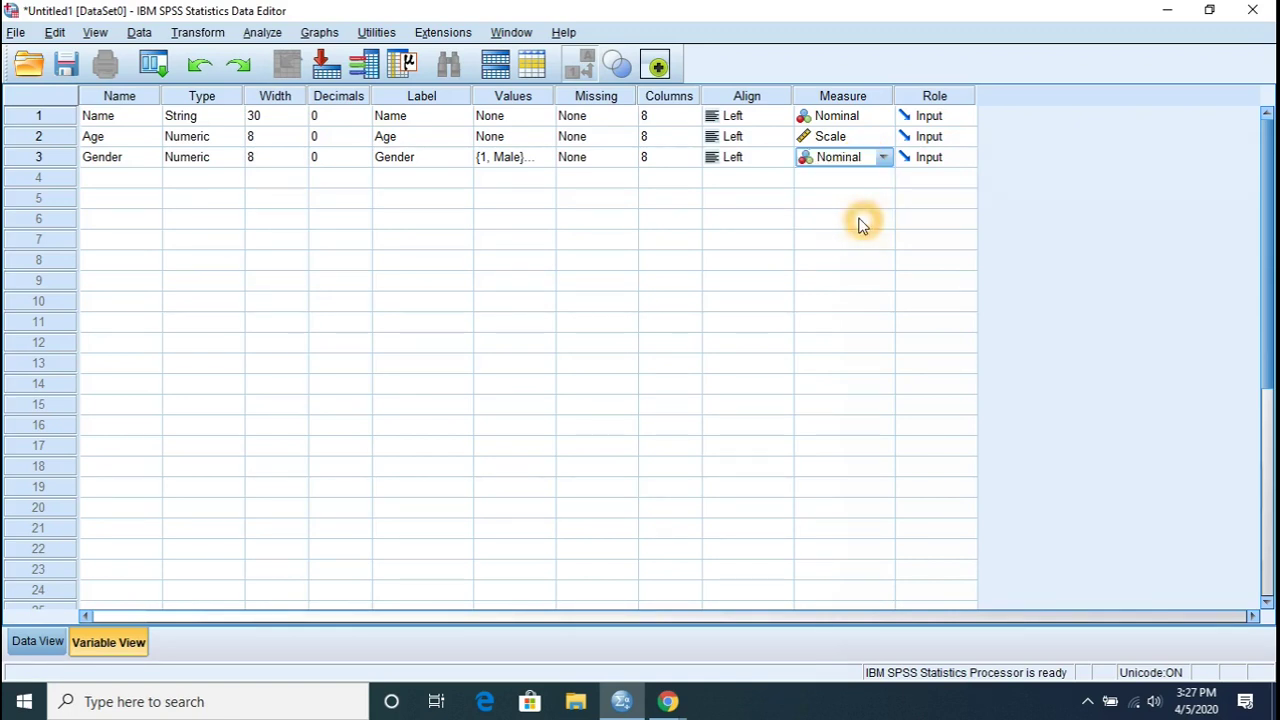
- Add a fourth variable named "Address" in row 4 and set its type to String
left_click(91, 180)
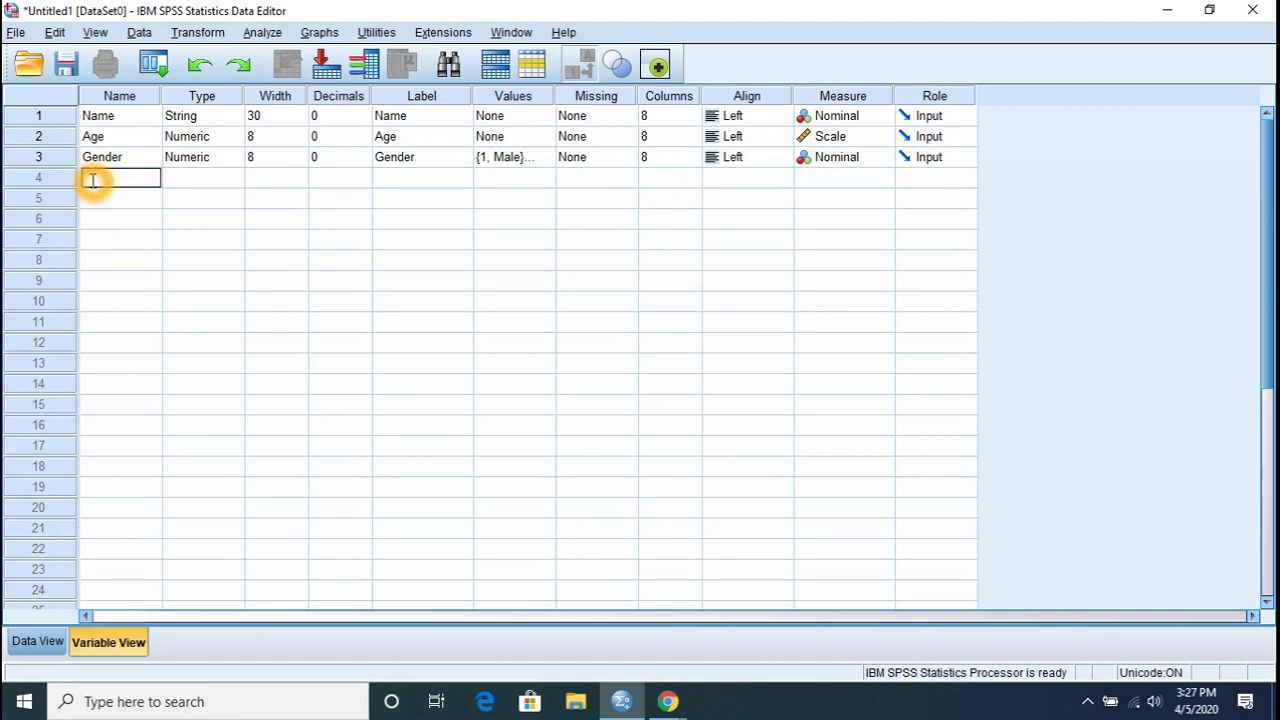
type("Address")
left_click(230, 180)
left_click(235, 179)
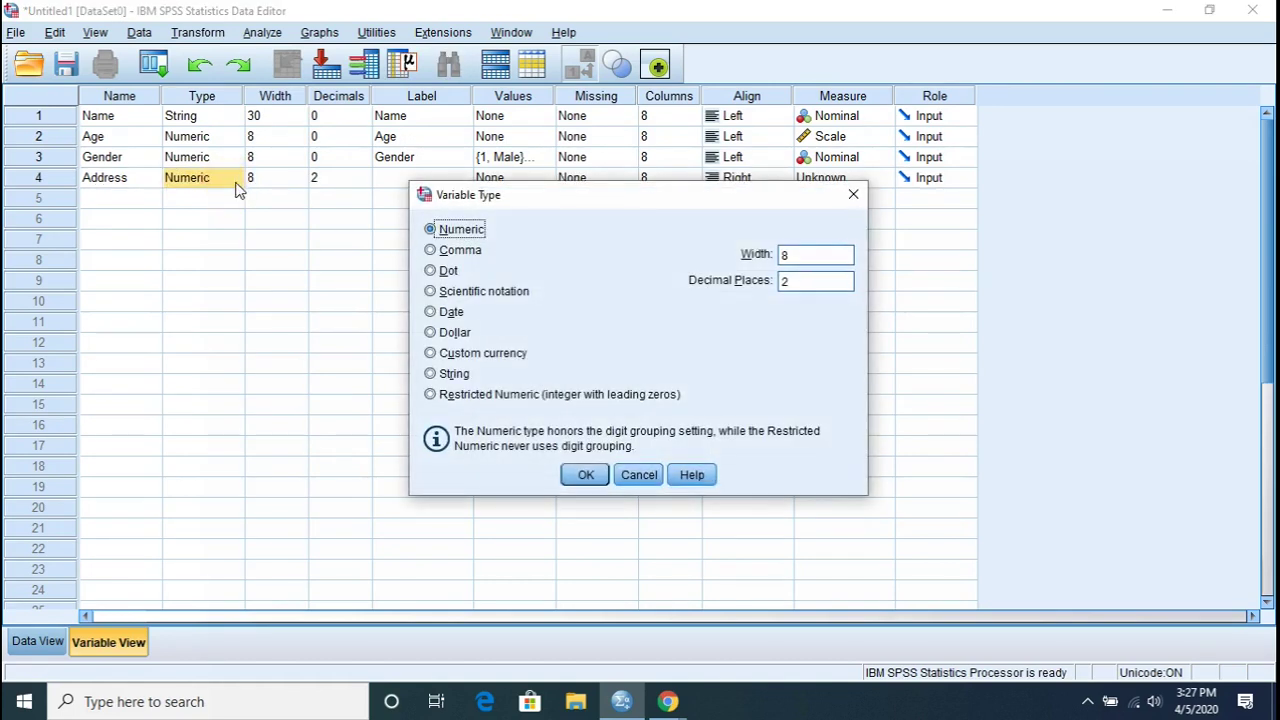
left_click(447, 373)
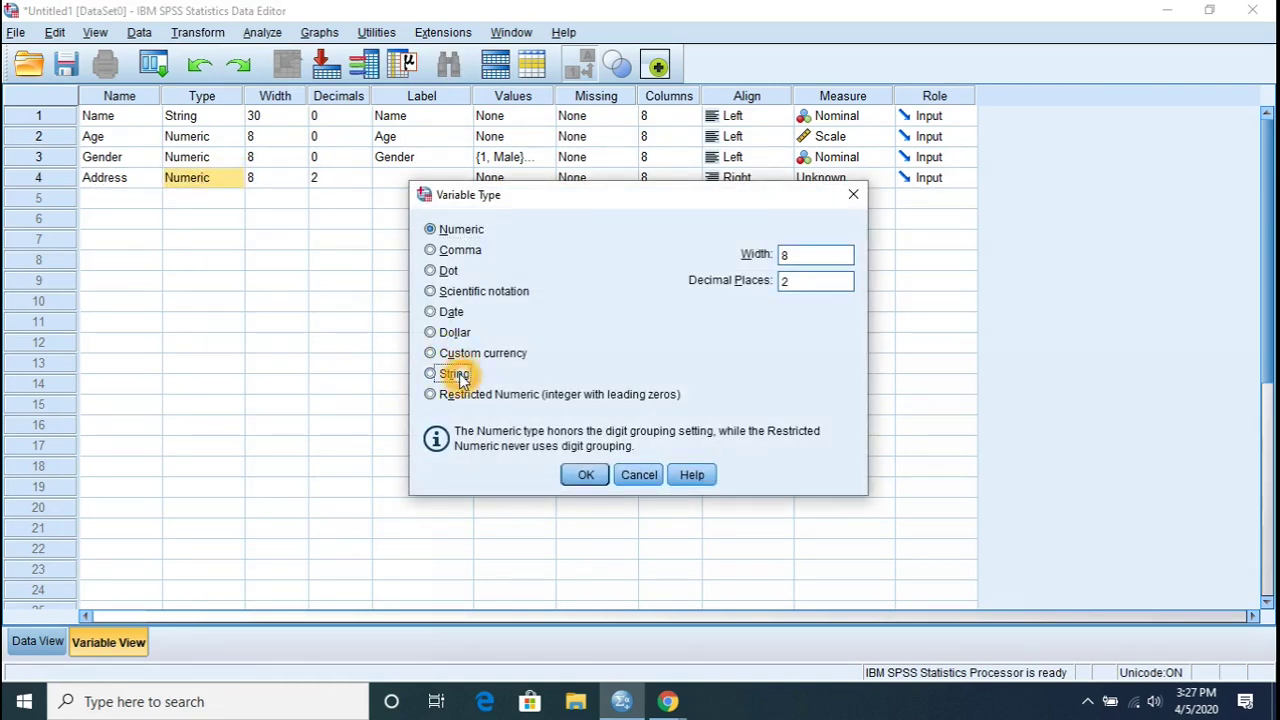
left_click(588, 476)
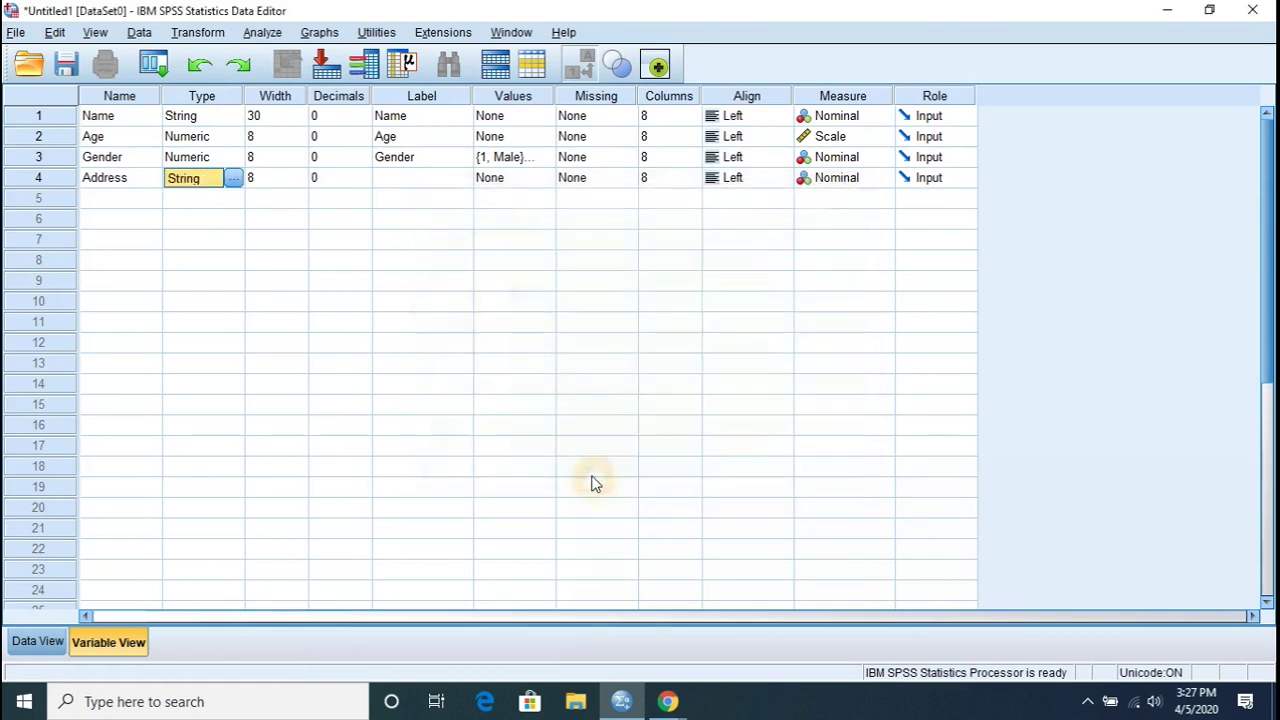
- Set the Address variable's width to 17
left_click(286, 182)
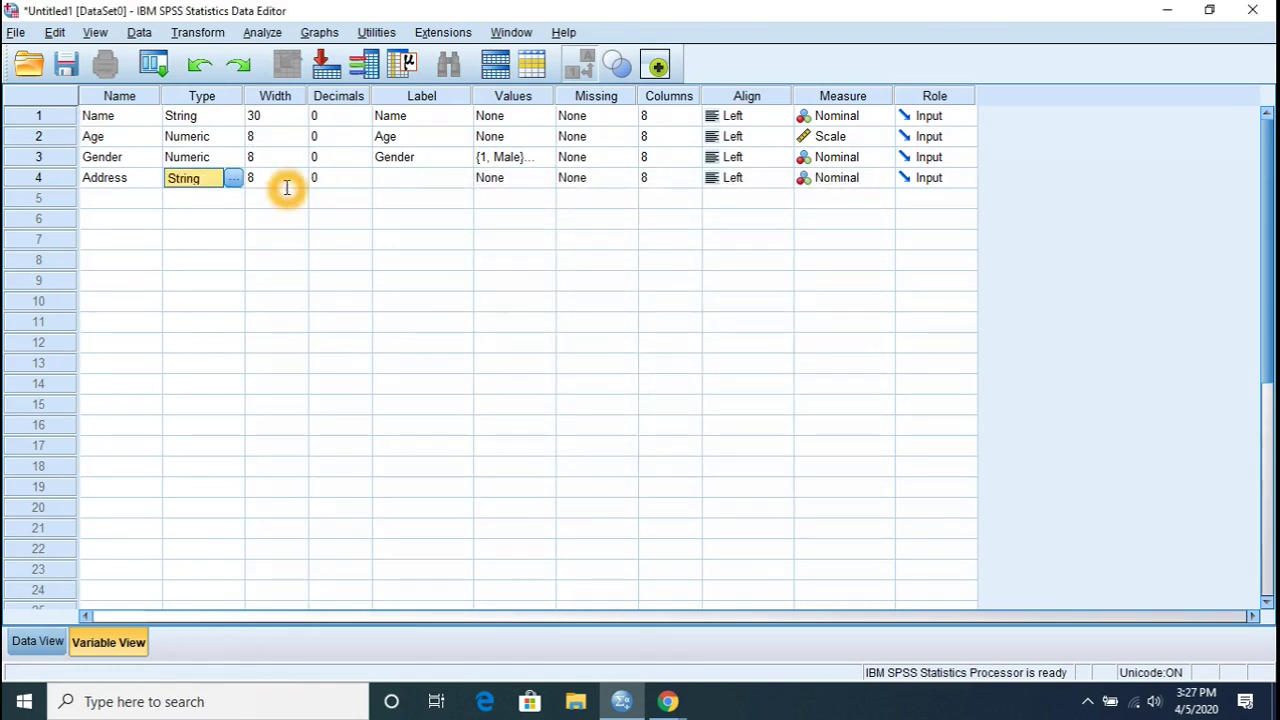
left_click(300, 174)
left_click(300, 174)
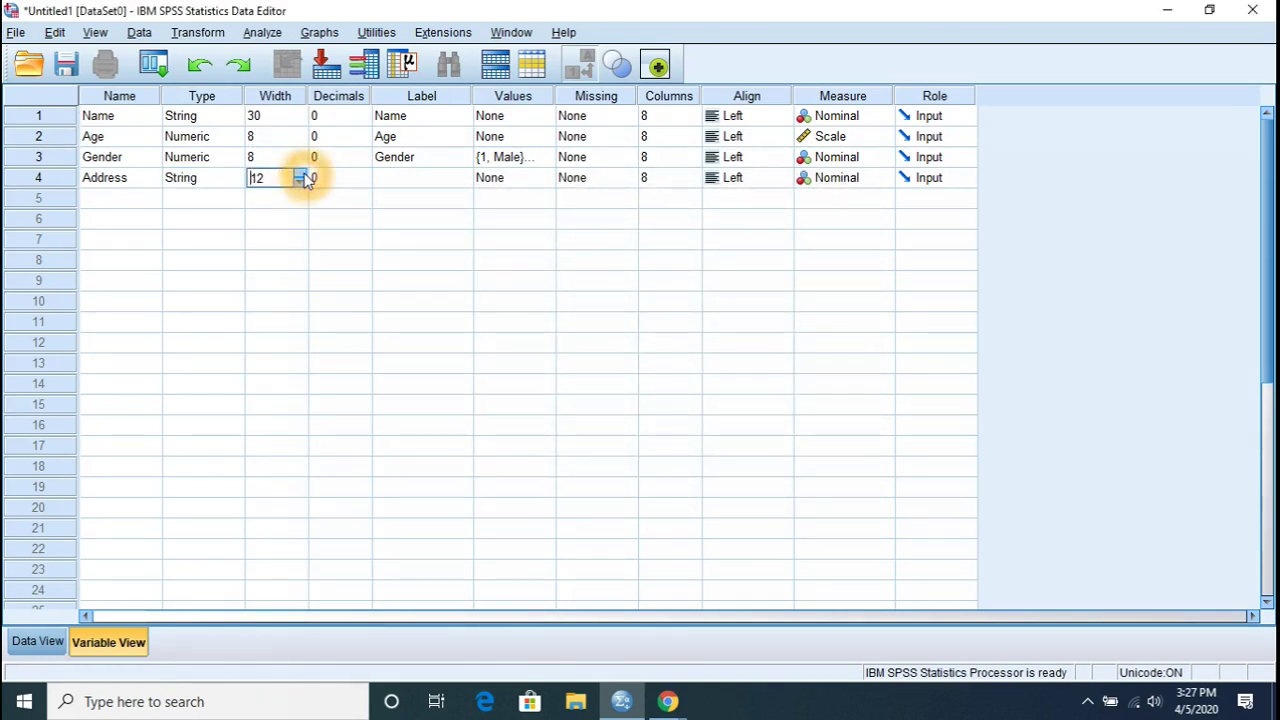
left_click(300, 174)
left_click(300, 174)
- Enter "Adress" as the label of the Address variable in row 4
left_click(422, 181)
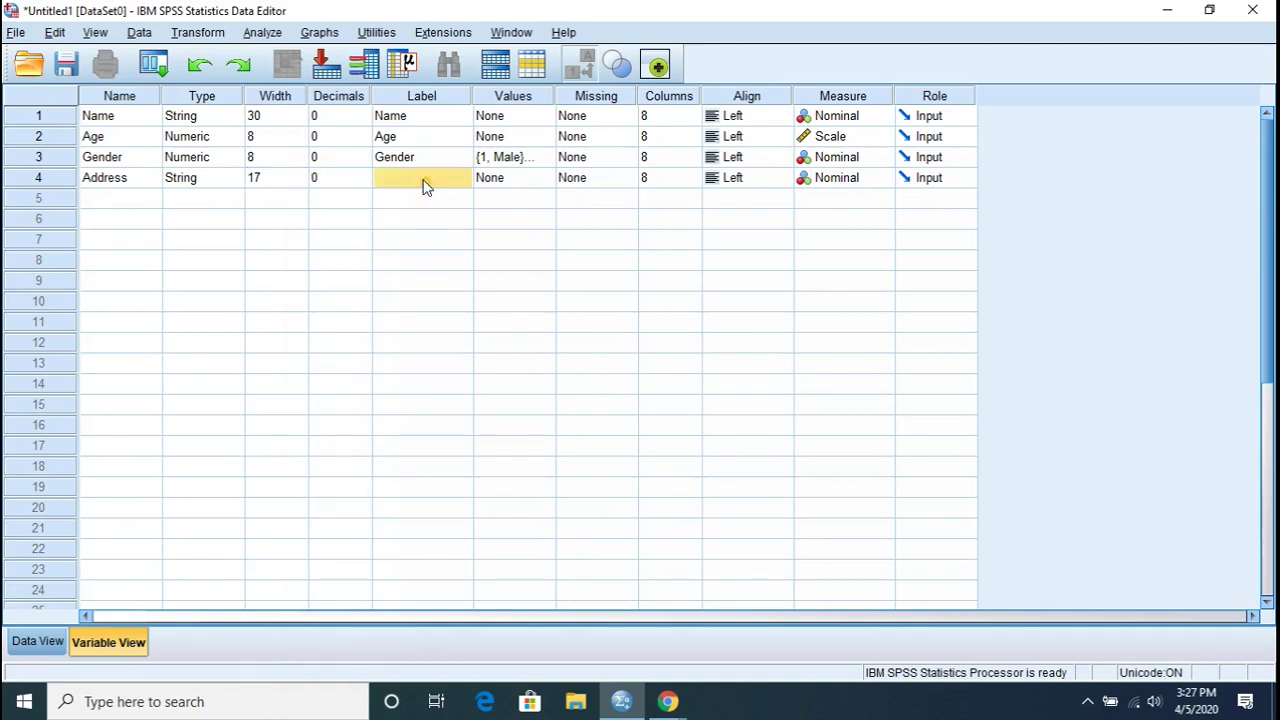
left_click(423, 179)
type("Ad")
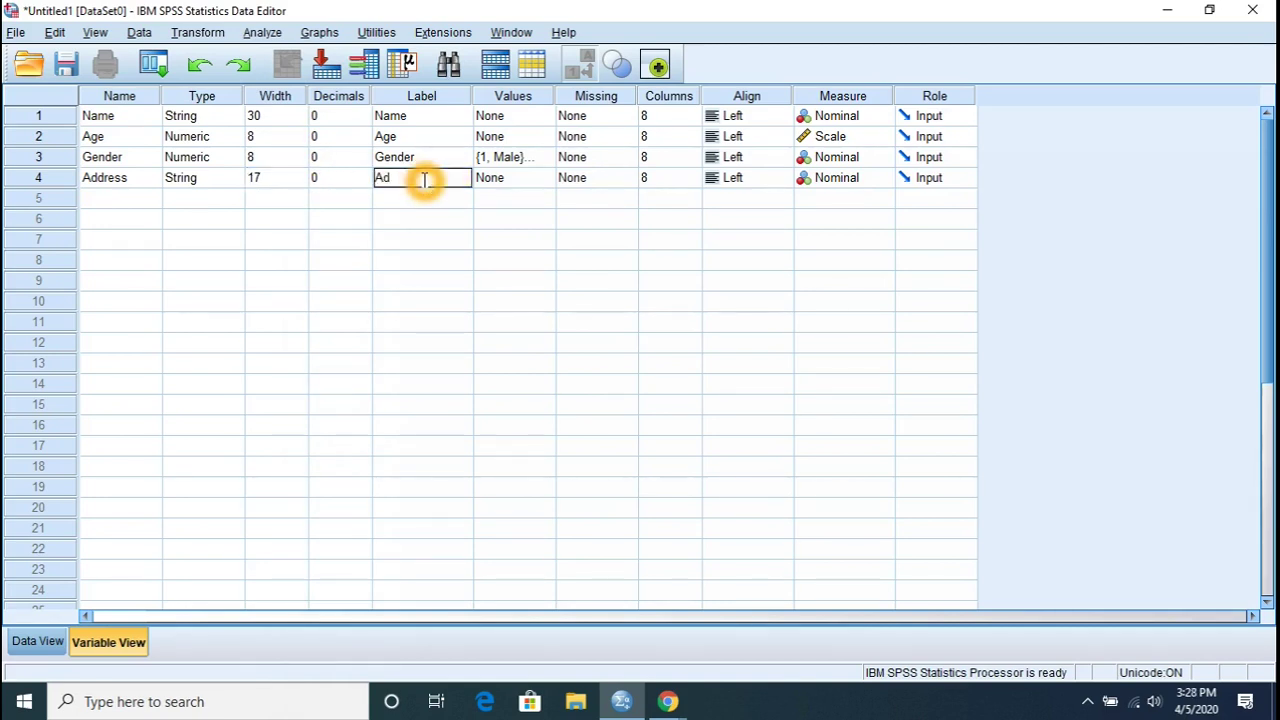
type("ress")
key("BackSpace")
key("BackSpace")
left_click(526, 176)
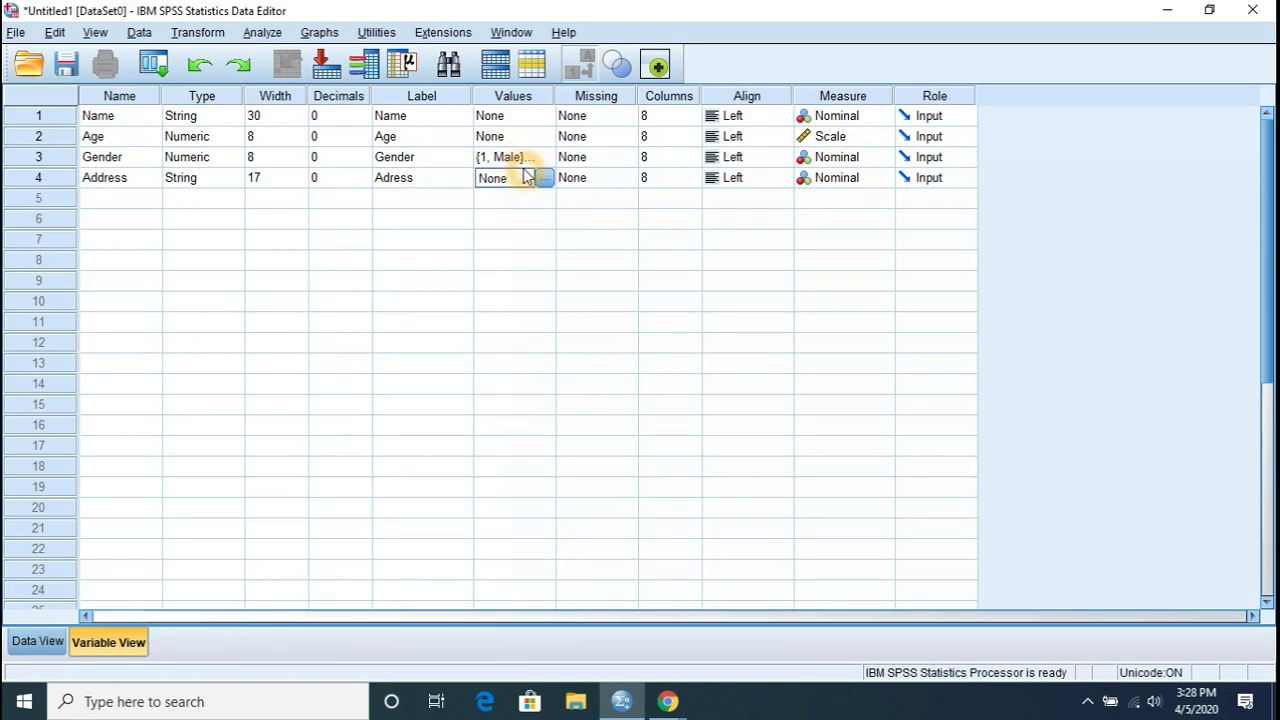
- Choose Nominal as the Address variable's measurement level
left_click(586, 185)
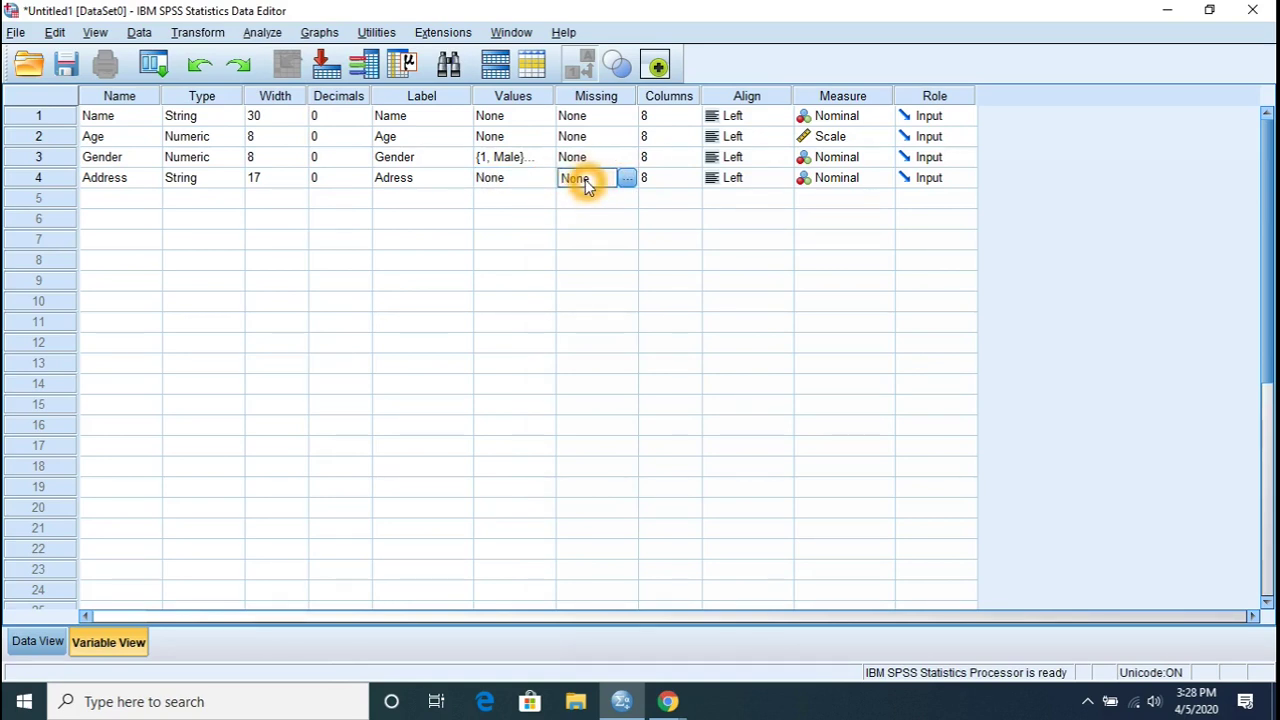
left_click(669, 179)
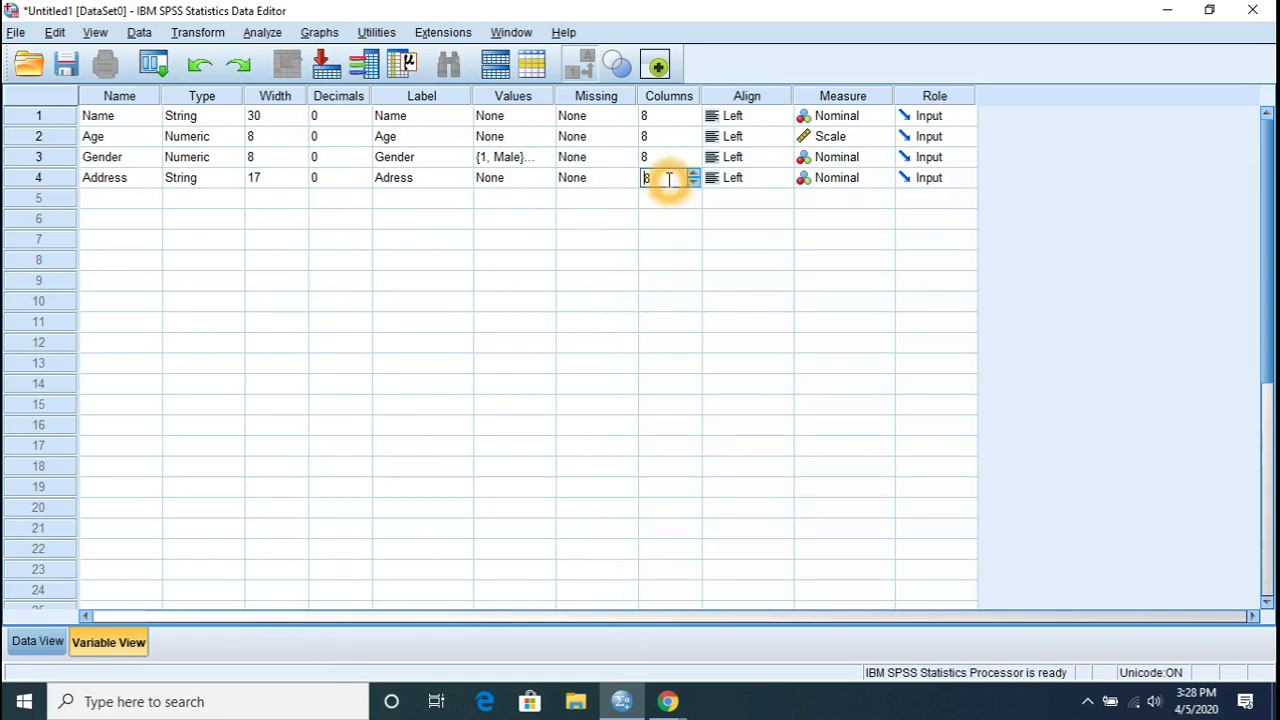
left_click(729, 177)
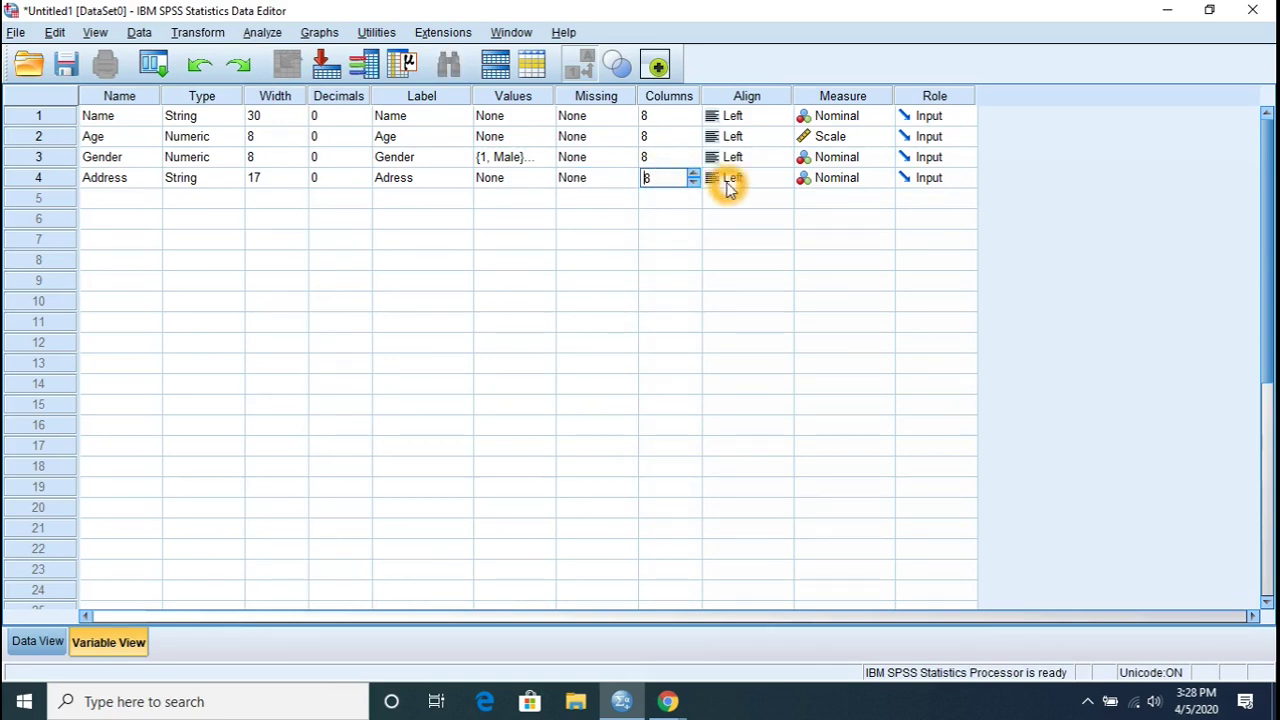
left_click(850, 179)
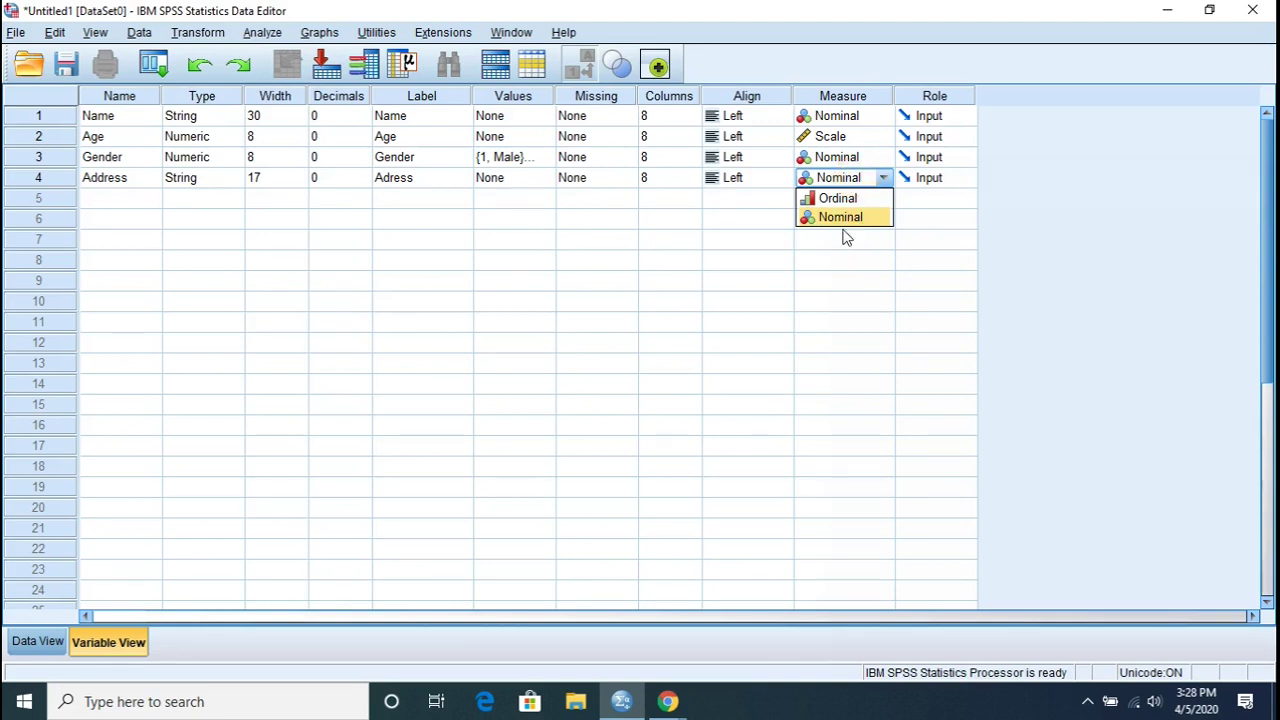
left_click(843, 222)
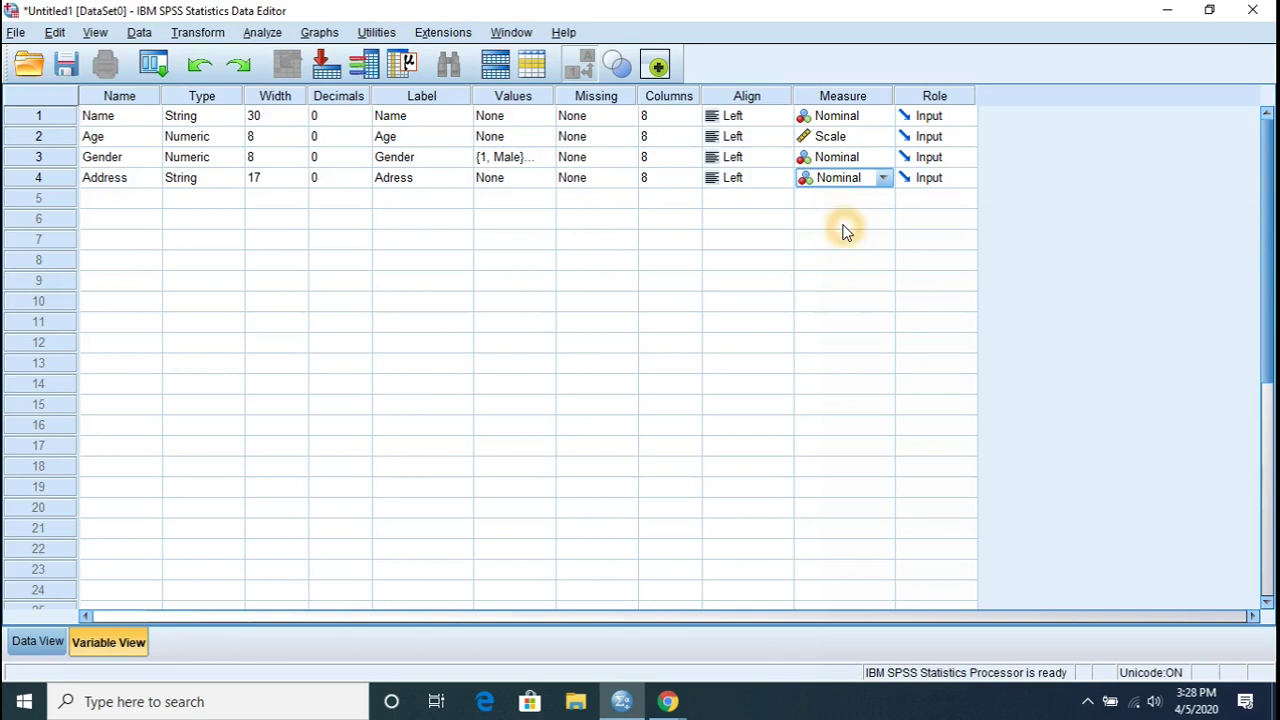
- Add a fifth variable named "FamilyPlanning" in row 5
left_click(115, 184)
left_click(118, 203)
left_click(118, 205)
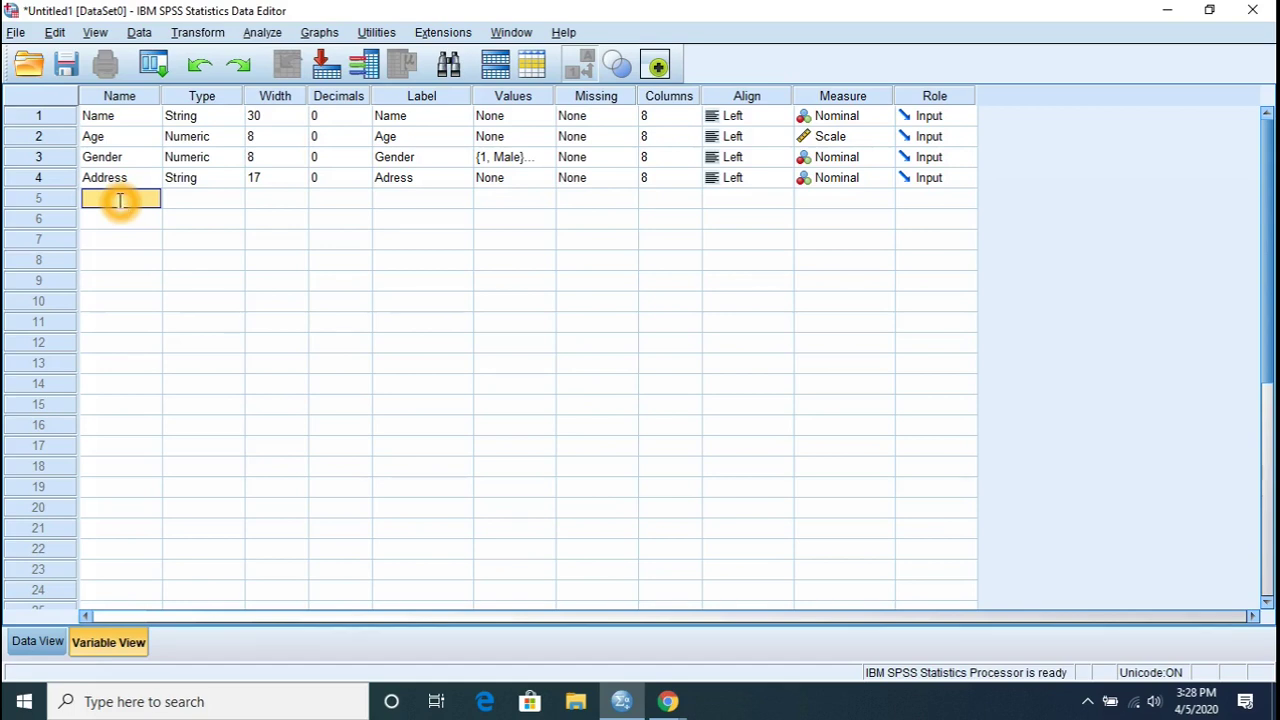
left_click(119, 201)
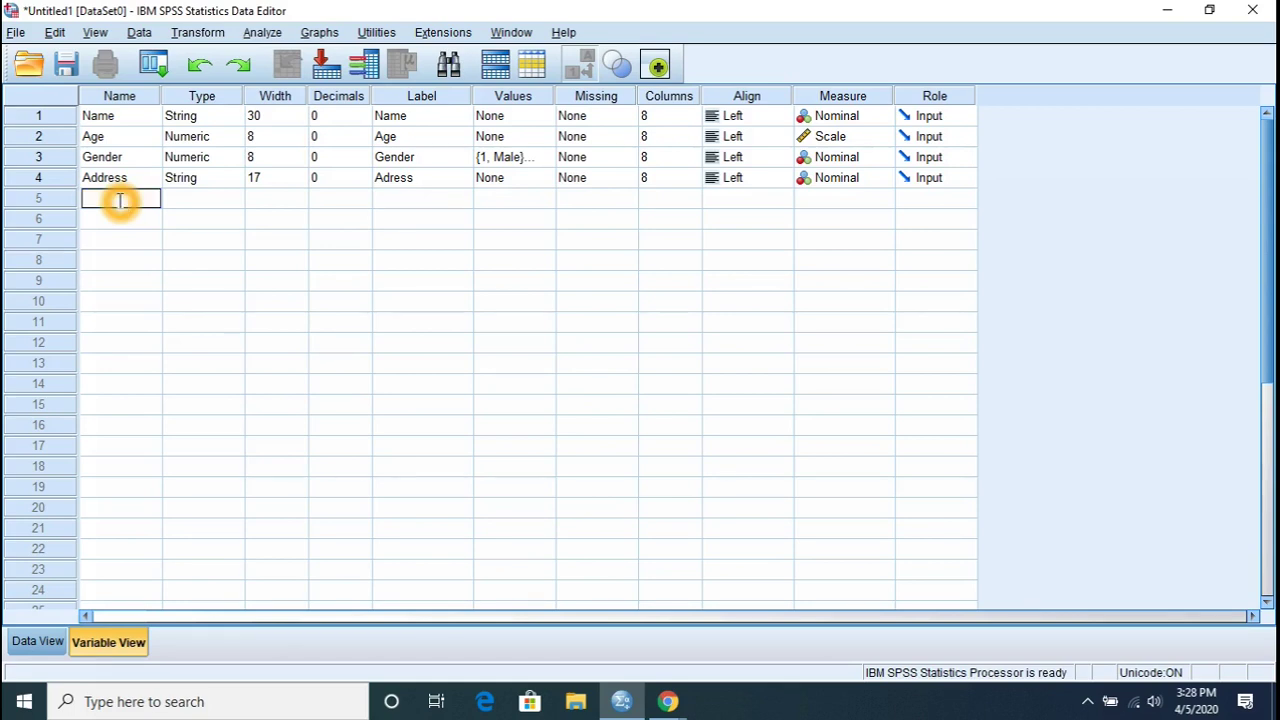
type("Do")
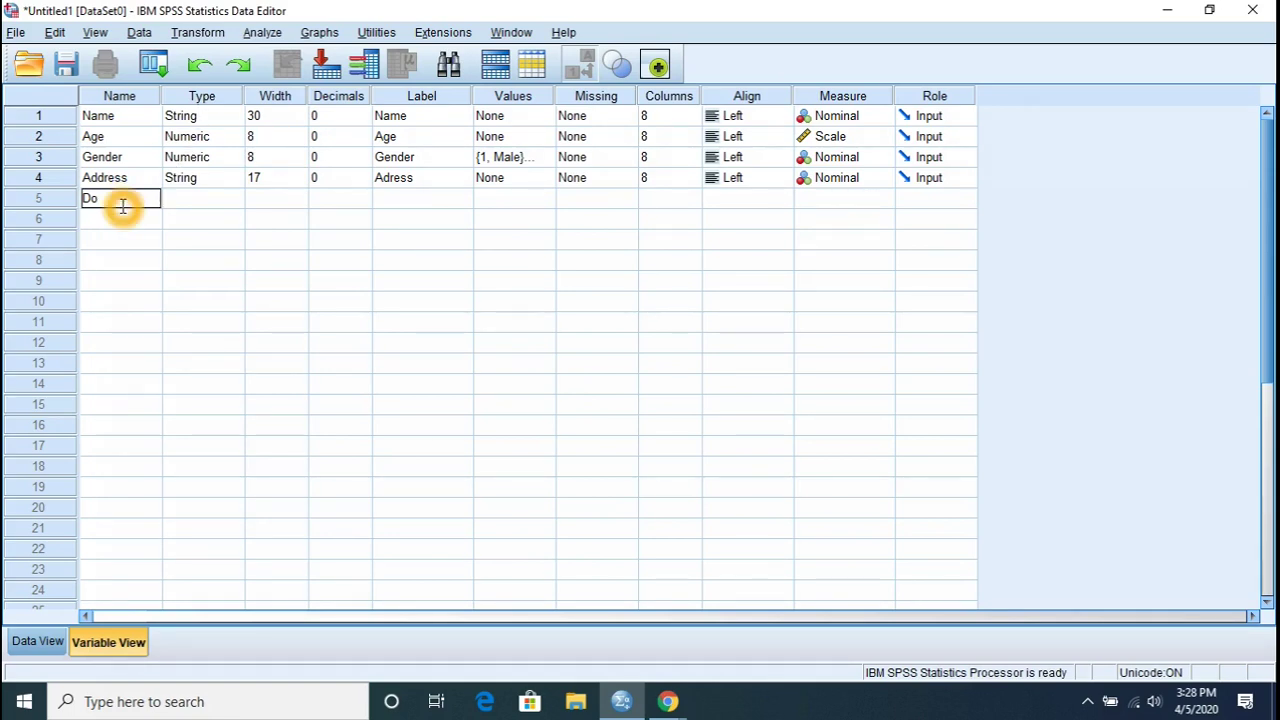
key("BackSpace")
key("BackSpace")
type("Famil")
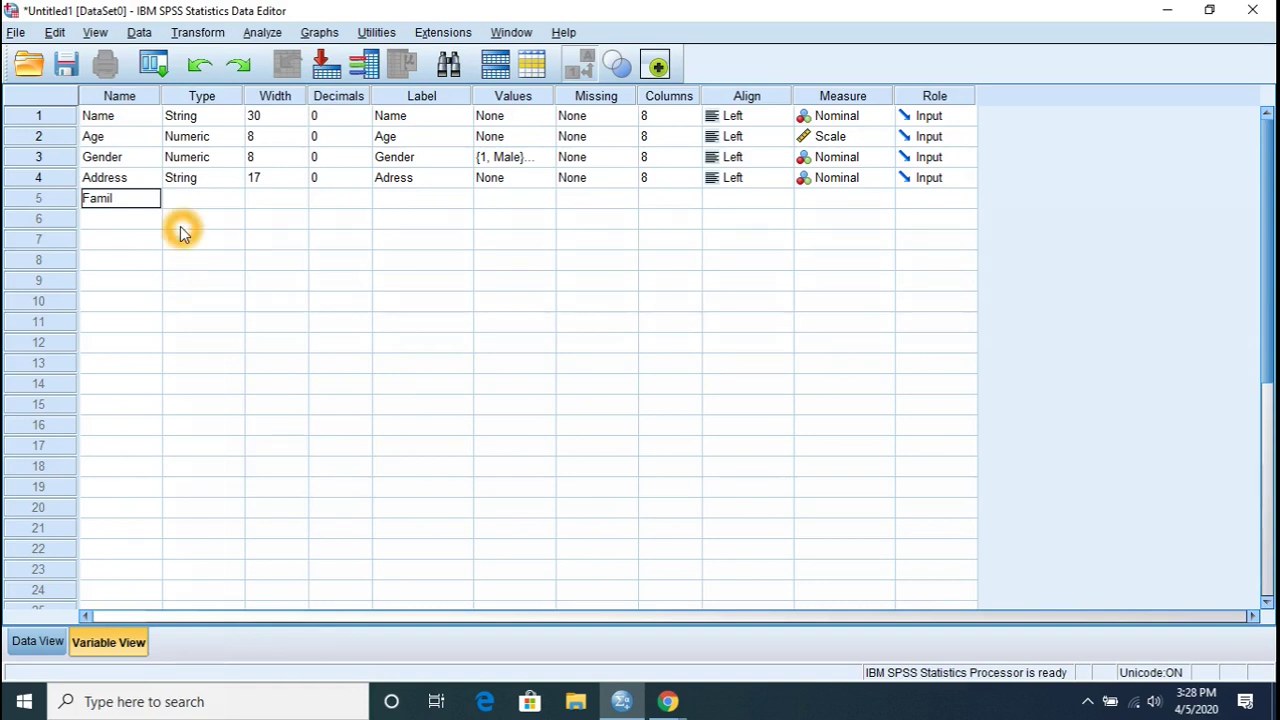
type("yPlanning")
key("Tab")
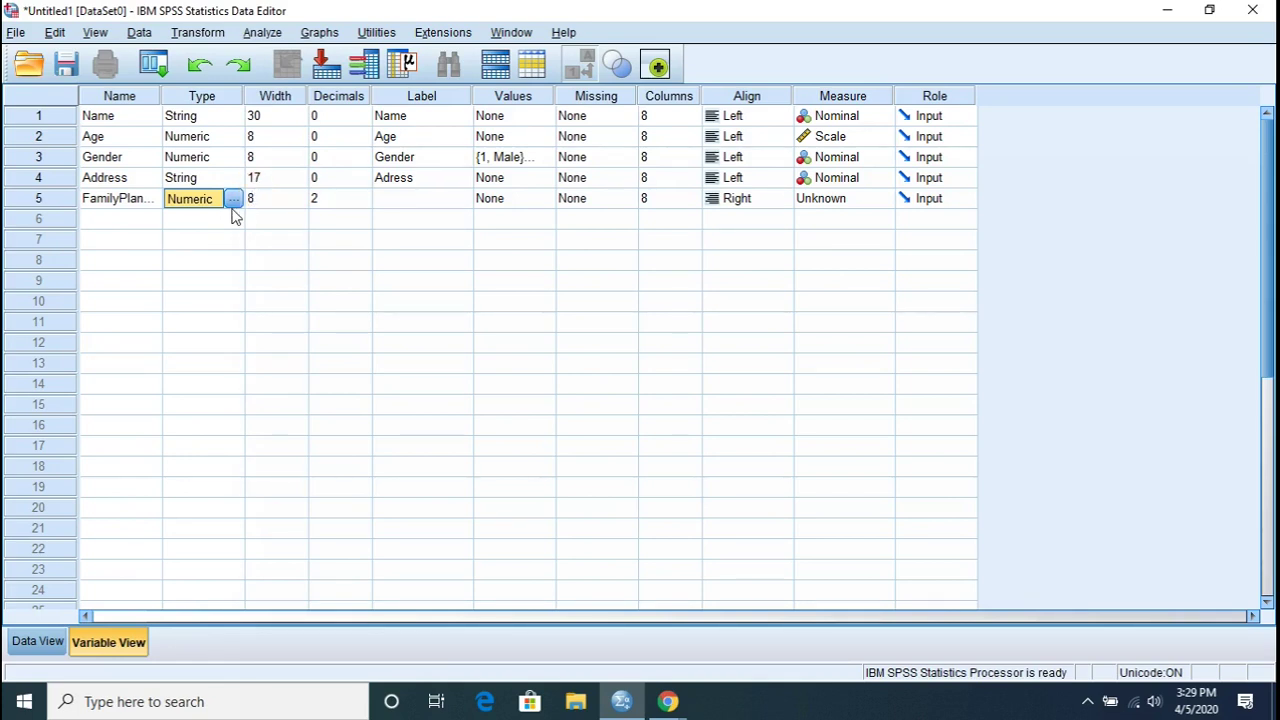
- Keep the FamilyPlanning variable's type as Numeric and set its decimals to 0
left_click(232, 203)
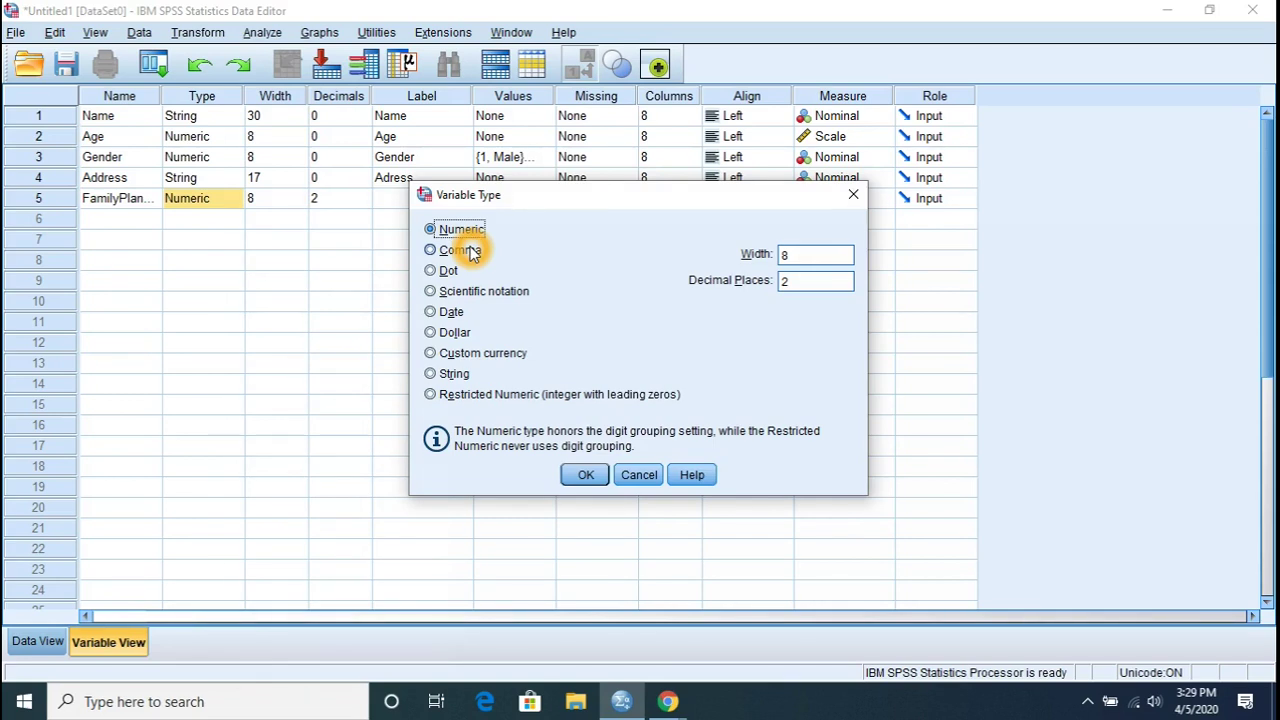
left_click(585, 488)
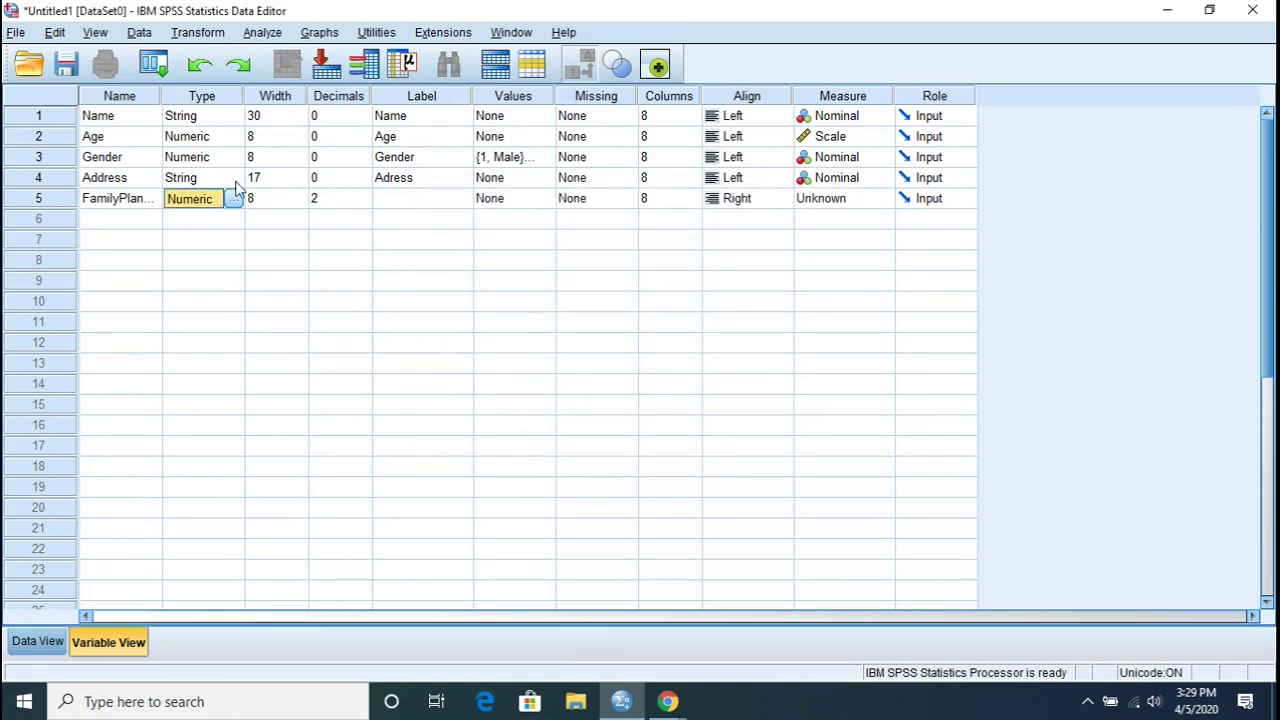
left_click(318, 204)
left_click(372, 218)
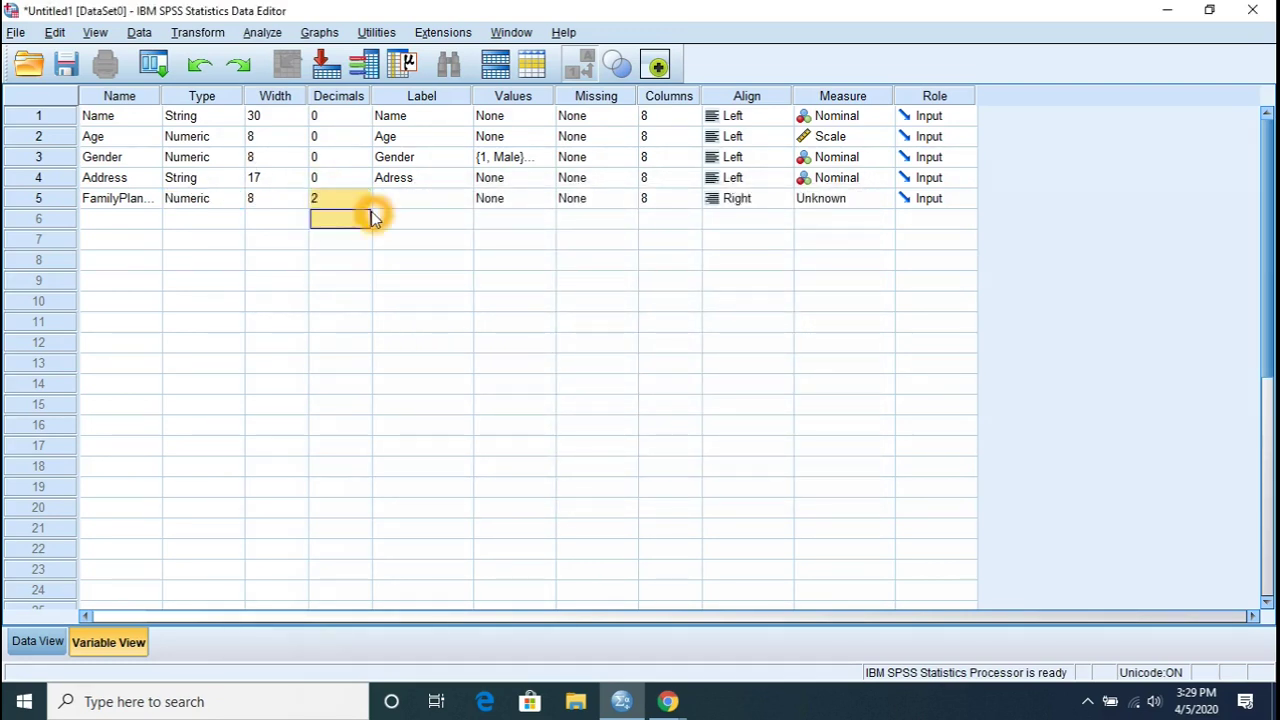
left_click(363, 207)
left_click(360, 202)
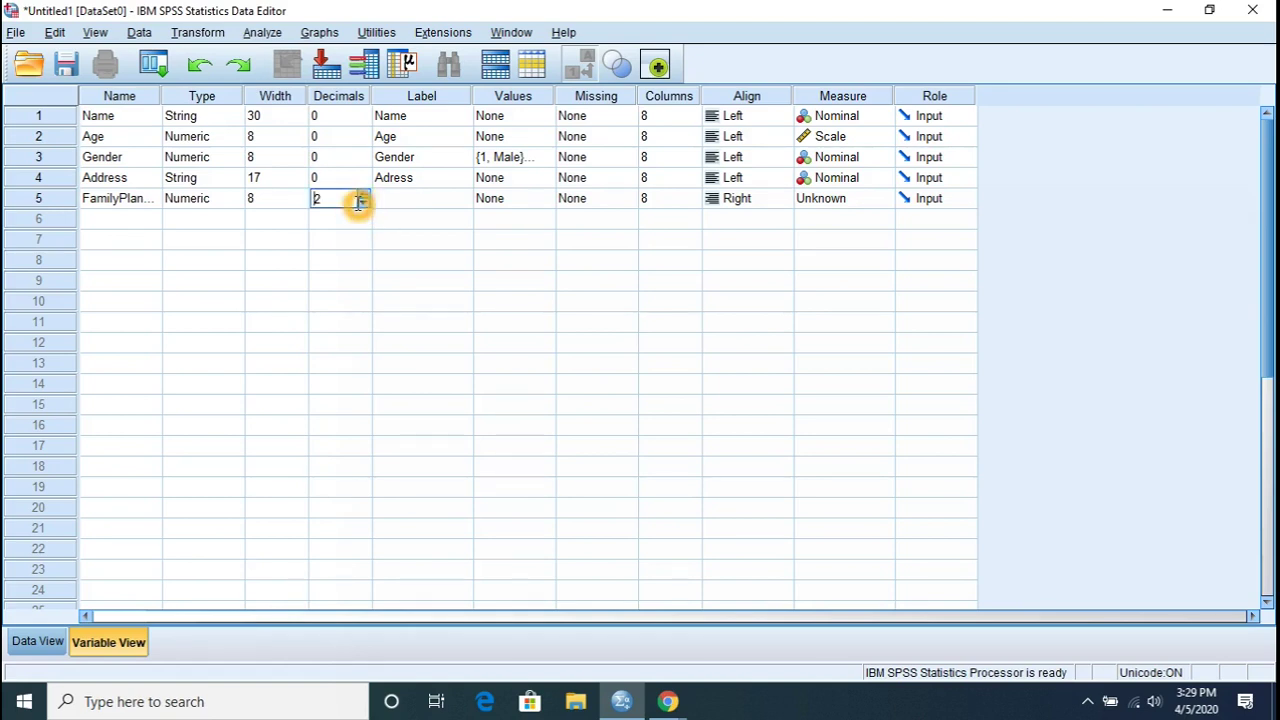
left_click(364, 202)
left_click(364, 202)
- Enter "Do you know about family planning?" as the label of the FamilyPlanning variable
left_click(393, 203)
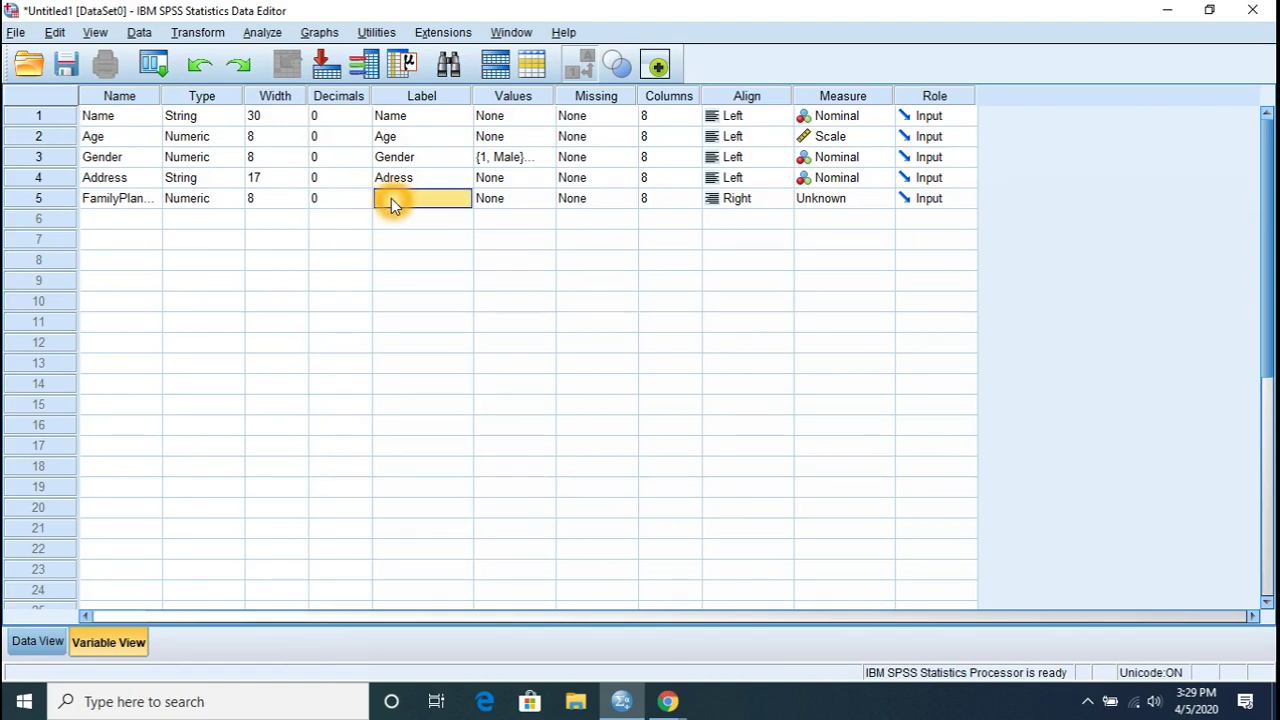
left_click(392, 200)
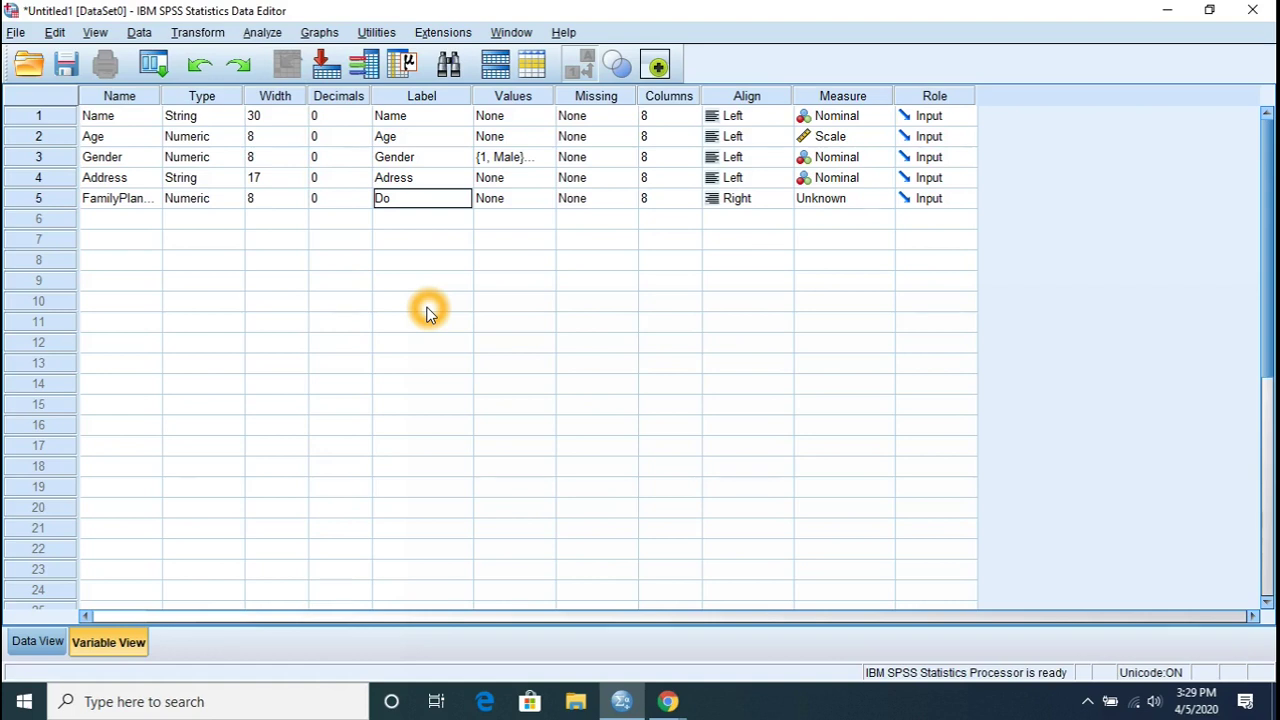
type("Do you")
type(" know abo")
type("ut fami")
type("ly plann")
type("ing")
left_click(500, 172)
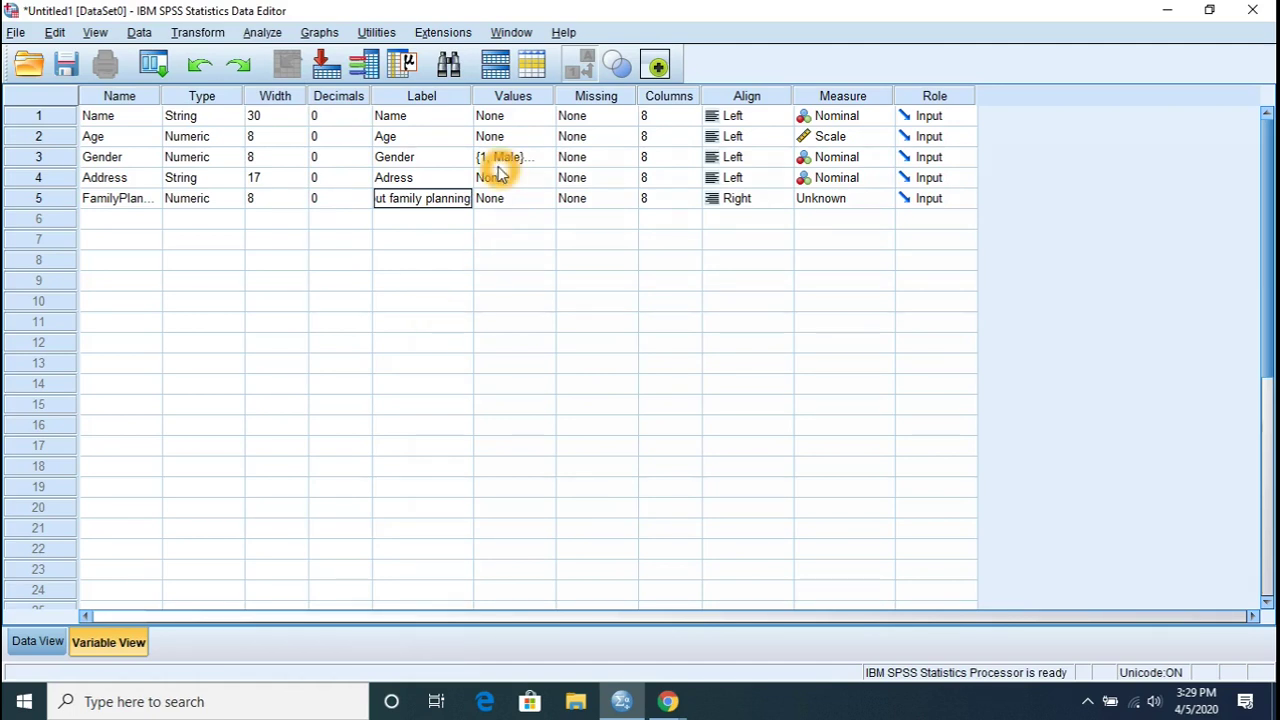
type("?")
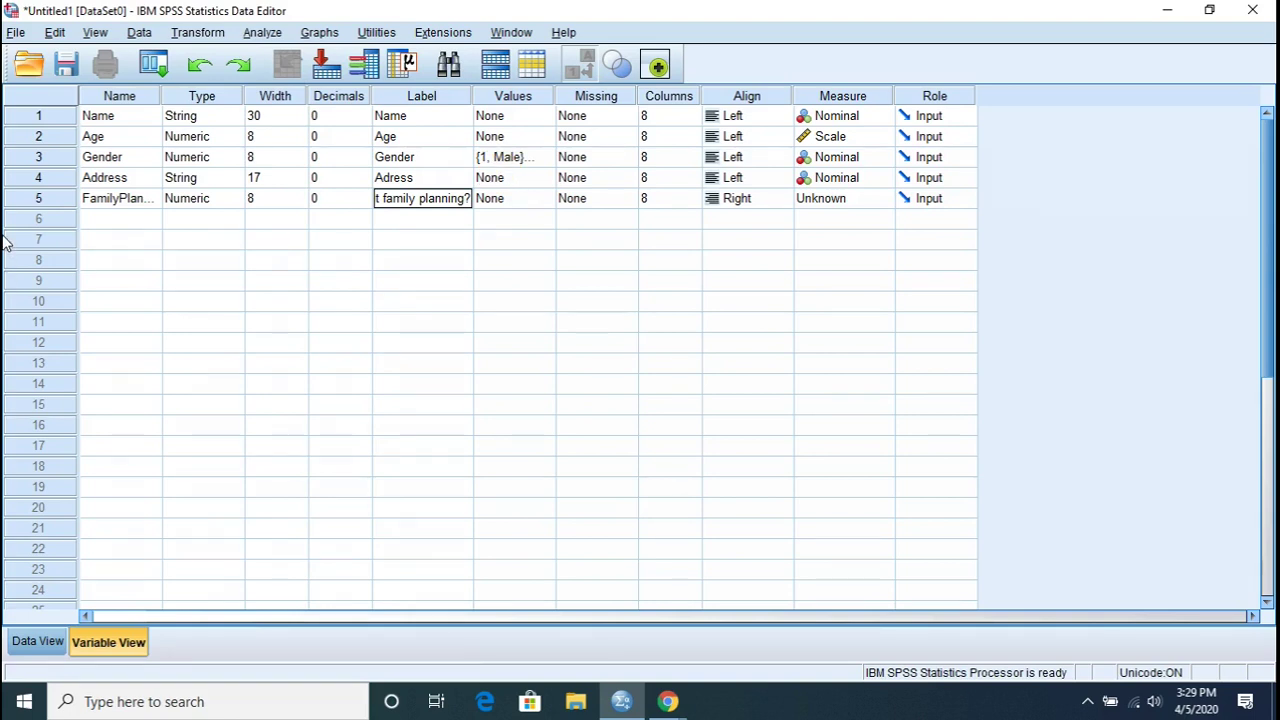
left_click(112, 197)
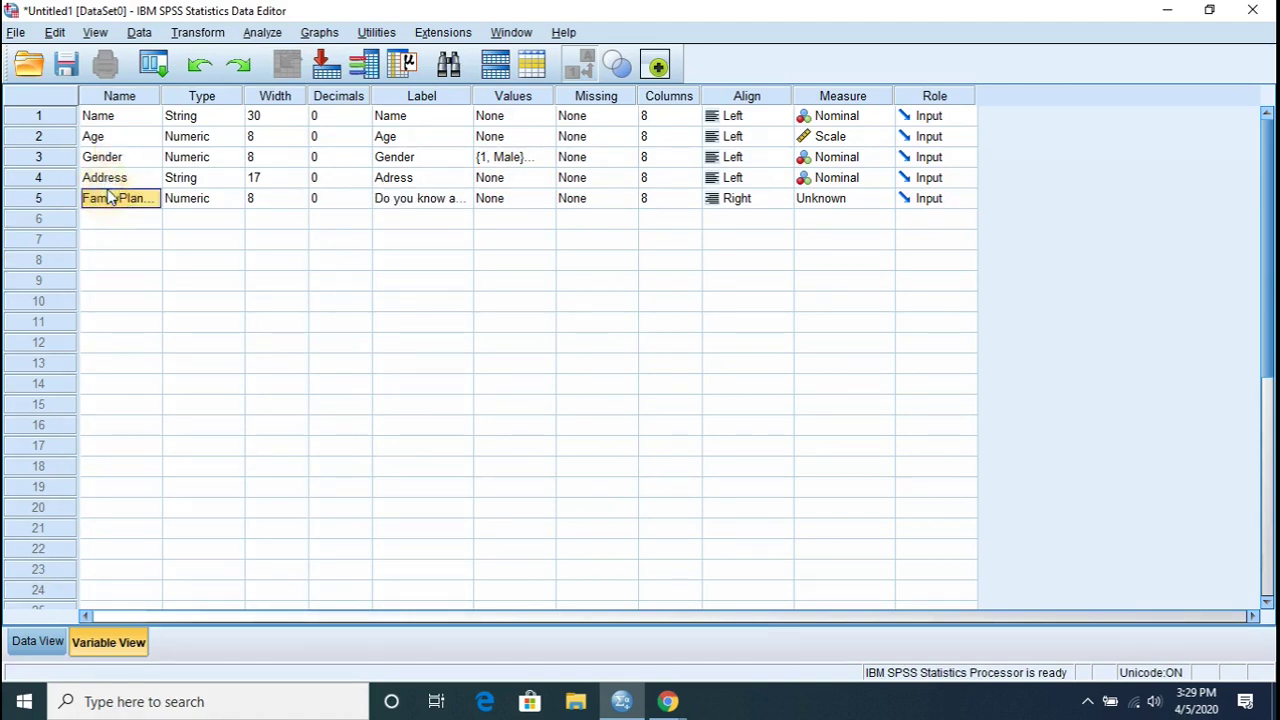
left_click(115, 97)
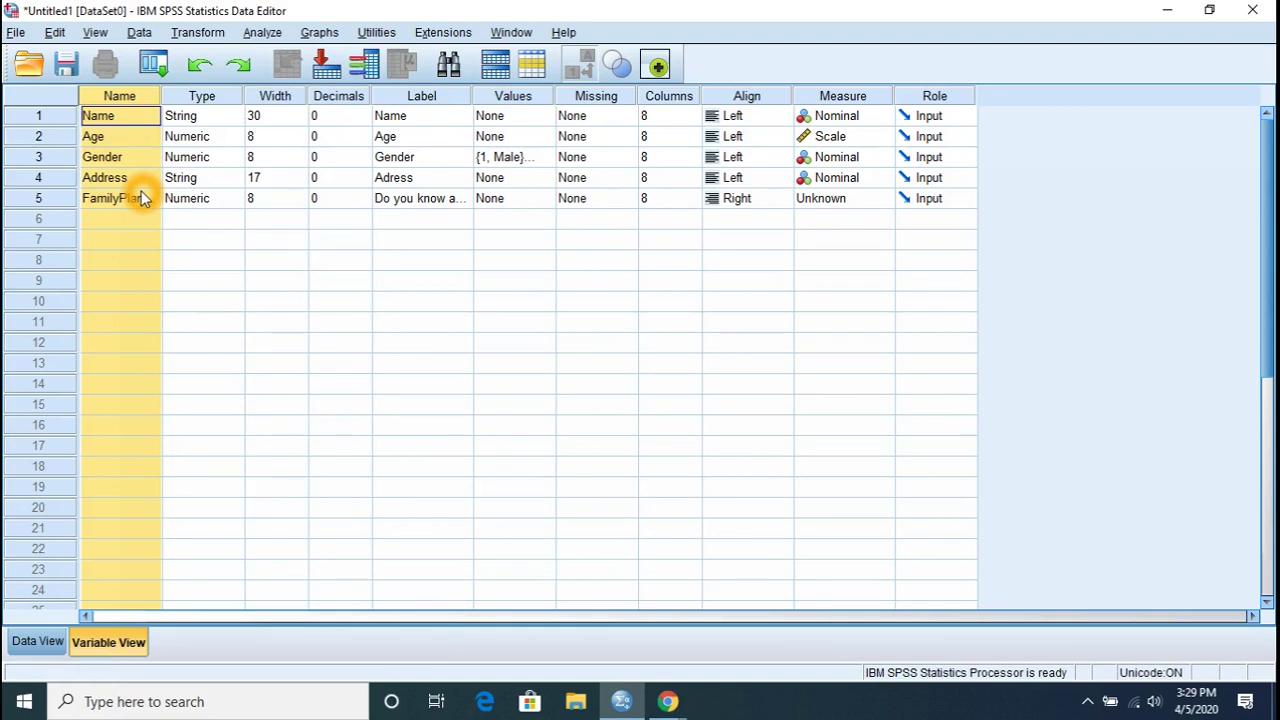
left_click(427, 207)
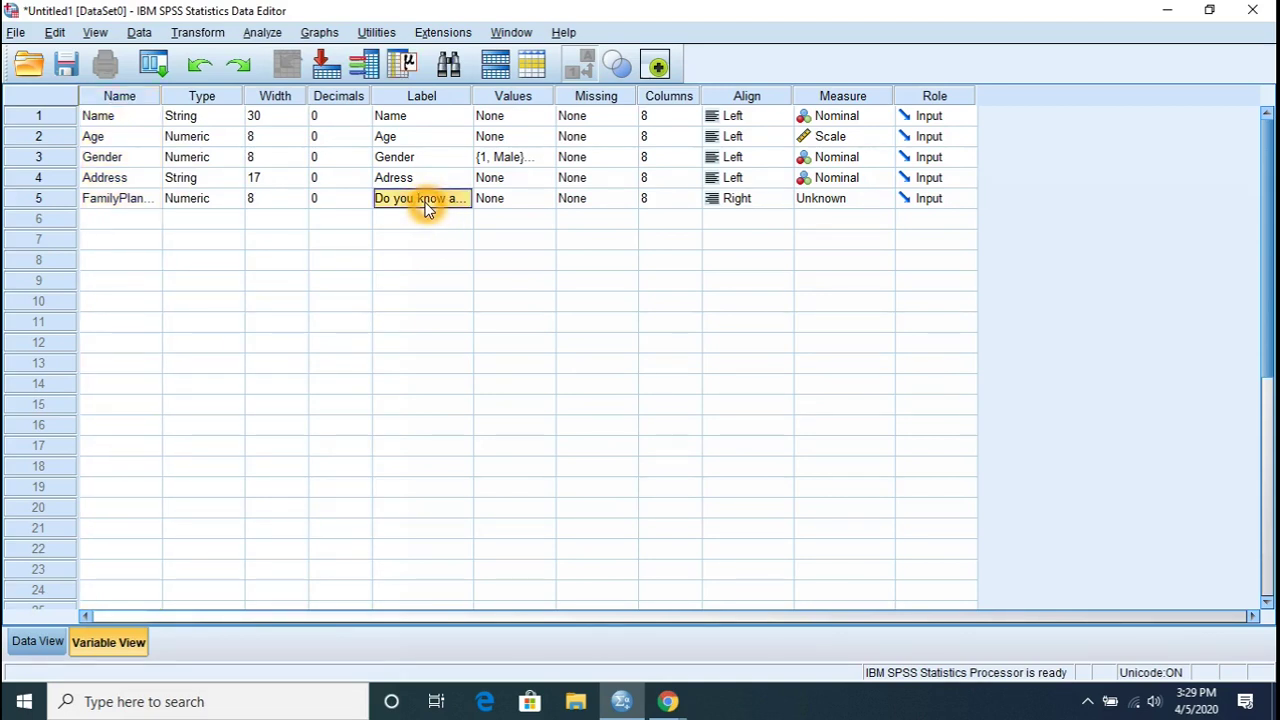
left_click(419, 113)
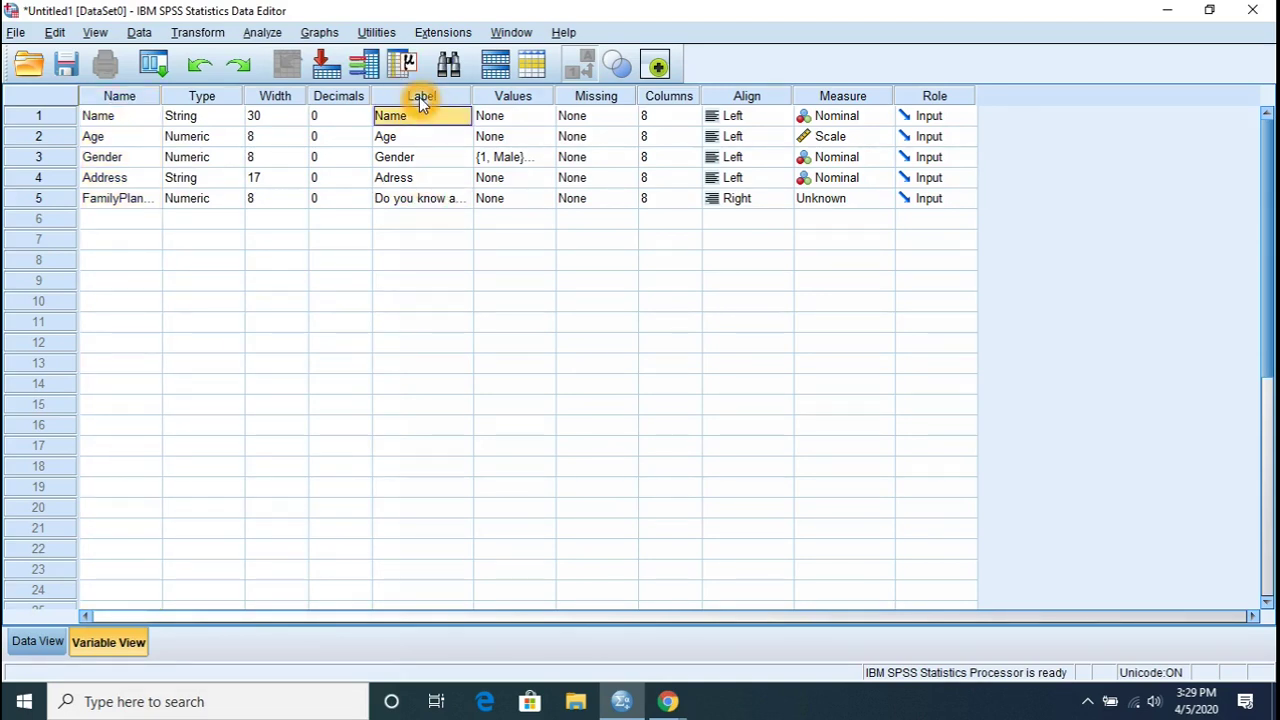
left_click(419, 97)
right_click(448, 197)
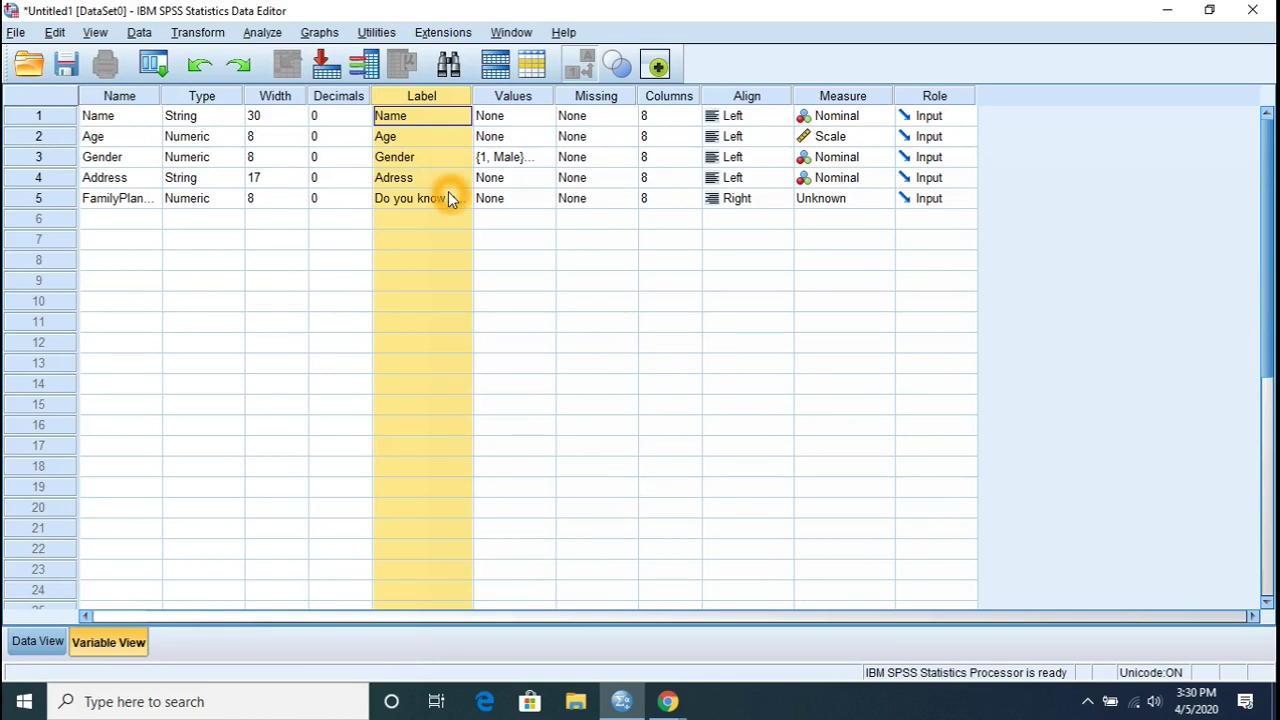
- Add a value label to the FamilyPlanning variable that assigns "Yes" to the value 1
left_click(497, 198)
left_click(499, 200)
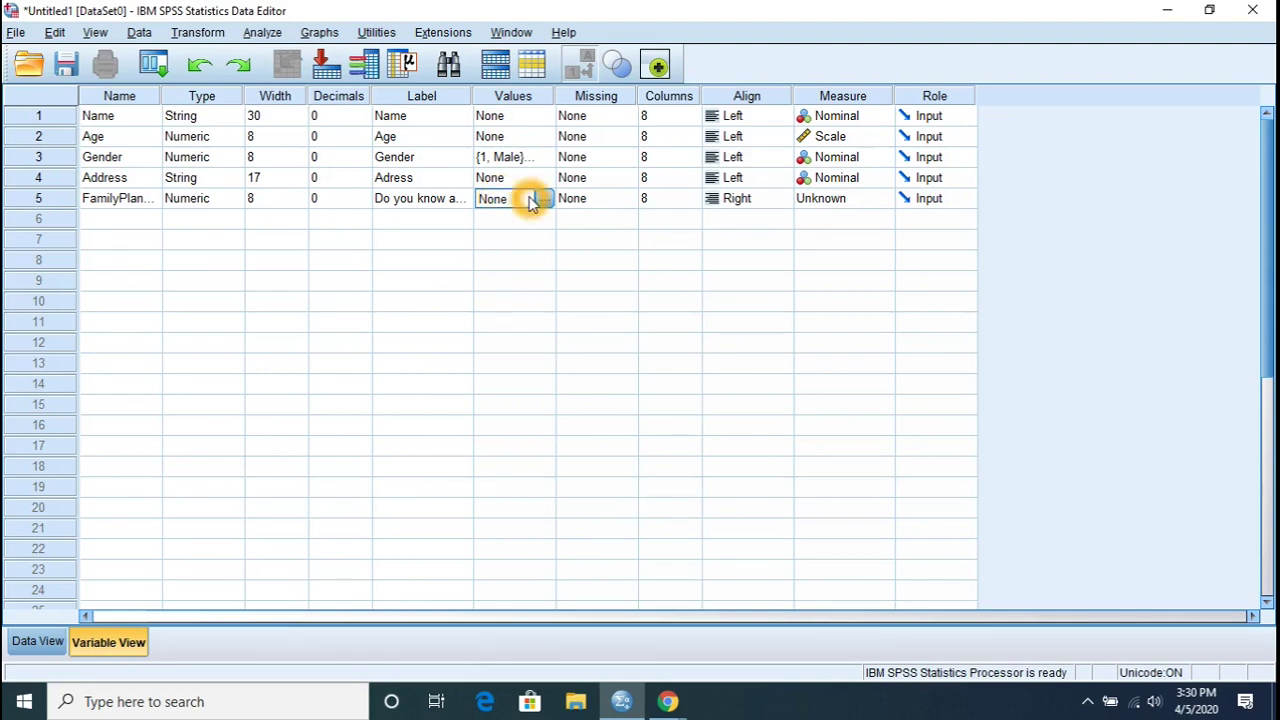
left_click(541, 199)
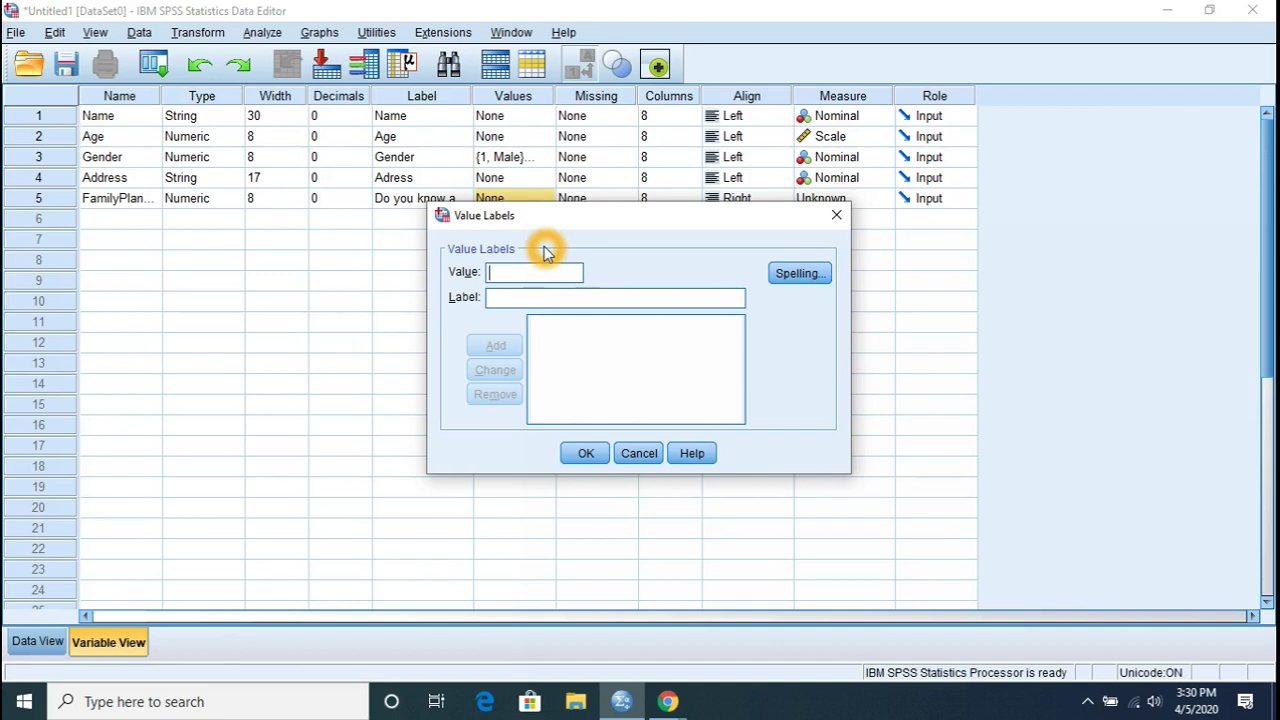
type("1")
left_click(542, 294)
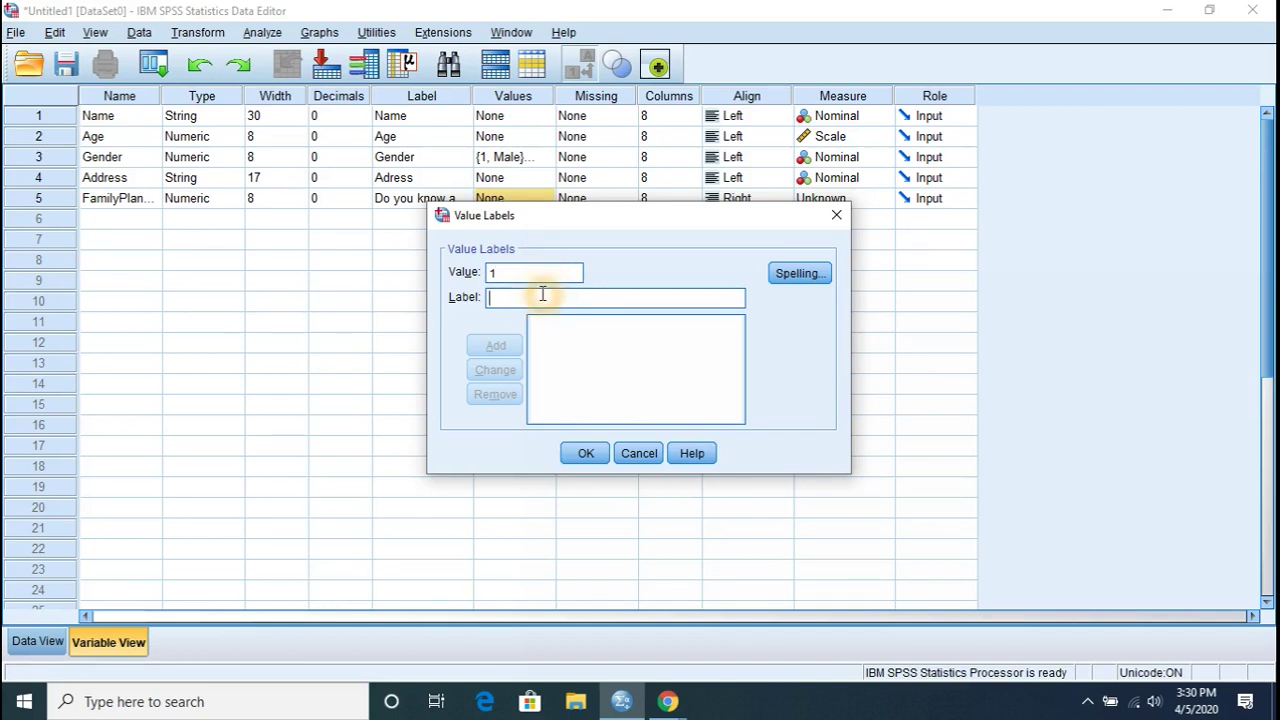
type("Yes")
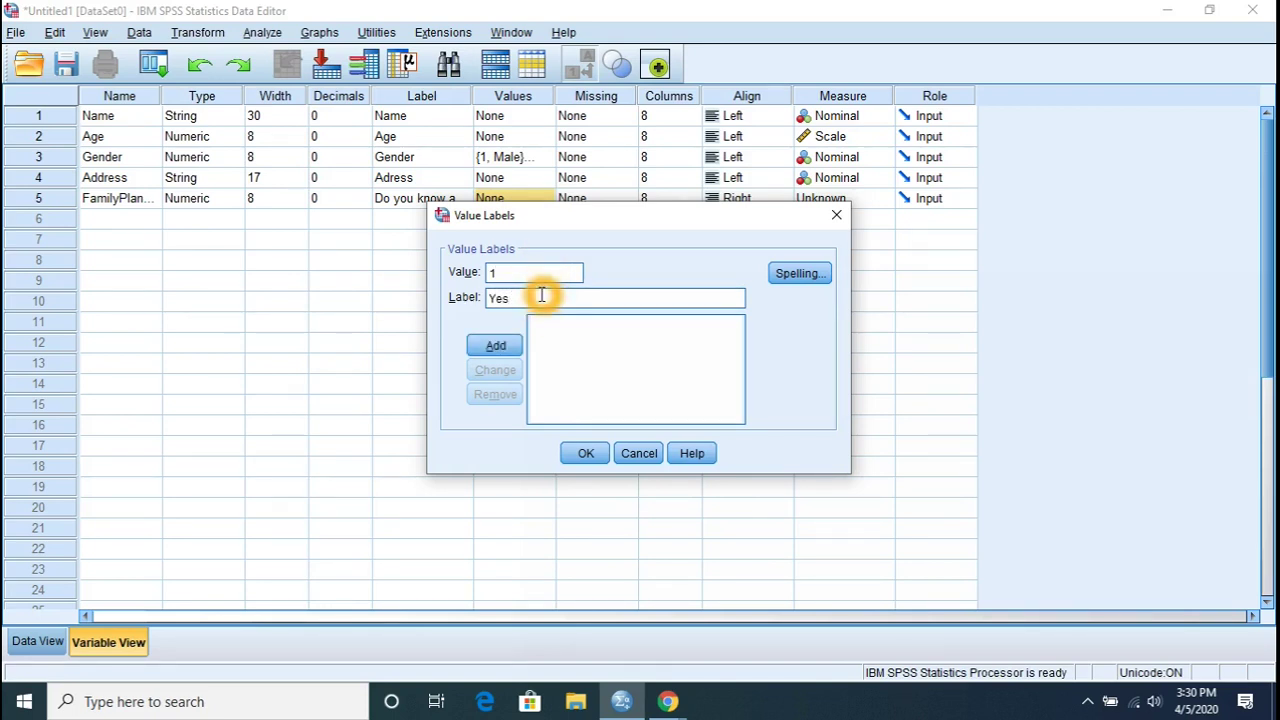
left_click(512, 344)
- Add a second FamilyPlanning value label assigning "No" to the value 2
type("2")
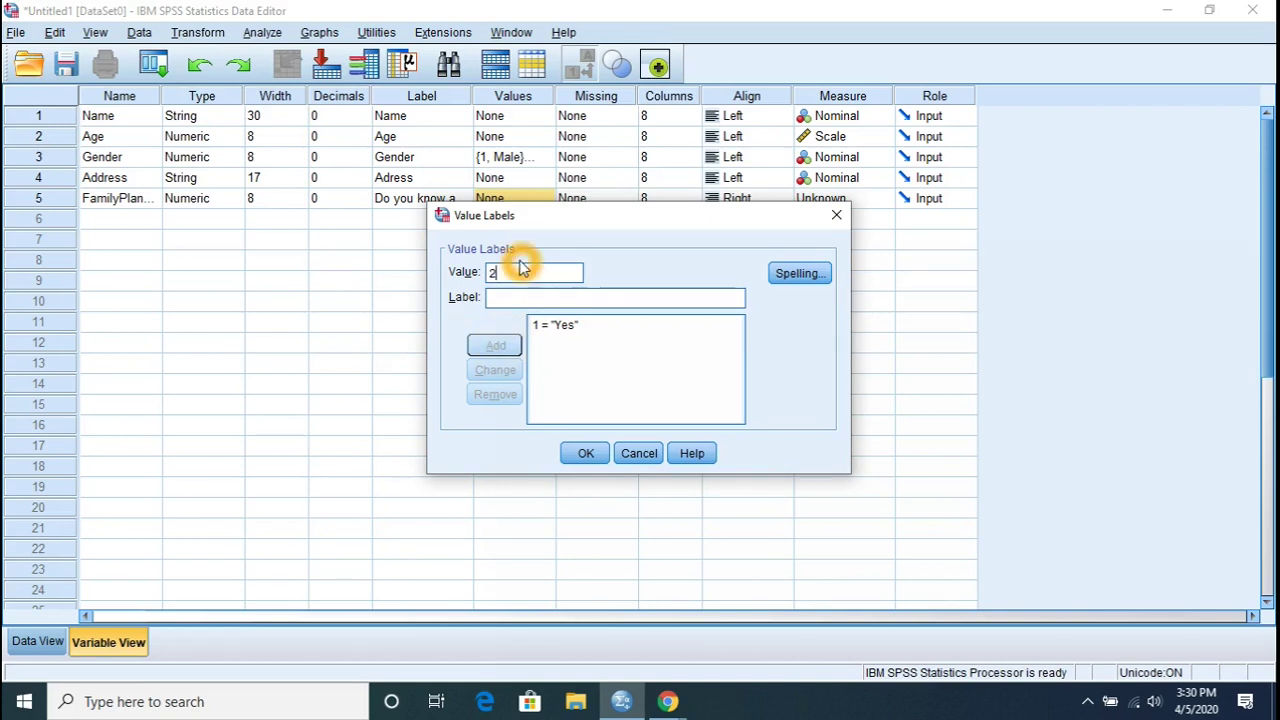
left_click(522, 291)
type("No")
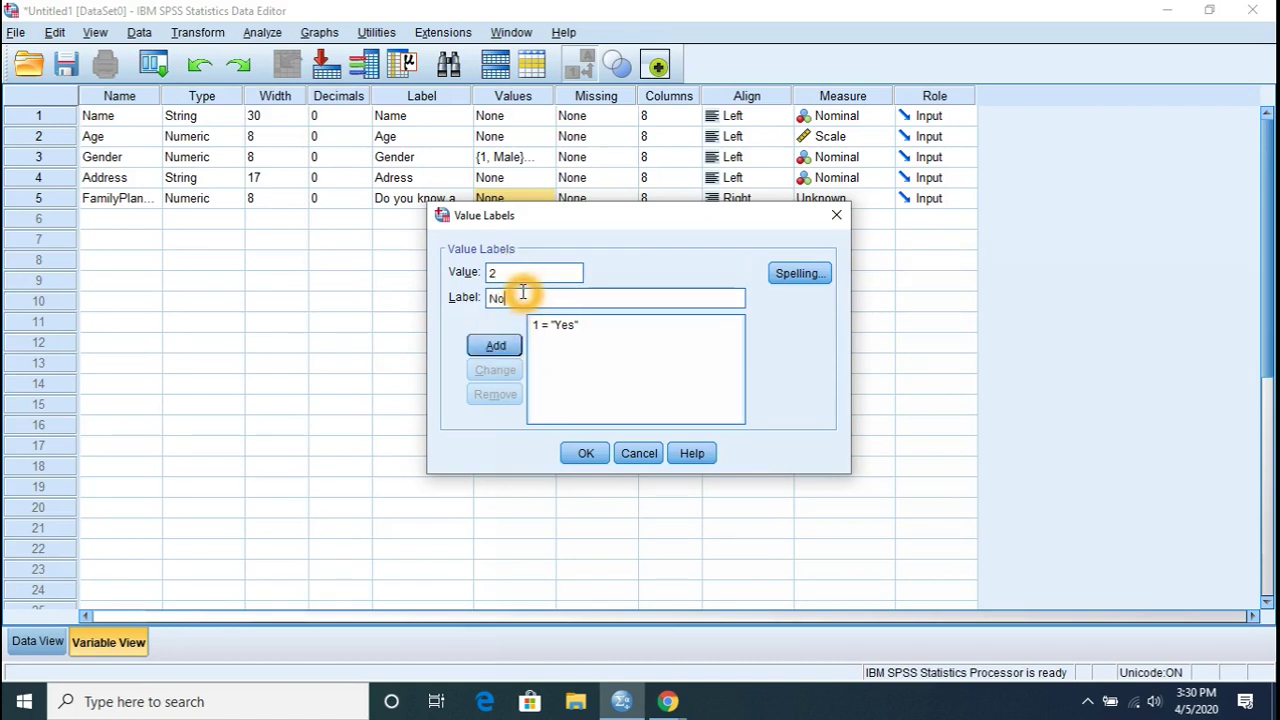
left_click(498, 342)
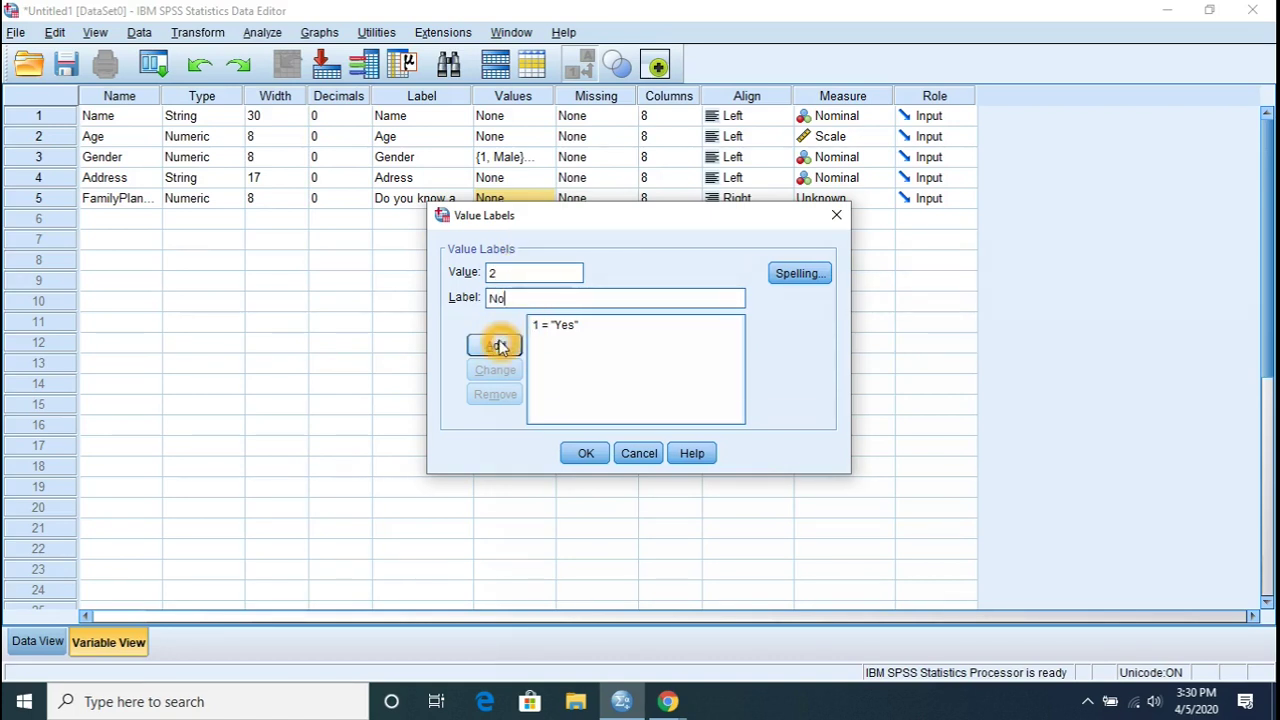
- Apply the FamilyPlanning value labels and set the variable's alignment to Left
left_click(586, 455)
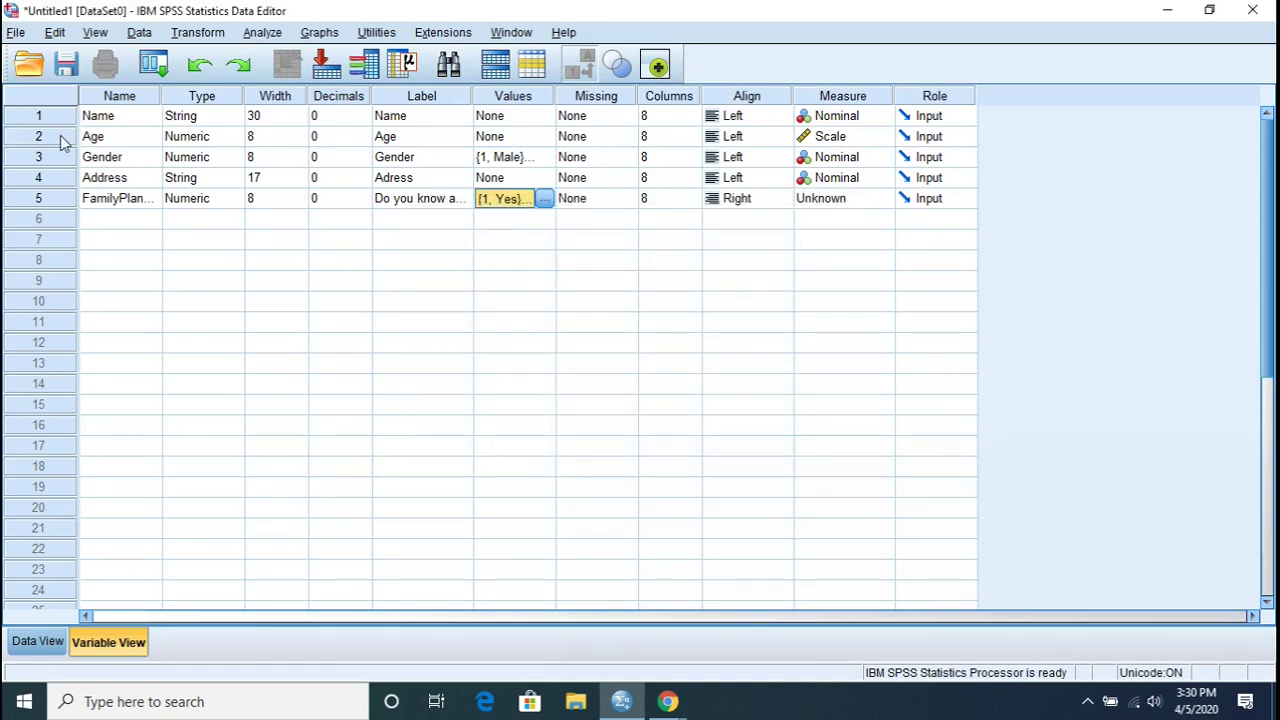
left_click(132, 201)
left_click(183, 204)
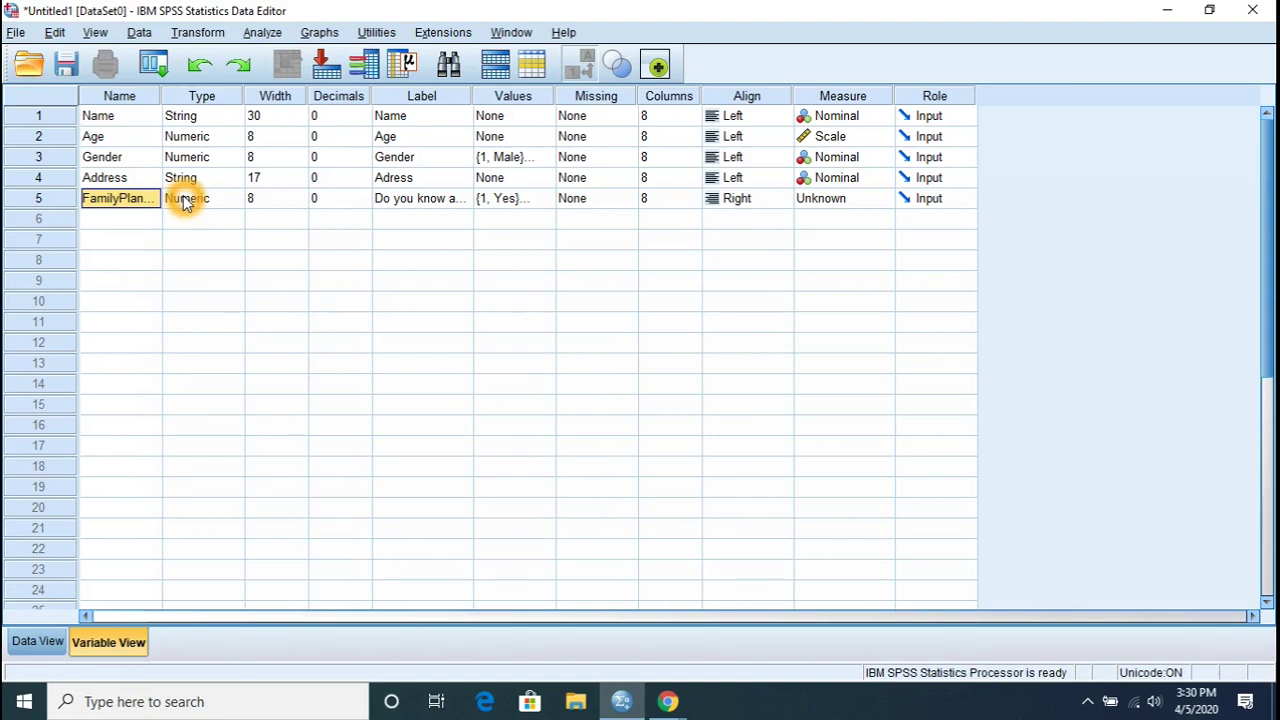
left_click(487, 205)
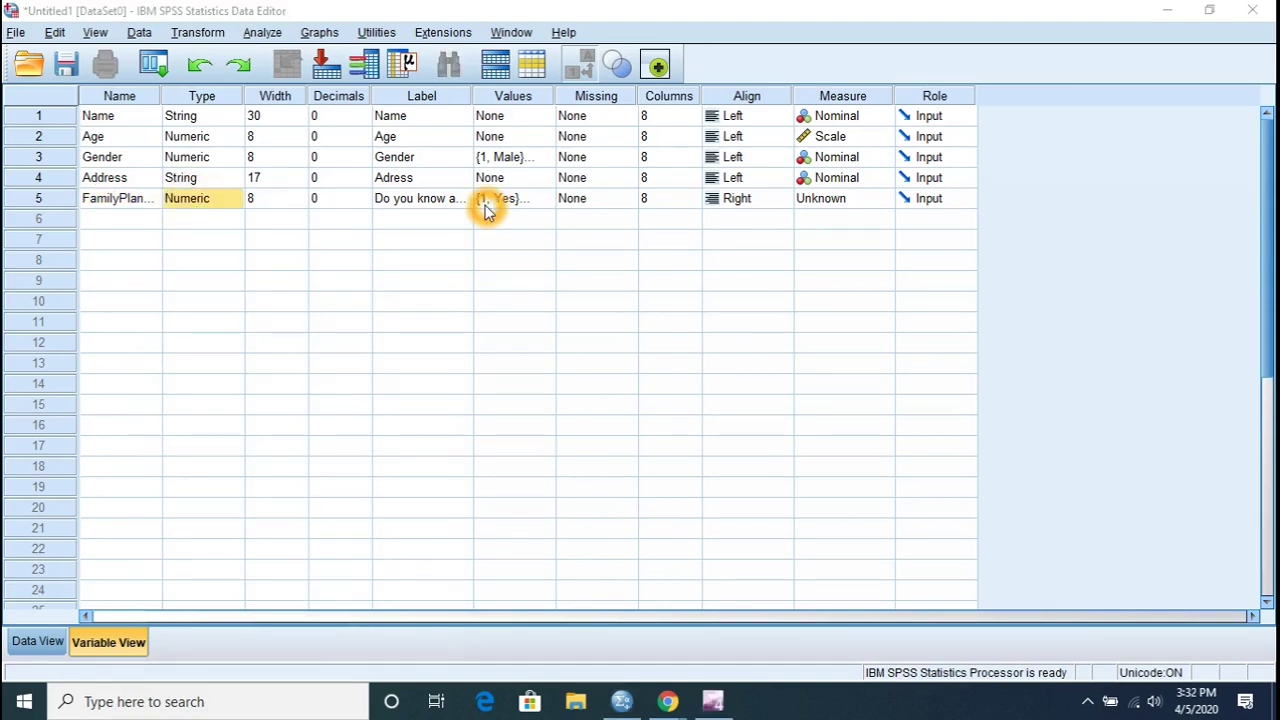
left_click(487, 208)
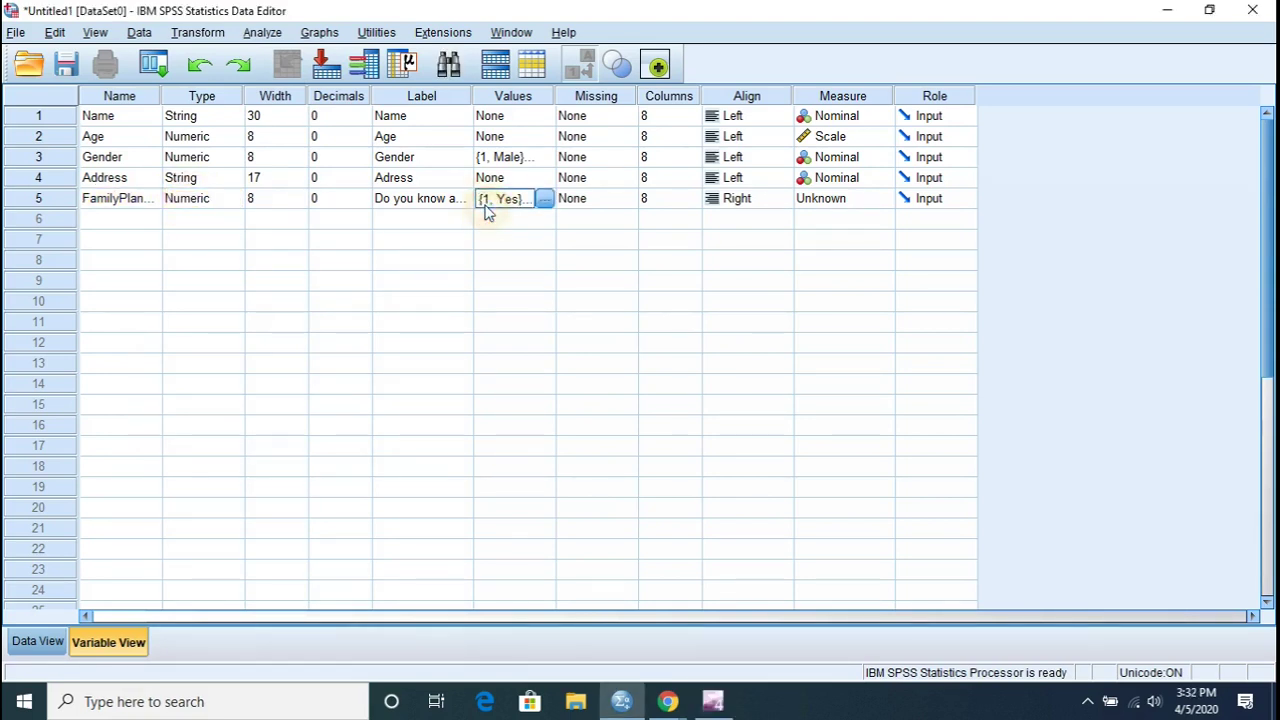
left_click(718, 204)
left_click(735, 220)
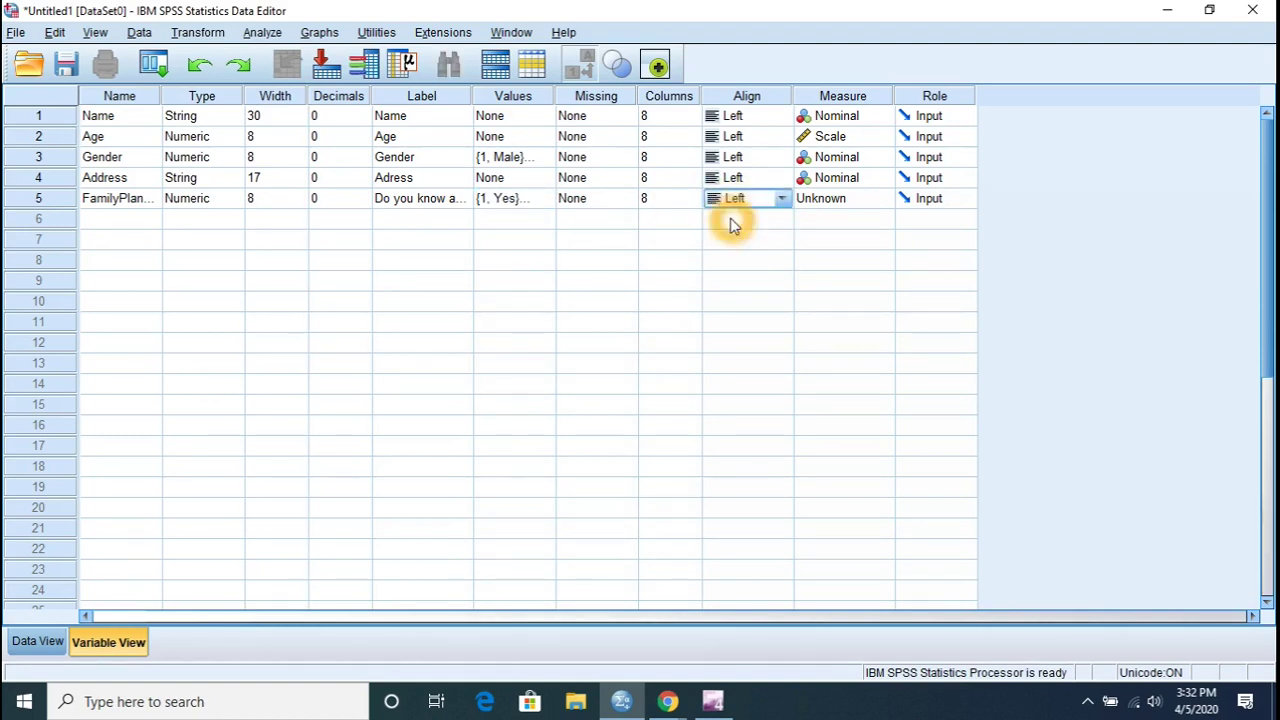
- Set the measurement level of the FamilyPlanning variable to Ordinal
left_click(838, 200)
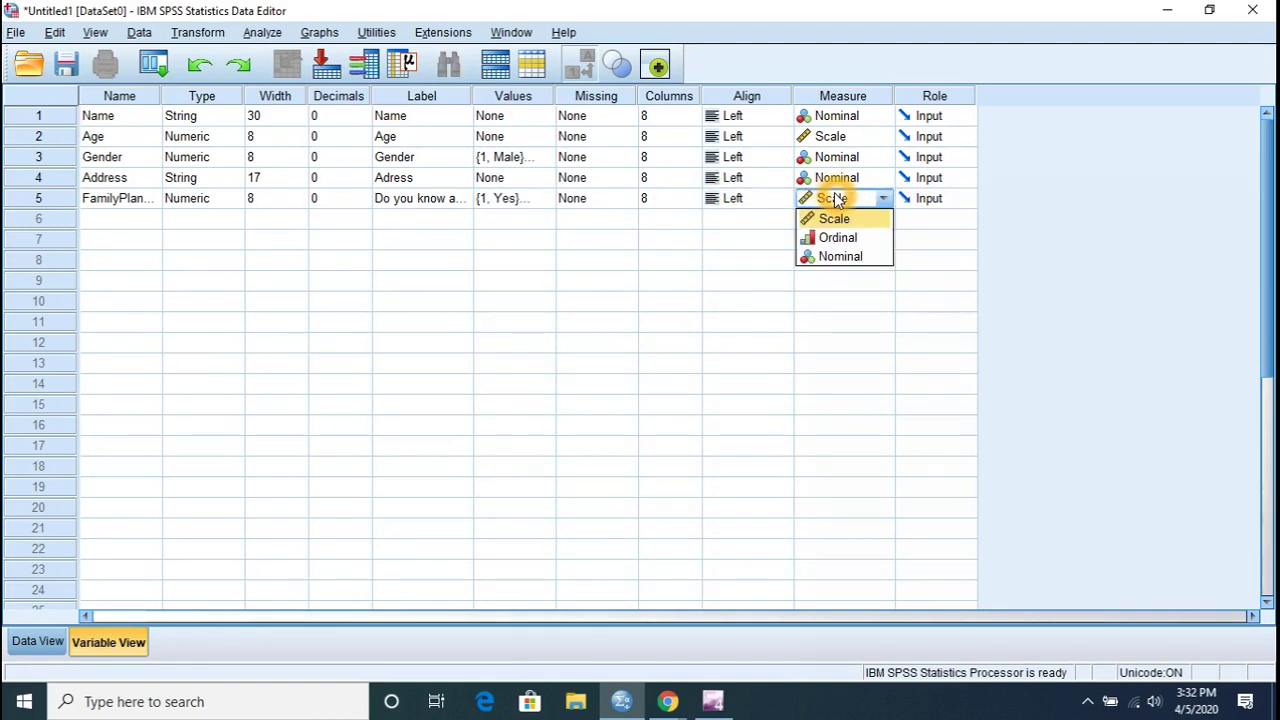
left_click(842, 258)
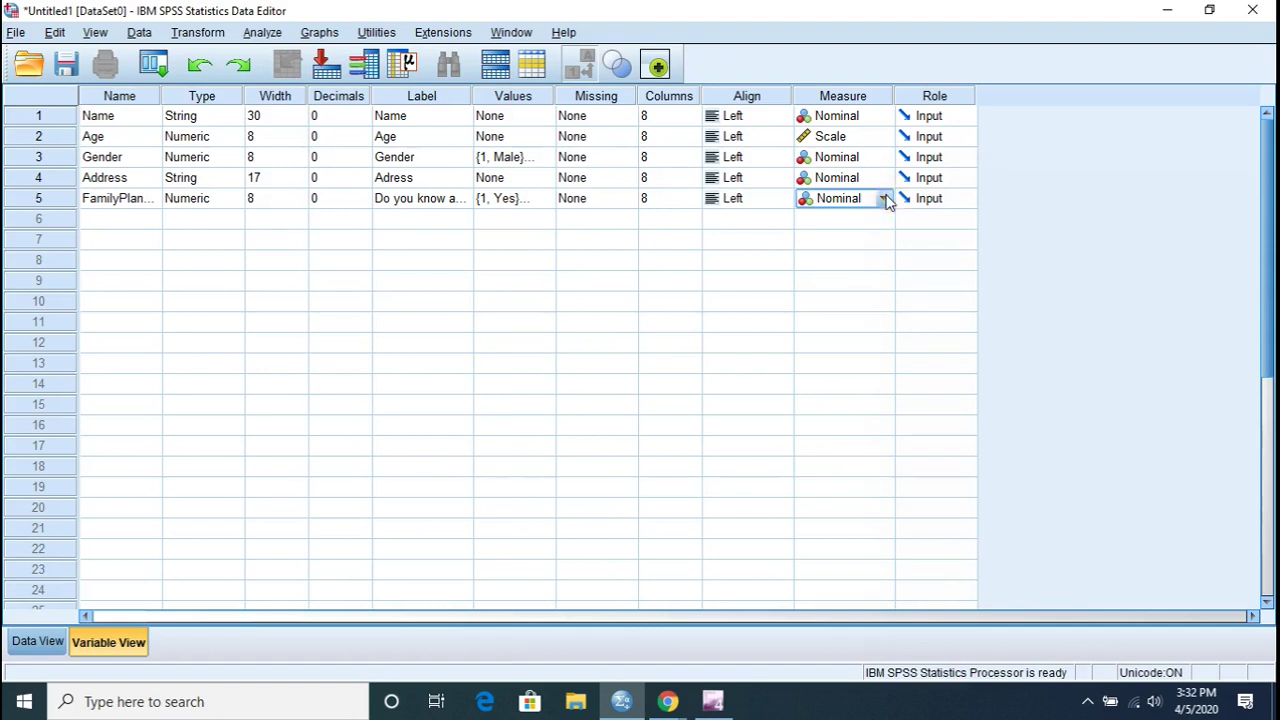
left_click(884, 198)
left_click(871, 238)
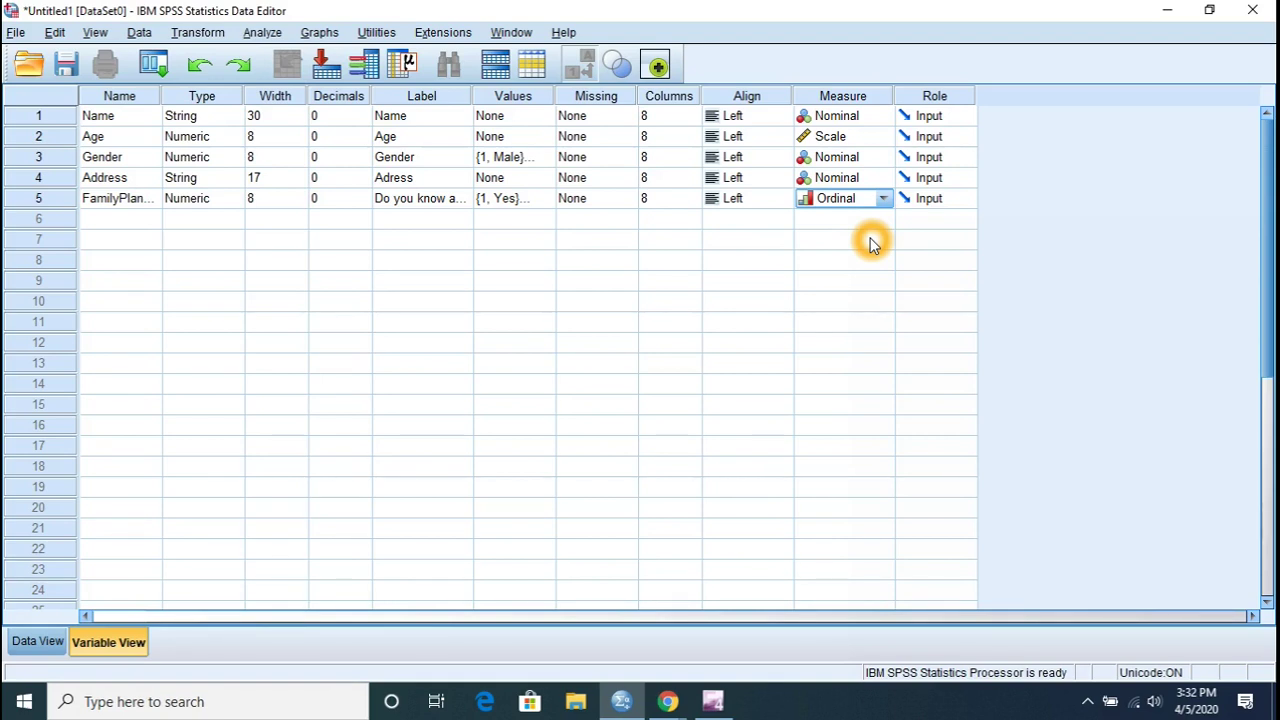
- Add a sixth variable named Source below FamilyPlanning
left_click(140, 224)
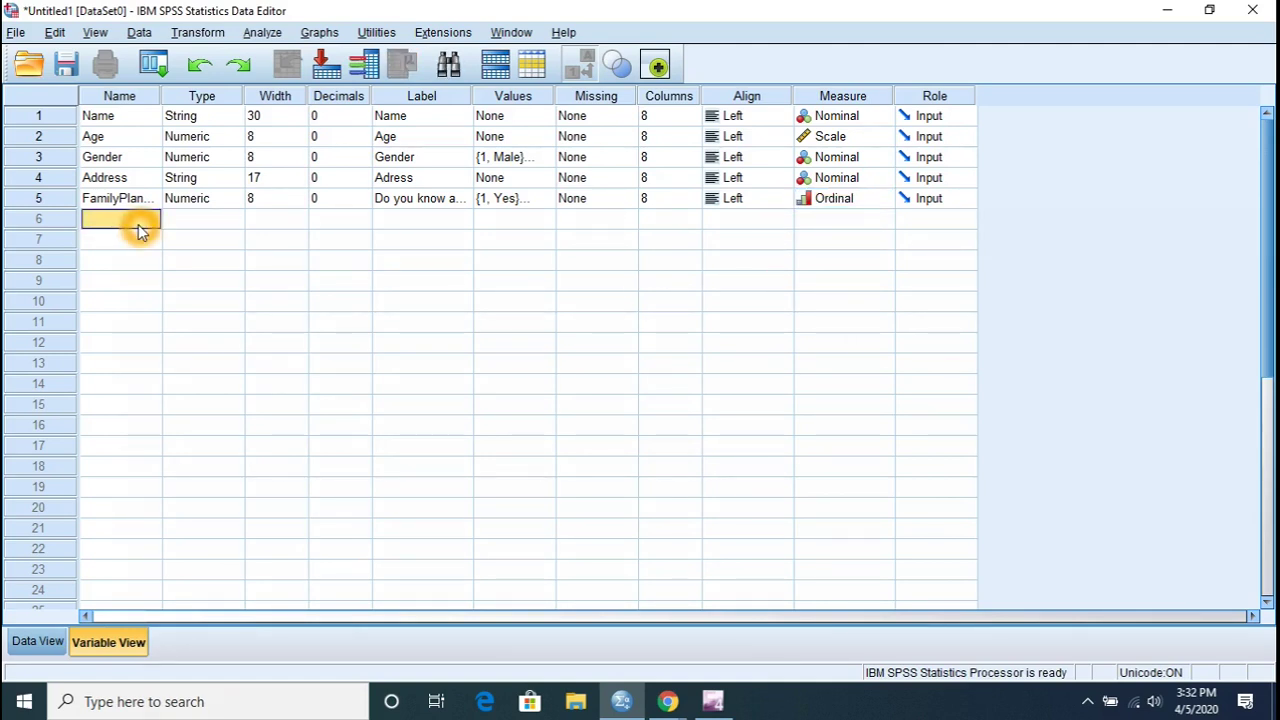
type("What")
key("BackSpace")
key("BackSpace")
key("BackSpace")
type("Source")
- Confirm Numeric with width 8 as the Source variable's type and set its decimals to 0
left_click(186, 219)
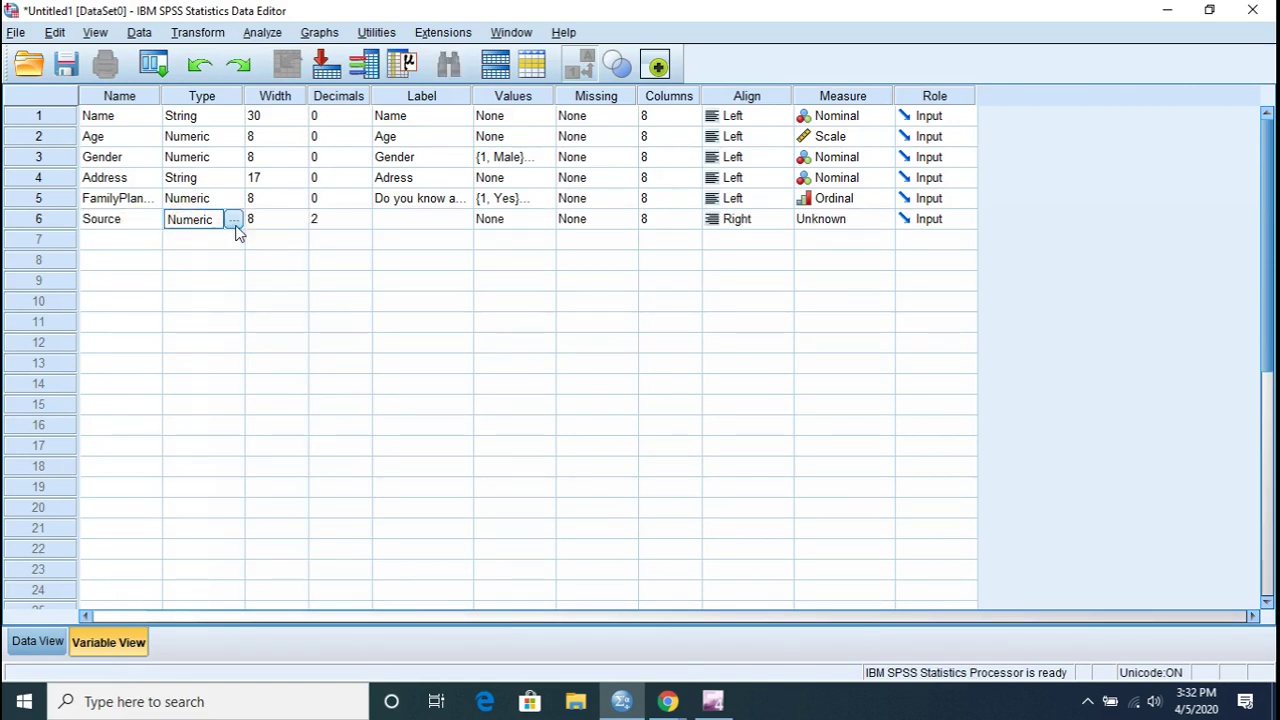
left_click(235, 224)
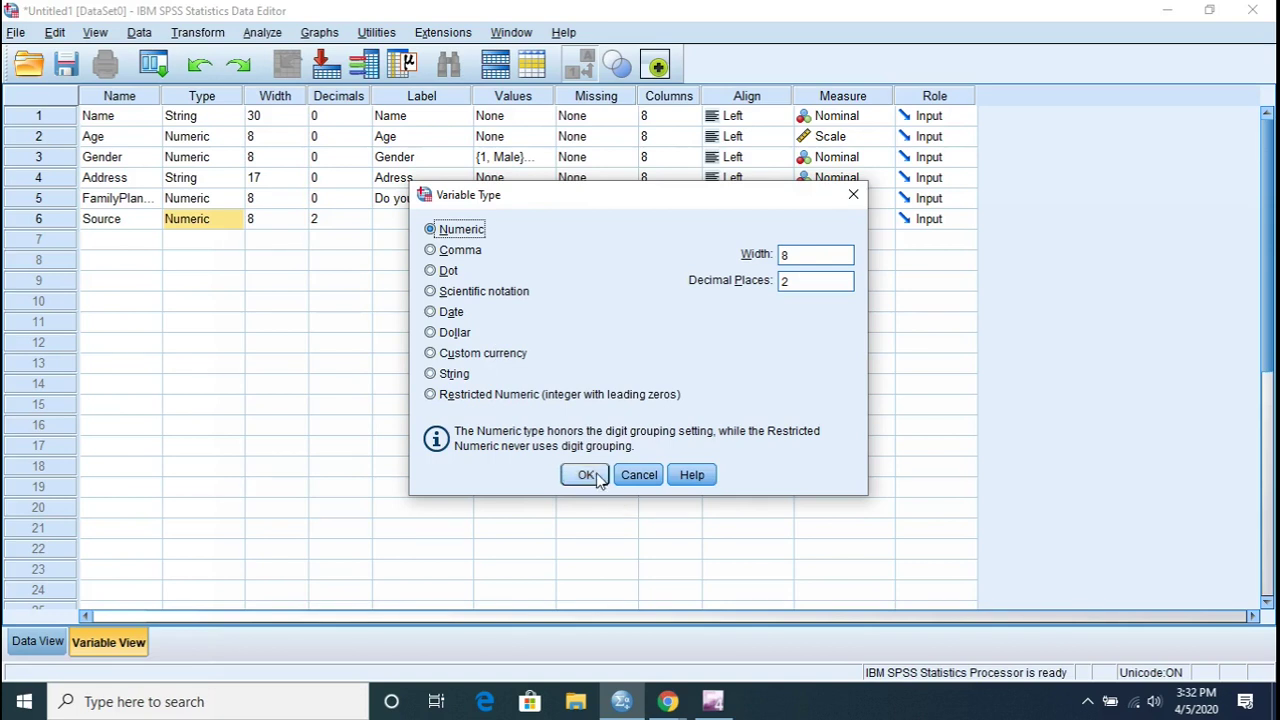
left_click(586, 475)
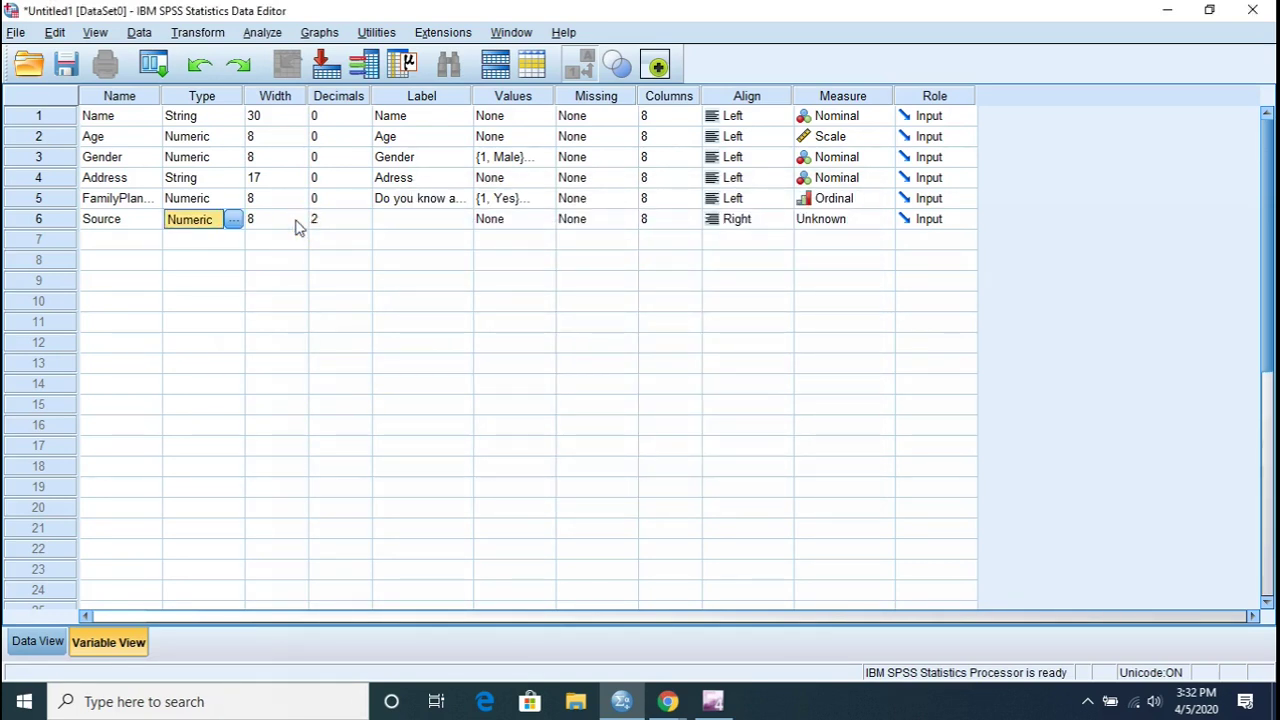
left_click(297, 223)
left_click(300, 224)
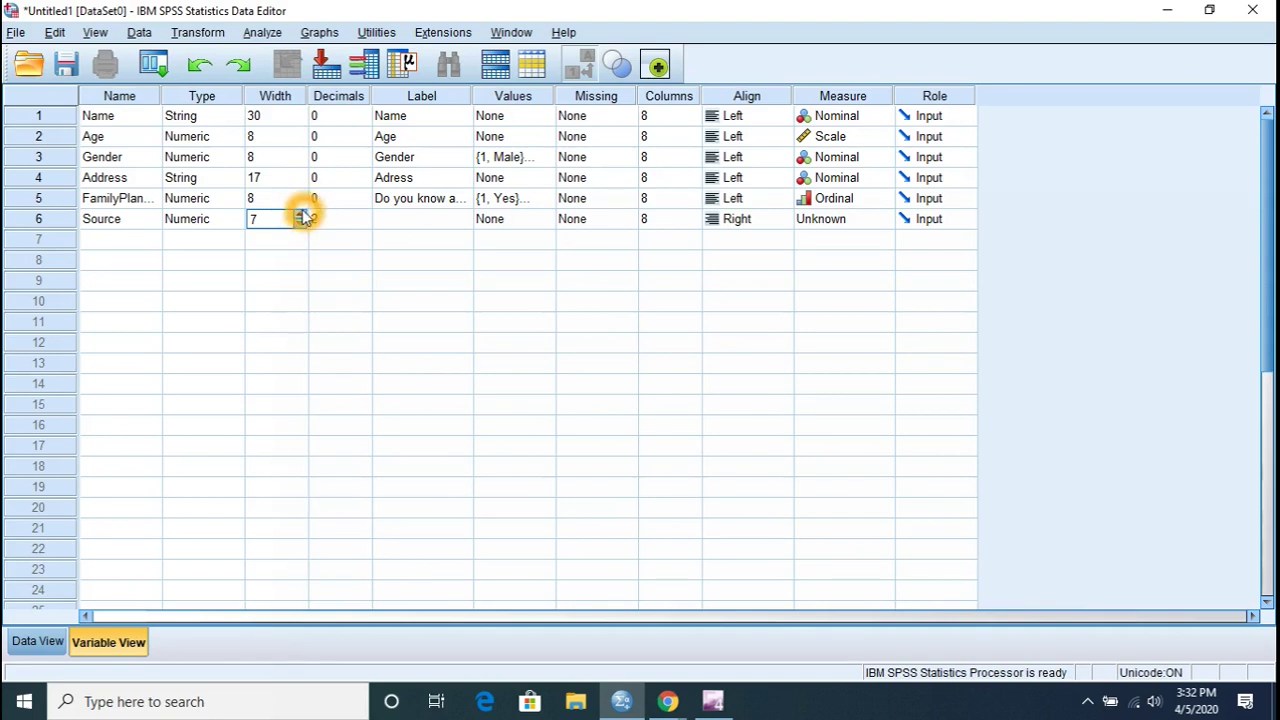
left_click(302, 218)
left_click(337, 218)
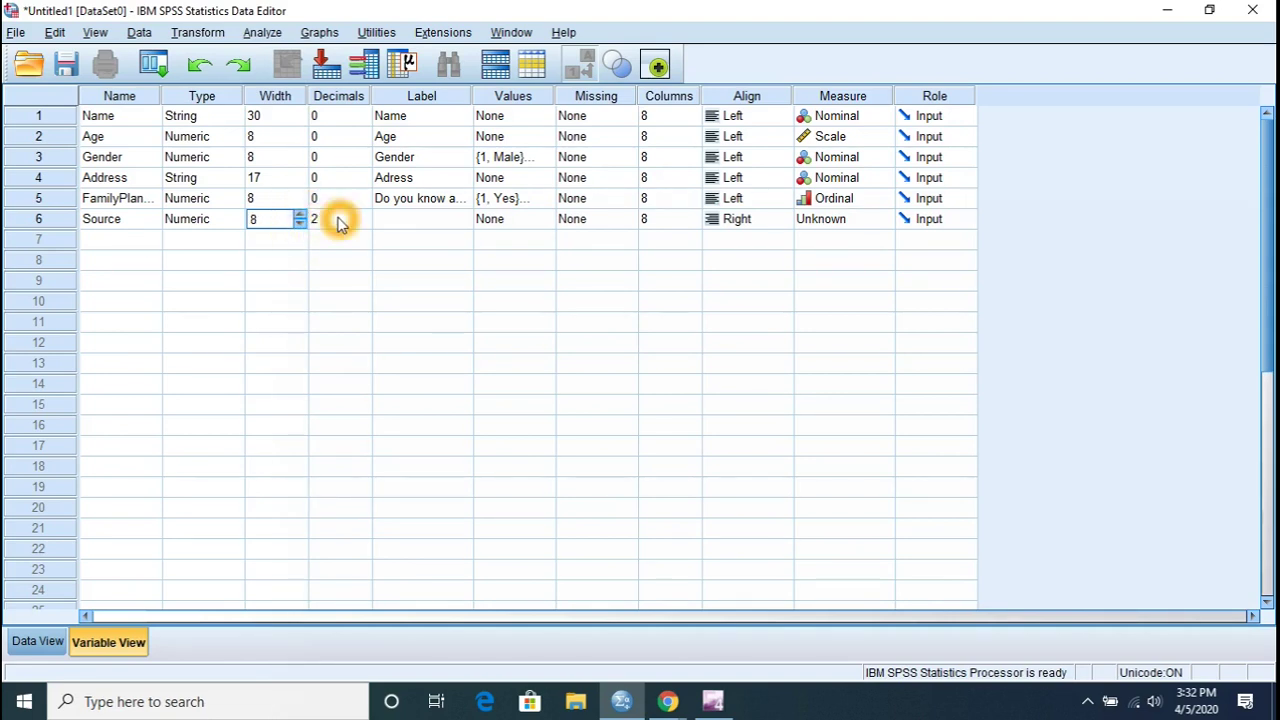
left_click(363, 226)
left_click(363, 226)
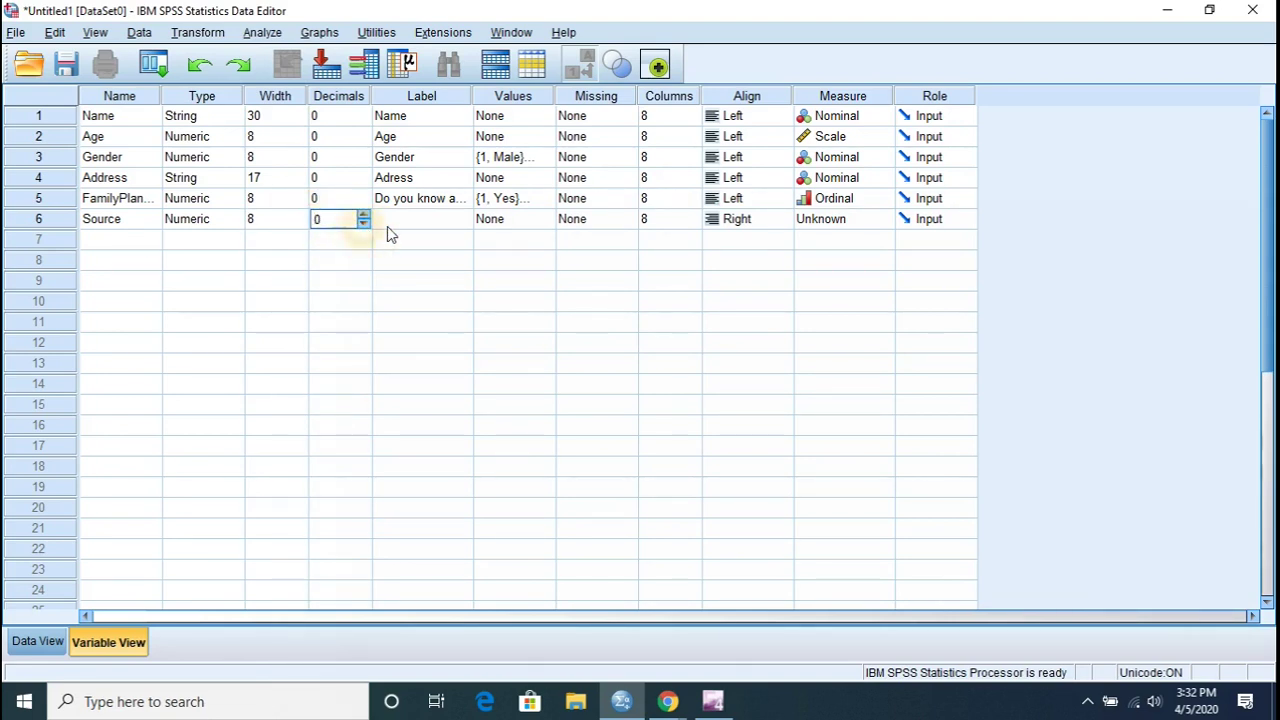
- Enter "What was the Source?" as the label of the Source variable
left_click(405, 224)
left_click(408, 217)
type("Wg")
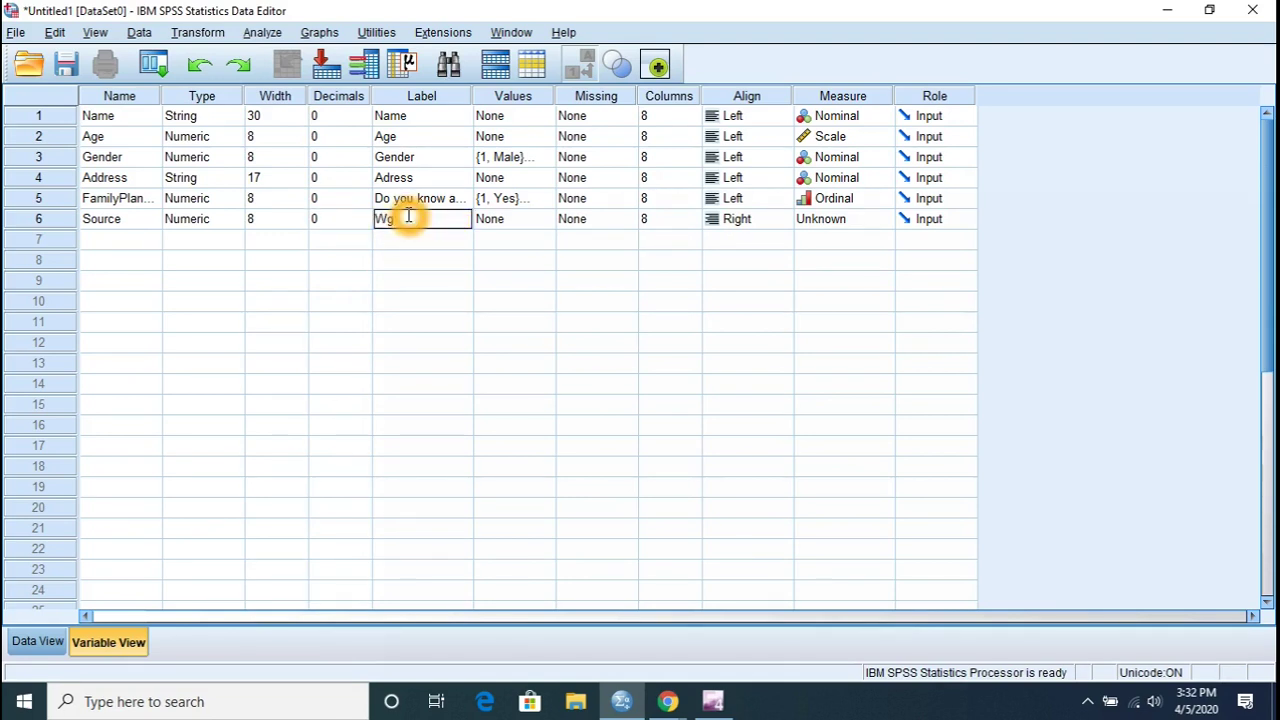
key("BackSpace")
type("hat")
type(" was the So")
type("ur")
type("ce")
type("?")
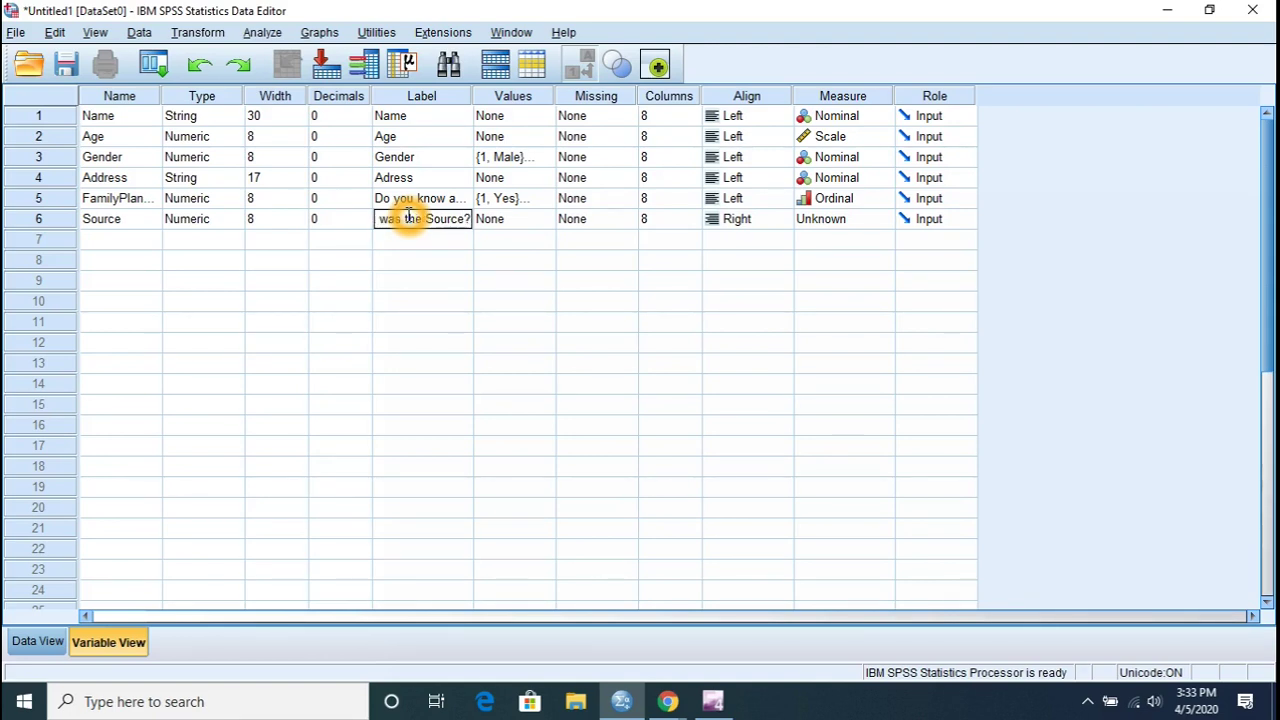
- Add a value label to the Source variable that assigns "Television" to the value 1
left_click(514, 222)
left_click(547, 224)
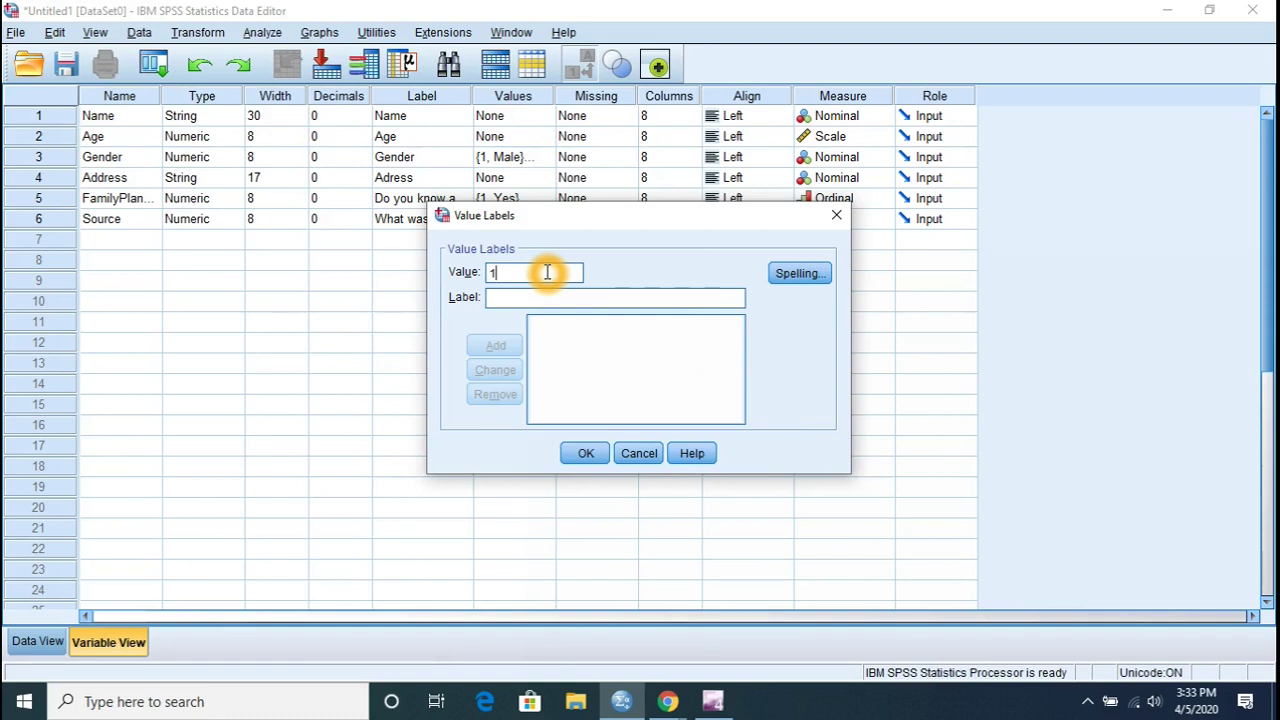
left_click(551, 297)
type("T")
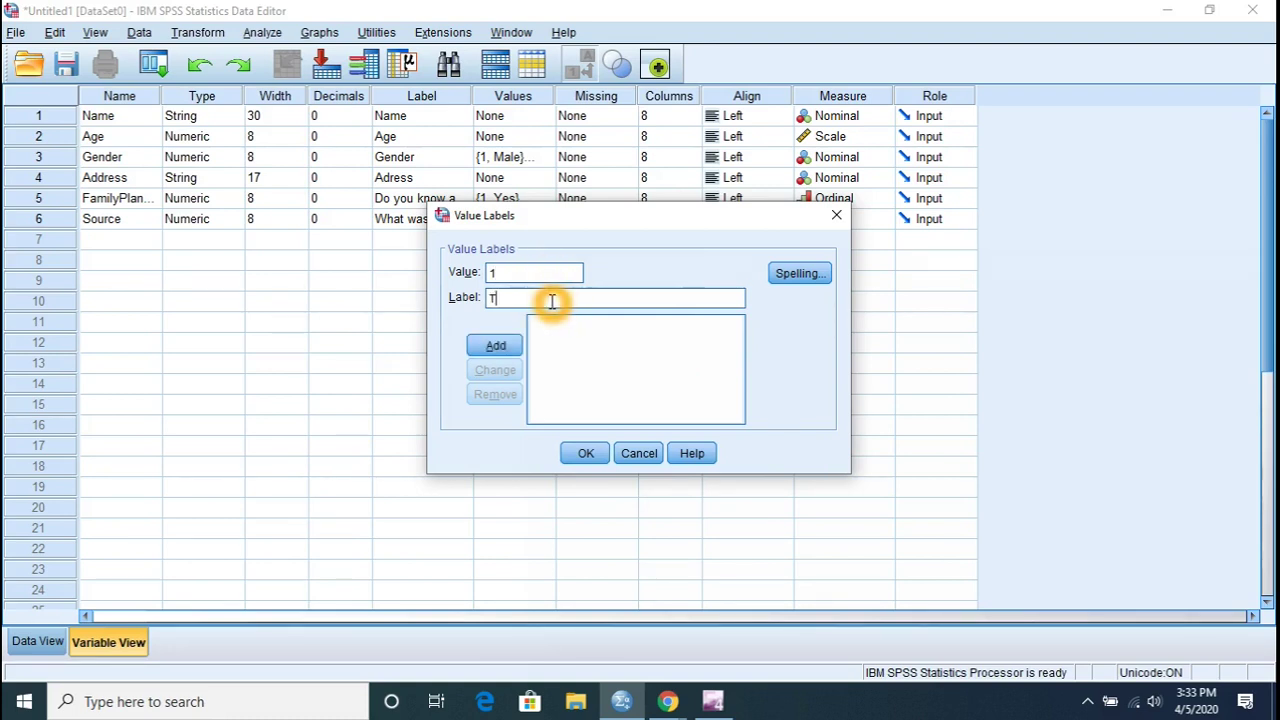
type("elevision")
left_click(512, 345)
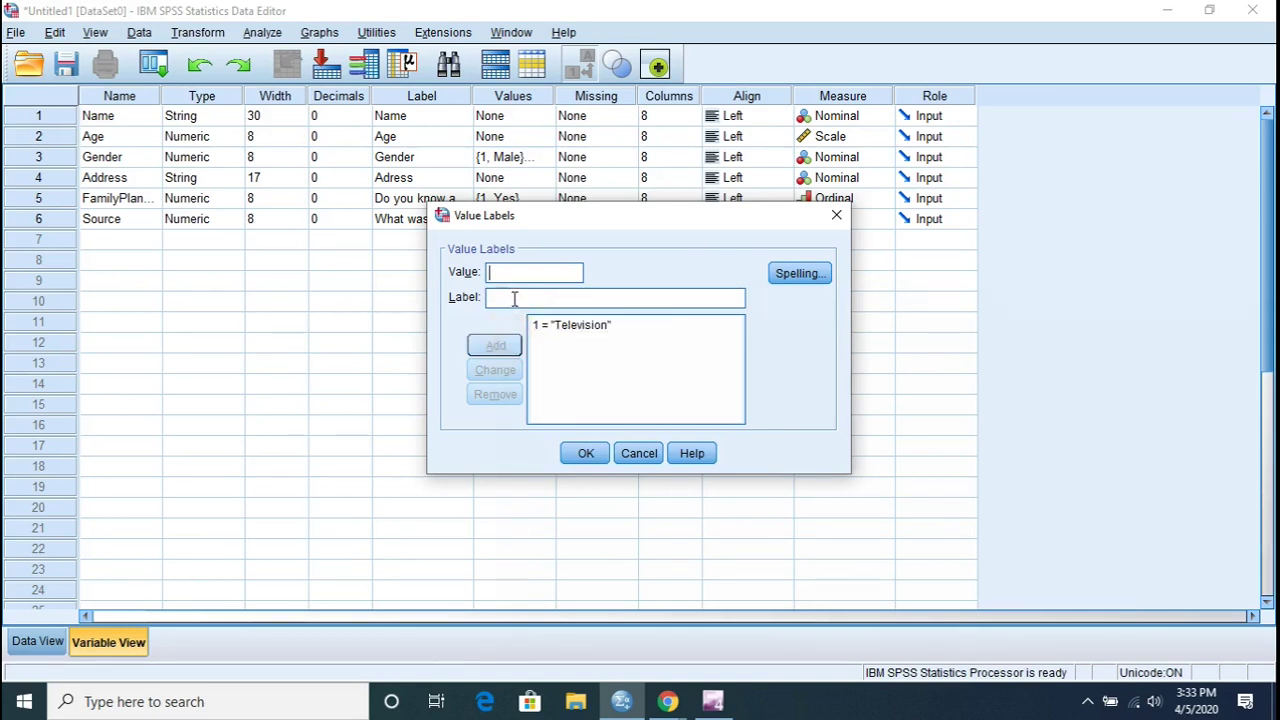
- Add a second Source value label assigning "Radio" to the value 2
type("2")
left_click(512, 298)
type("Radio")
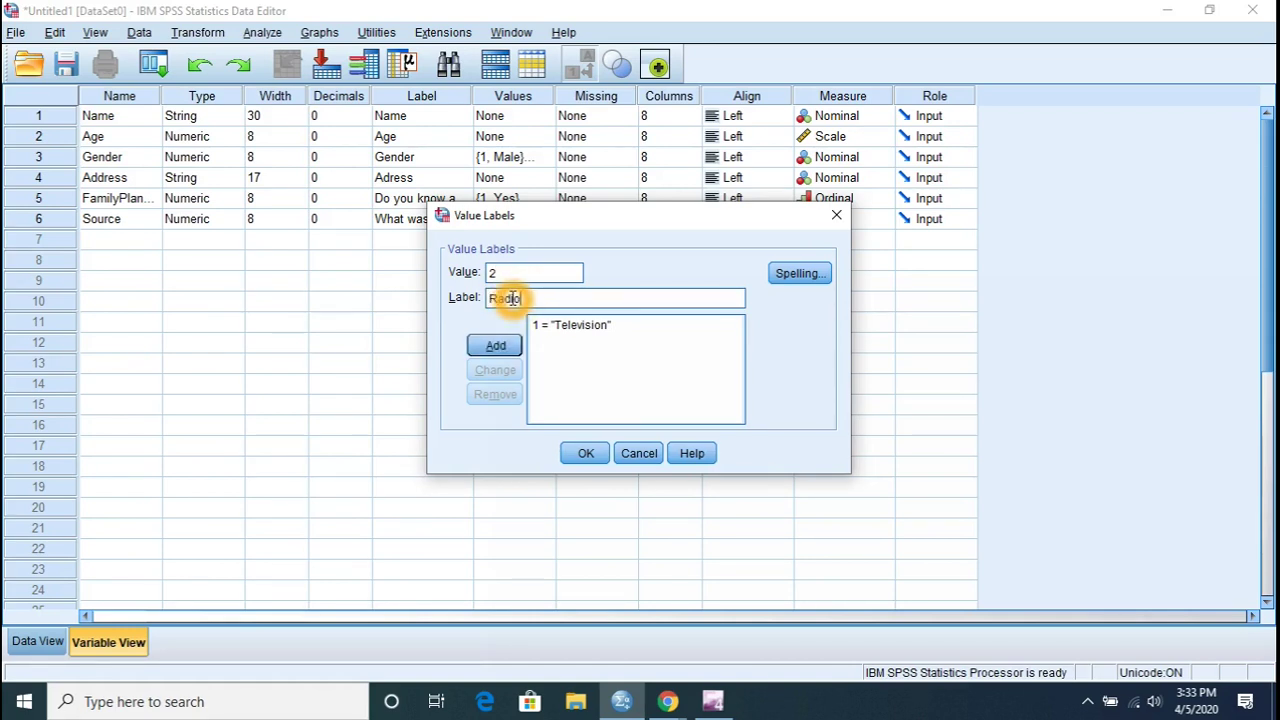
left_click(492, 345)
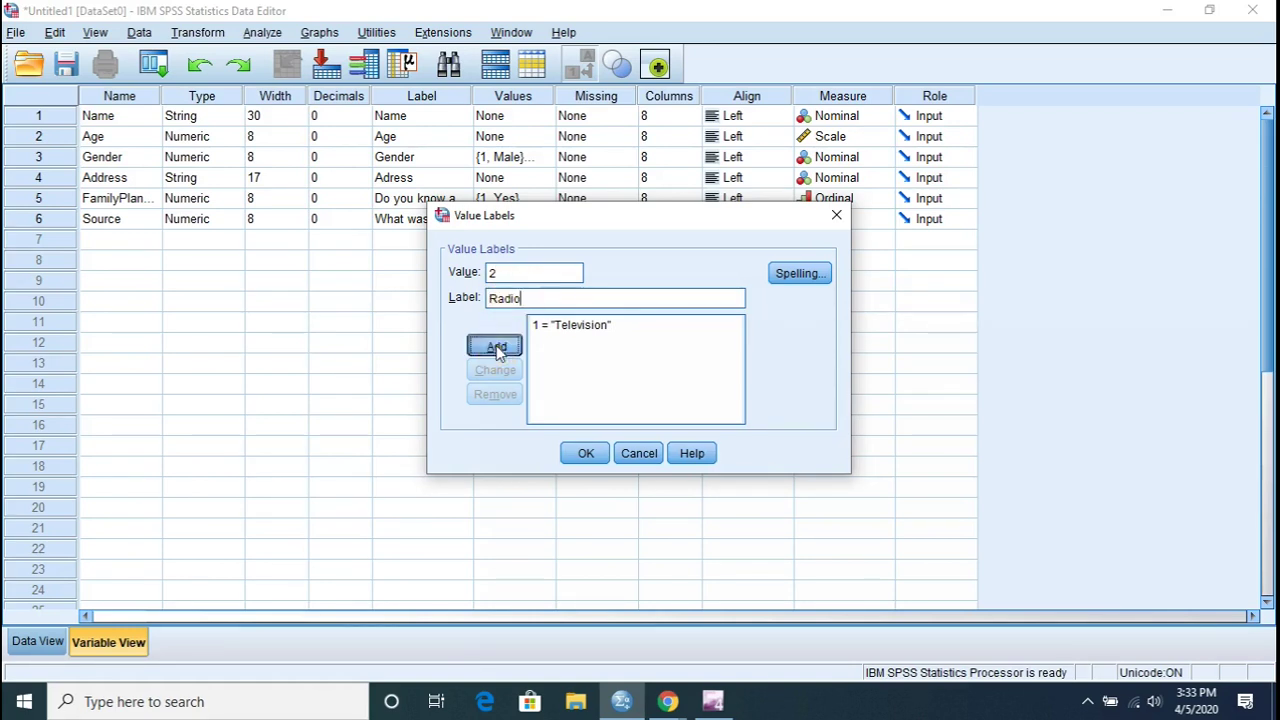
- Add a third Source value label assigning "Newspaper" to the value 3
left_click(521, 278)
type("3")
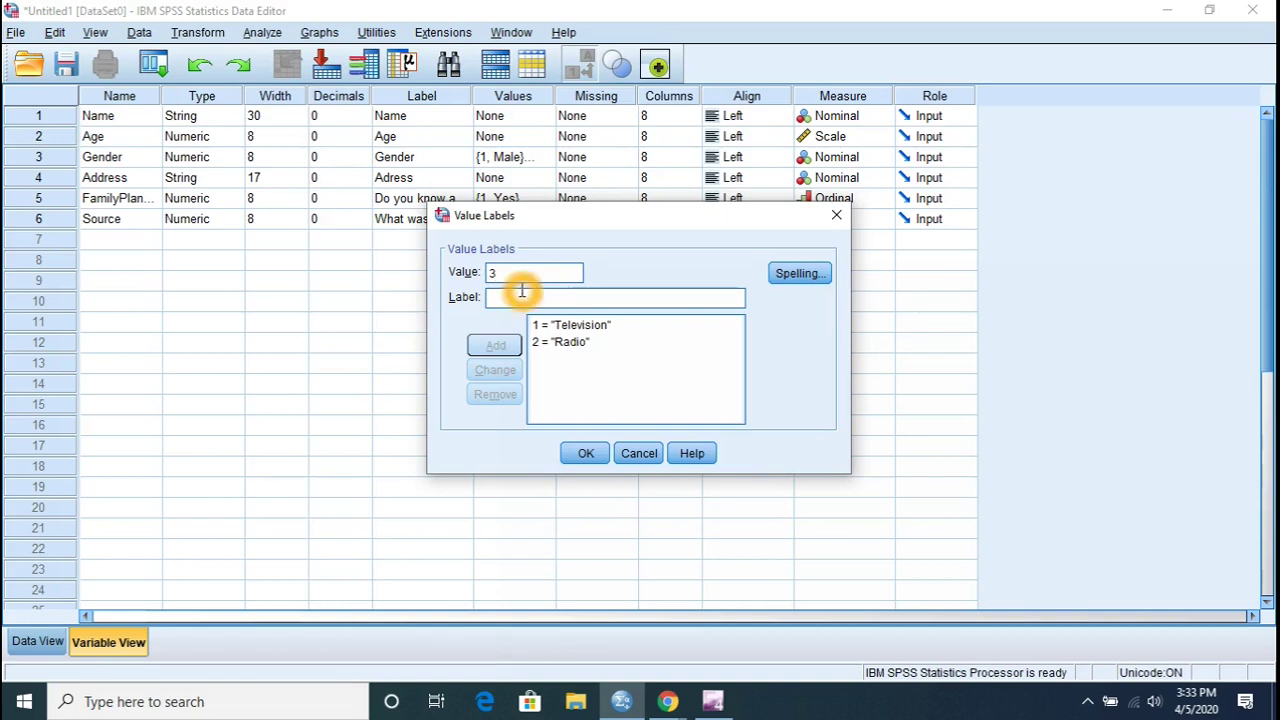
left_click(526, 297)
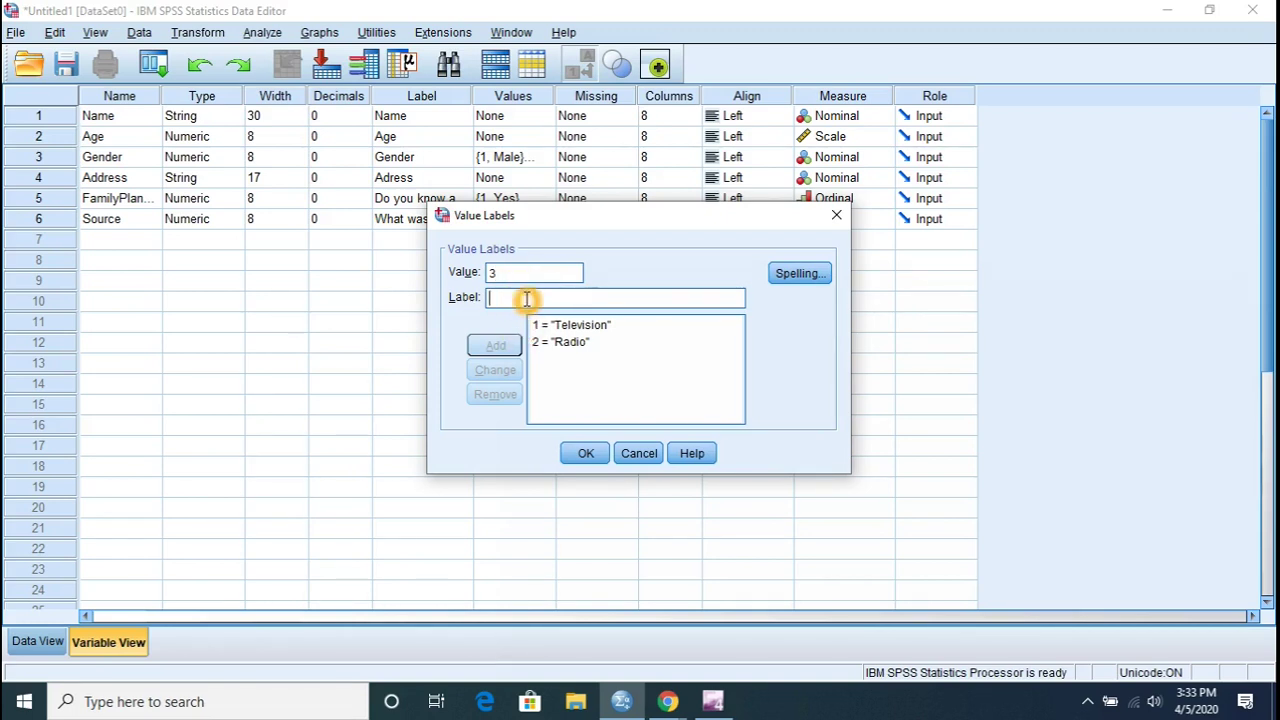
type("Newspaper")
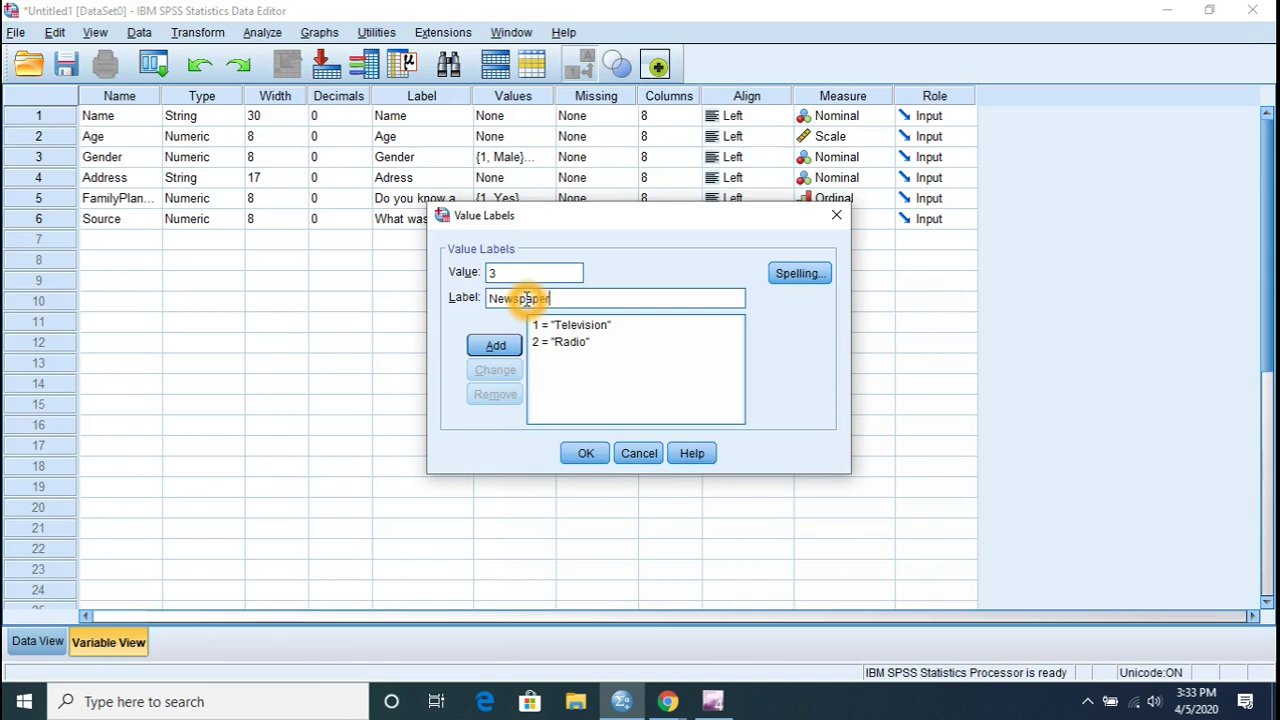
left_click(500, 343)
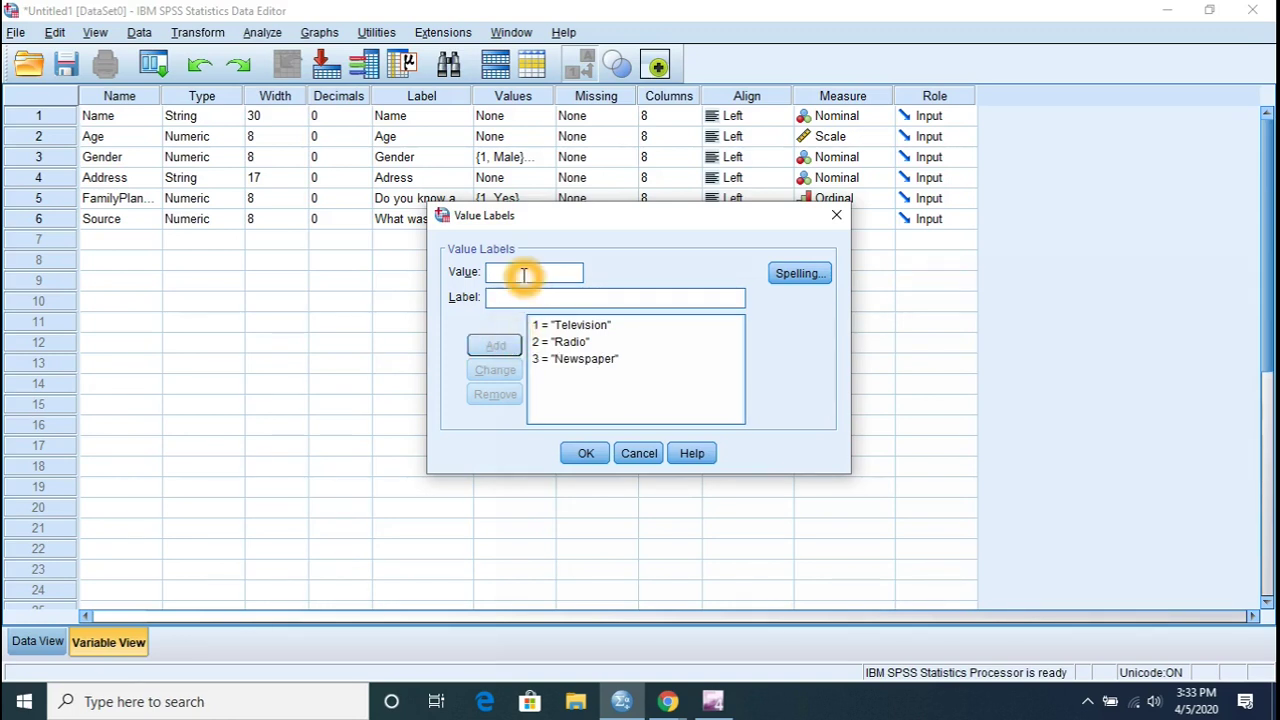
- Add a fourth Source value label assigning "Other" to the value 4 and apply the value labels
left_click(529, 295)
type("O")
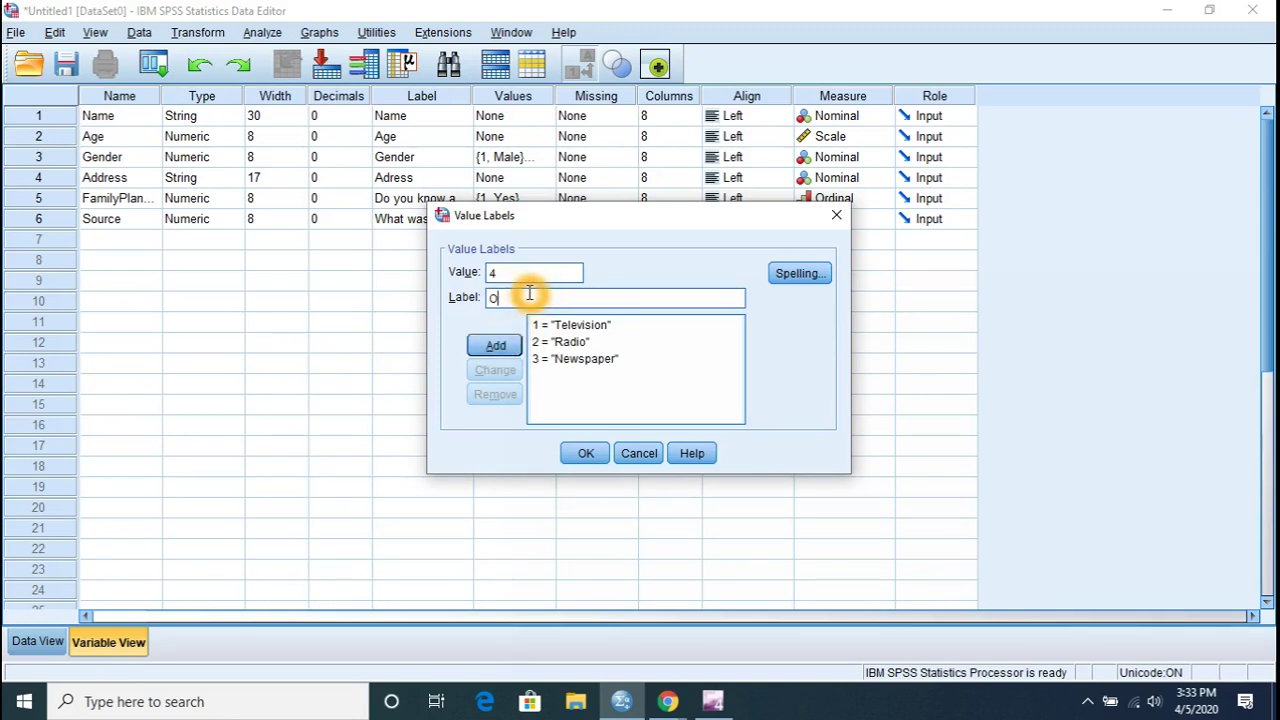
type("ther")
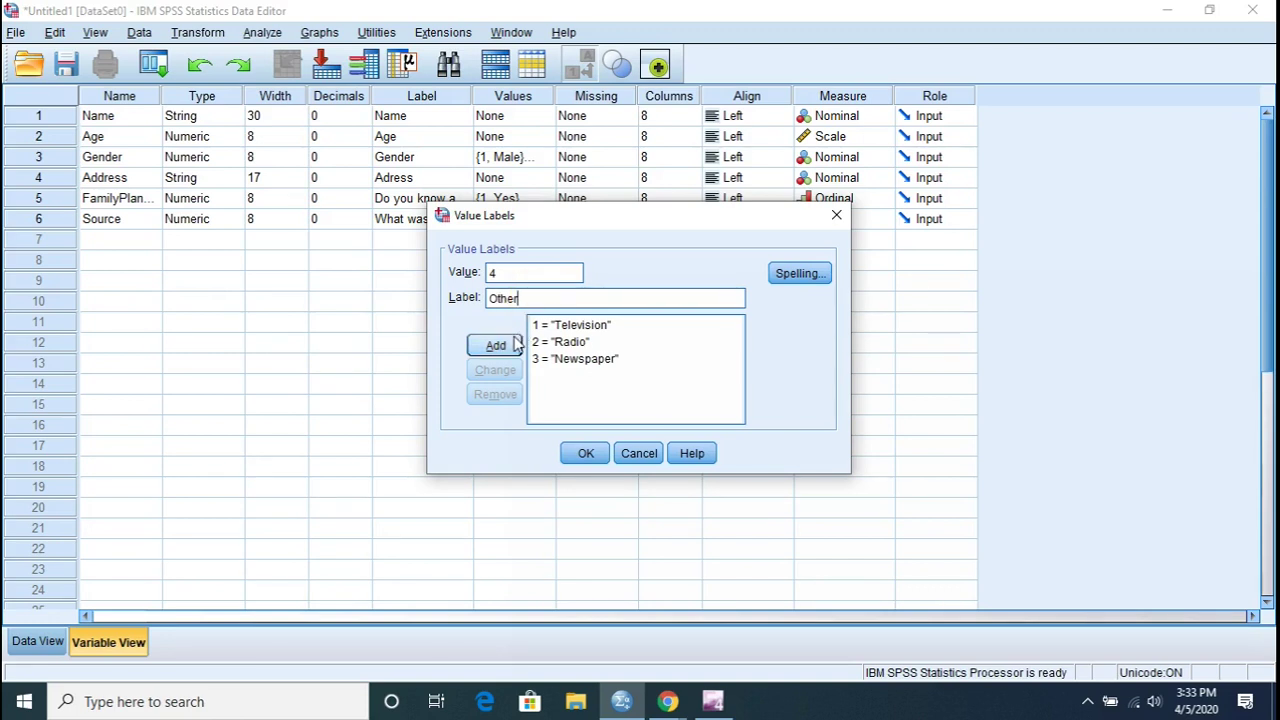
left_click(516, 345)
left_click(588, 453)
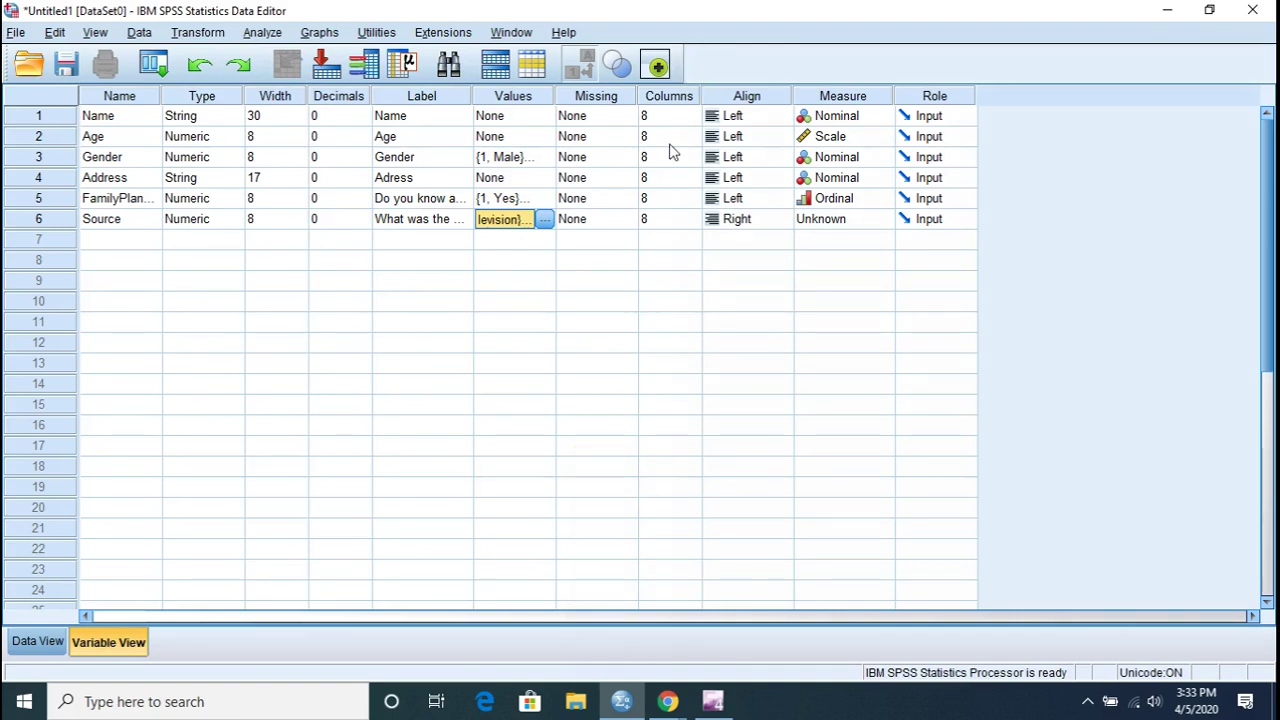
- Set the Source variable's alignment to Left and its measurement level to Nominal
left_click(715, 220)
left_click(737, 240)
left_click(818, 227)
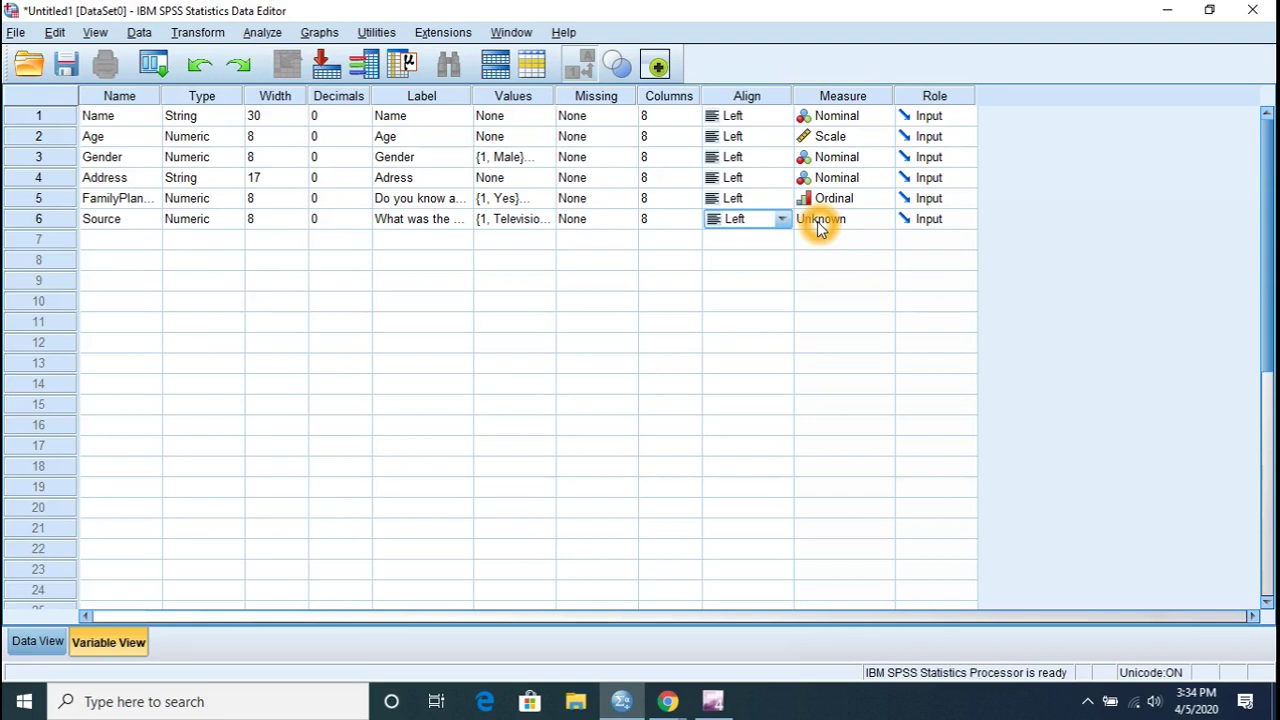
left_click(818, 226)
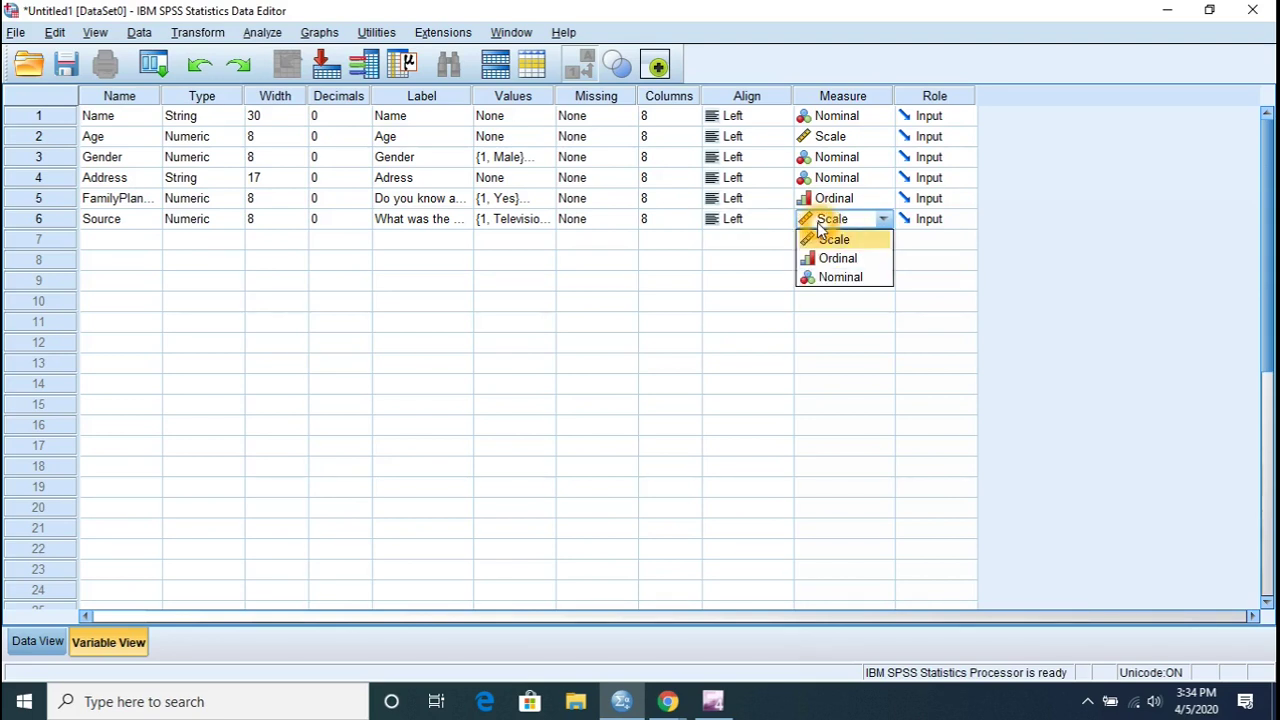
left_click(836, 277)
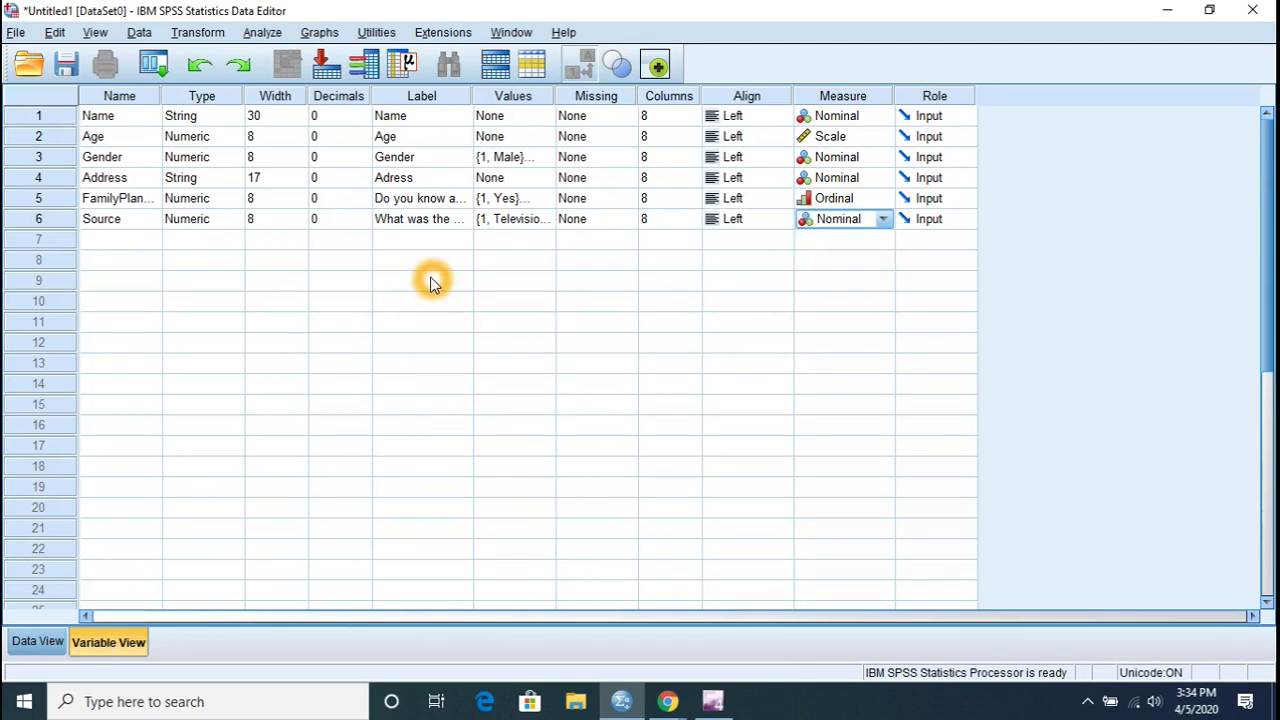
- Switch to the data entry grid and fill in the first names of the first two respondents under Name
left_click(52, 648)
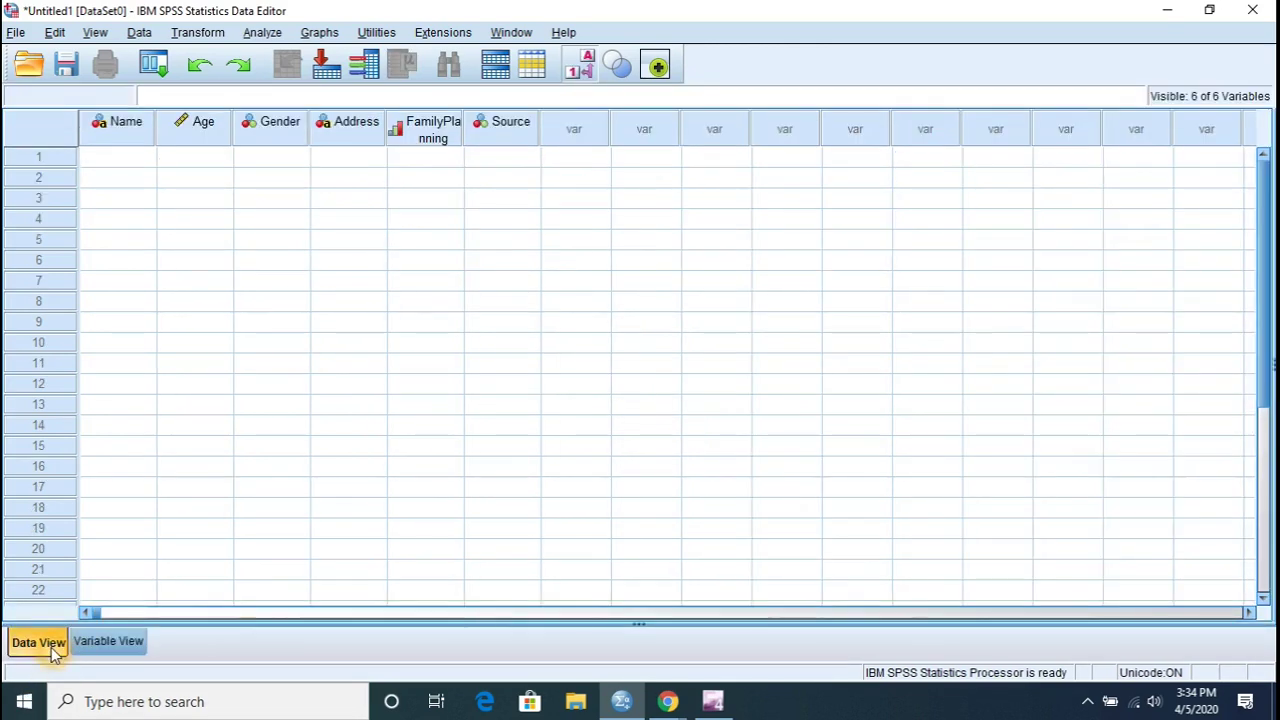
left_click(137, 161)
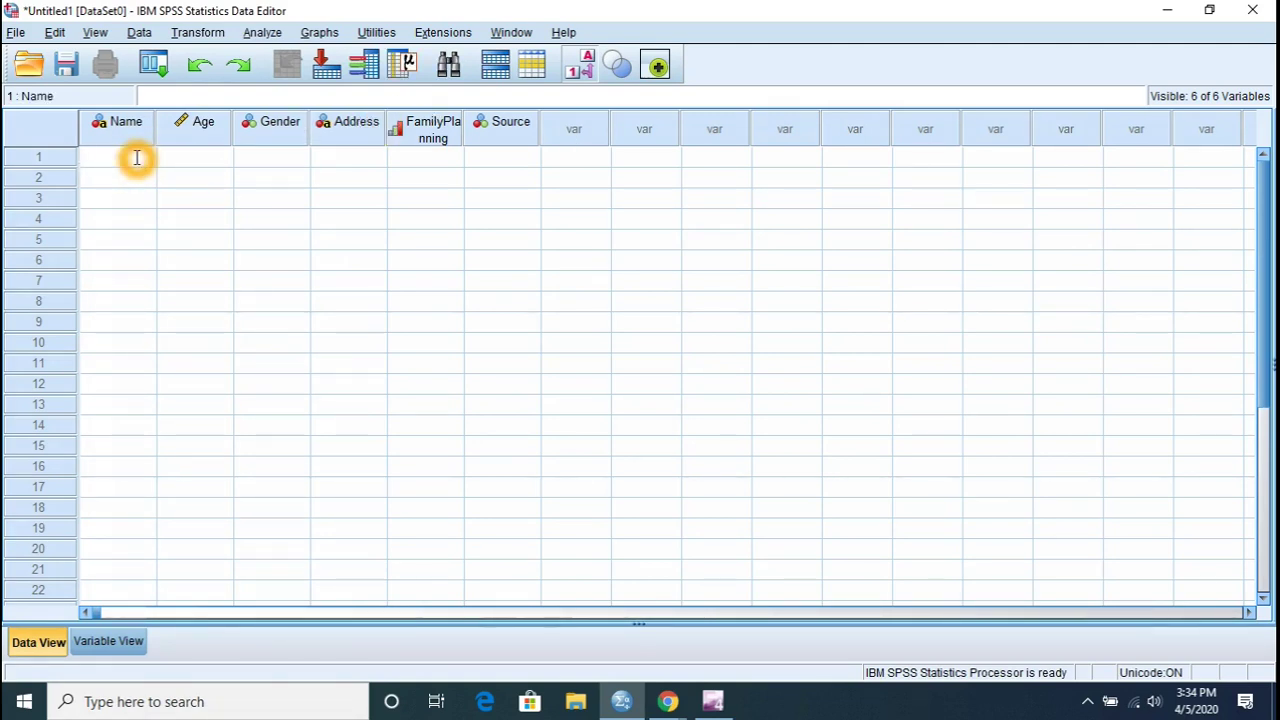
type("Ali")
key("Return")
type("Ahma")
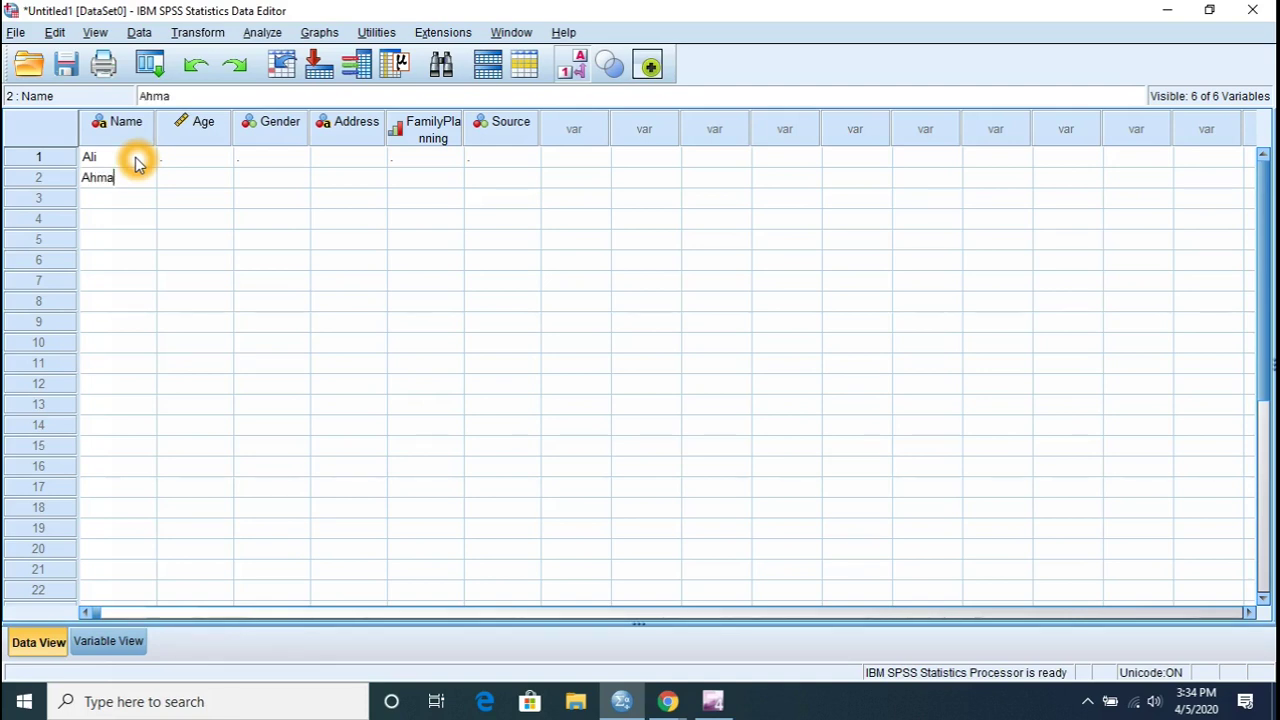
key("Return")
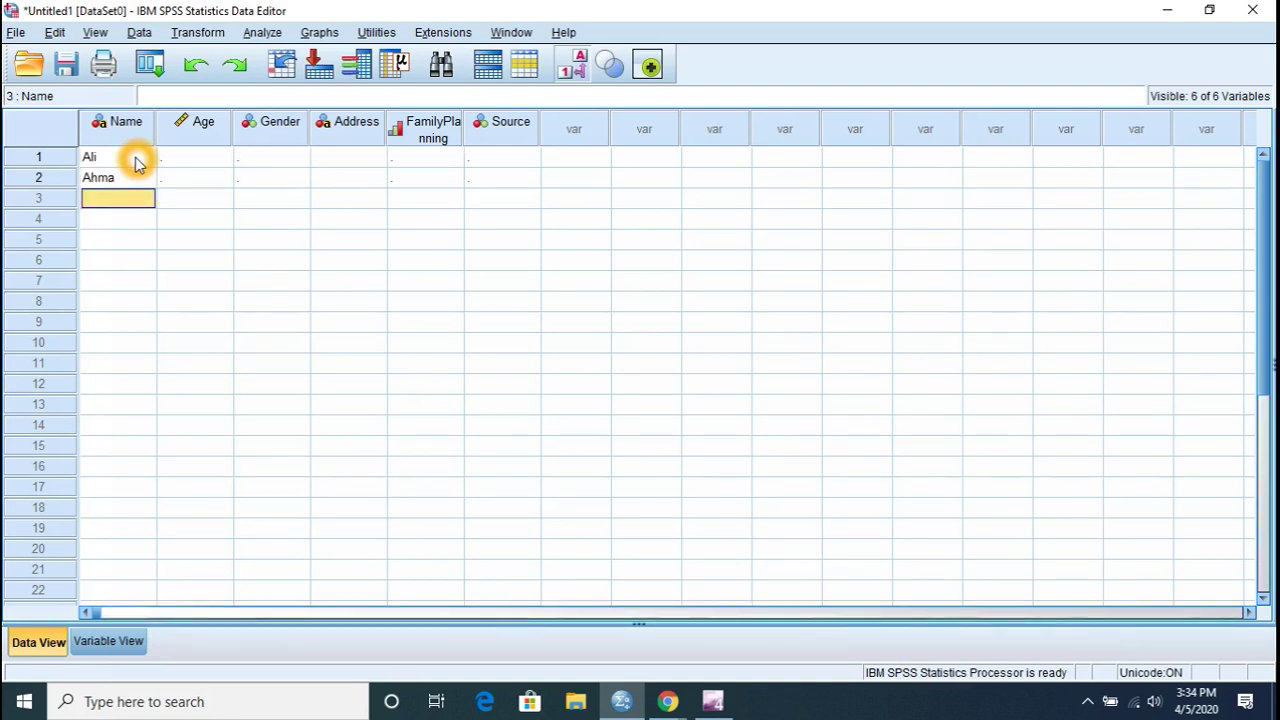
- Enter the third and fourth respondents' first names in rows 3 and 4 of the Name variable
type("Has")
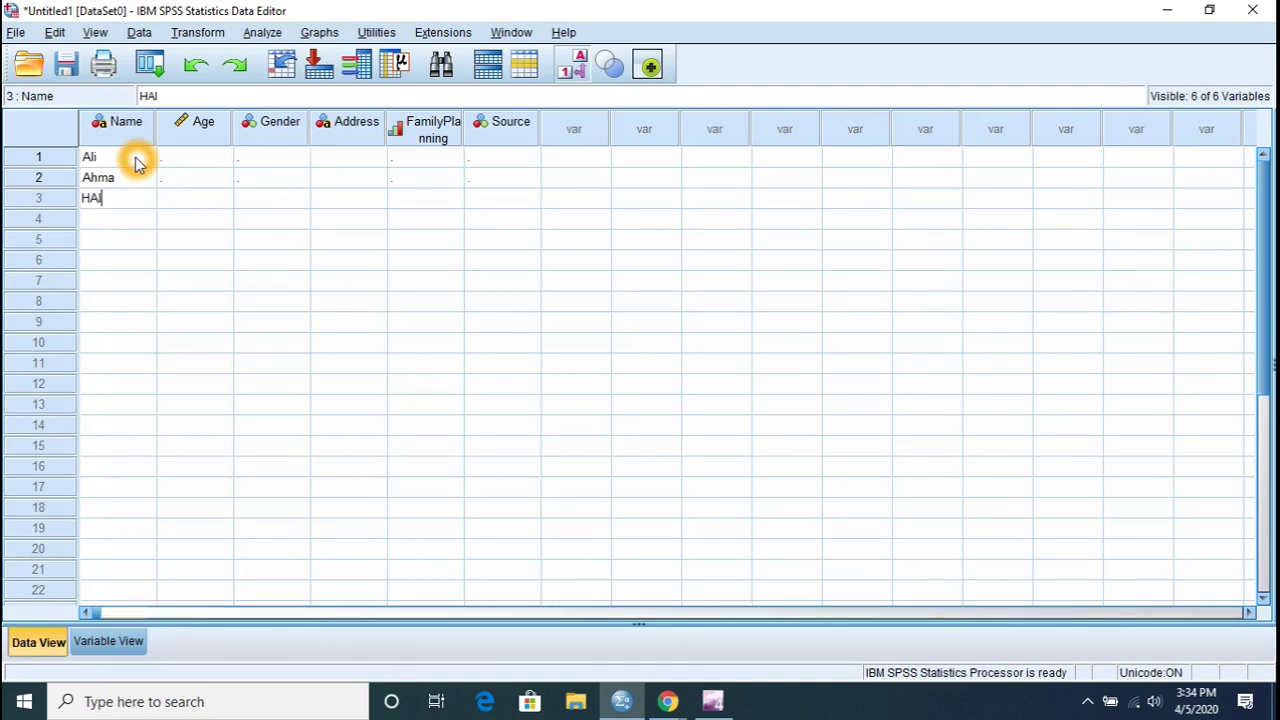
key("BackSpace")
key("BackSpace")
type("aider")
key("Return")
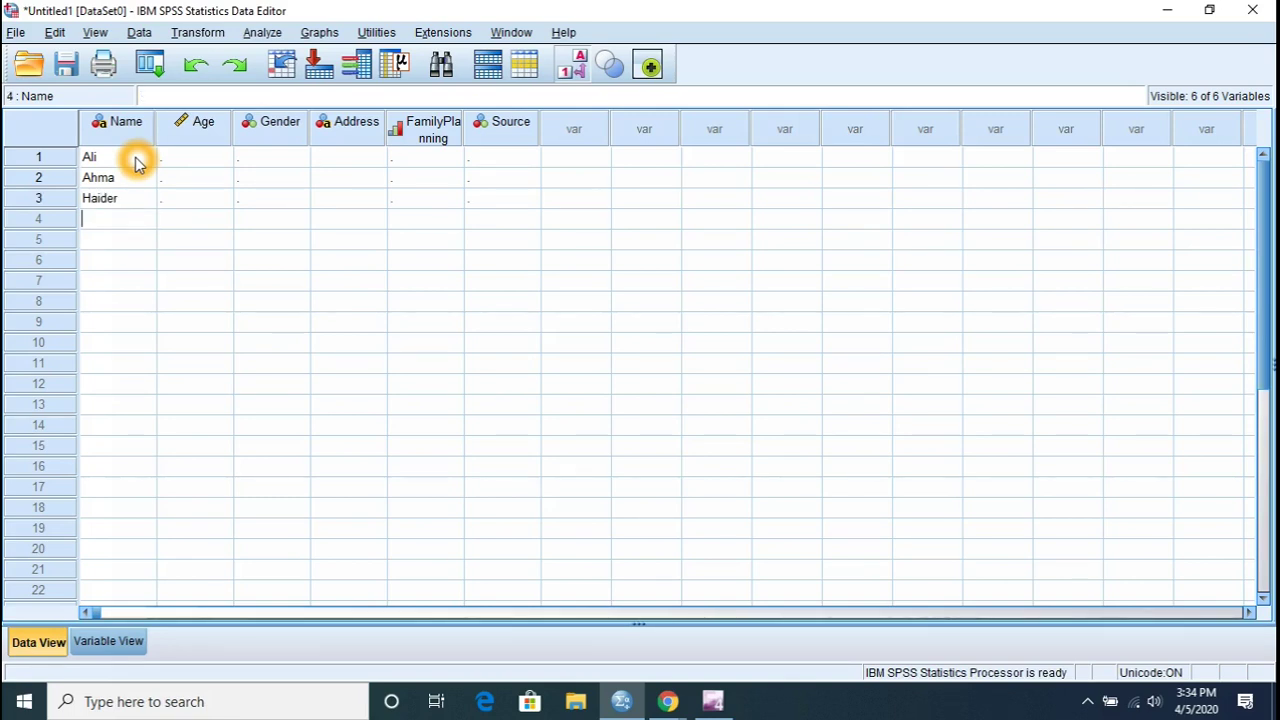
type("Ashbala")
key("Return")
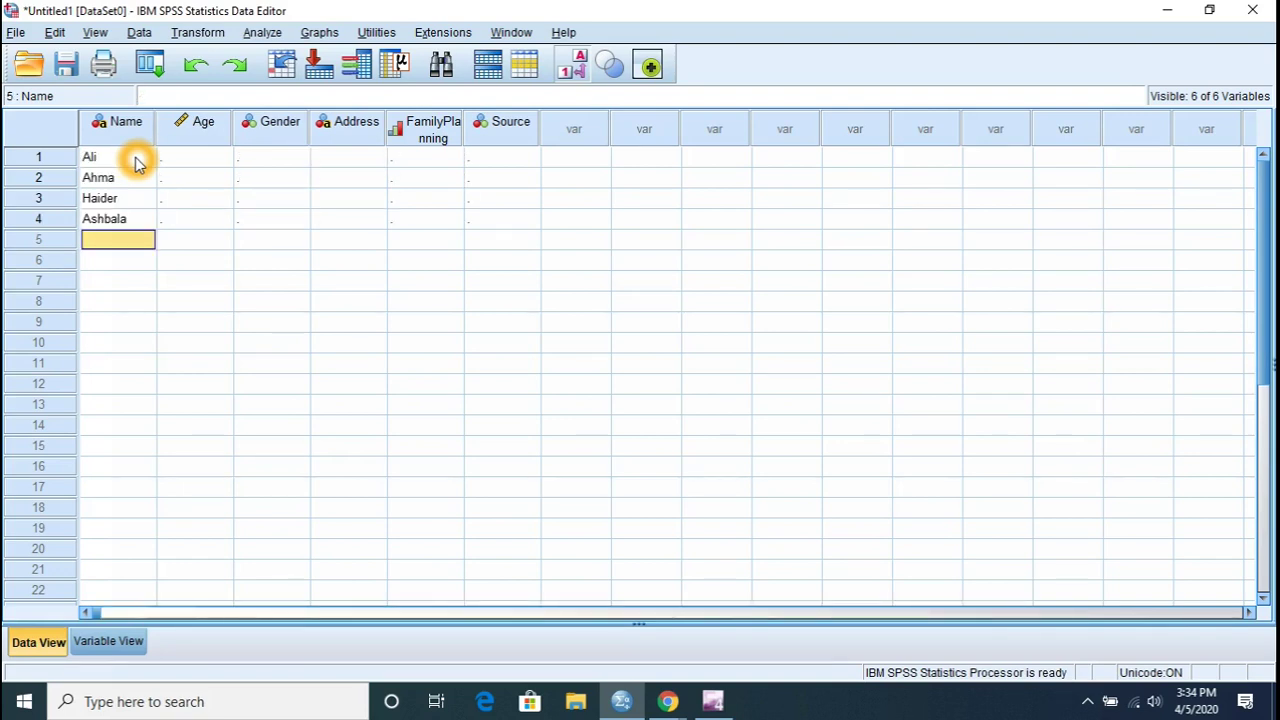
- Enter the fifth respondent's first name in row 5 of the Name variable and correct its spelling
type("A")
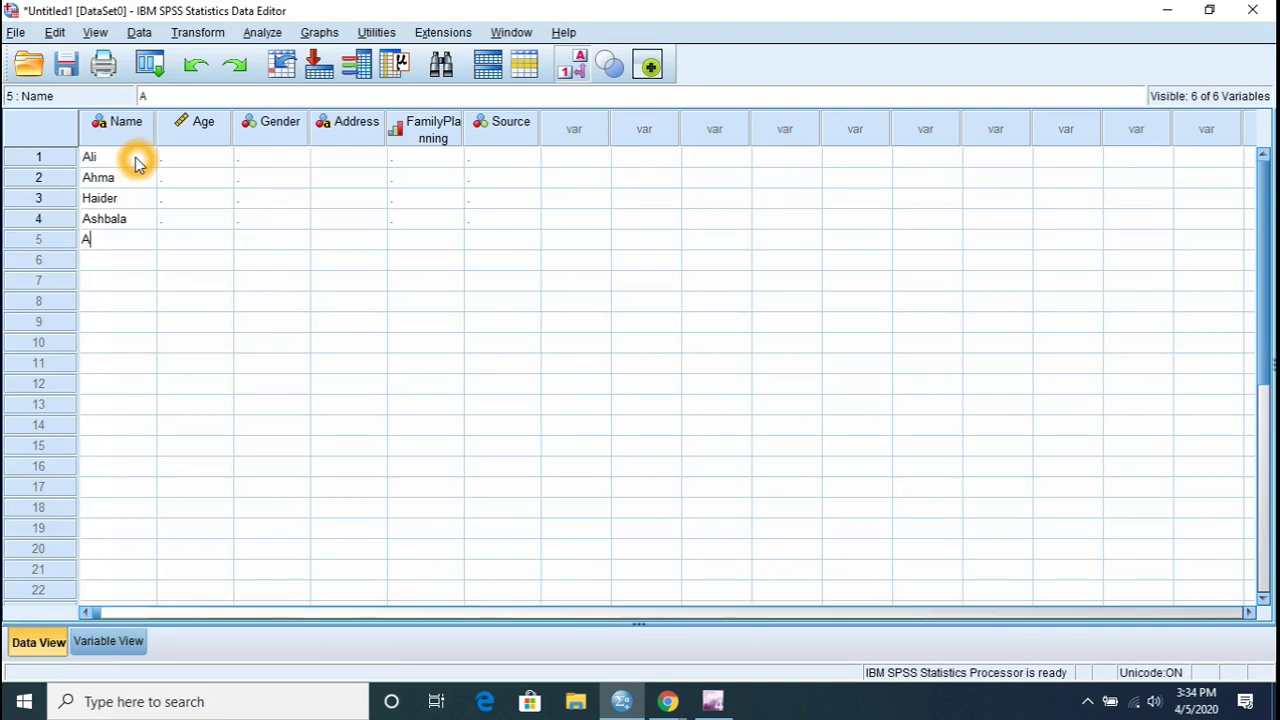
type("bul")
key("Return")
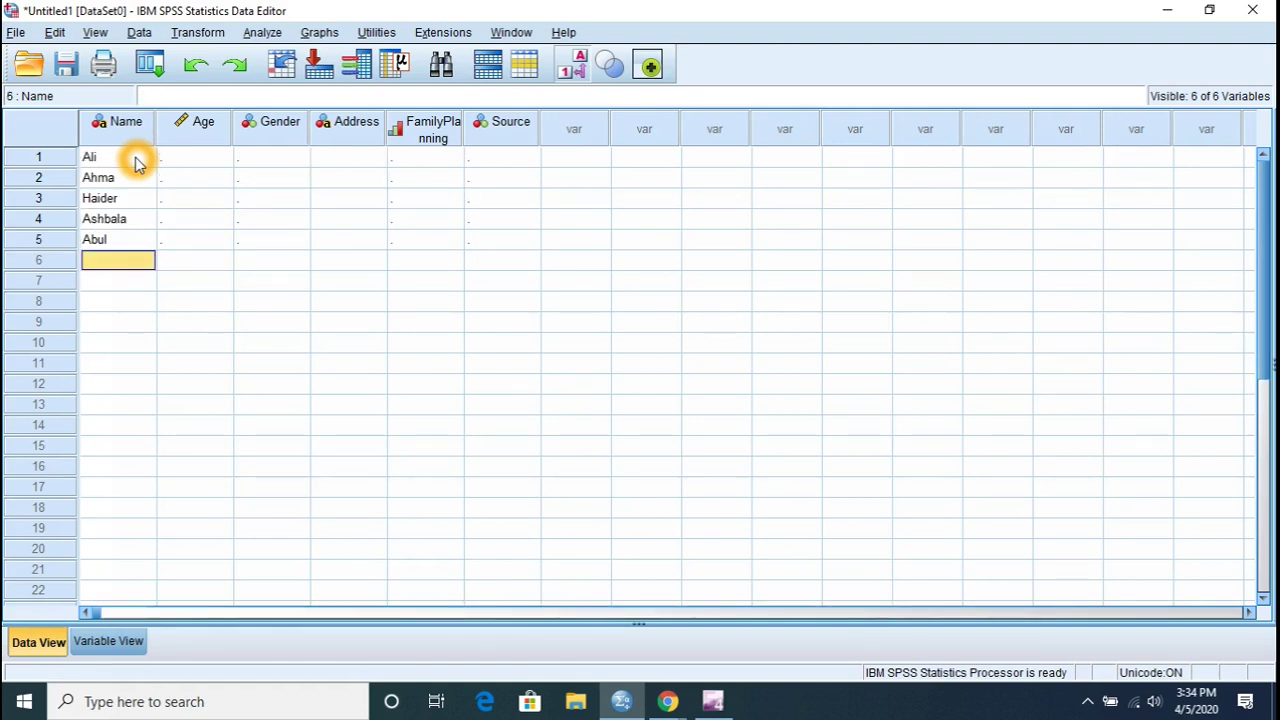
left_click(124, 240)
double_click(124, 240)
key("BackSpace")
key("BackSpace")
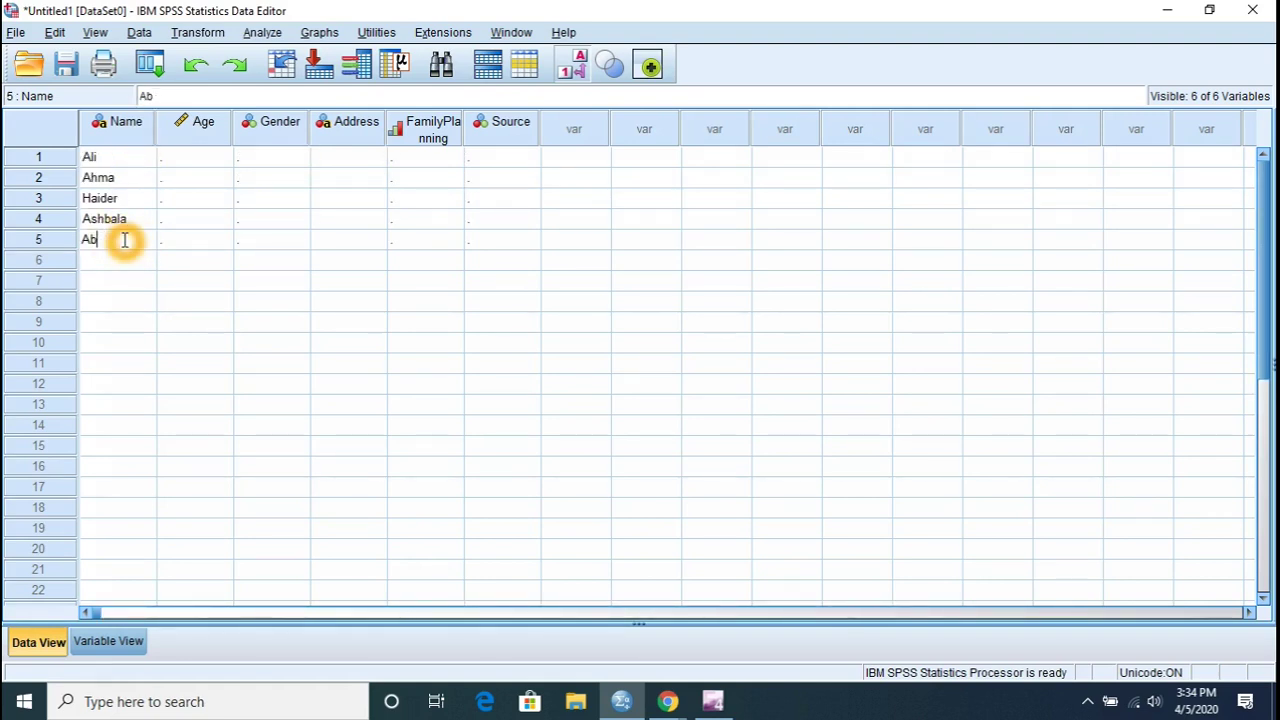
type("dul")
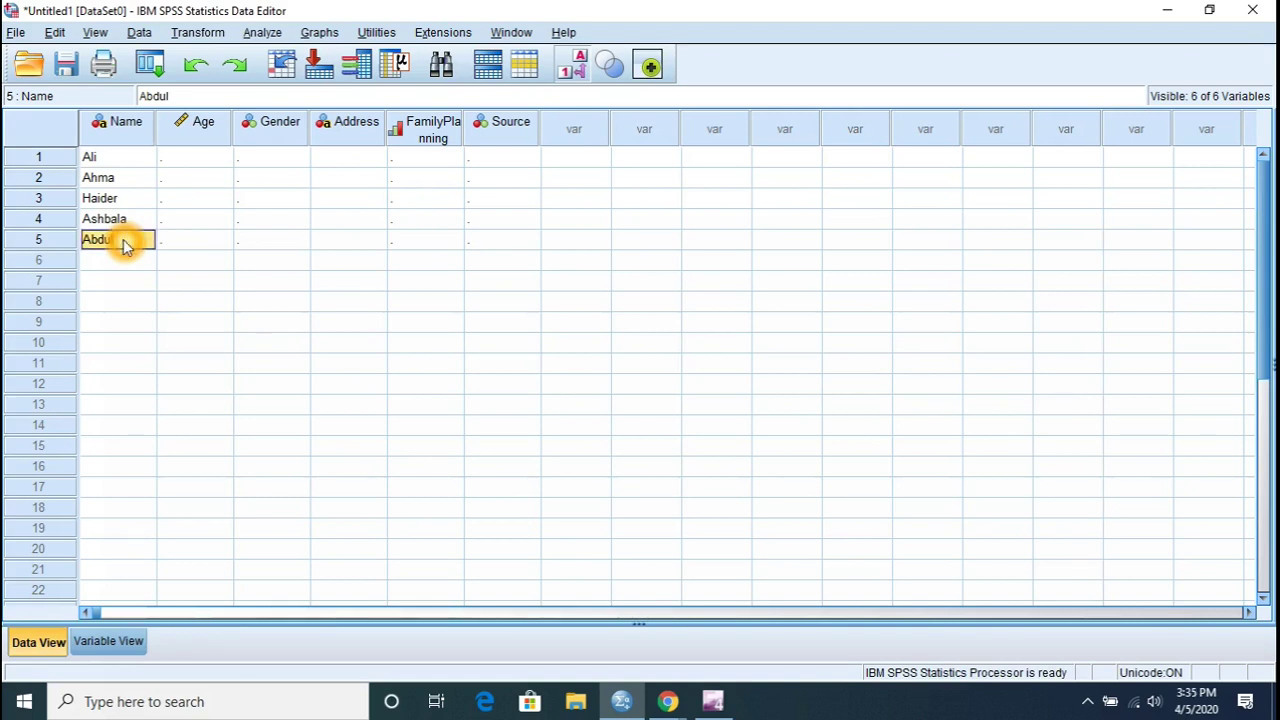
- Enter the sixth respondent's first name in row 6 of the Name variable
left_click(108, 261)
type("ha")
key("BackSpace")
key("BackSpace")
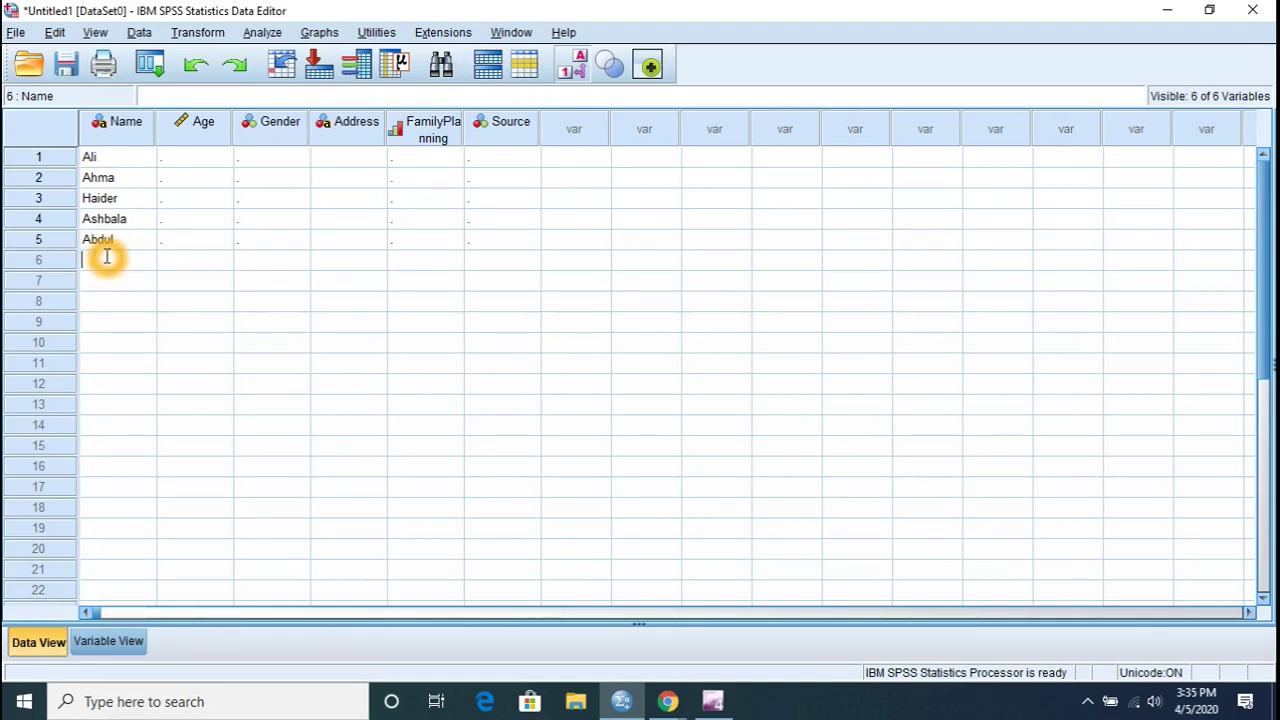
type("Bazid")
key("Return")
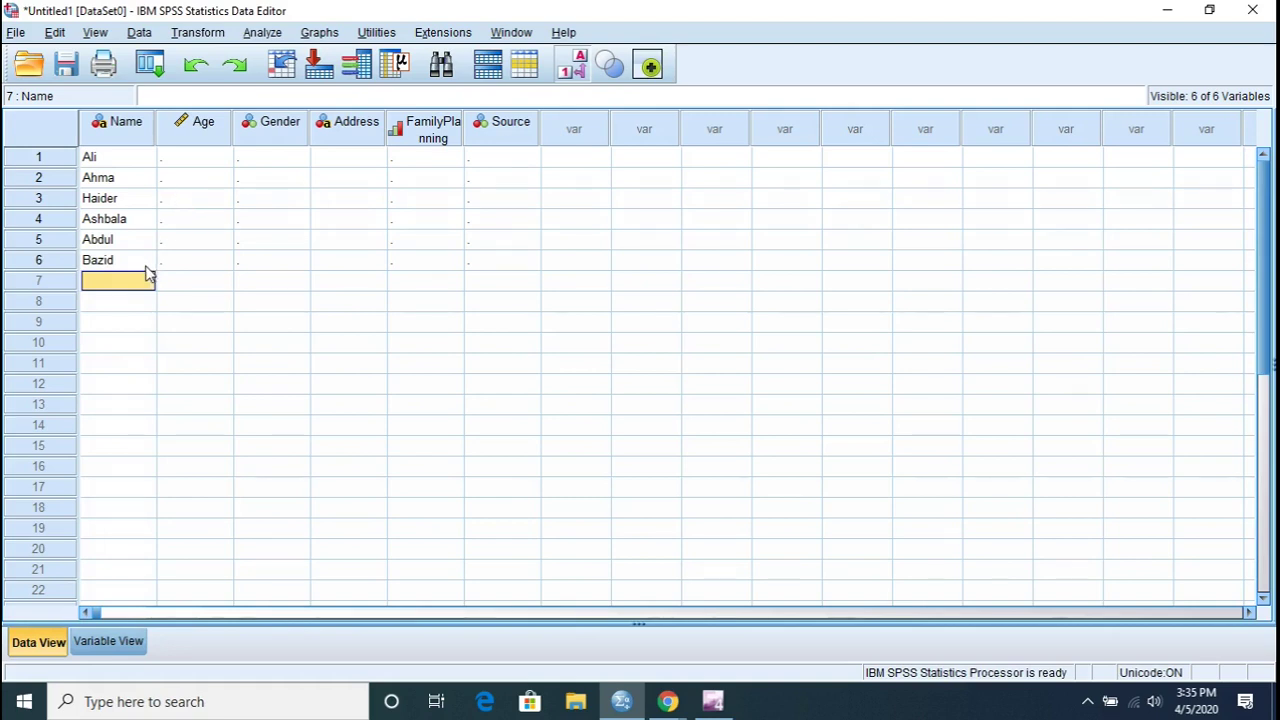
- Enter the Age values 10, 23 and 27 for the respondents in rows 1 to 3
left_click(206, 160)
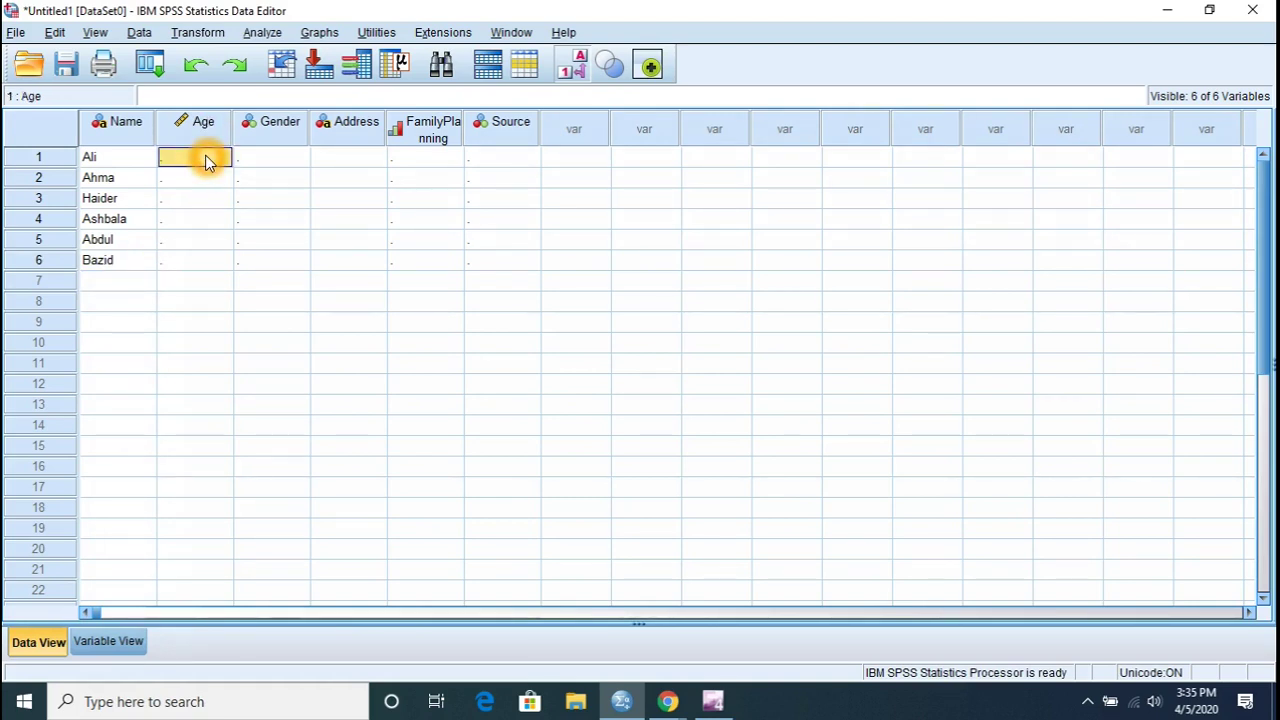
type("10")
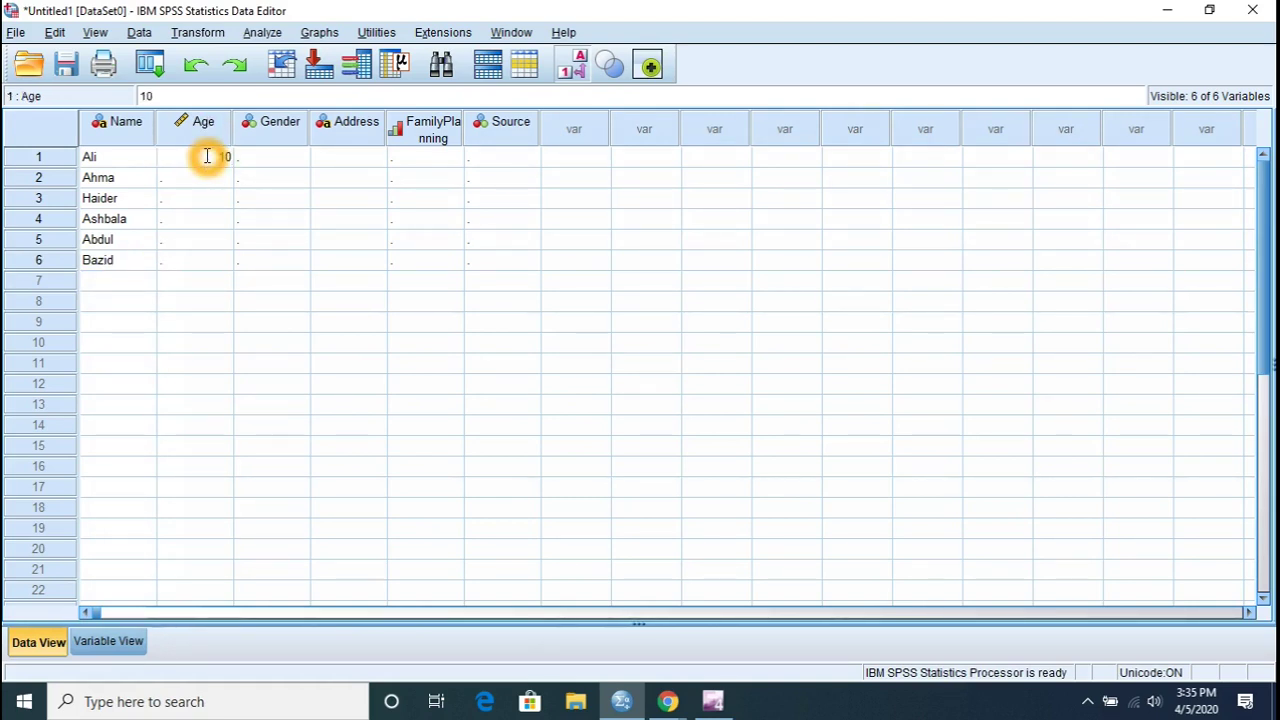
key("Return")
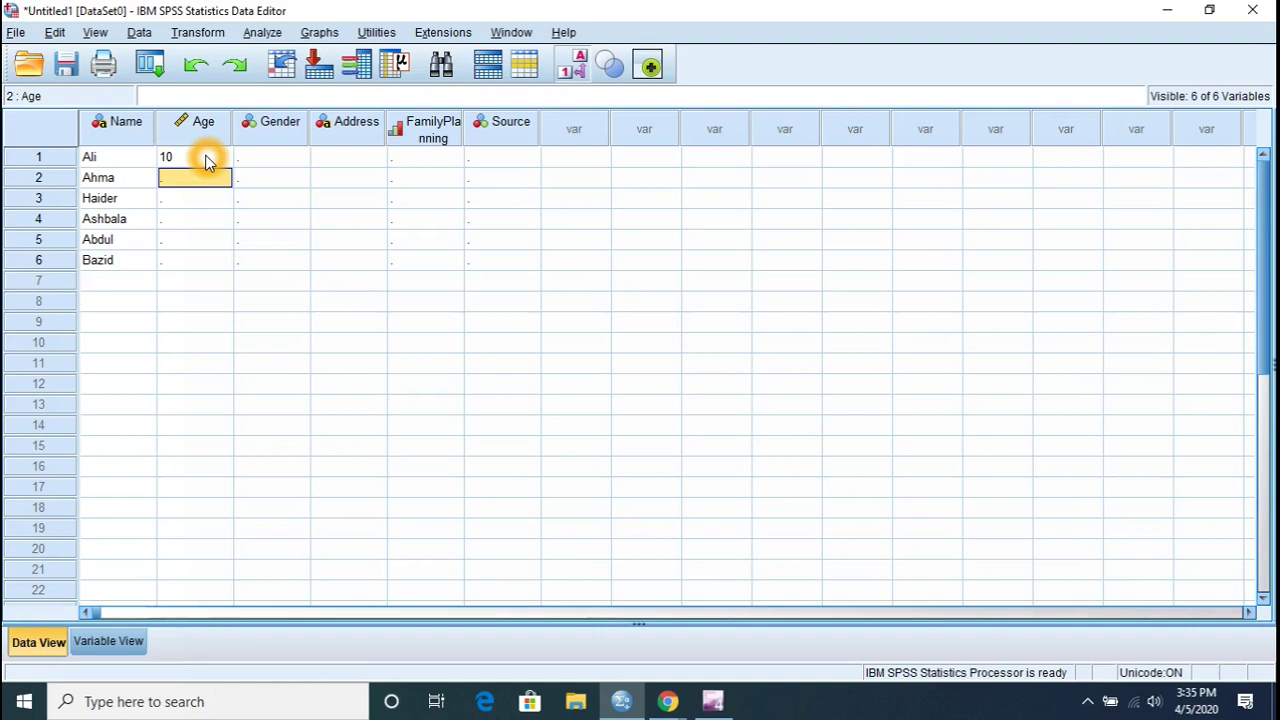
type("23")
key("Return")
type("27")
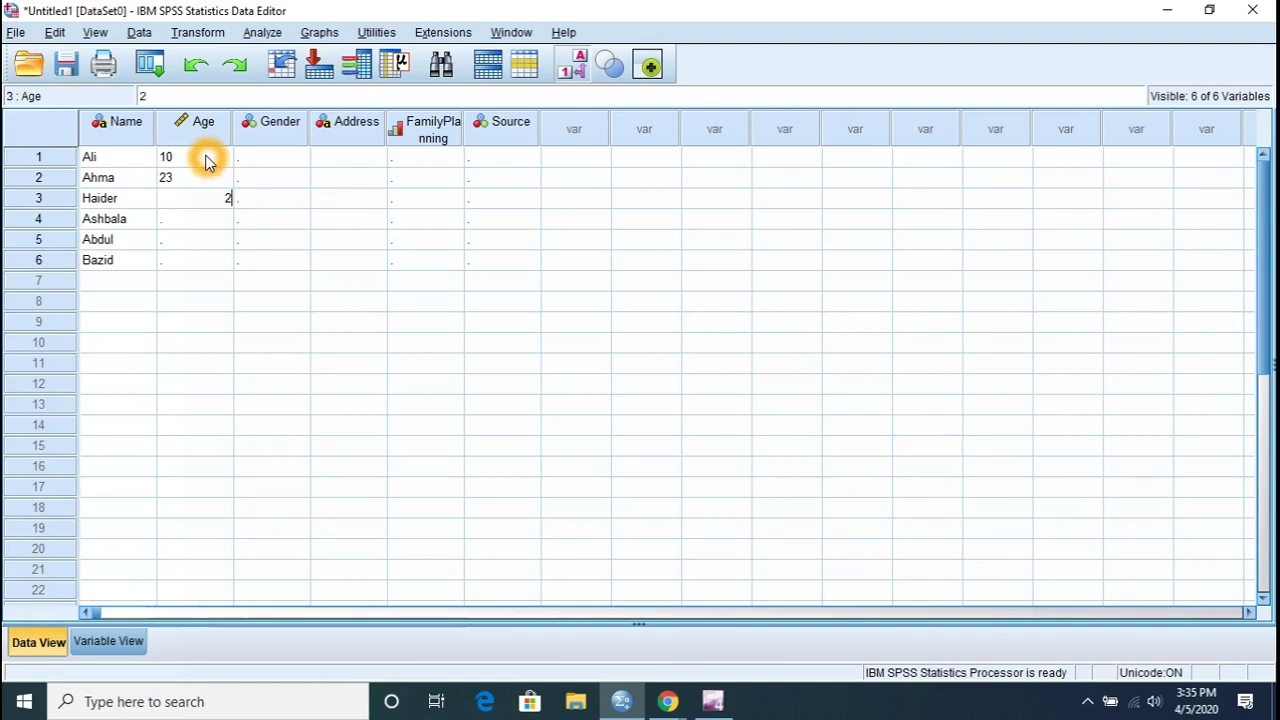
key("Return")
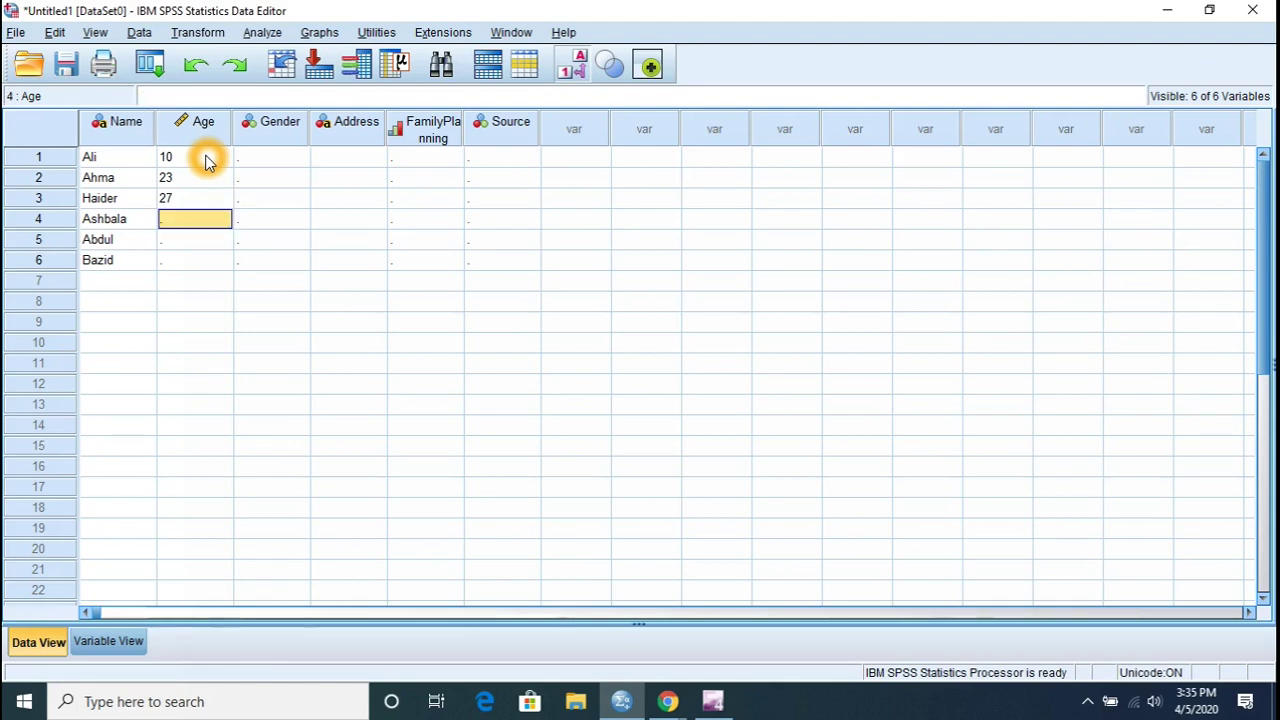
- Enter the Age values 23, 13 and 15 for the respondents in rows 4 to 6
type("23")
key("Return")
type("1")
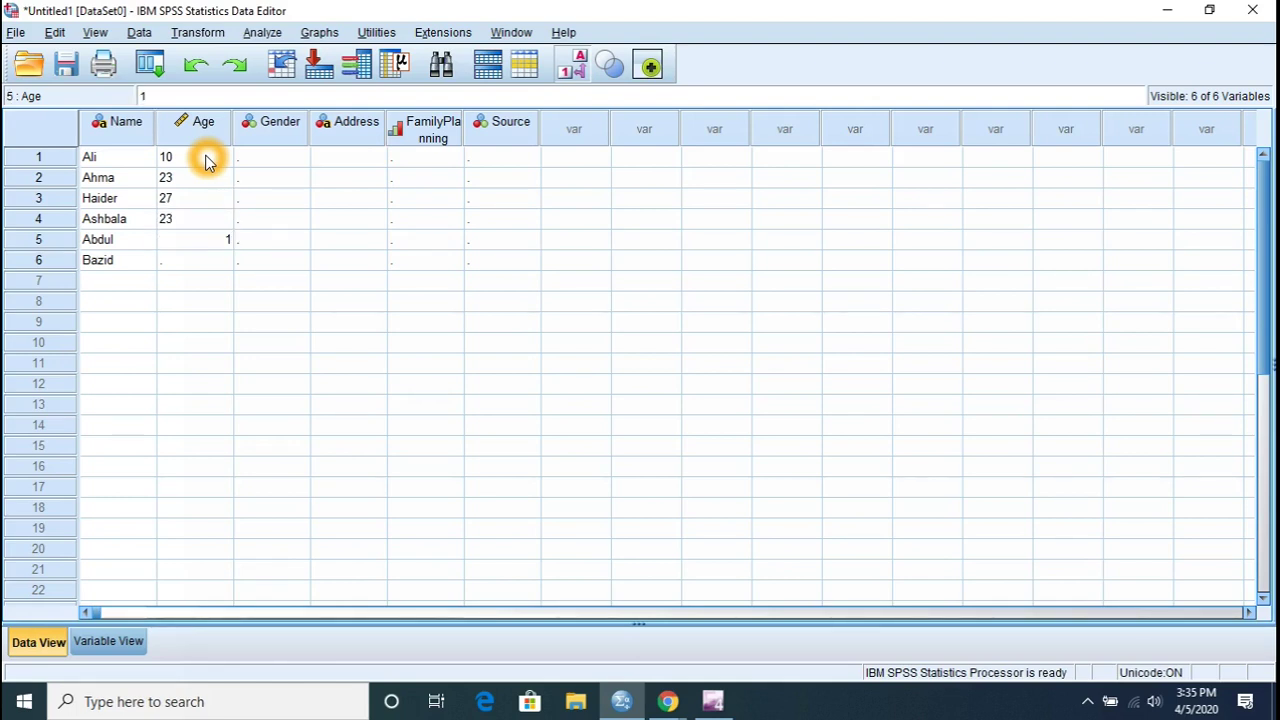
type("3")
key("Return")
type("15")
key("Return")
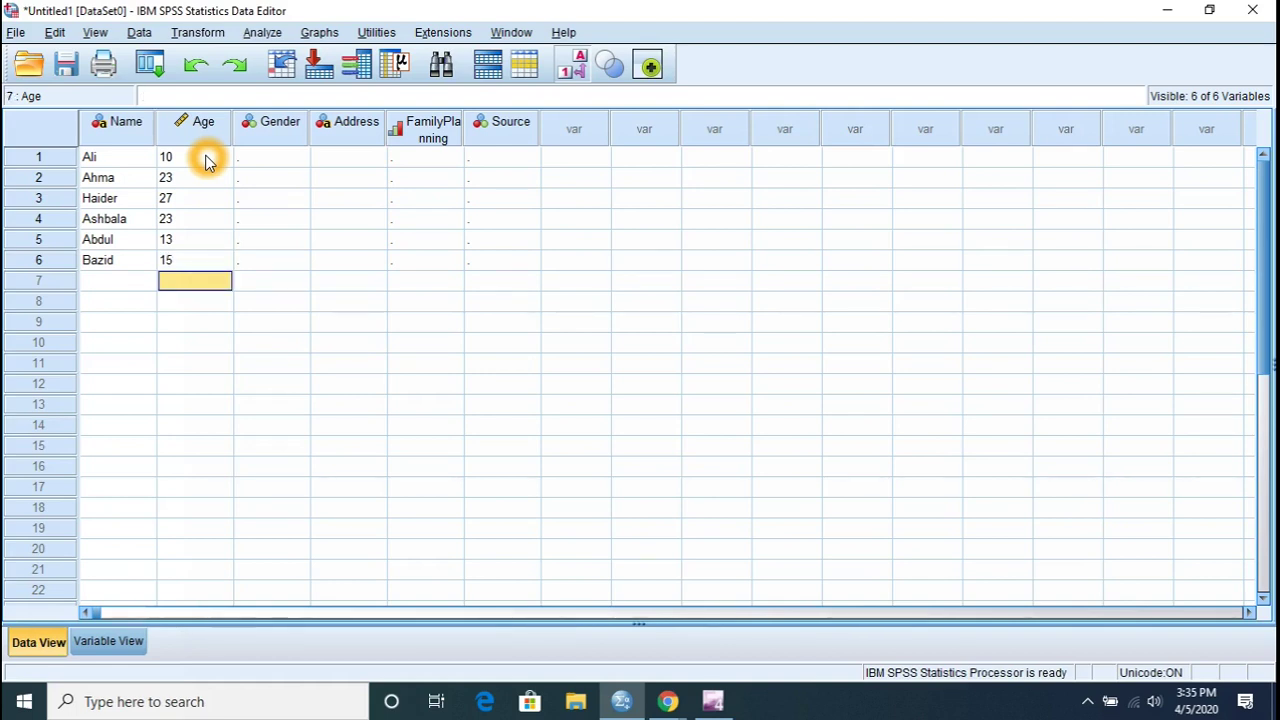
- Enter the Gender code 1 (Male) for the respondents in rows 1 to 3
left_click(272, 158)
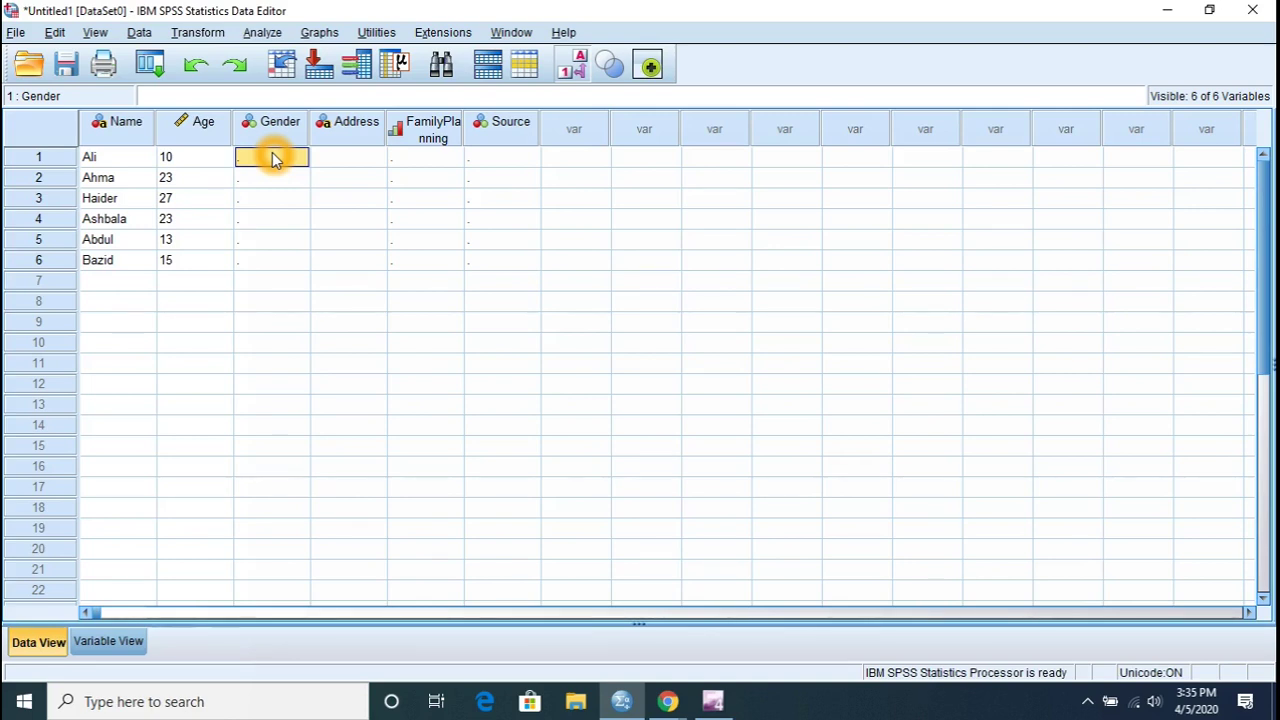
type("1")
key("Return")
type("1")
key("Return")
type("1")
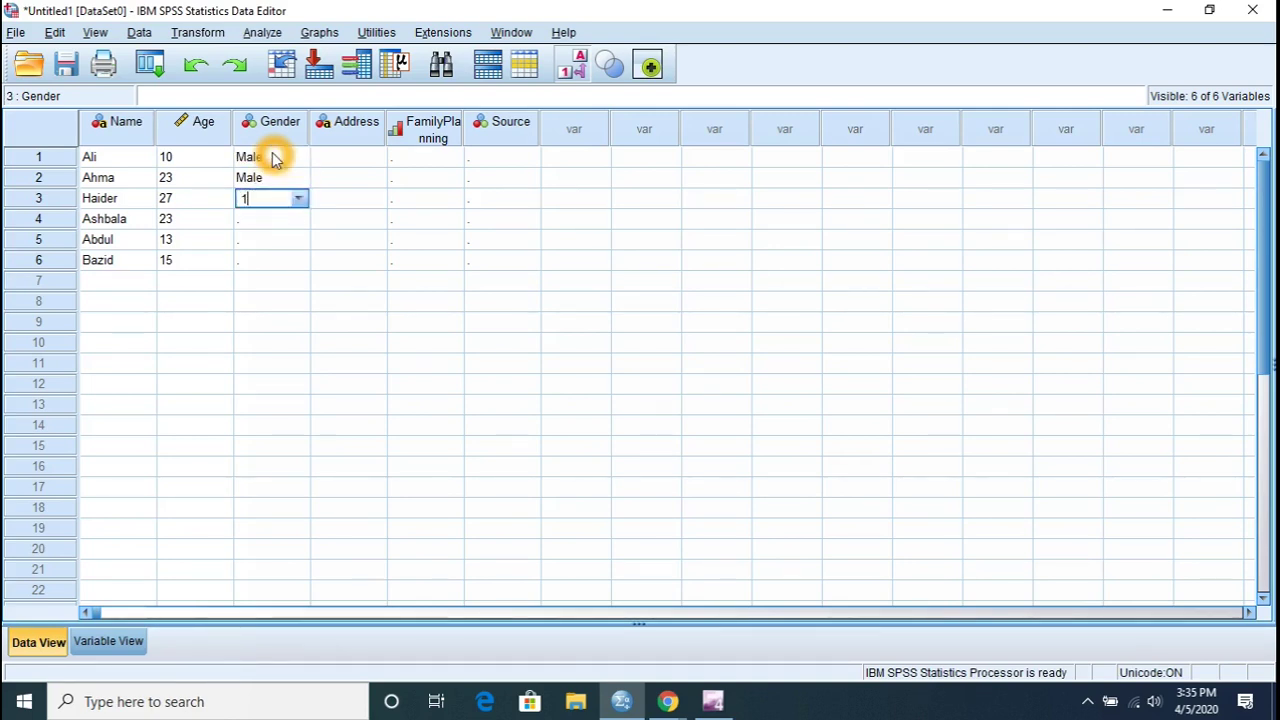
key("Return")
- Enter the Gender code 2 (Female) for row 4 and 1 (Male) for rows 5 and 6
type("2")
key("Return")
type("1")
key("Return")
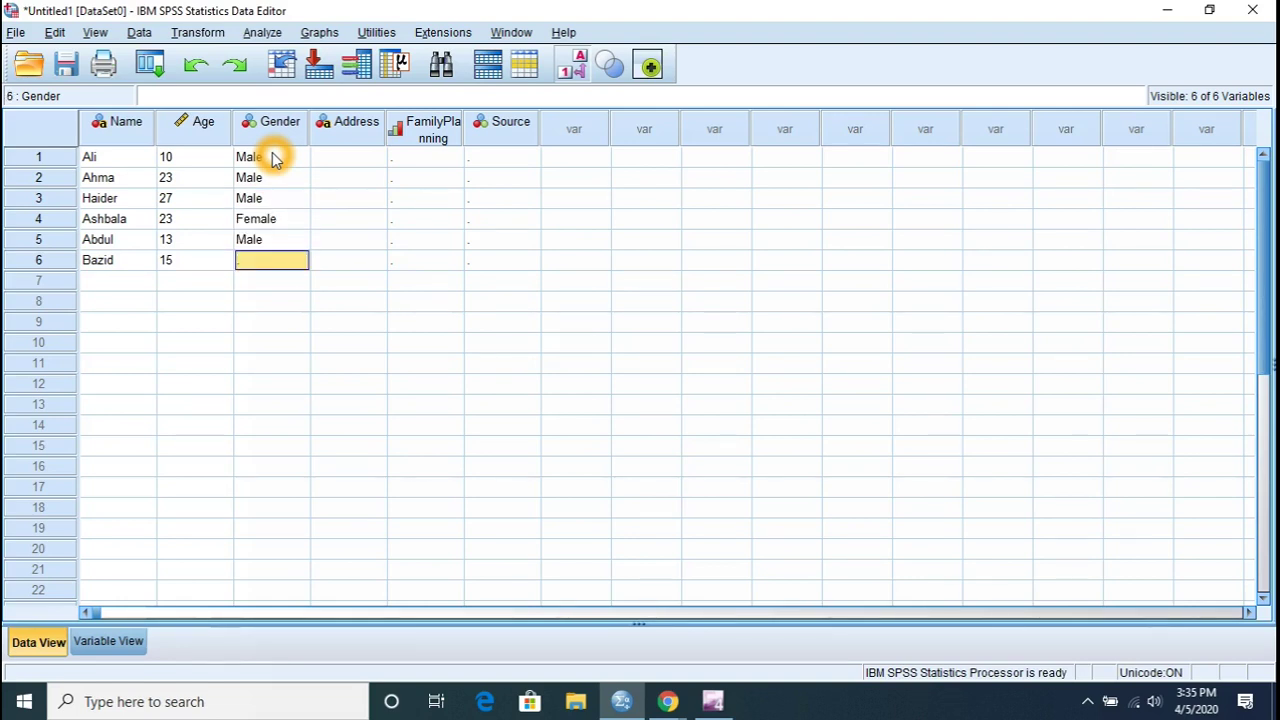
type("1")
key("Return")
- Enter "islamabad" as the Address of the respondent in row 1, correcting the misspelled entry
key("Right")
key("Up")
key("Up")
key("Up")
key("Up")
key("Up")
key("Up")
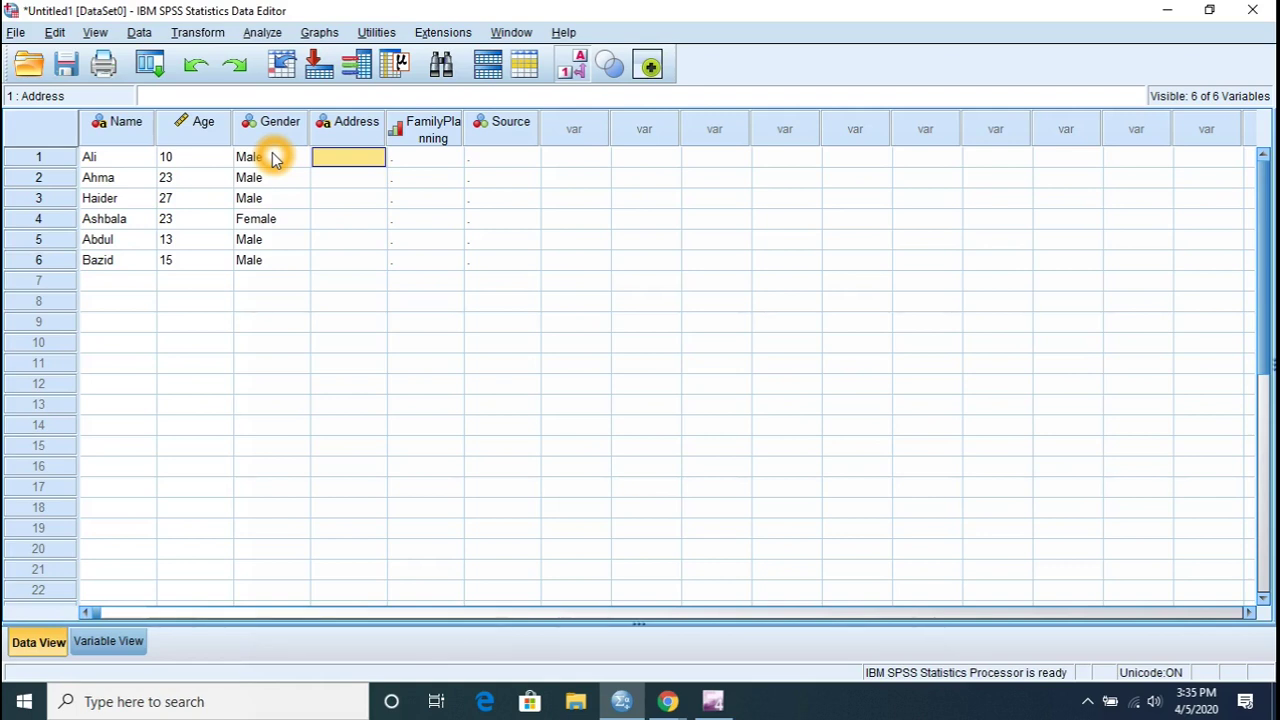
key("F2")
type("Is")
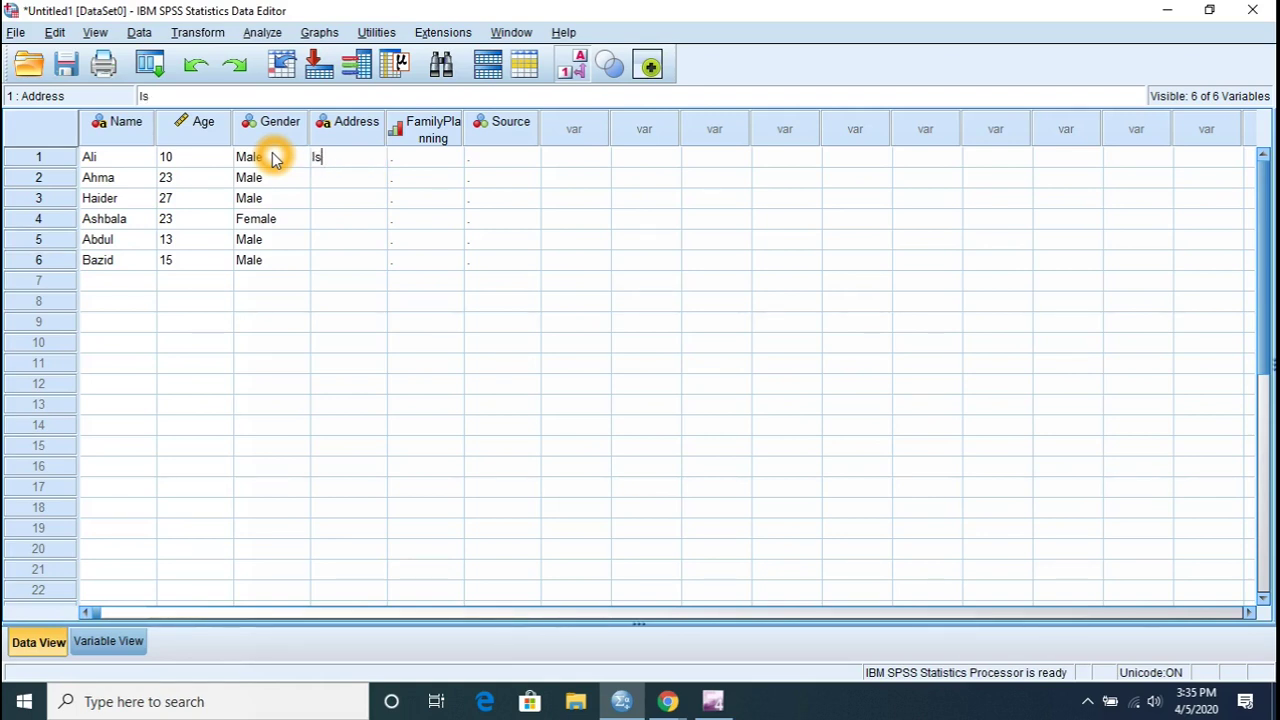
type("lamad")
key("Return")
key("Up")
type("islamabad")
key("Return")
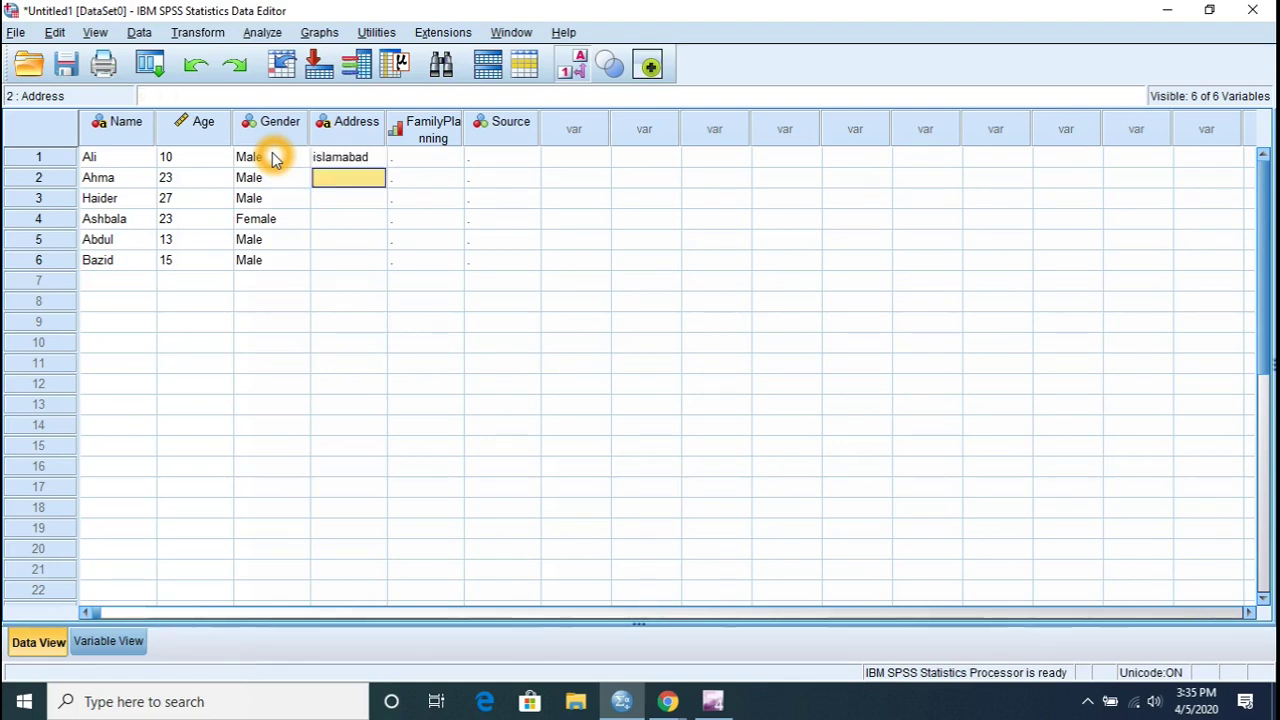
type("pes")
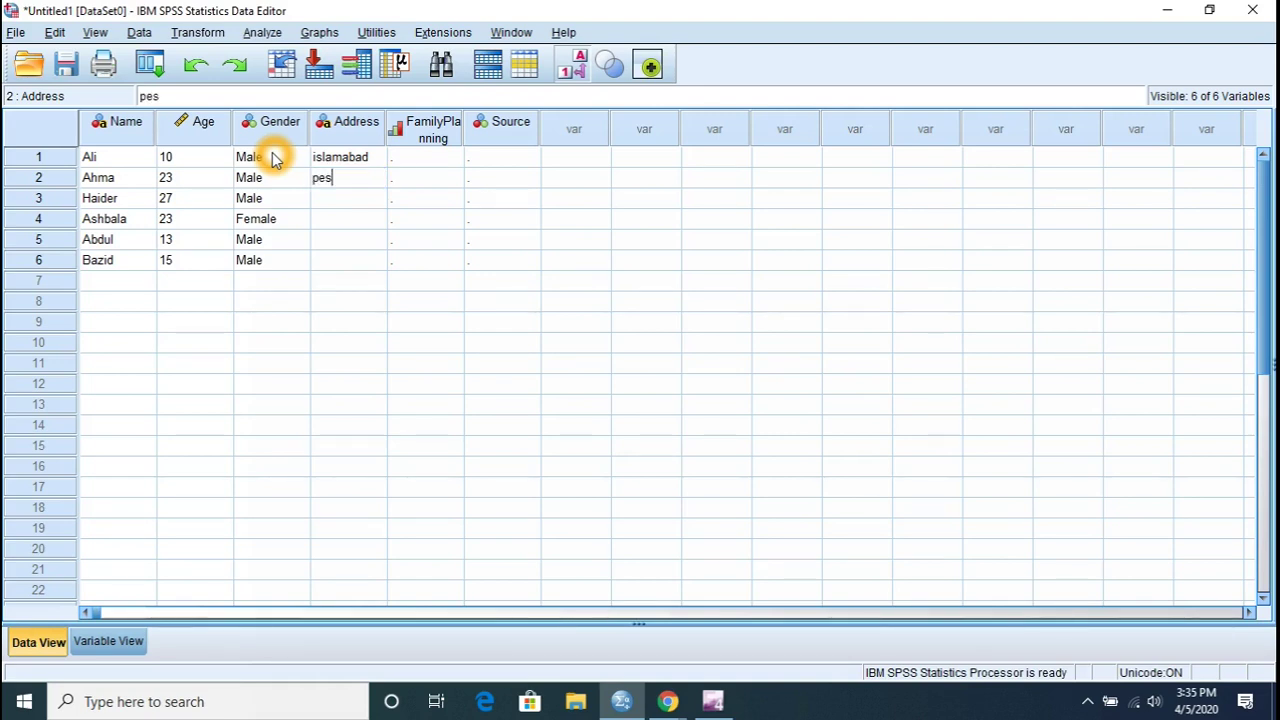
type("hawae")
key("Return")
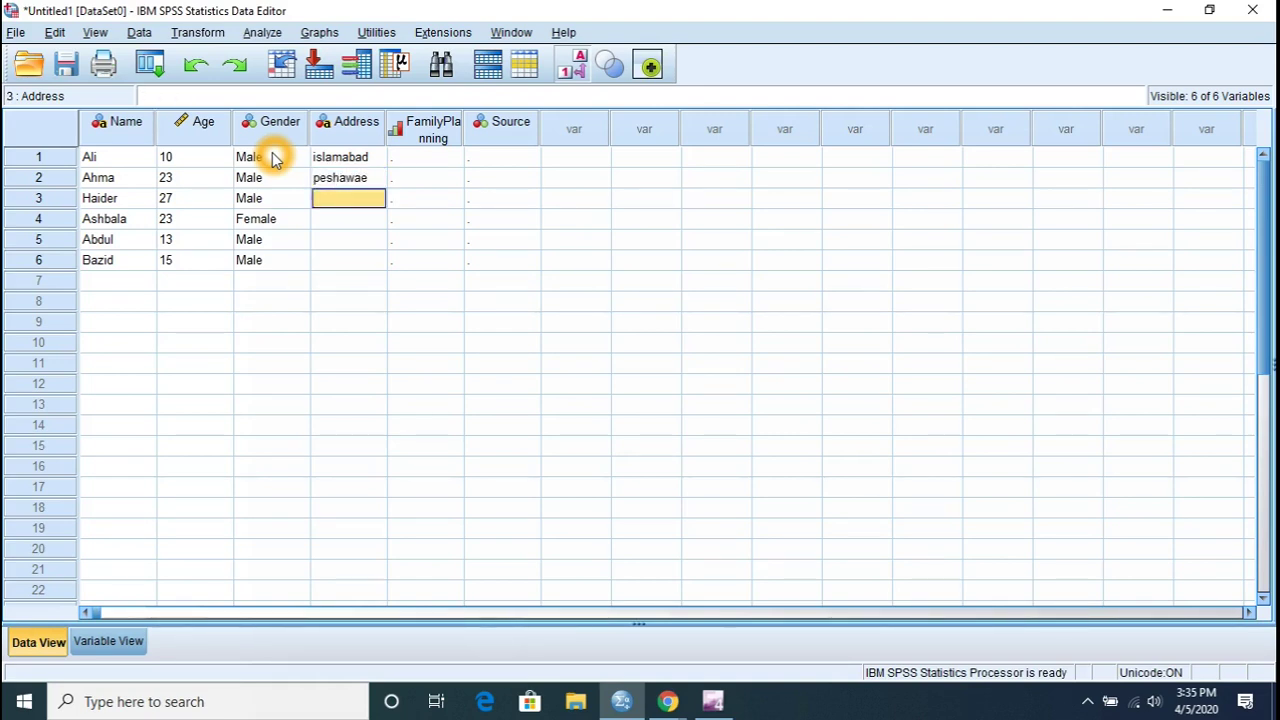
- Set the Address of the respondent in row 2 to "karachi"
double_click(365, 178)
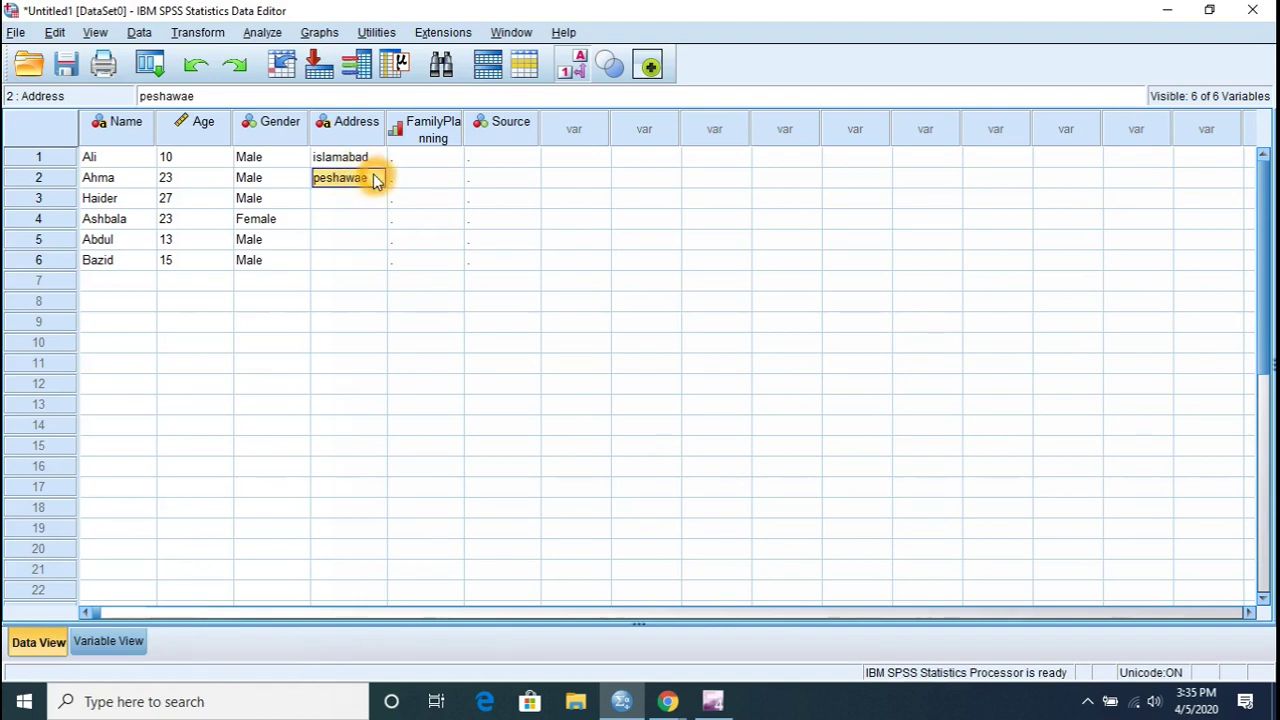
double_click(374, 175)
type("k")
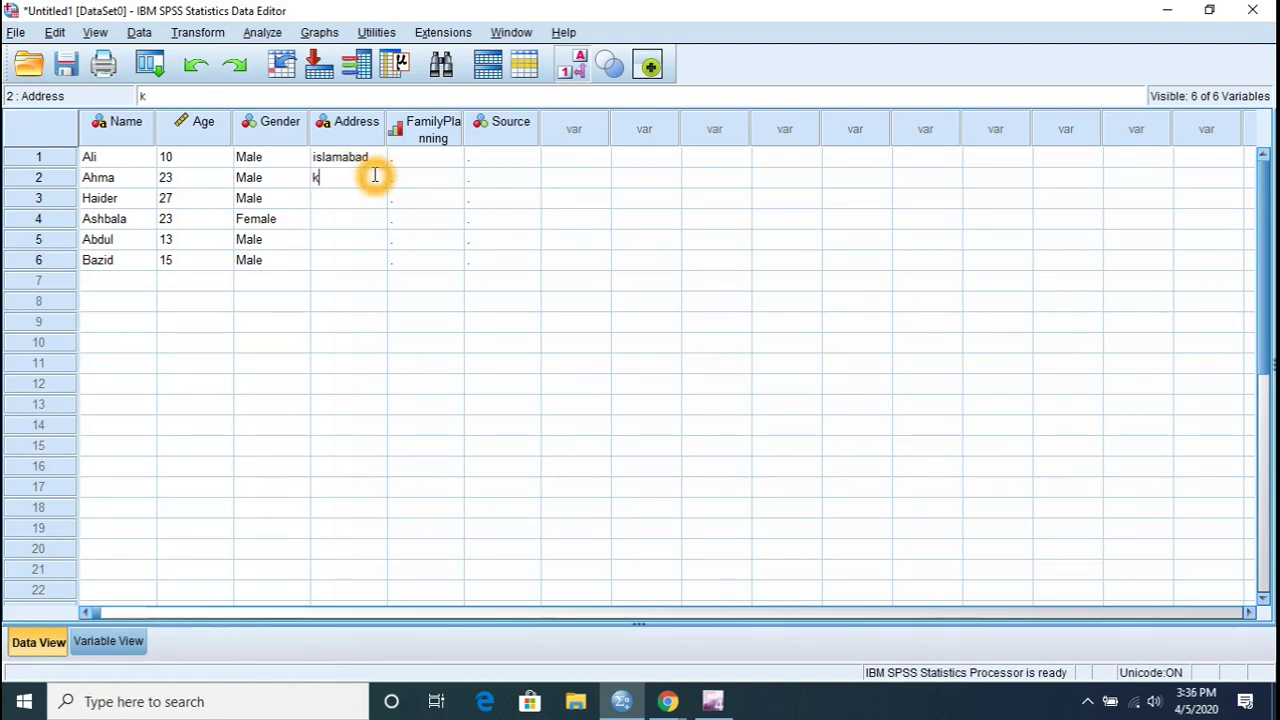
type("aracag")
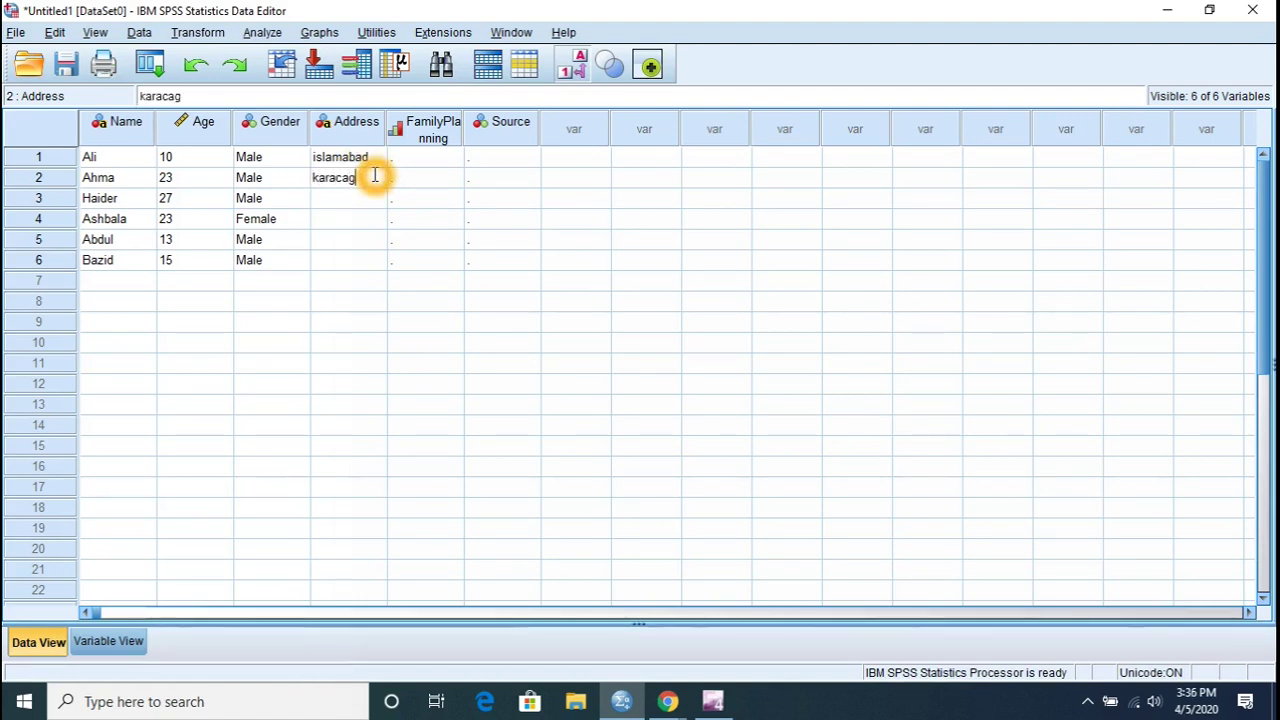
key("BackSpace")
type("gi")
key("BackSpace")
key("BackSpace")
type("hi")
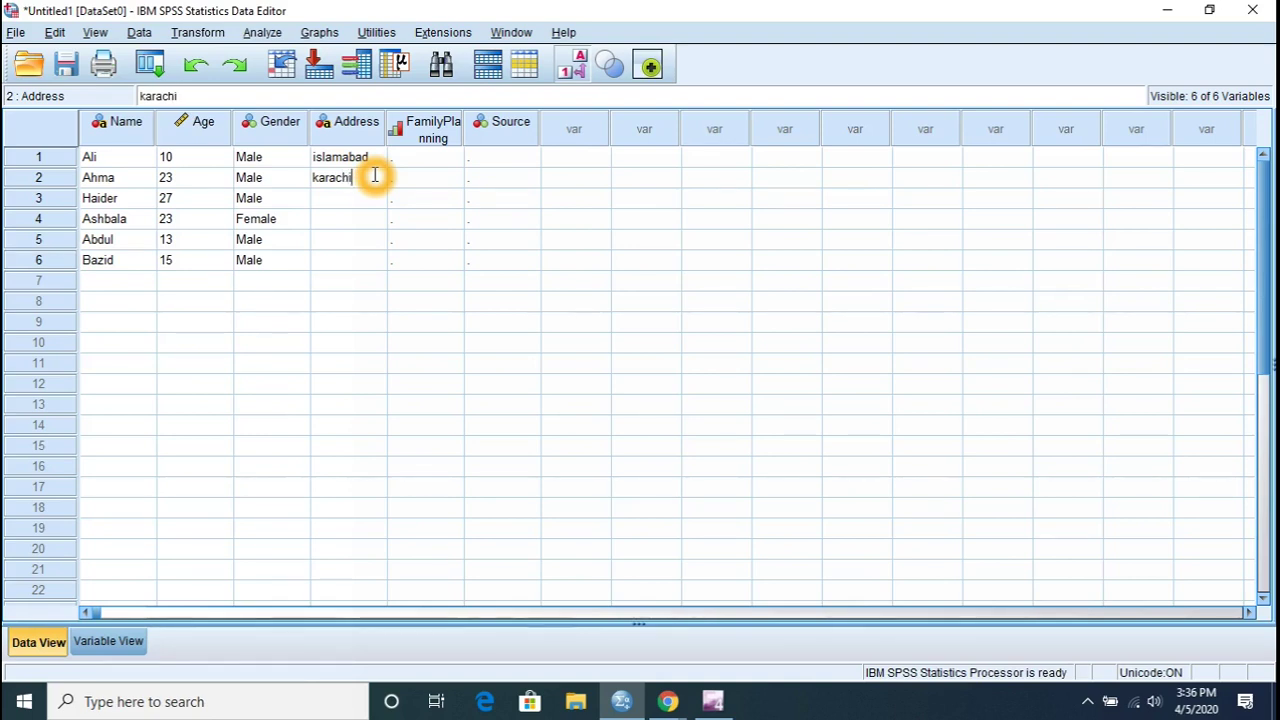
key("Return")
- Enter the Address "peshawar" for the respondent in row 3 and "newyork" for row 4
type("pes")
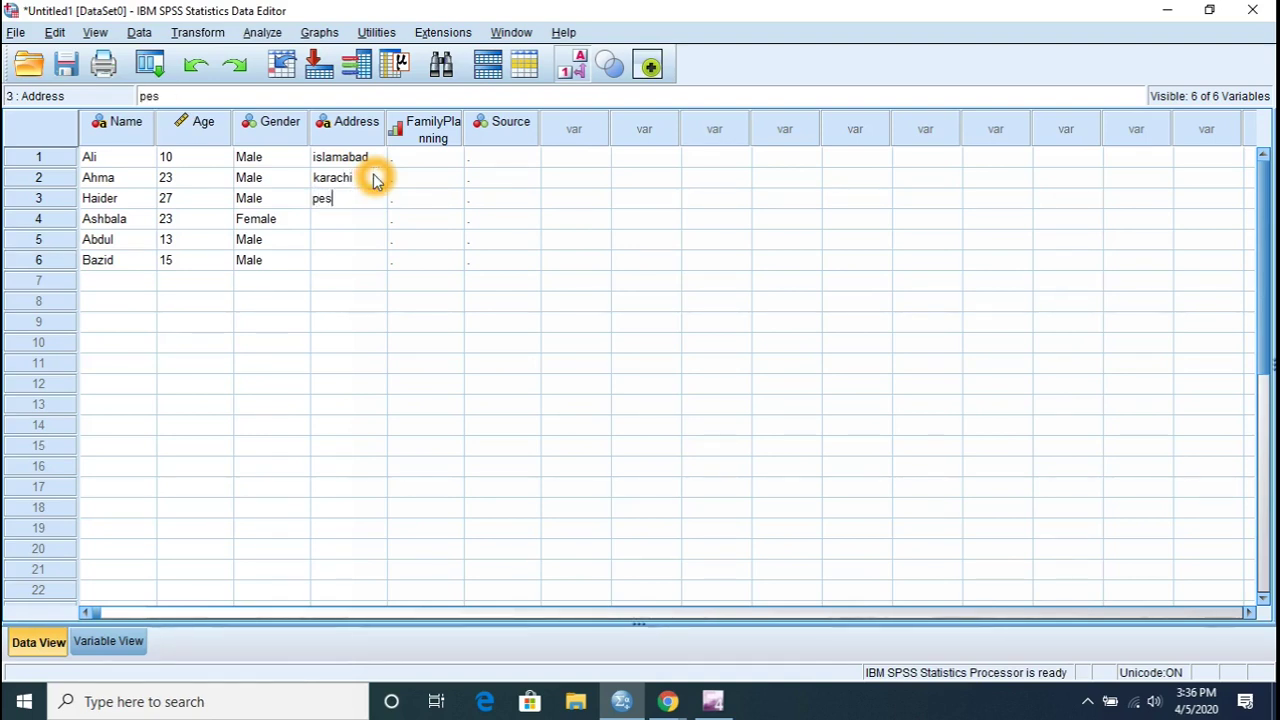
type("hawar")
key("Return")
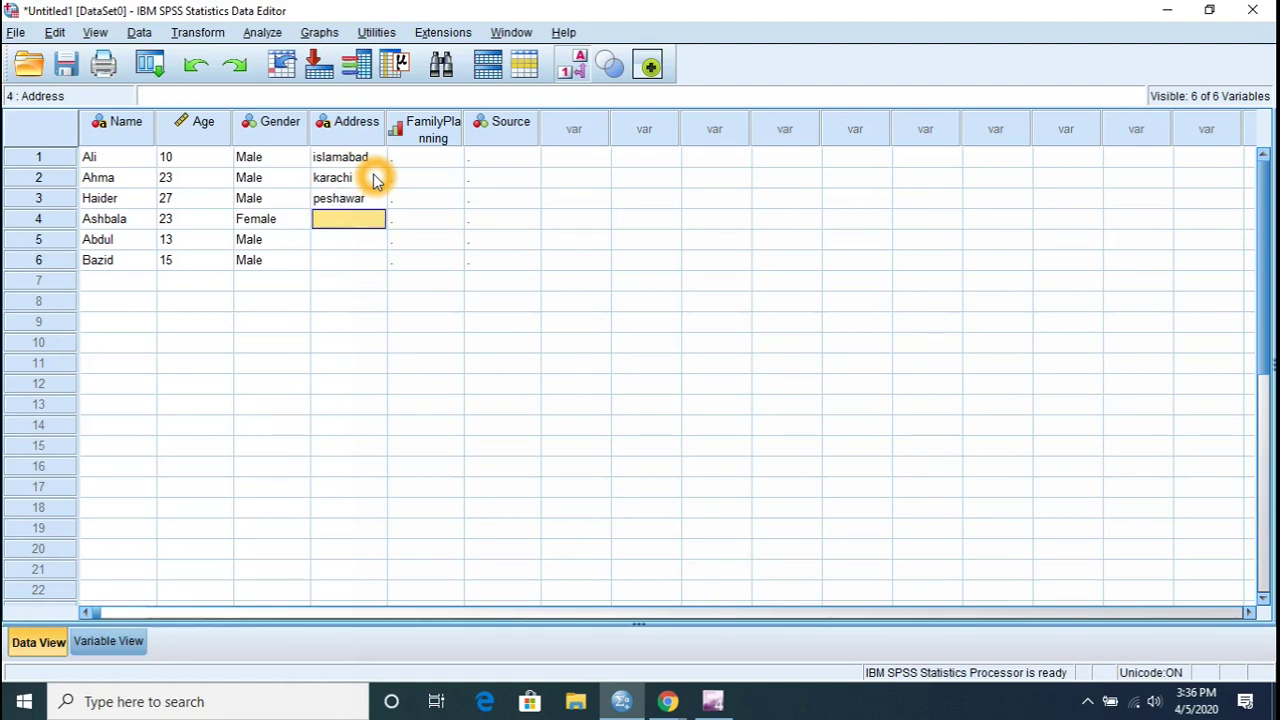
type("newyo")
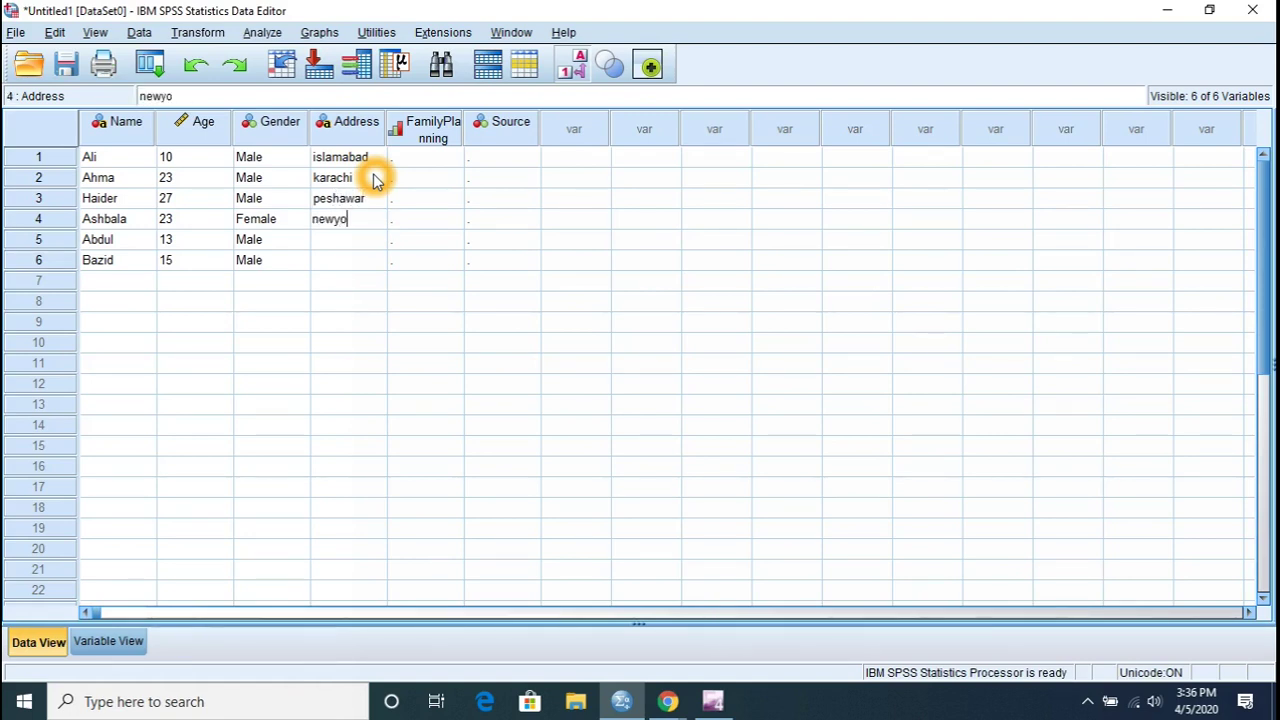
type("rk")
key("Return")
- Enter the Address "delhi" for the respondent in row 5 and "washington" for row 6
type("delhi")
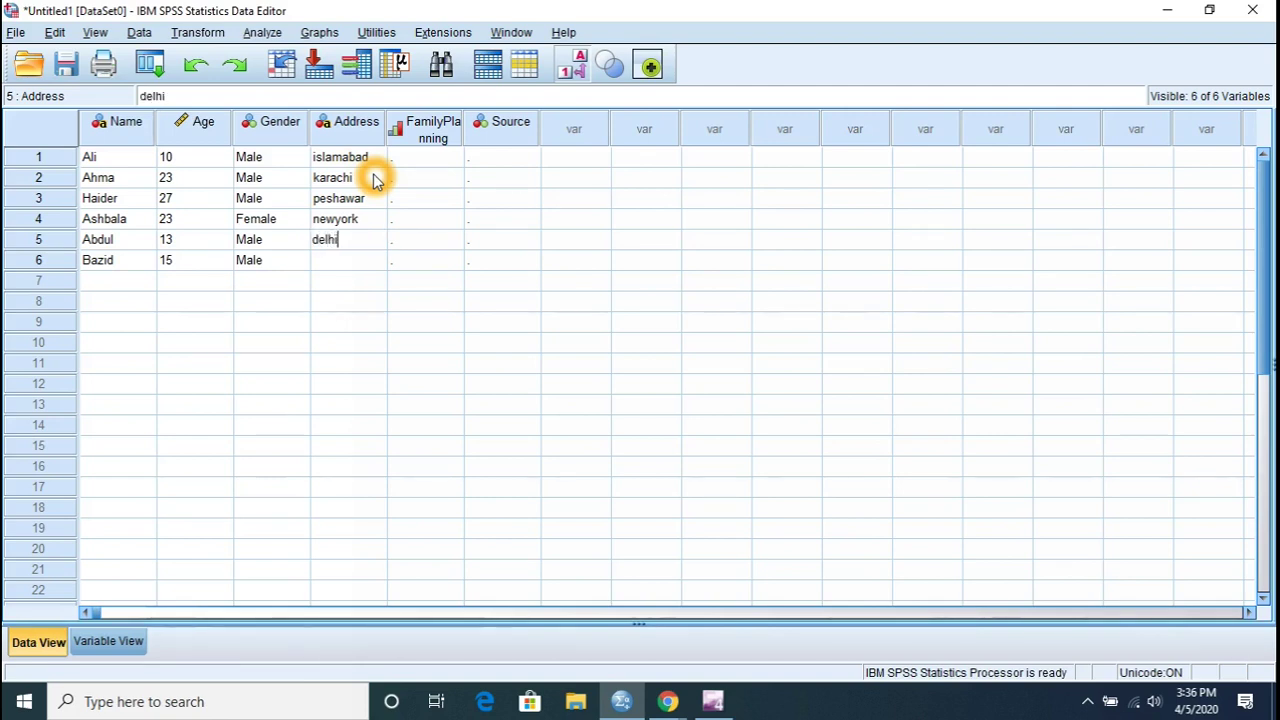
key("Return")
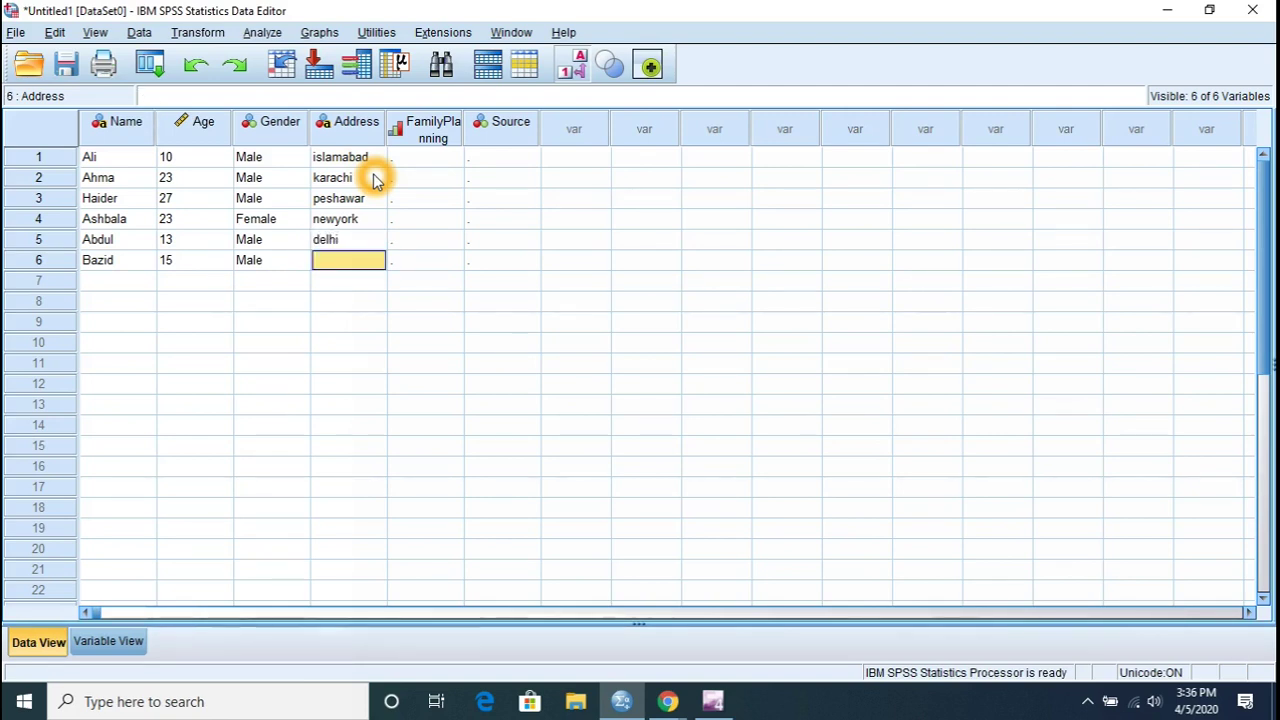
type("washington")
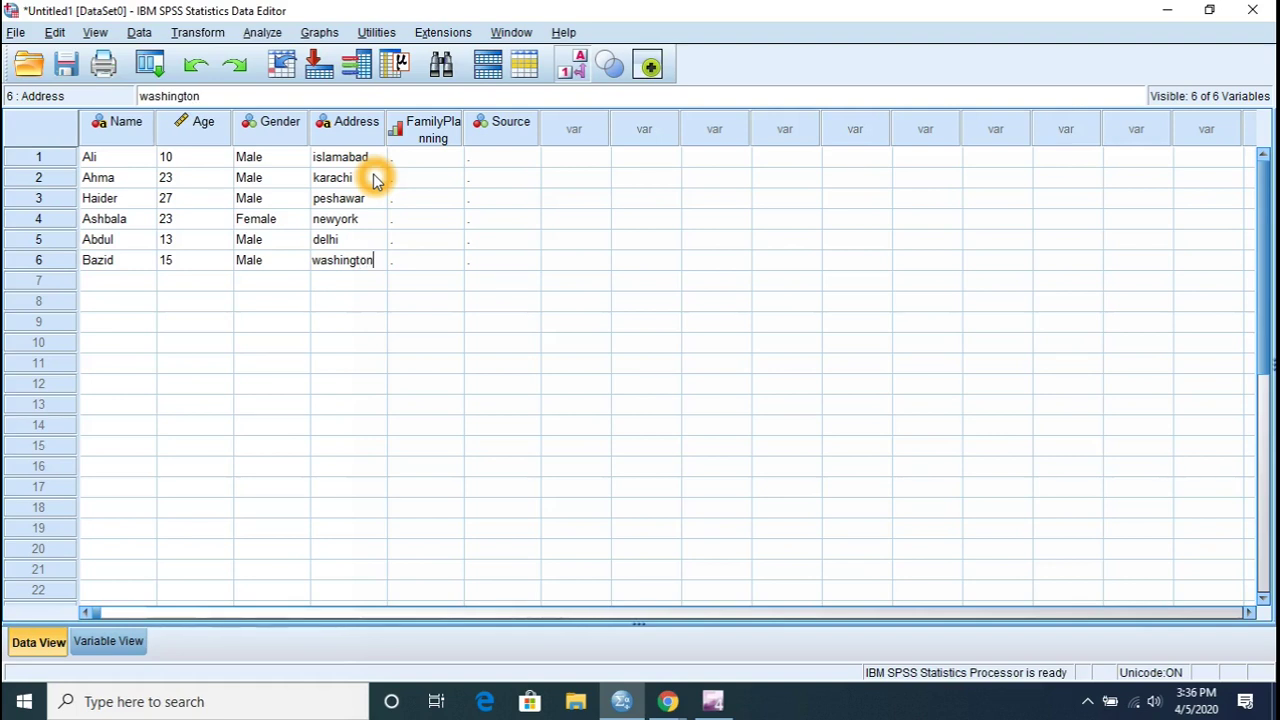
key("Tab")
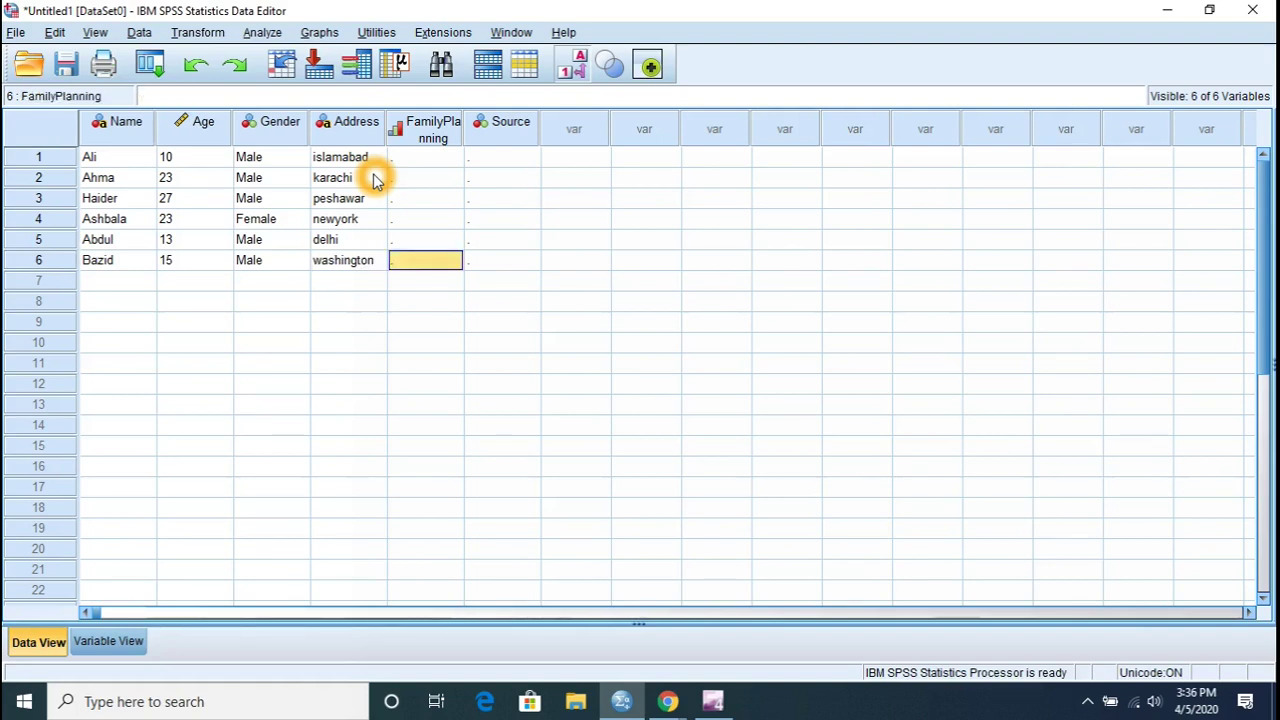
- Enter the FamilyPlanning code 1 (Yes) for the respondents in rows 1 and 2
key("Up")
key("Up")
key("Up")
key("Up")
key("Up")
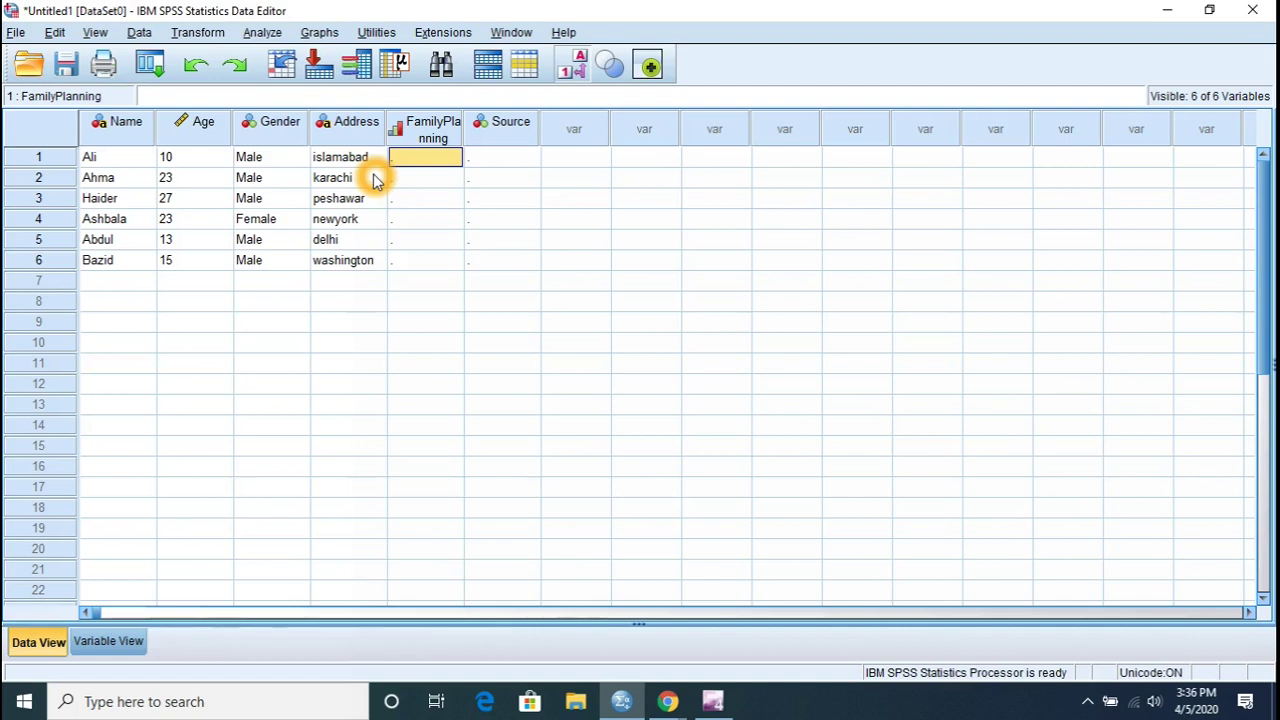
type("1")
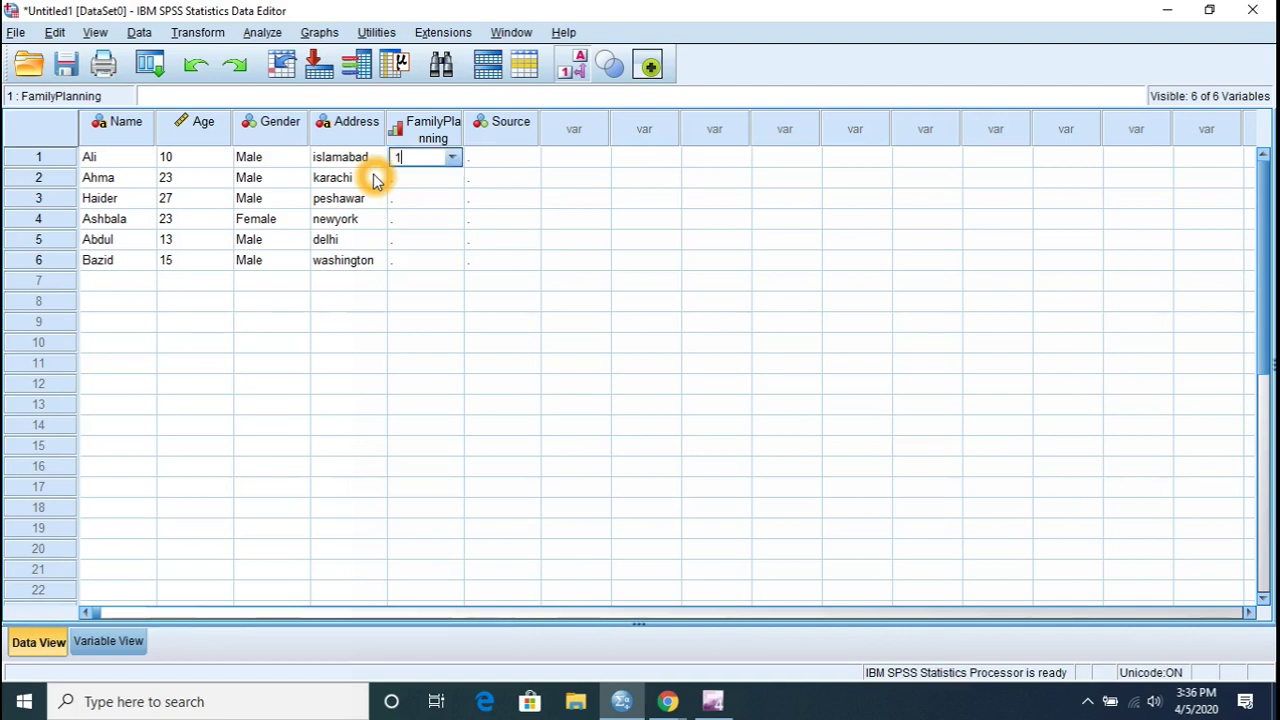
key("Return")
type("1")
key("Return")
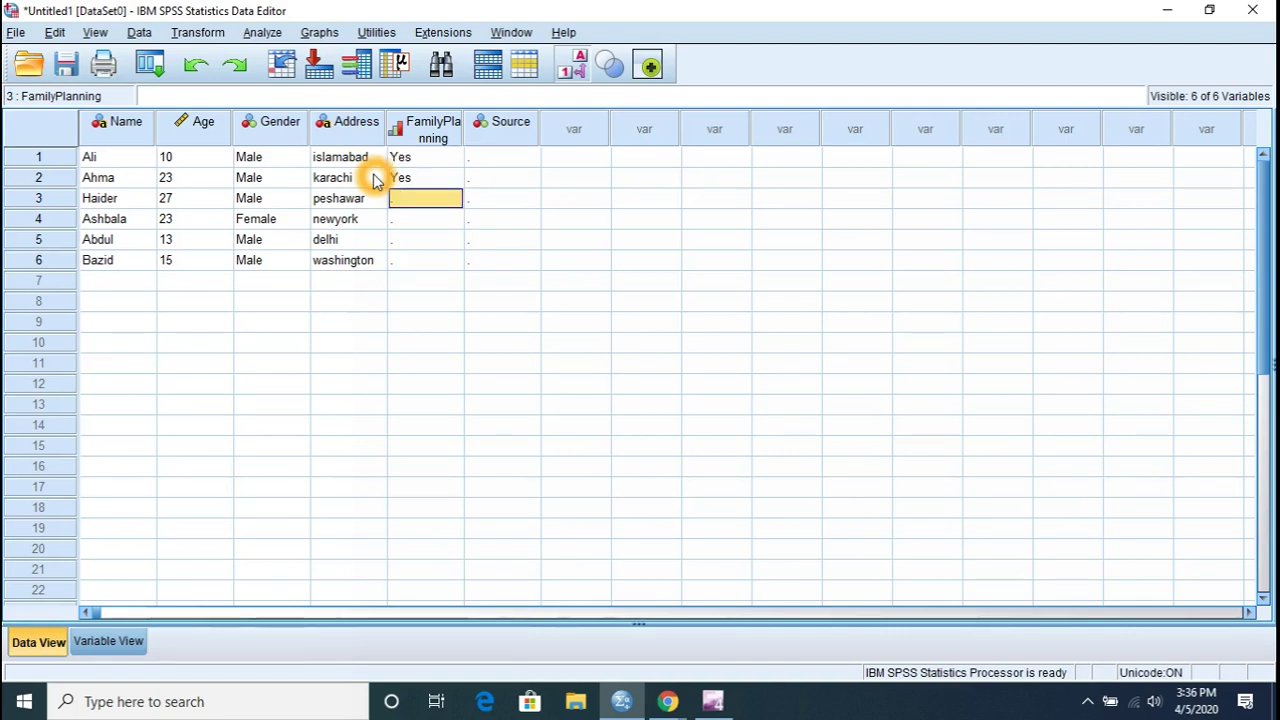
- Enter the FamilyPlanning code 2 (No) for rows 3 and 4 and 1 (Yes) for rows 5 and 6
type("2")
key("Return")
type("2")
key("Return")
type("1")
key("Return")
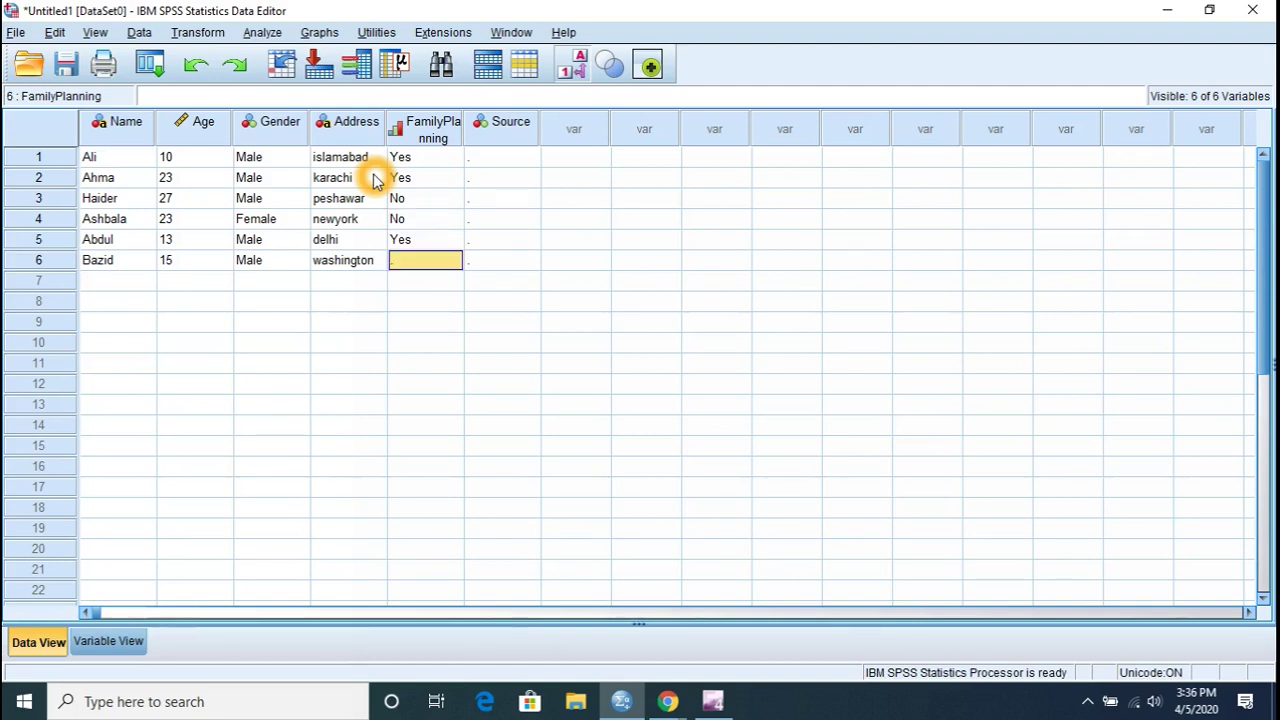
type("1")
key("Return")
- Enter the Source code 1 (Television) for the respondents in rows 1 to 3
key("Right")
key("Up")
key("Up")
key("Up")
key("Up")
key("Up")
key("Up")
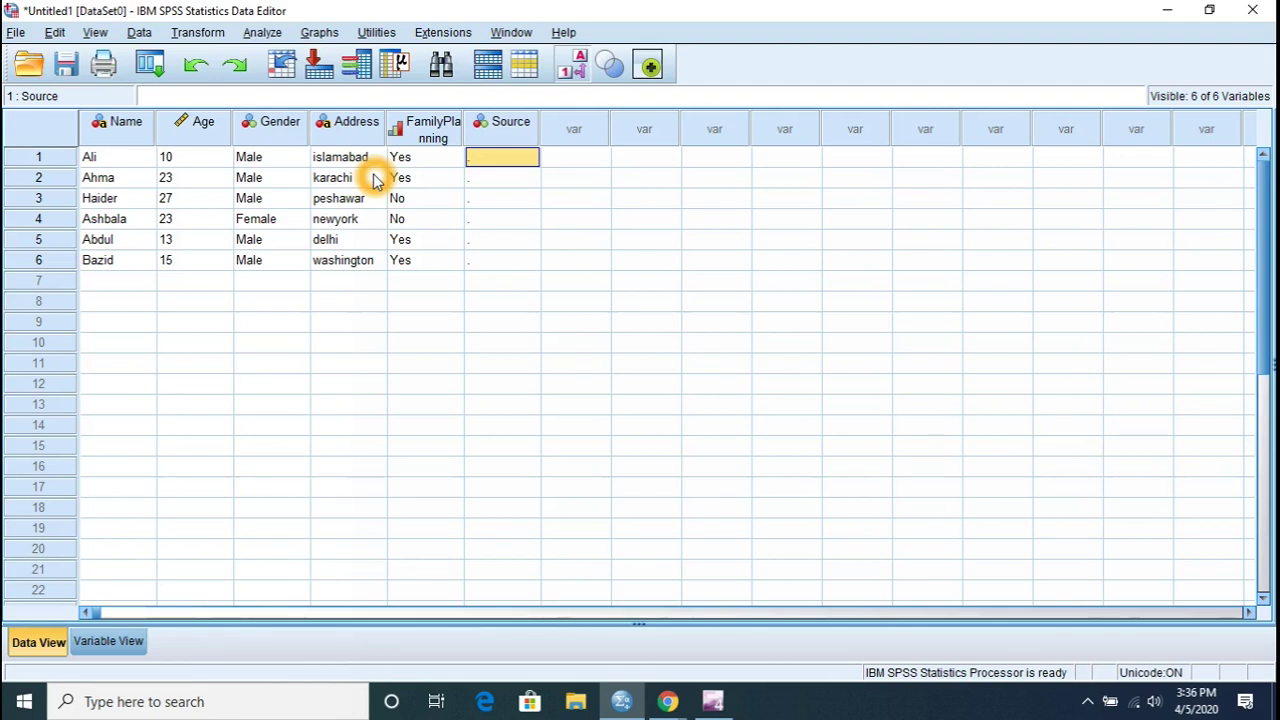
type("1")
key("Return")
type("1")
key("Return")
key("1")
key("Return")
- Enter the Source code 2 (Radio) for rows 4 and 5 and 1 (Television) for row 6
type("2")
key("Return")
type("2")
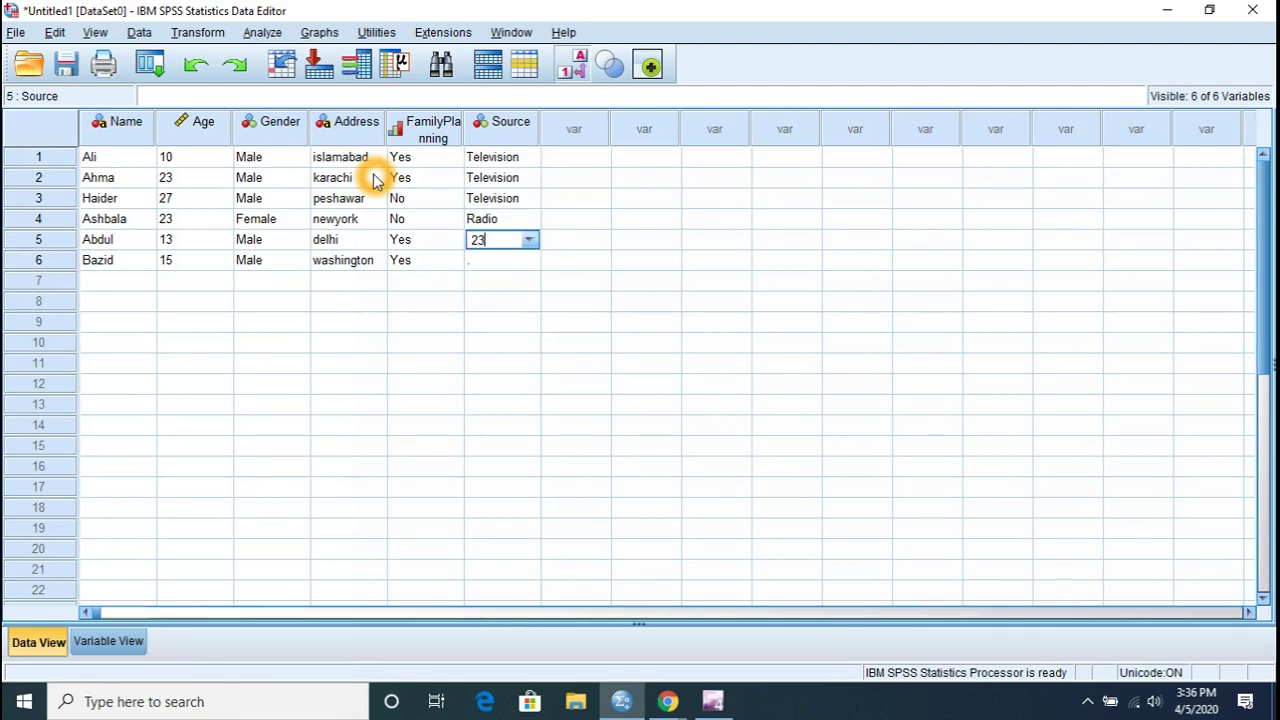
key("Return")
type("1")
key("Return")
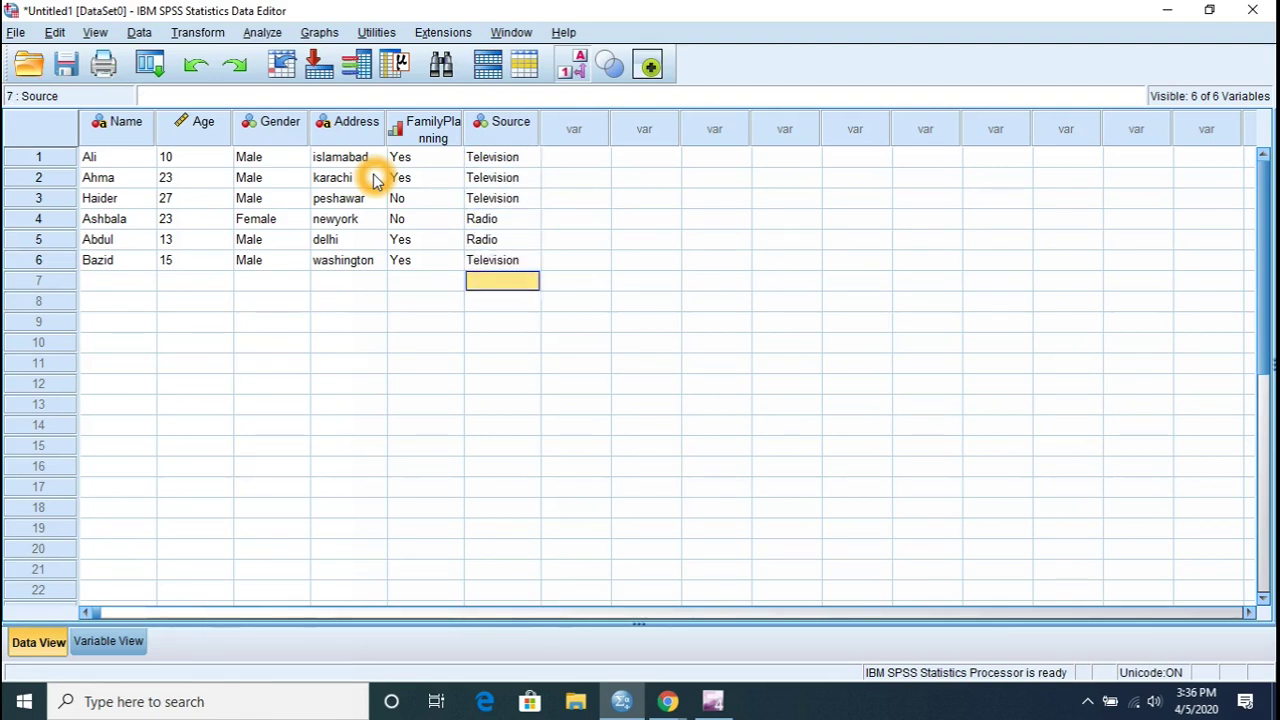
key("Up")
key("Up")
key("Up")
key("Up")
key("Up")
key("Up")
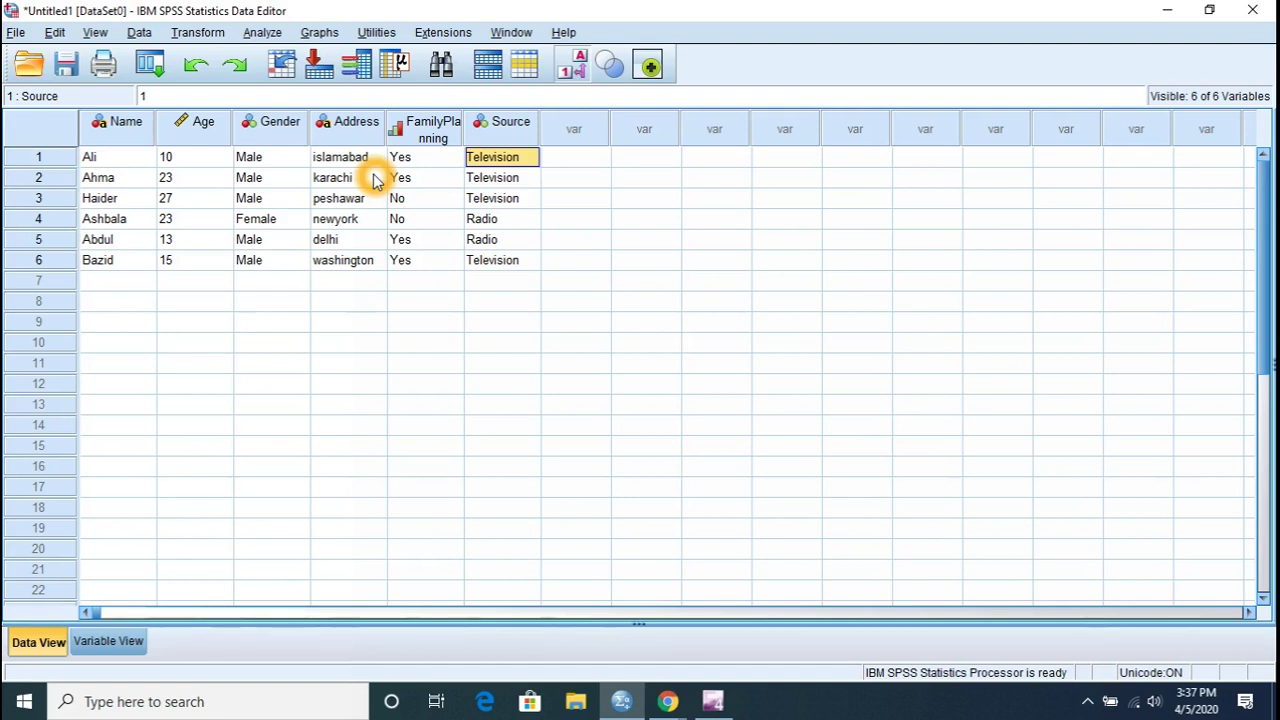
- Start a Frequencies analysis from the descriptive statistics and add Gender as its first variable
left_click(253, 32)
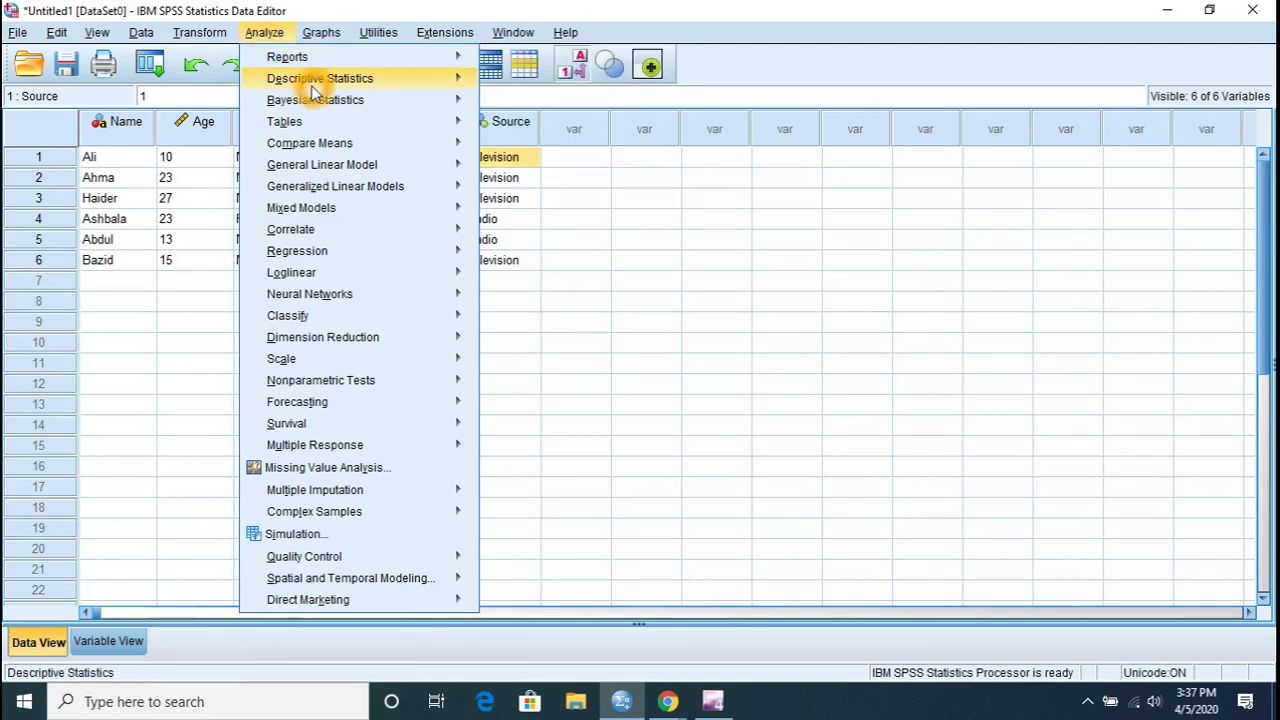
mouse_move(336, 86)
left_click(398, 89)
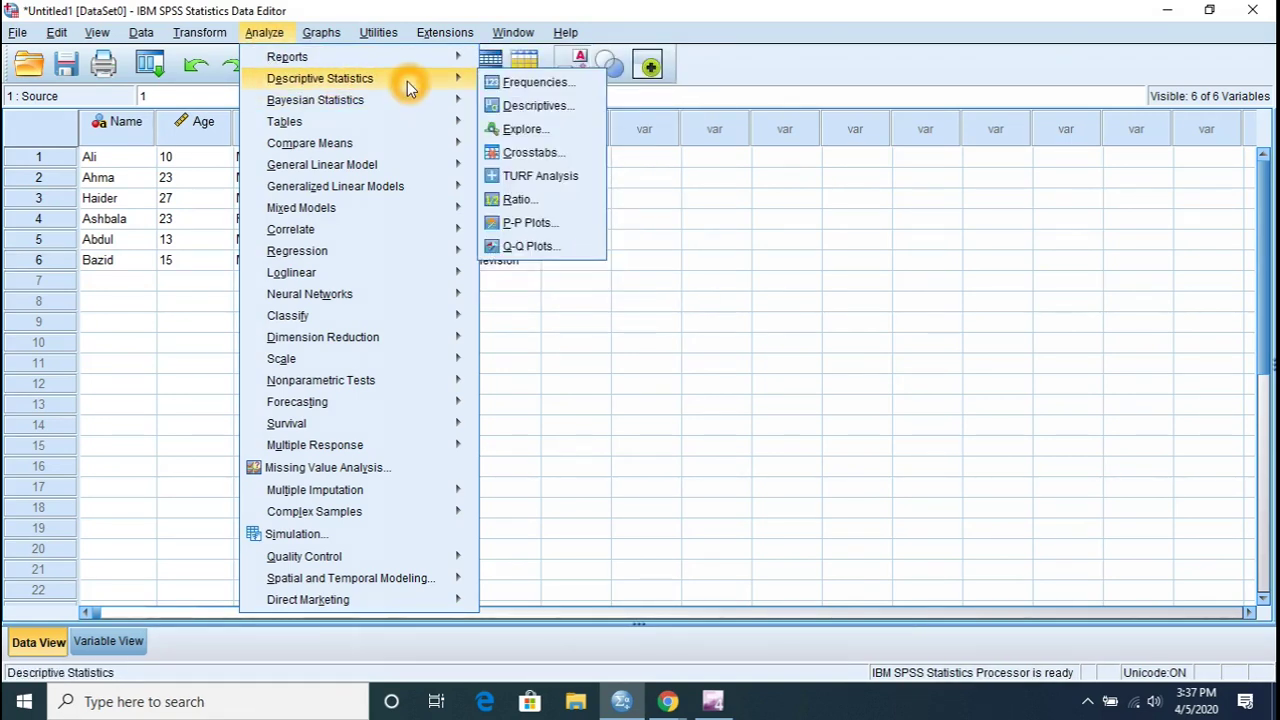
left_click(506, 88)
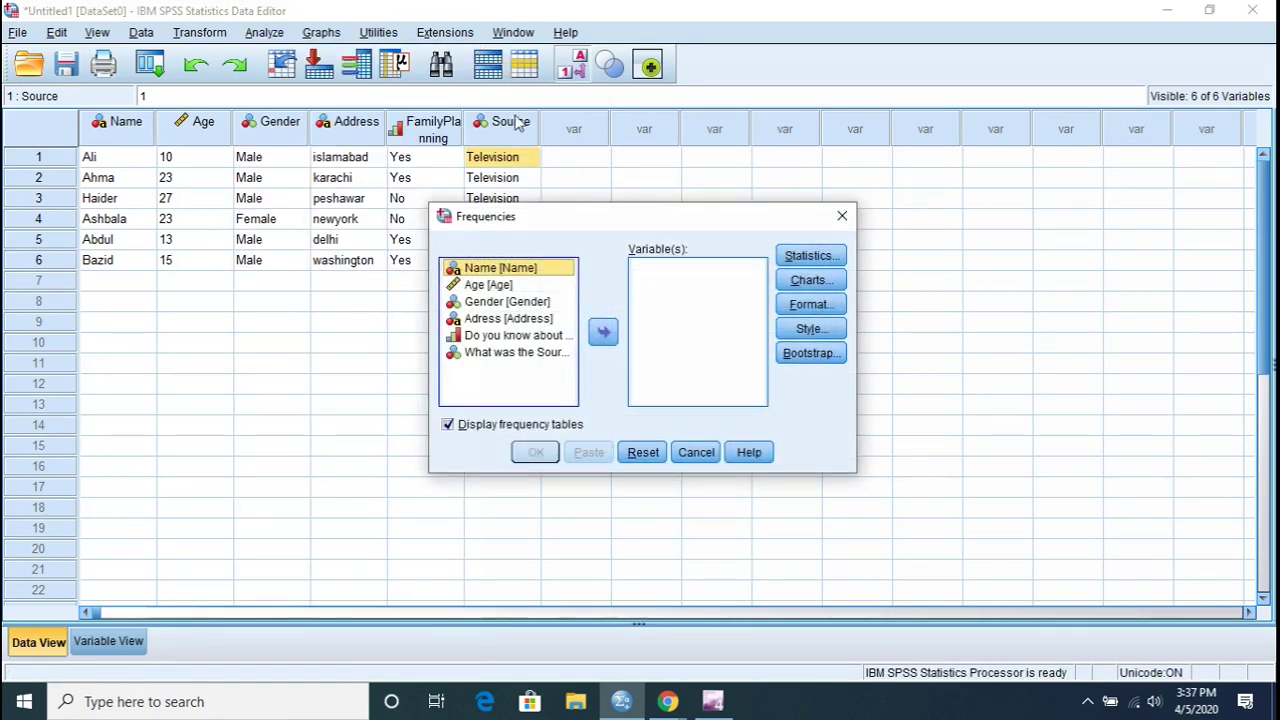
left_click(537, 262)
left_click(540, 335)
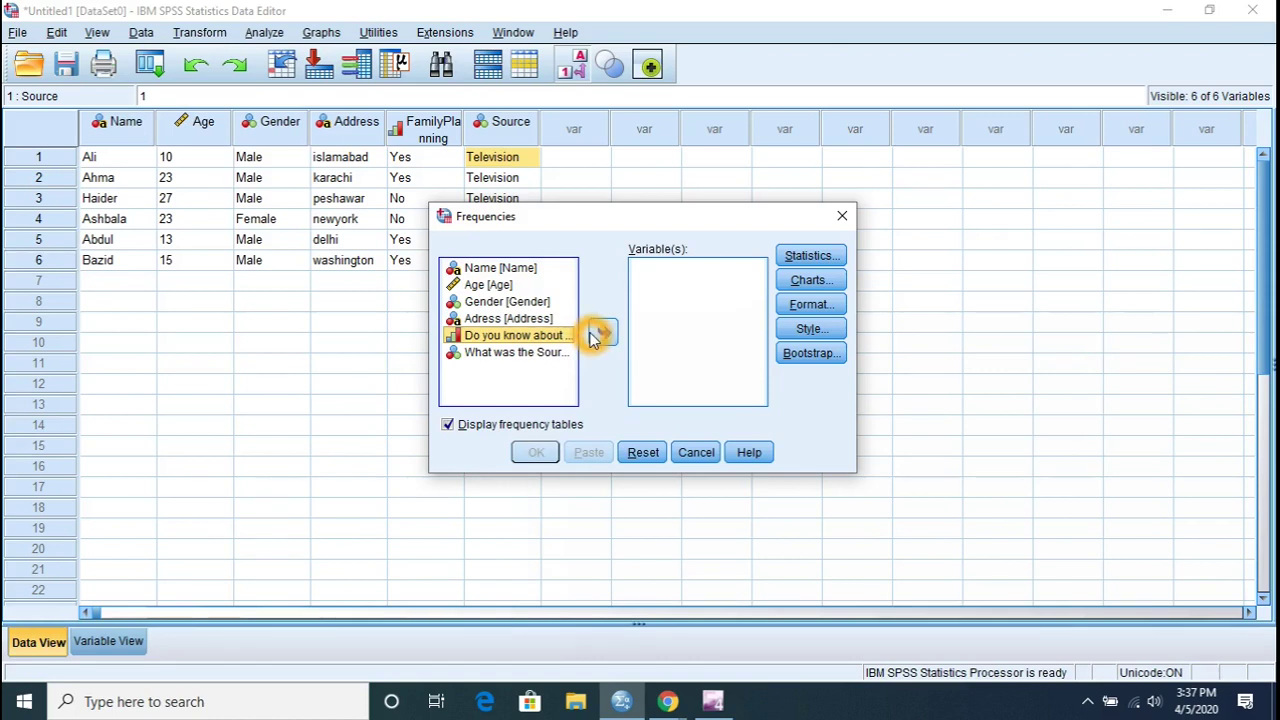
left_click(538, 301)
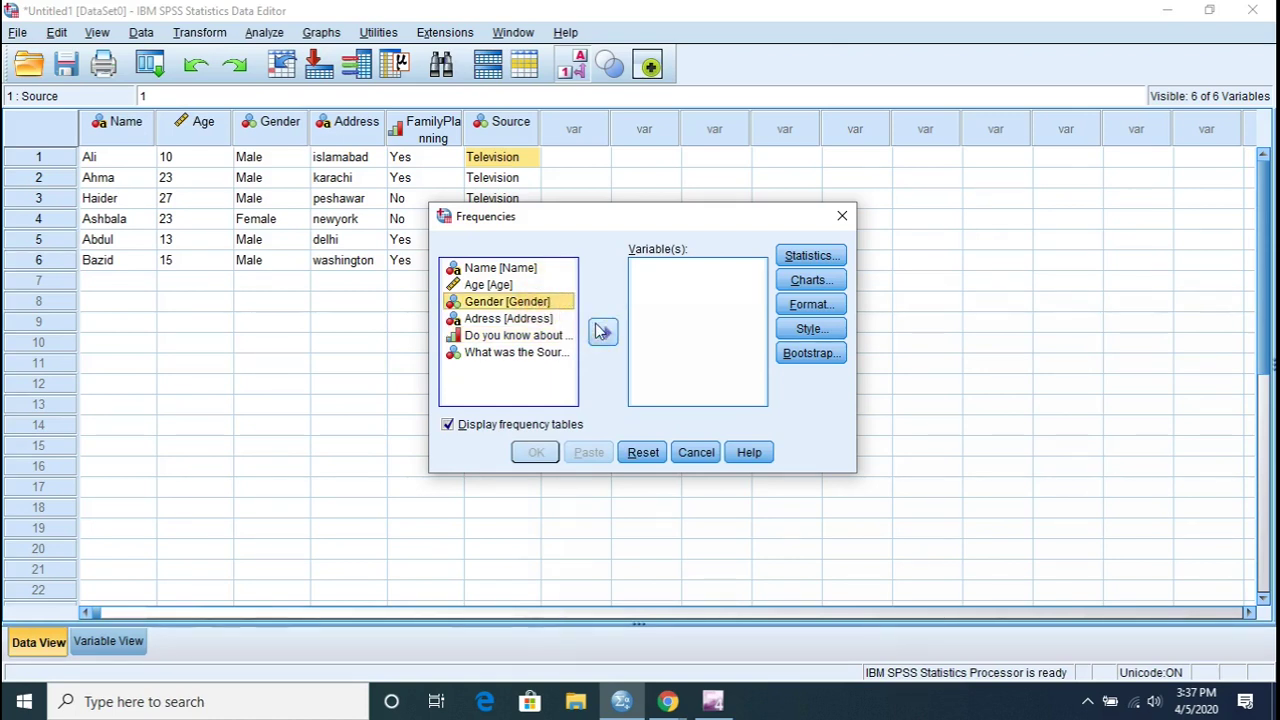
left_click(602, 332)
- Add the family planning question and the source question to the variables of the Frequencies analysis
left_click(540, 335)
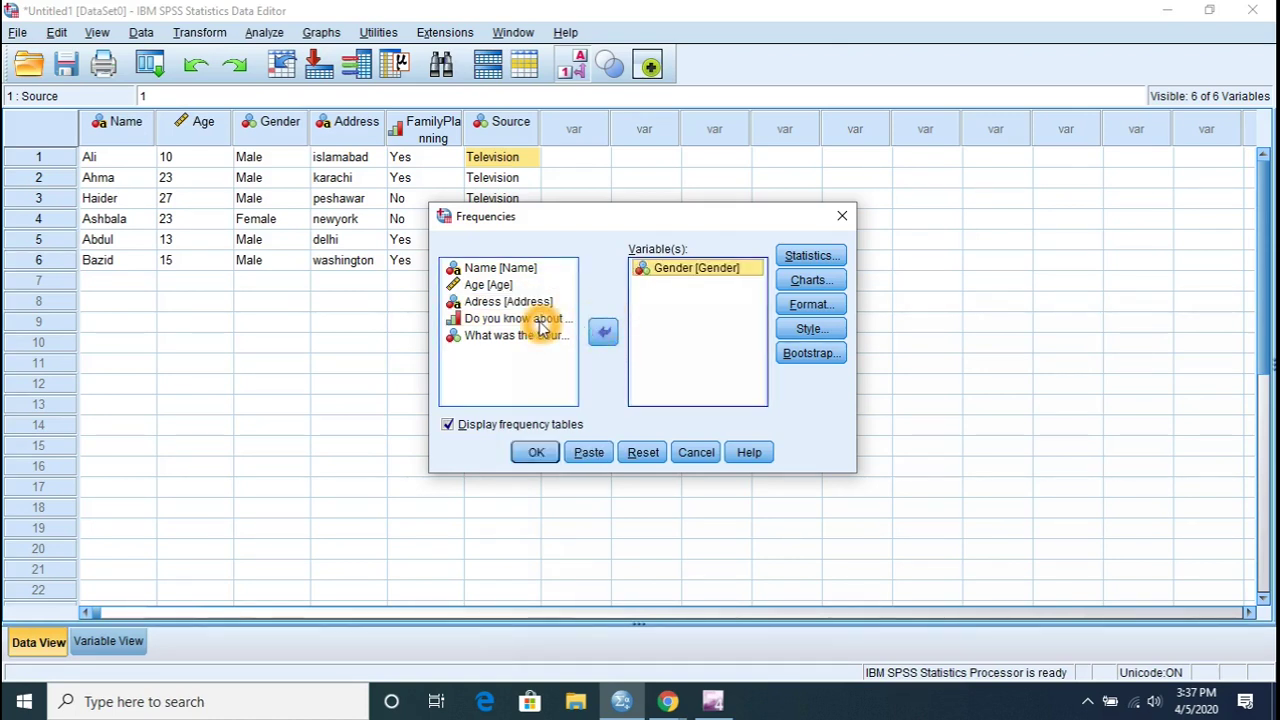
left_click(538, 320)
left_click(602, 333)
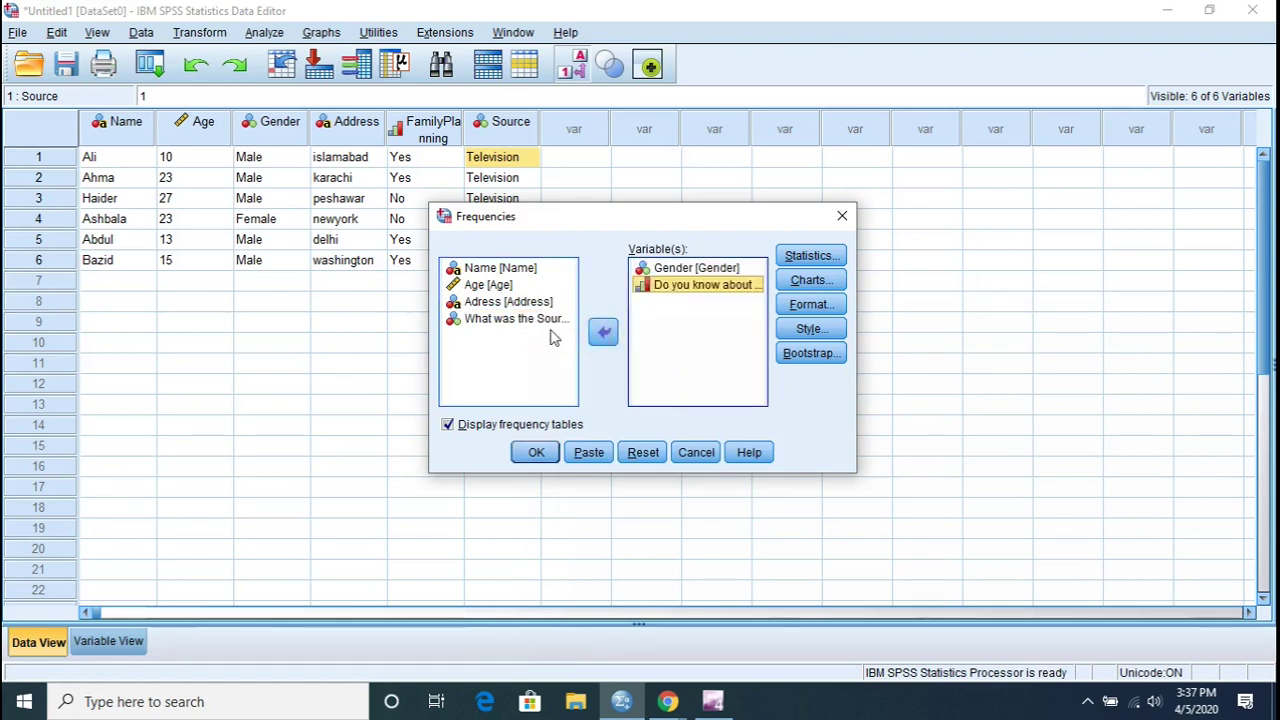
left_click(545, 320)
left_click(602, 332)
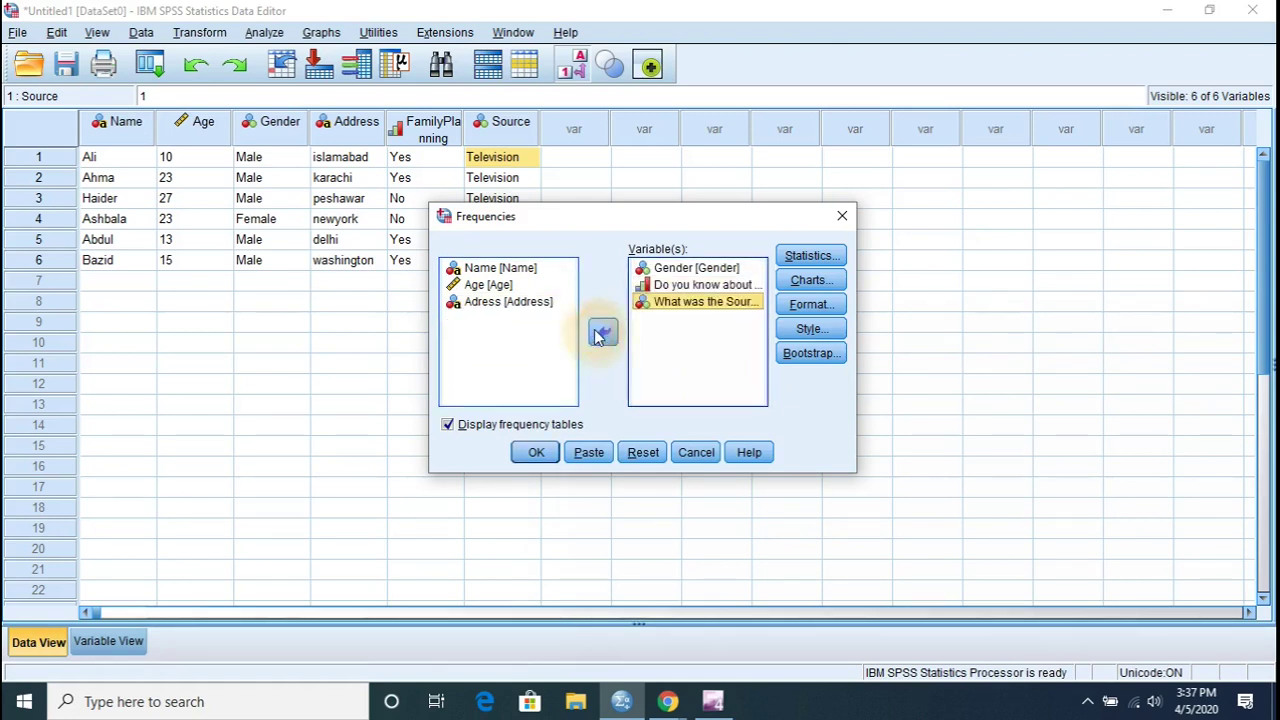
- Set the chart type of the Frequencies analysis to pie charts and run it
left_click(818, 288)
left_click(818, 288)
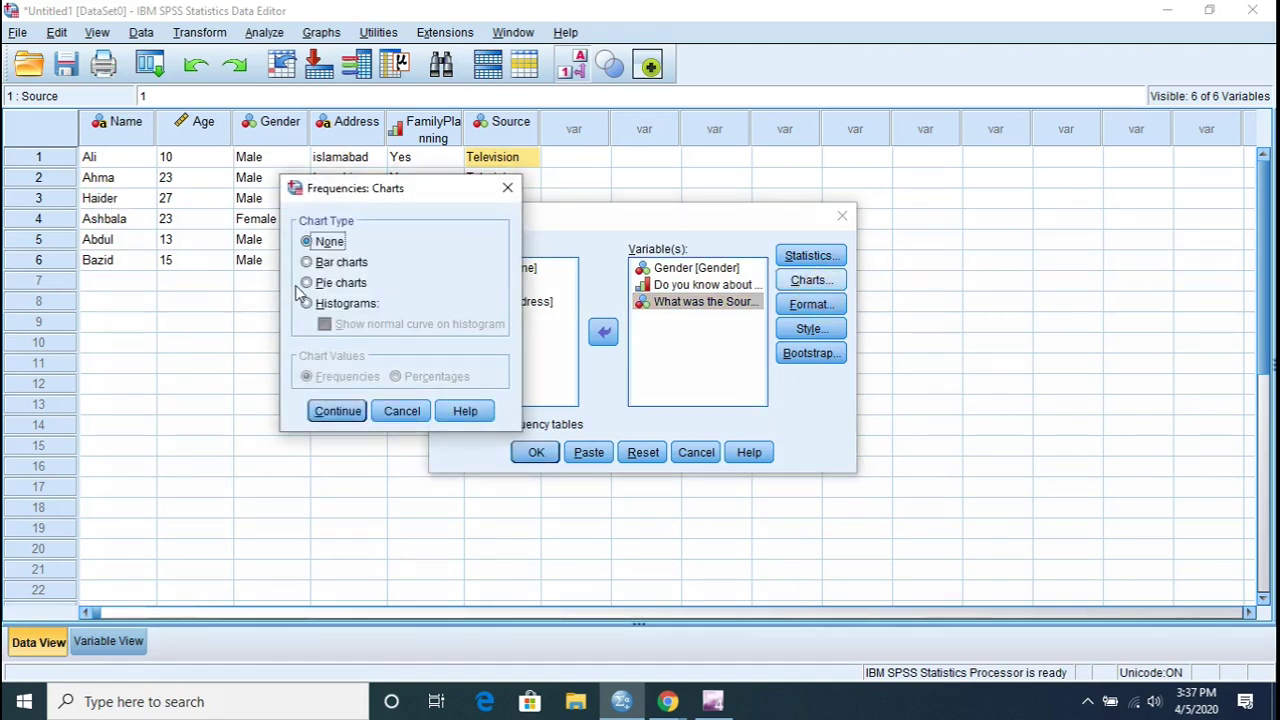
left_click(306, 283)
left_click(348, 411)
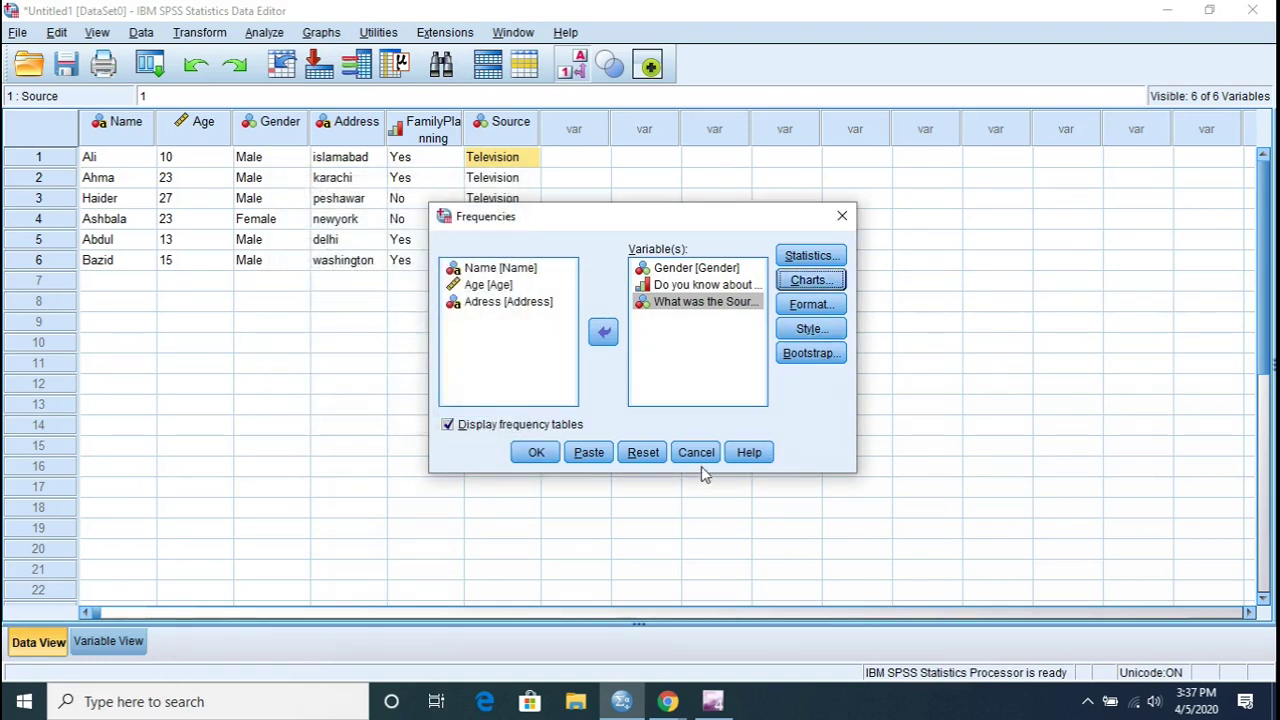
left_click(538, 455)
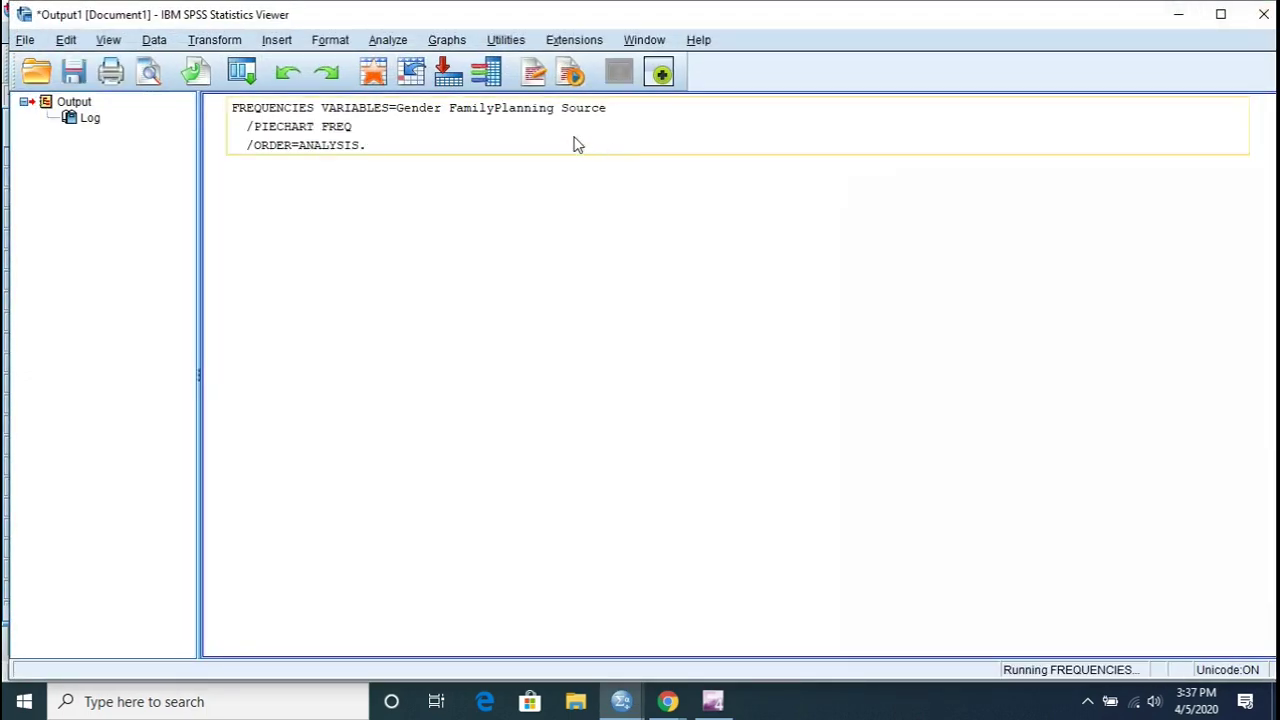
left_click(543, 115)
double_click(543, 115)
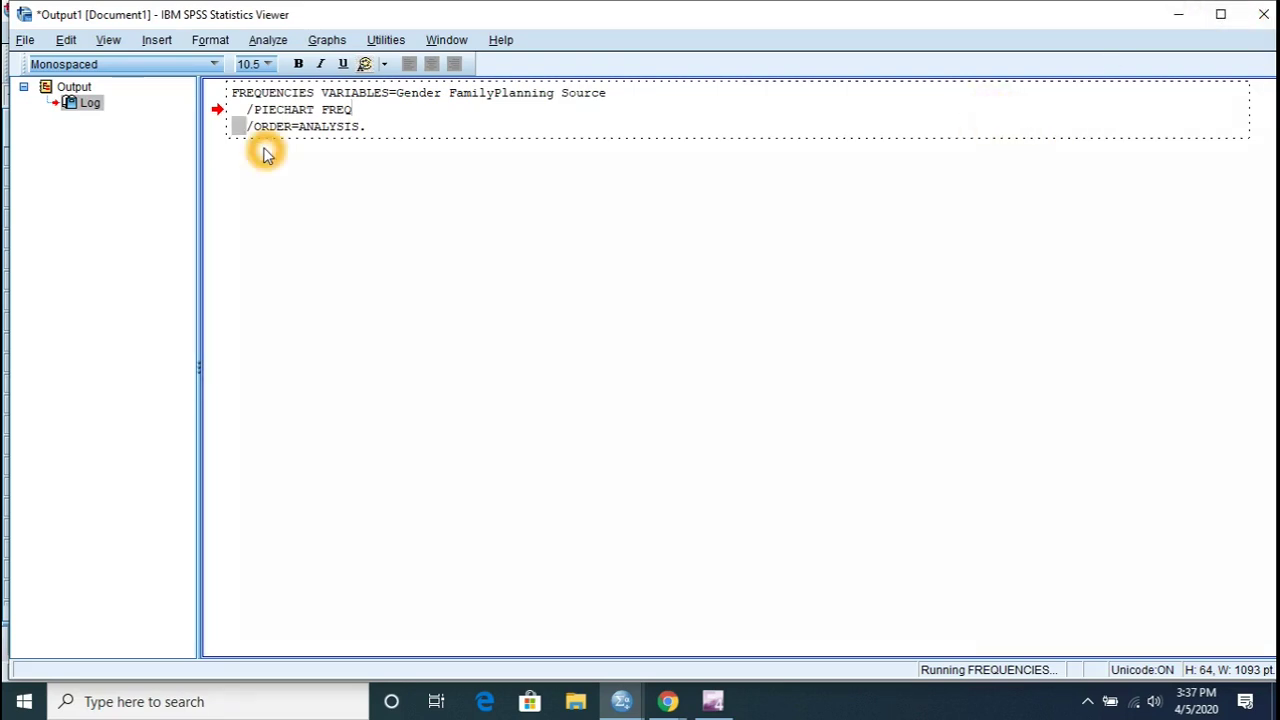
double_click(283, 109)
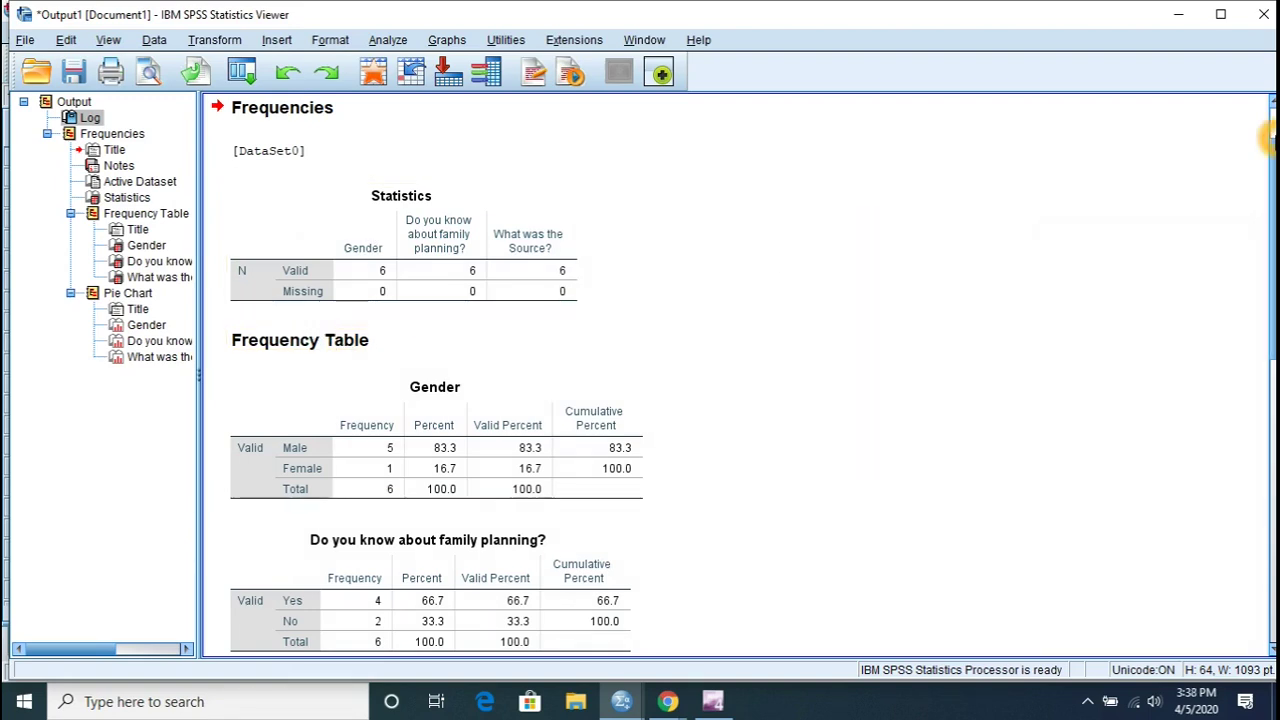
- Examine the frequency tables for Gender, family planning and source and the pie chart section of the output, postponing the IBM feedback request
scroll(735, 375, "up", 1)
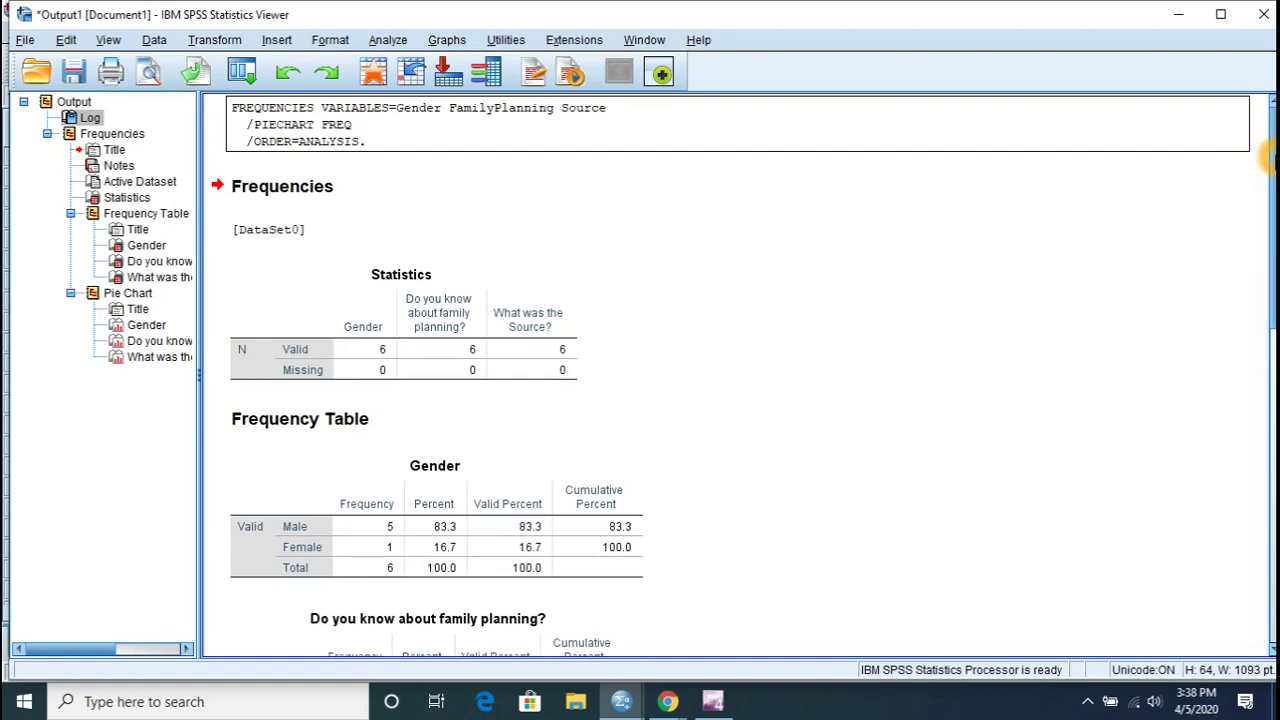
left_click(1268, 175)
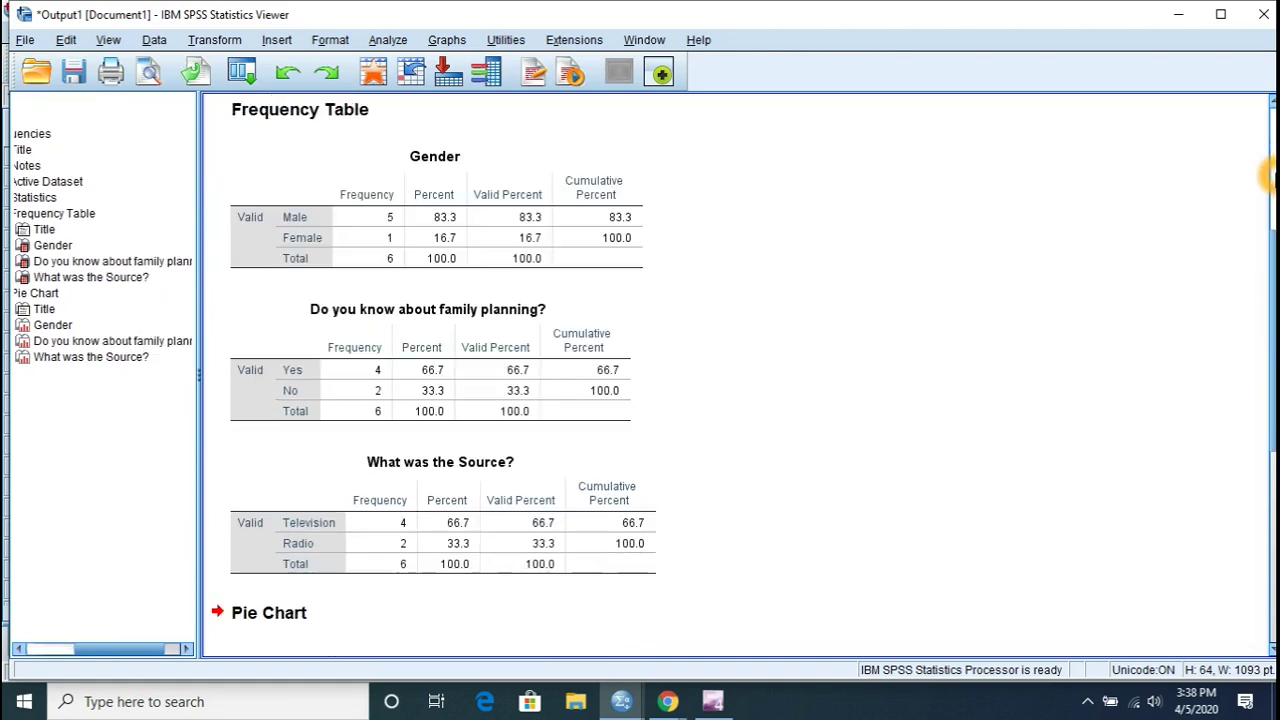
left_click(1268, 175)
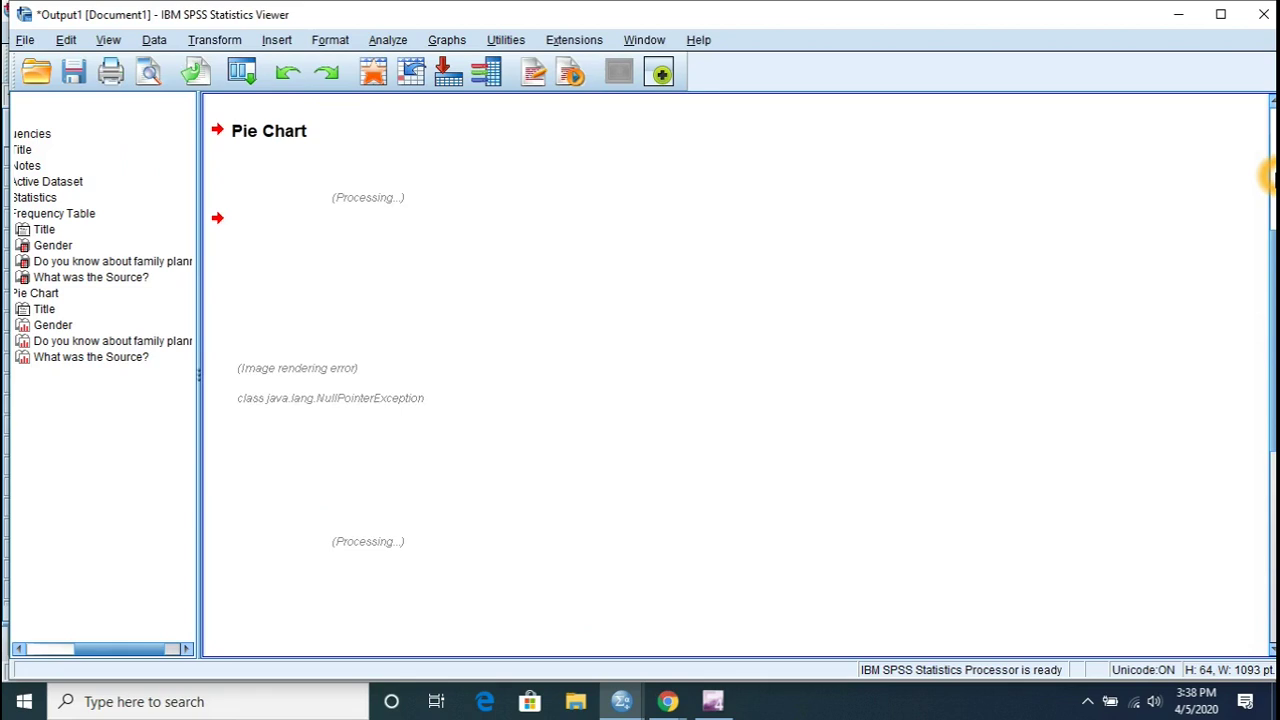
left_click(1268, 175)
left_click(1268, 175)
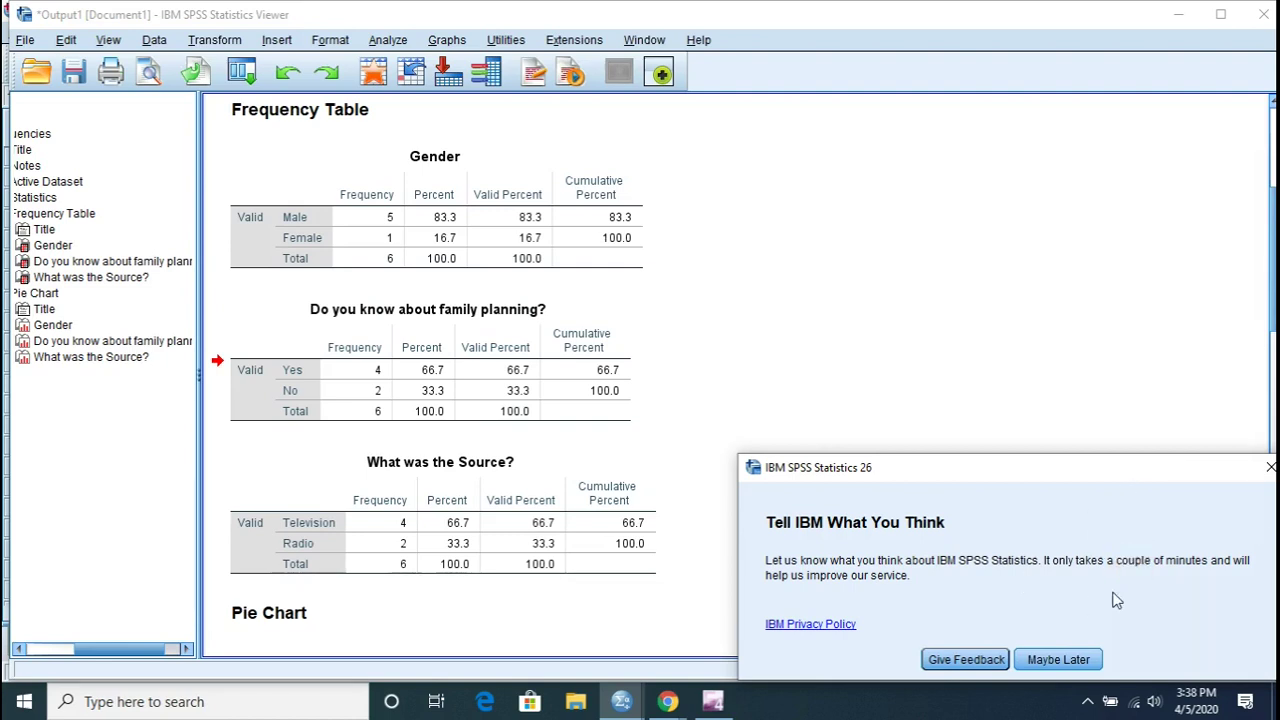
left_click(1043, 655)
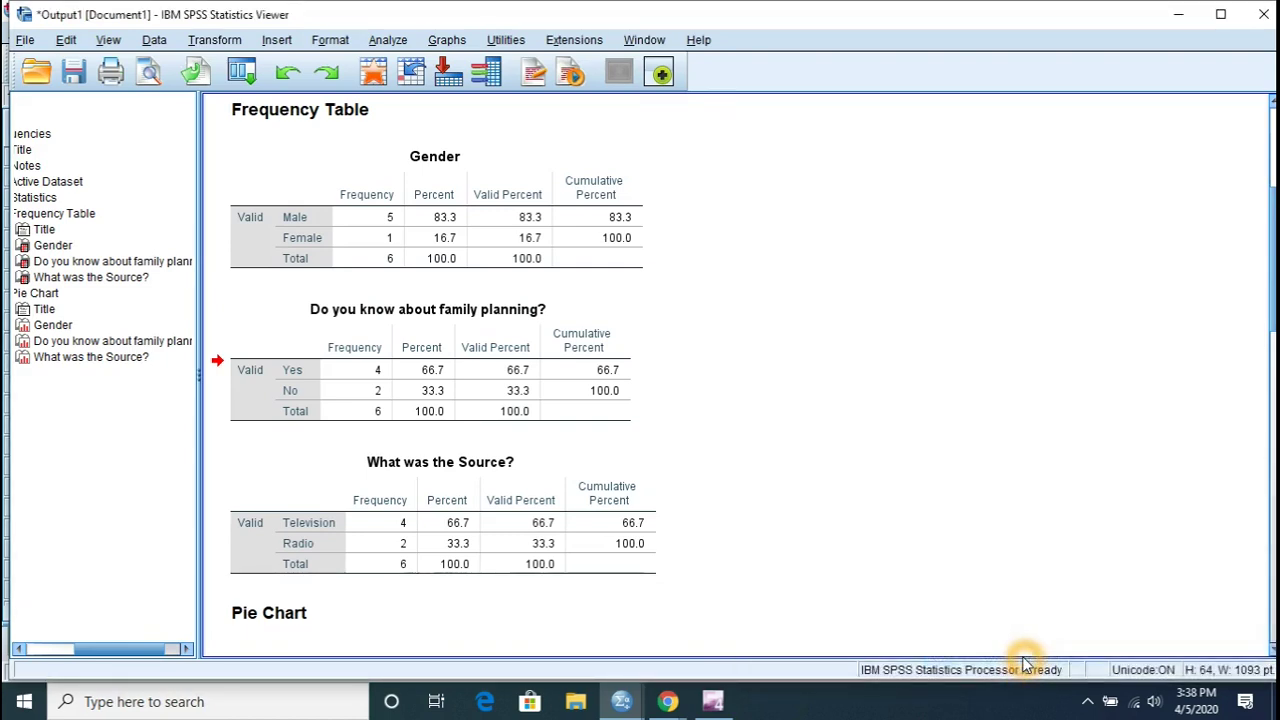
left_click(322, 272)
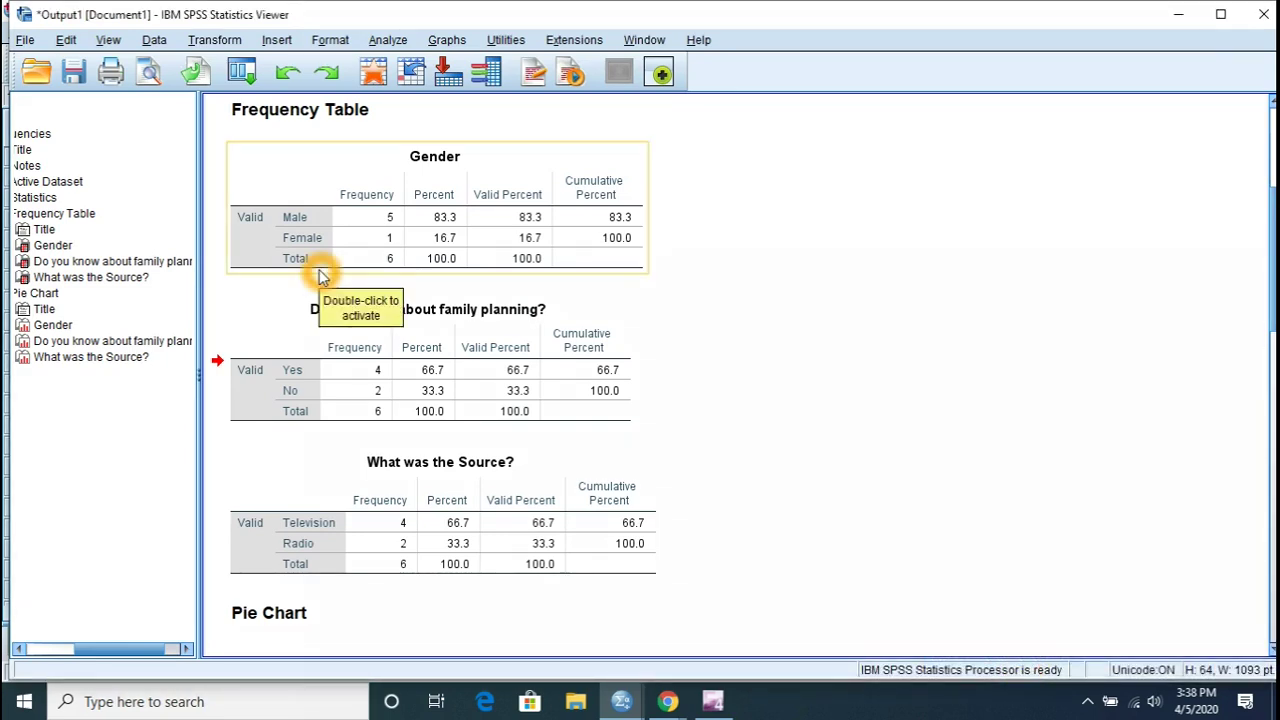
left_click(808, 446)
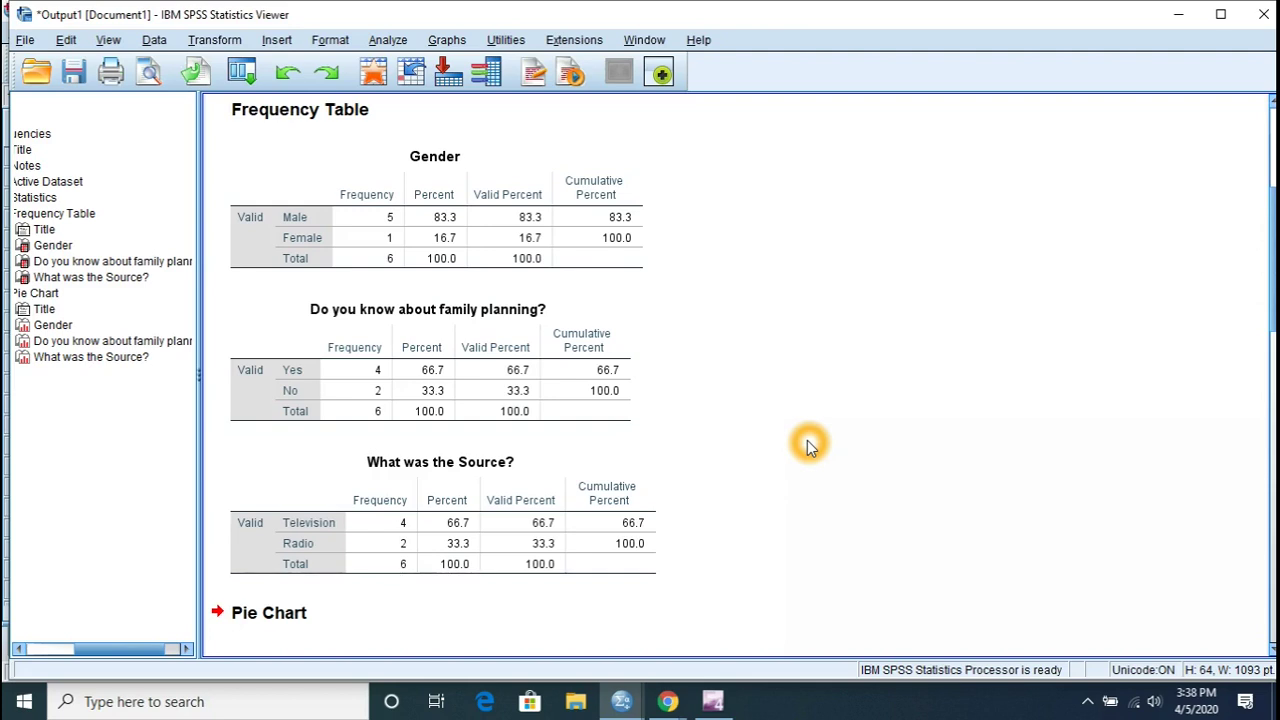
- Examine the pie charts for Gender, family planning and source in the output, and return to the dataset
scroll(810, 445, "down", 10)
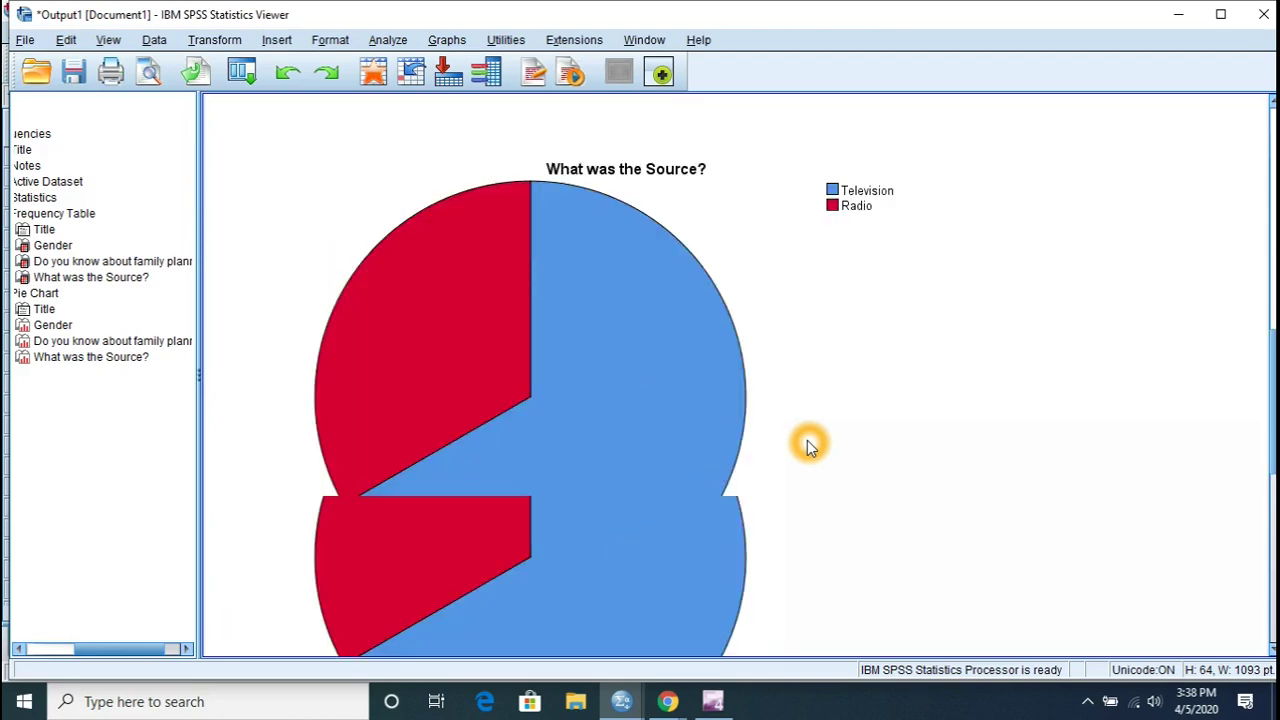
scroll(810, 445, "up", 8)
scroll(810, 445, "down", 10)
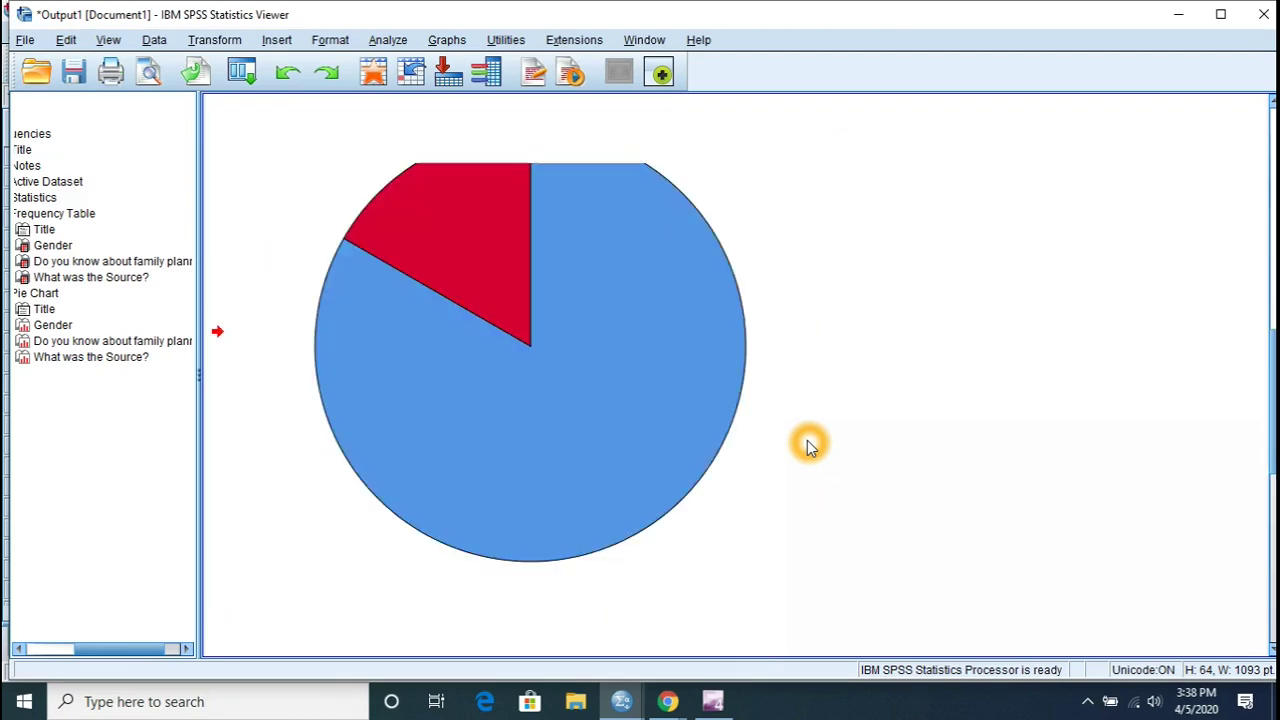
scroll(810, 445, "up", 10)
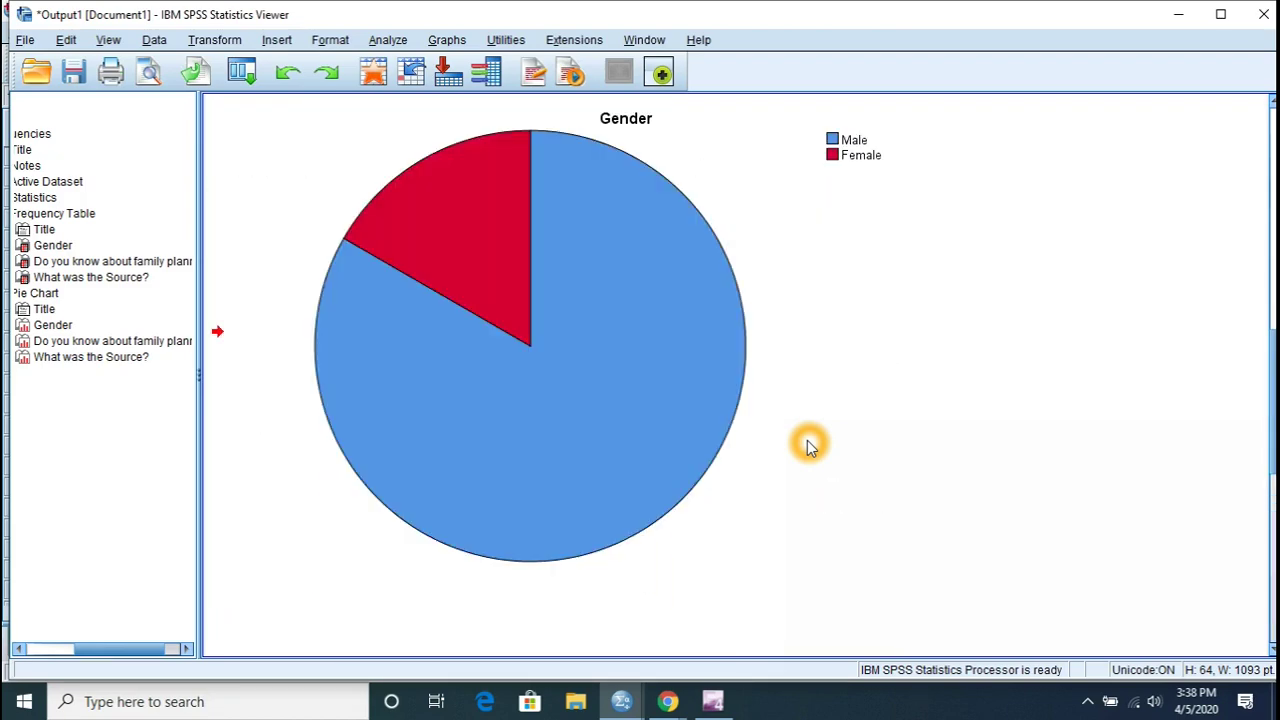
left_click(1185, 16)
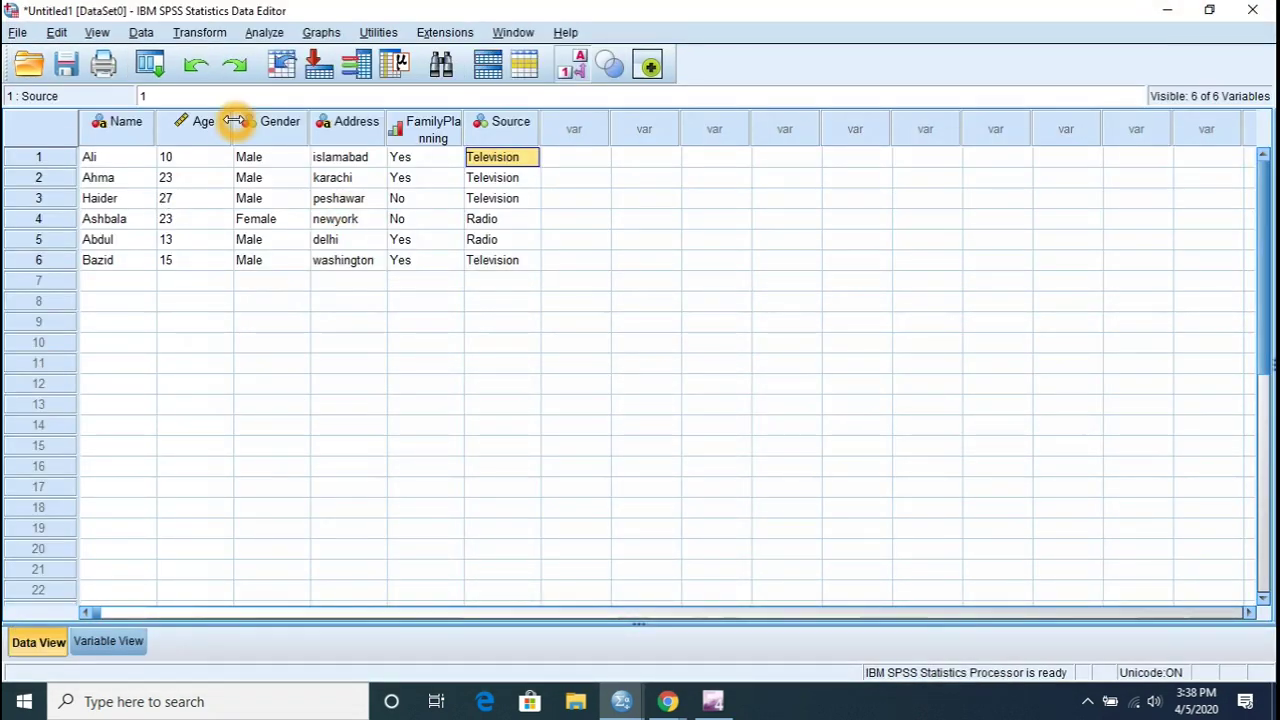
- Start another Frequencies analysis and replace Gender, the family planning question and the source question with Age as its only variable
left_click(205, 131)
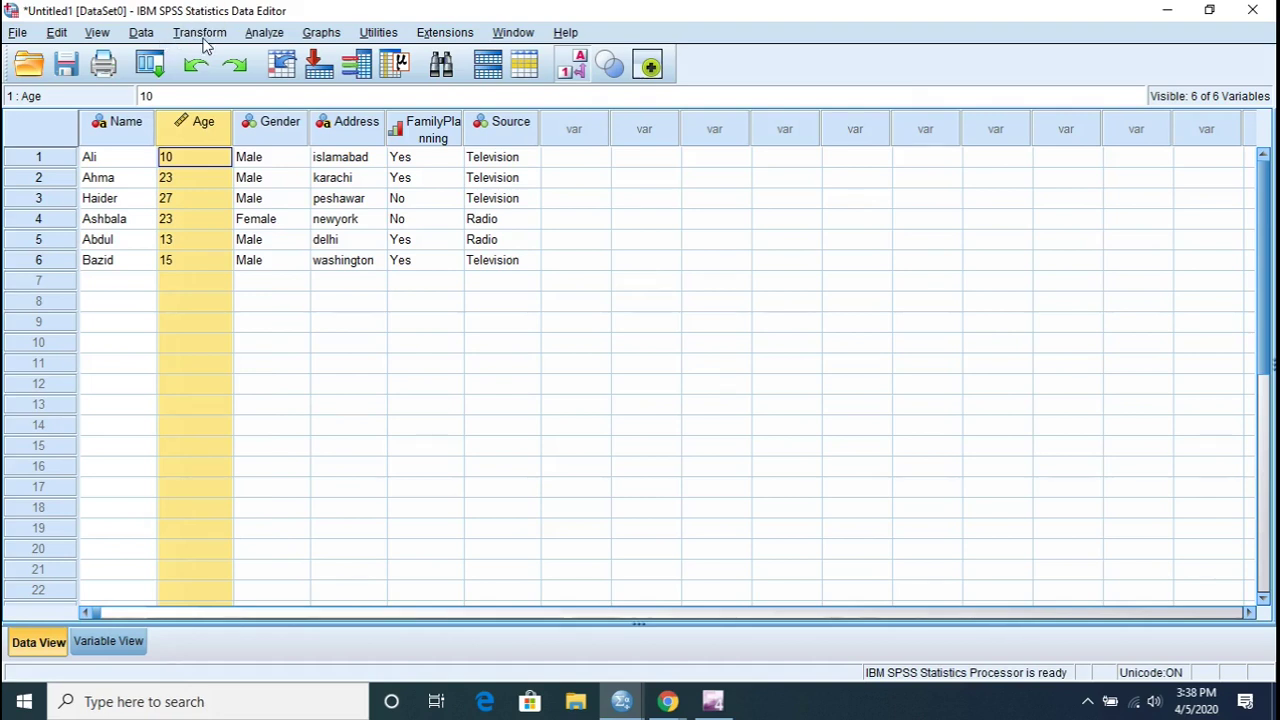
left_click(260, 33)
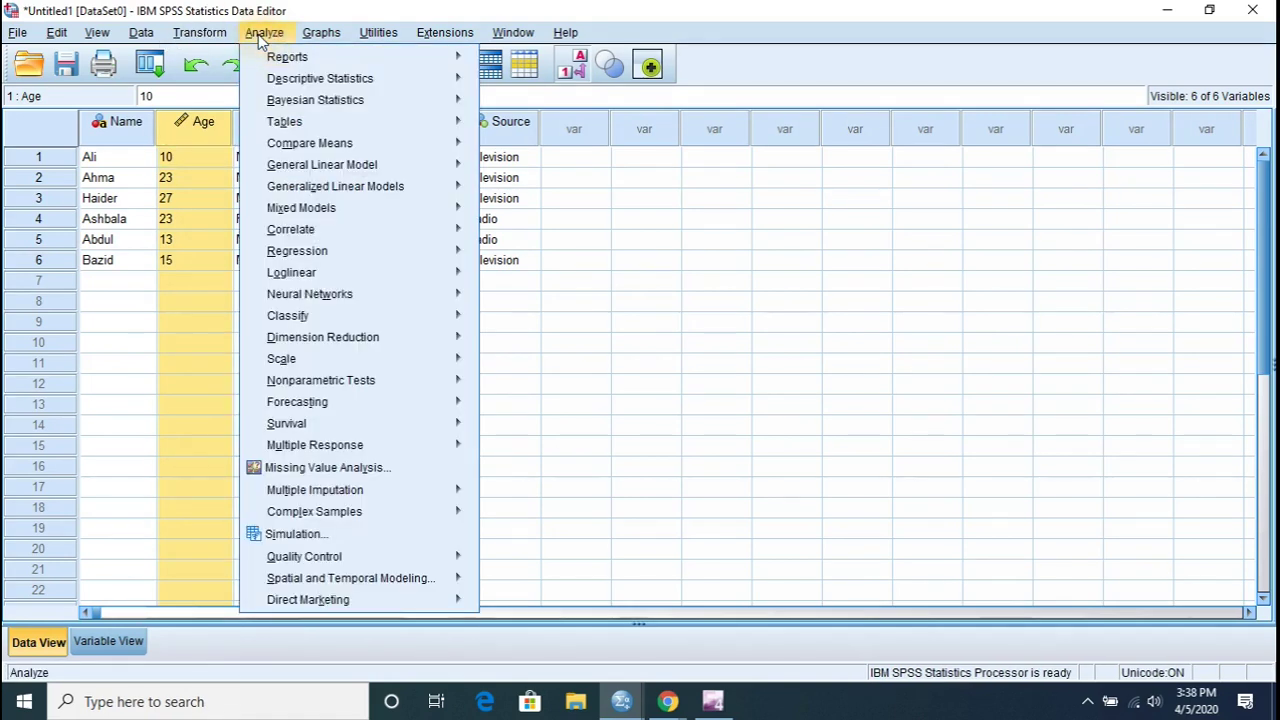
left_click(320, 80)
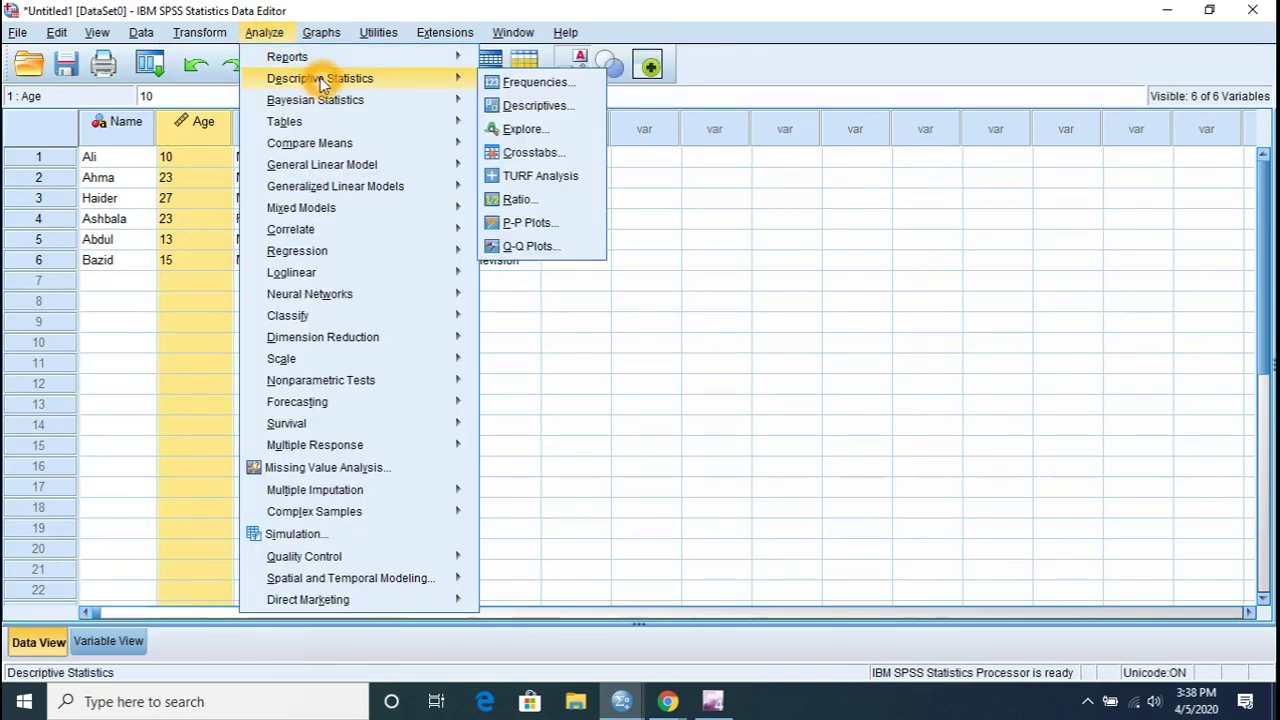
left_click(518, 84)
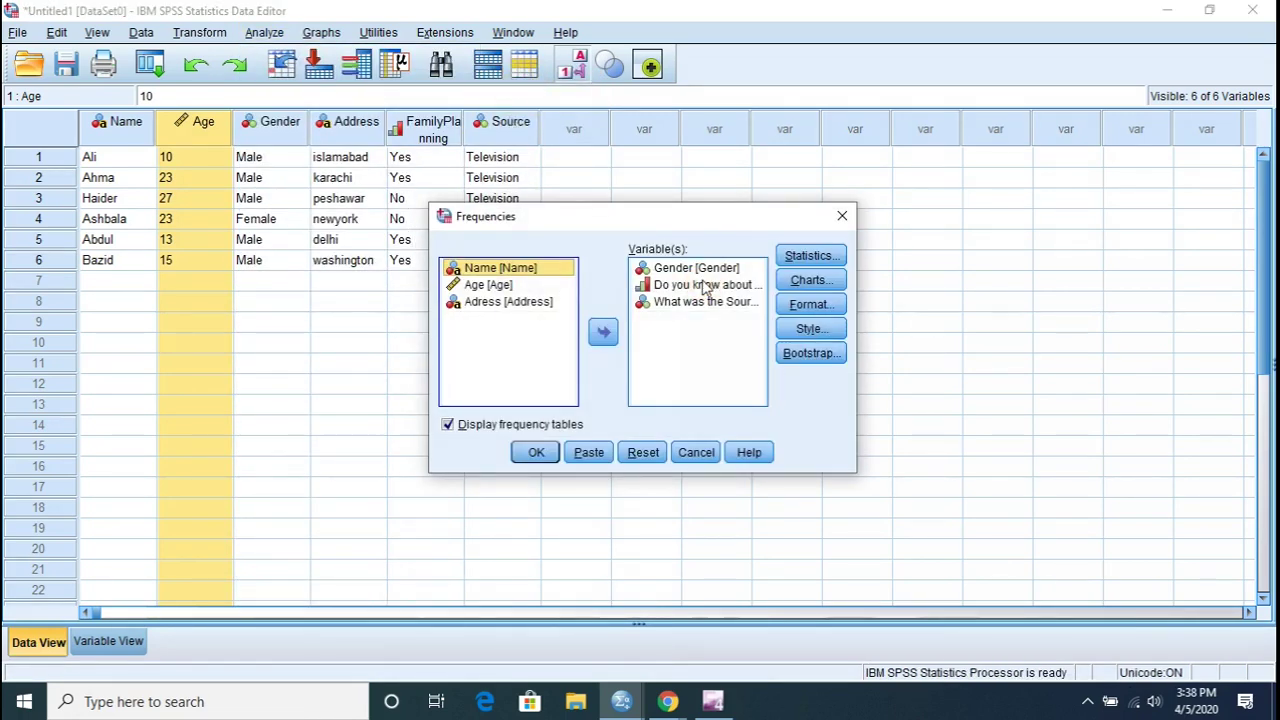
left_click(702, 272)
left_click(603, 333)
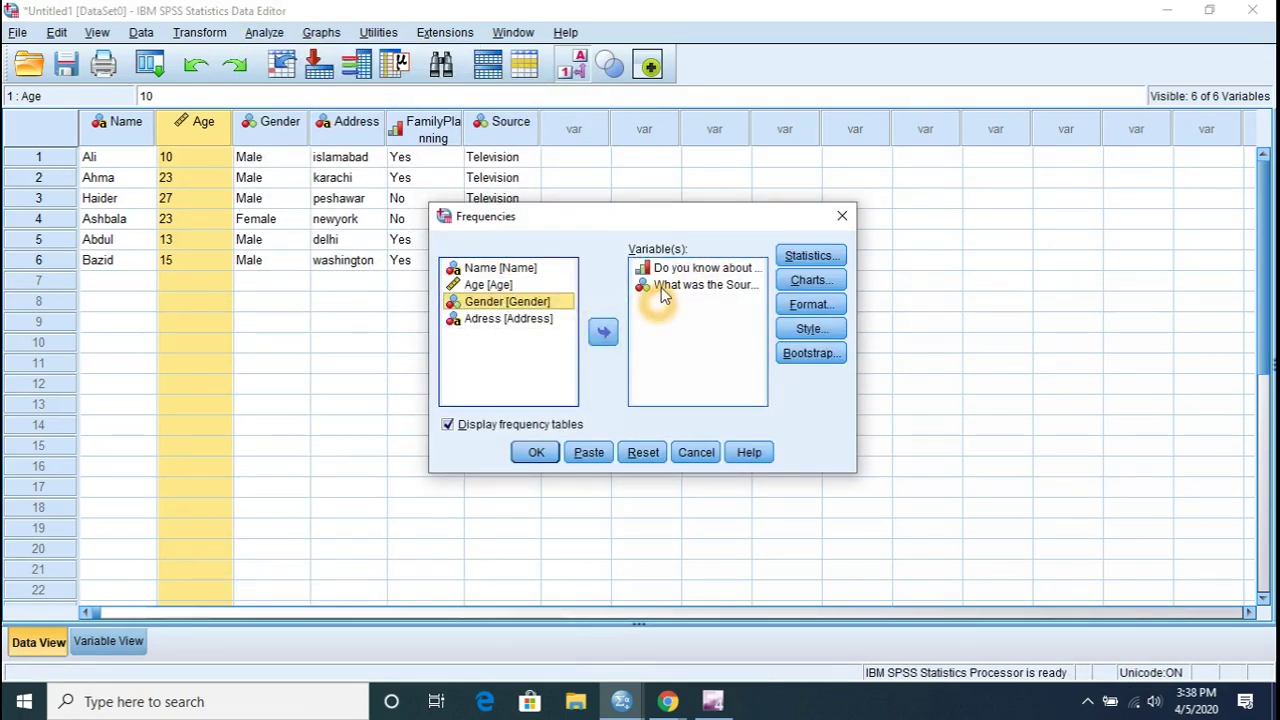
left_click(662, 270)
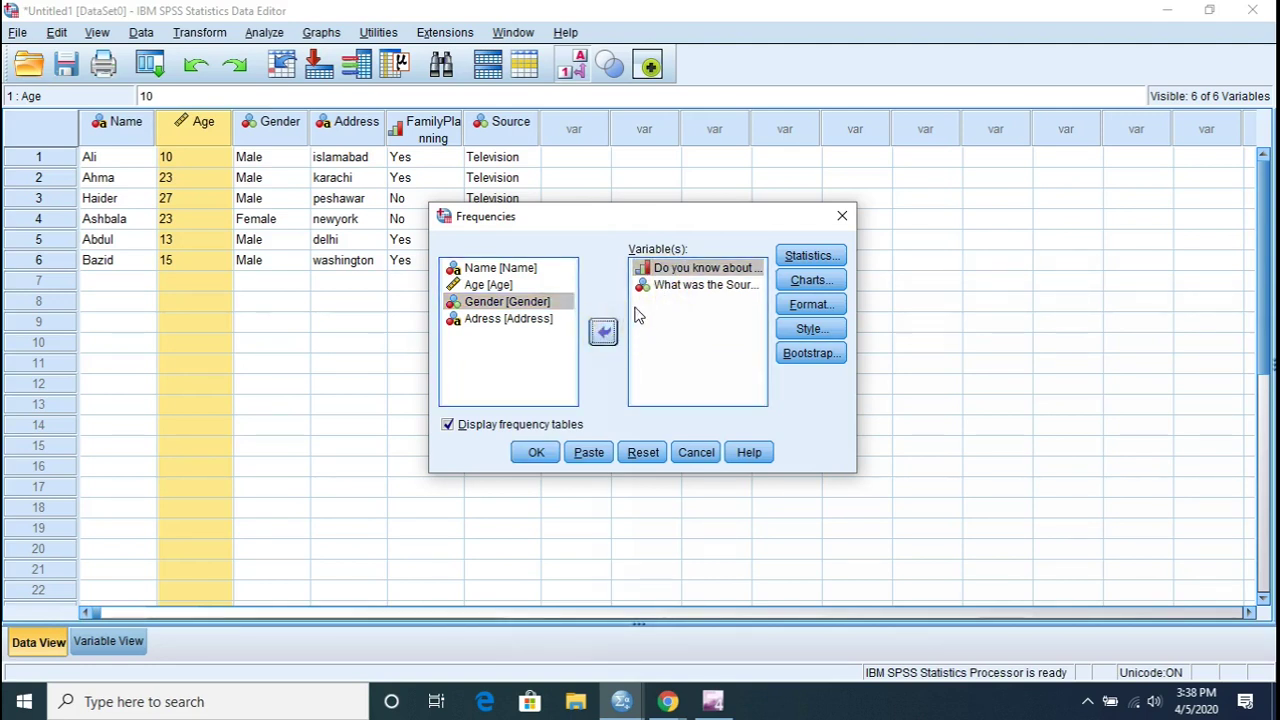
left_click(603, 333)
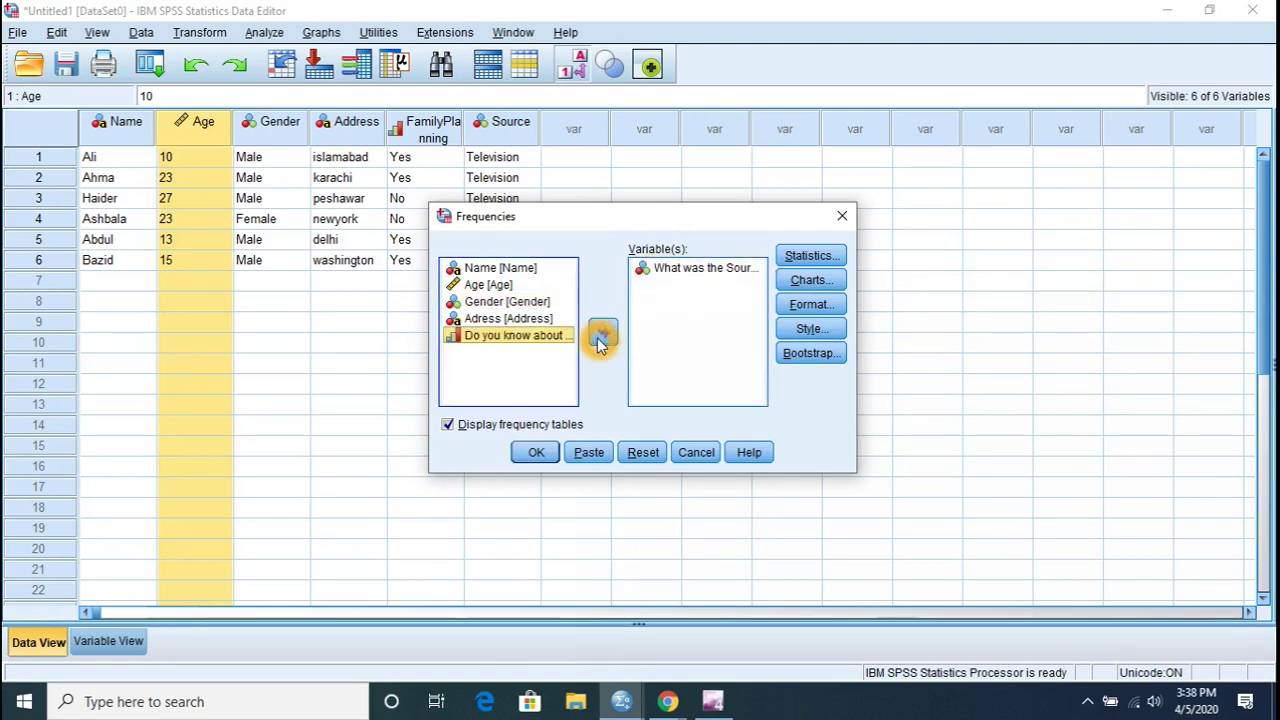
left_click(668, 270)
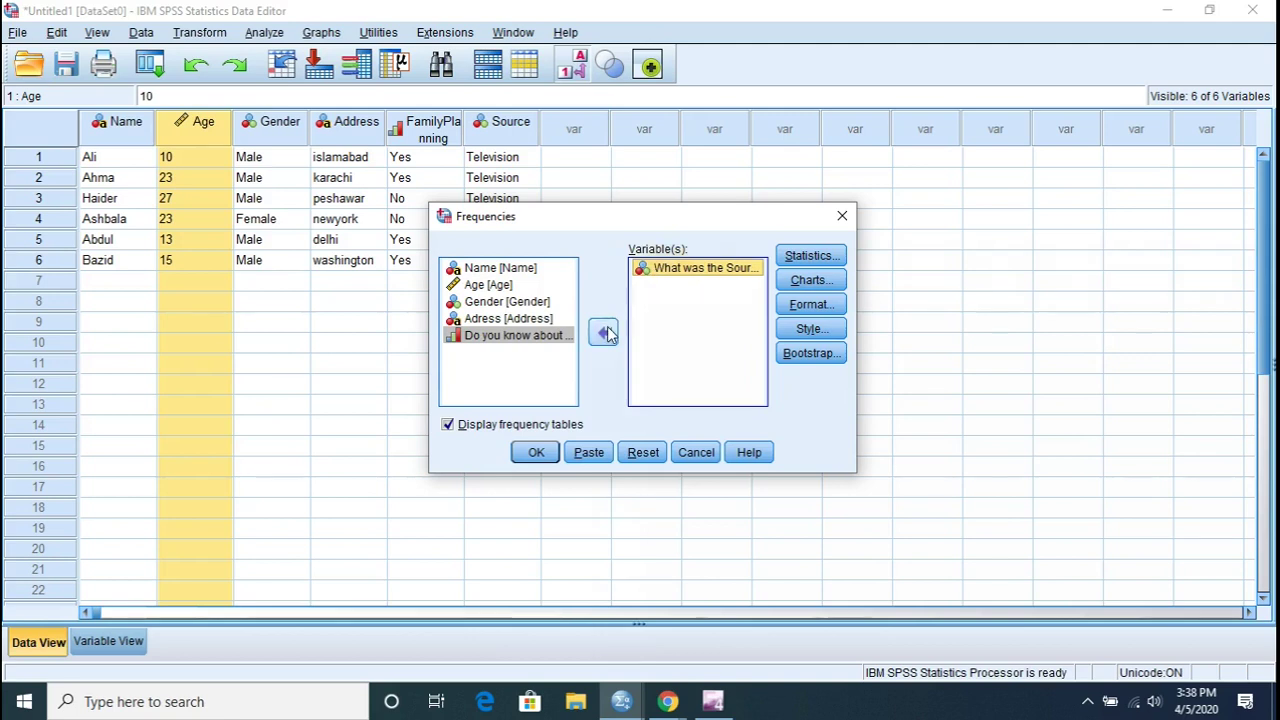
left_click(603, 333)
left_click(540, 285)
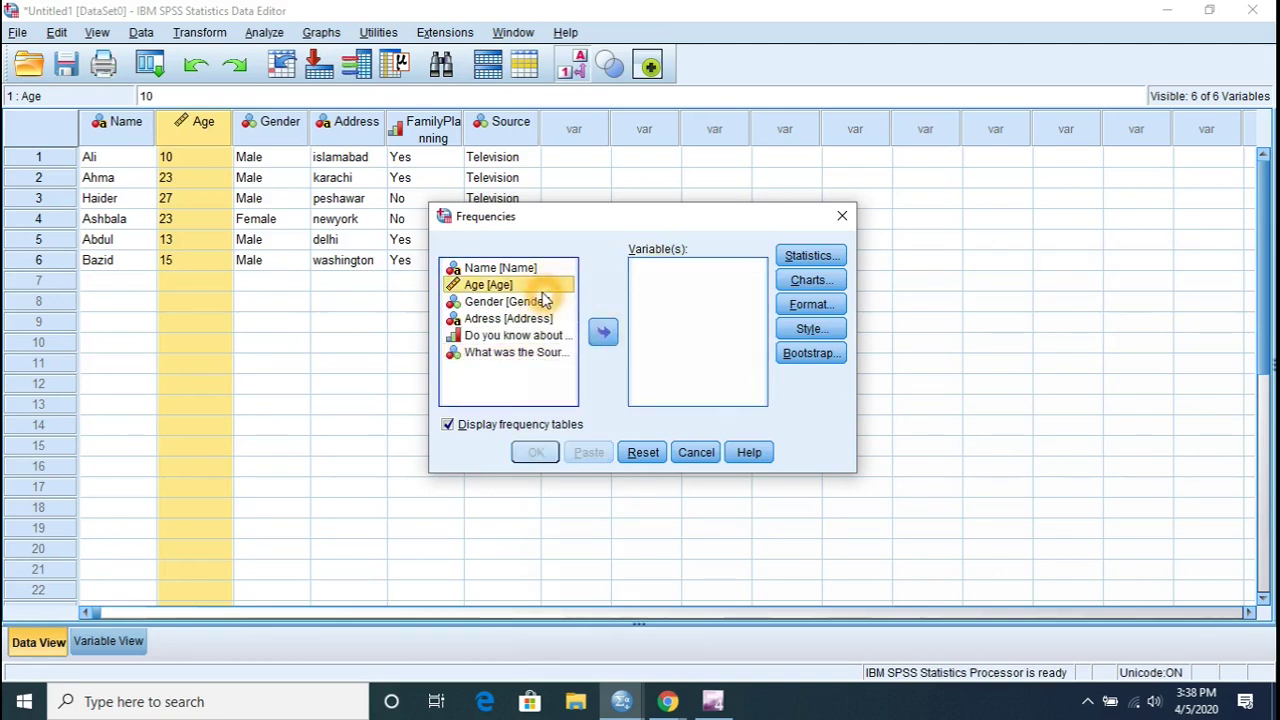
left_click(603, 332)
- Request the mean, median, mode, standard deviation and range for Age and run the Frequencies analysis
left_click(795, 258)
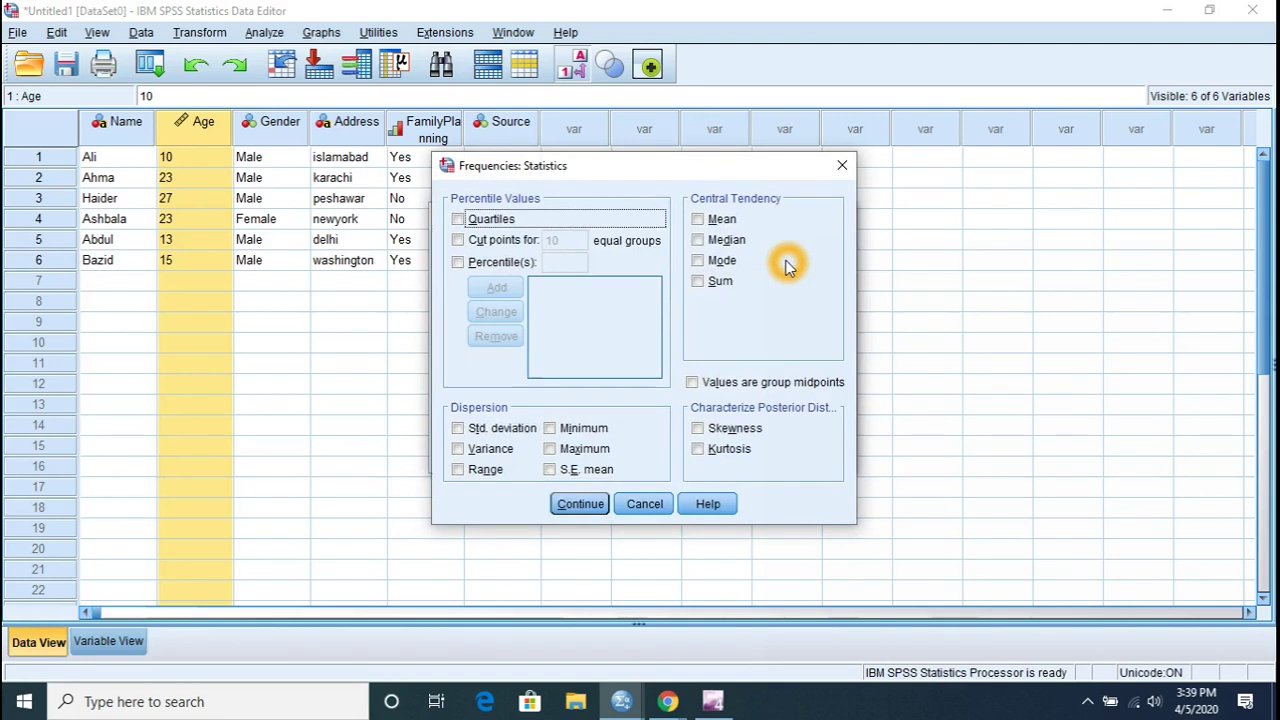
left_click(720, 219)
left_click(722, 241)
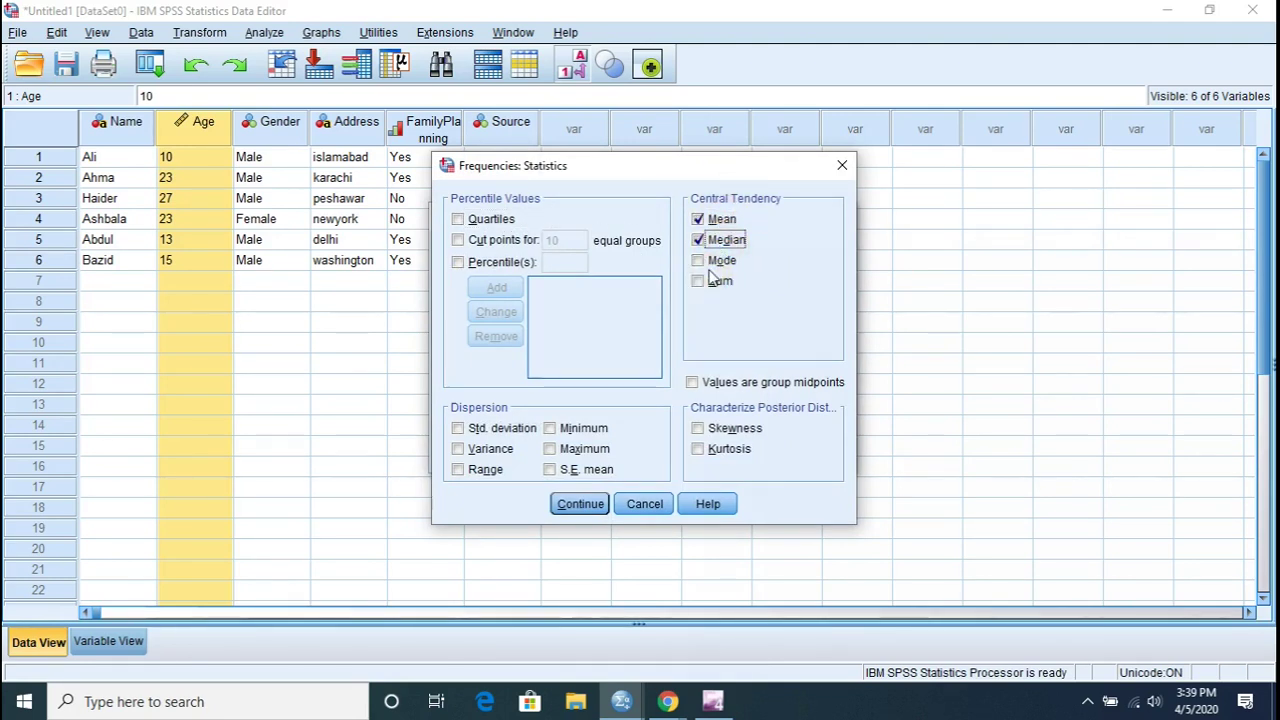
left_click(710, 261)
left_click(500, 428)
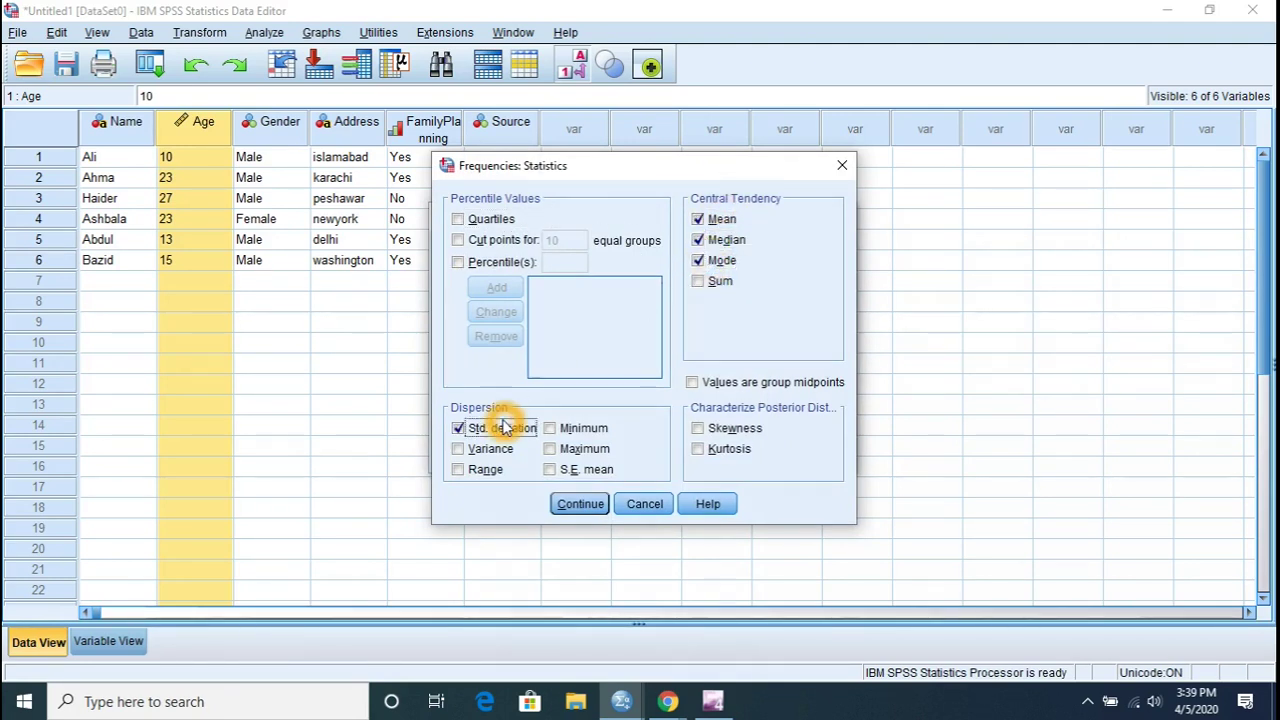
left_click(478, 474)
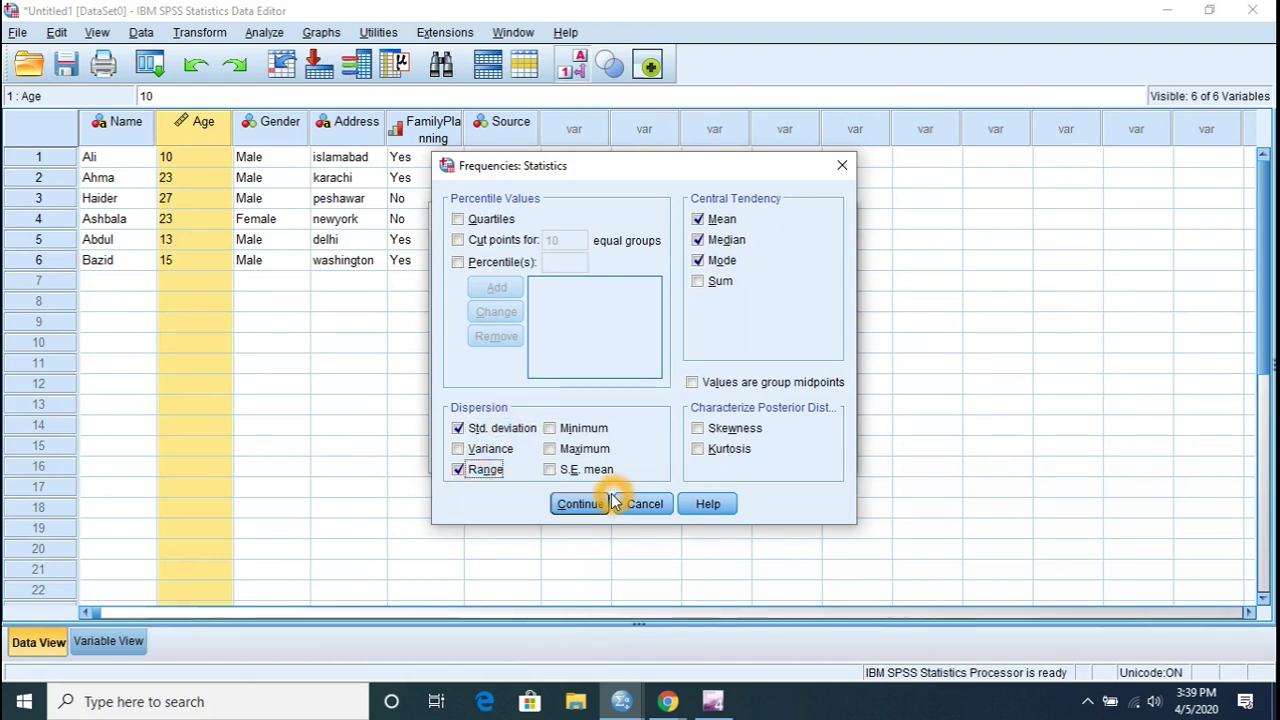
left_click(599, 503)
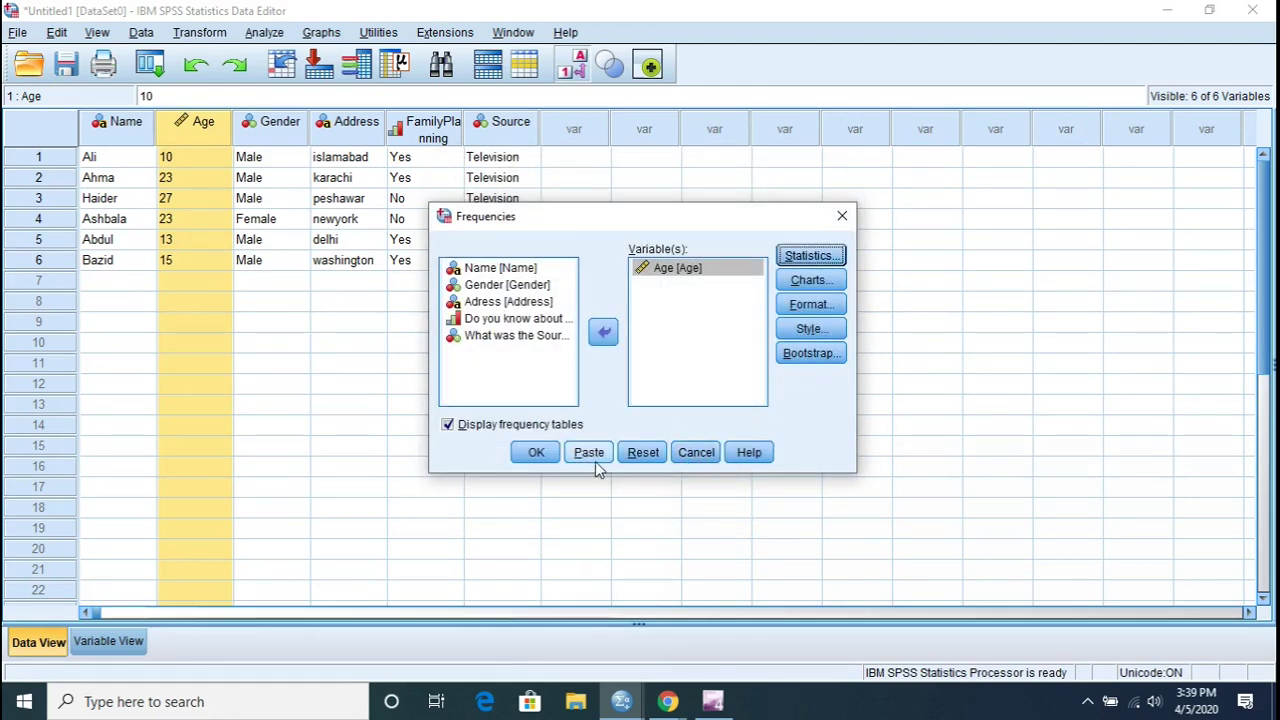
left_click(550, 457)
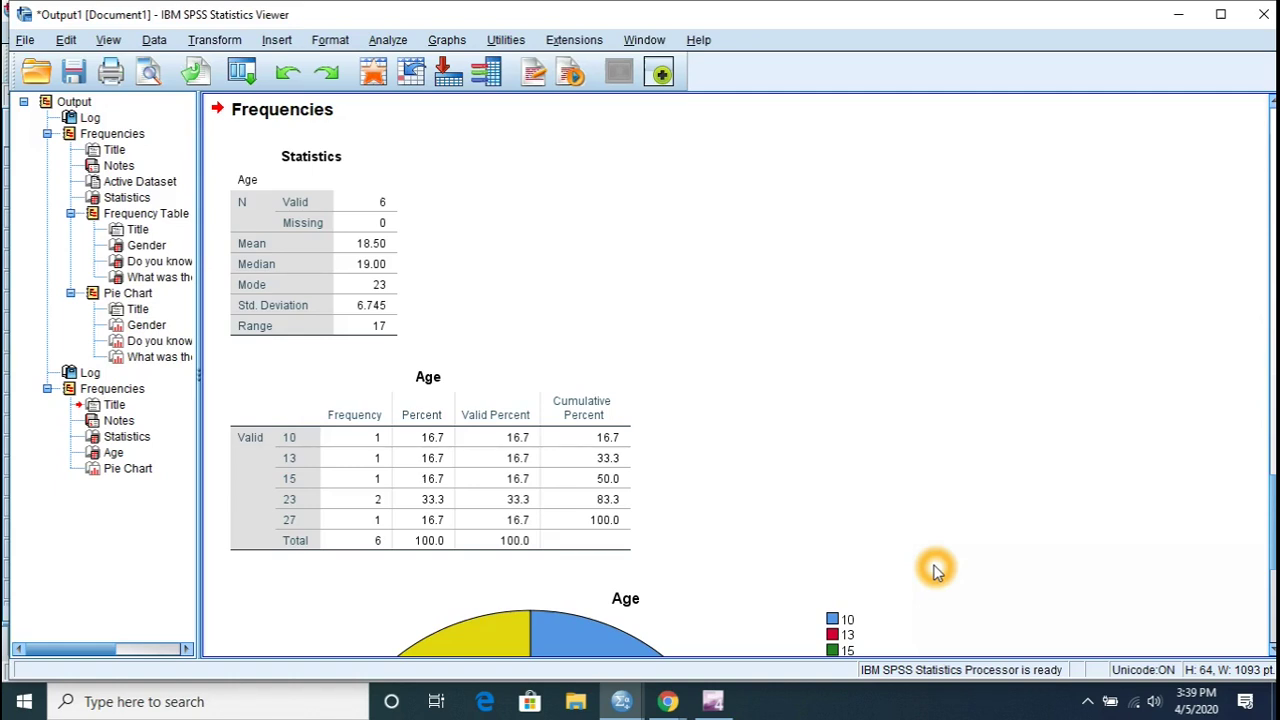
- Examine the Age statistics table and the beginning of the output, and return to the dataset
left_click(363, 261)
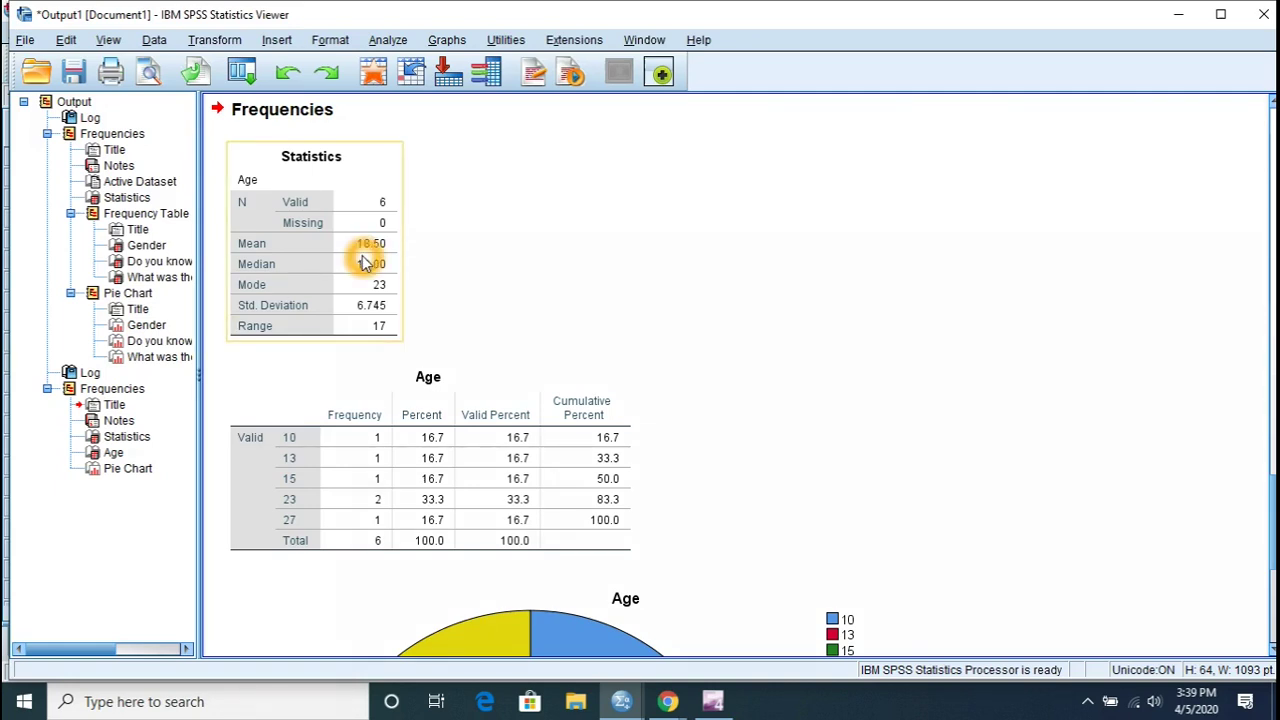
left_click(405, 303)
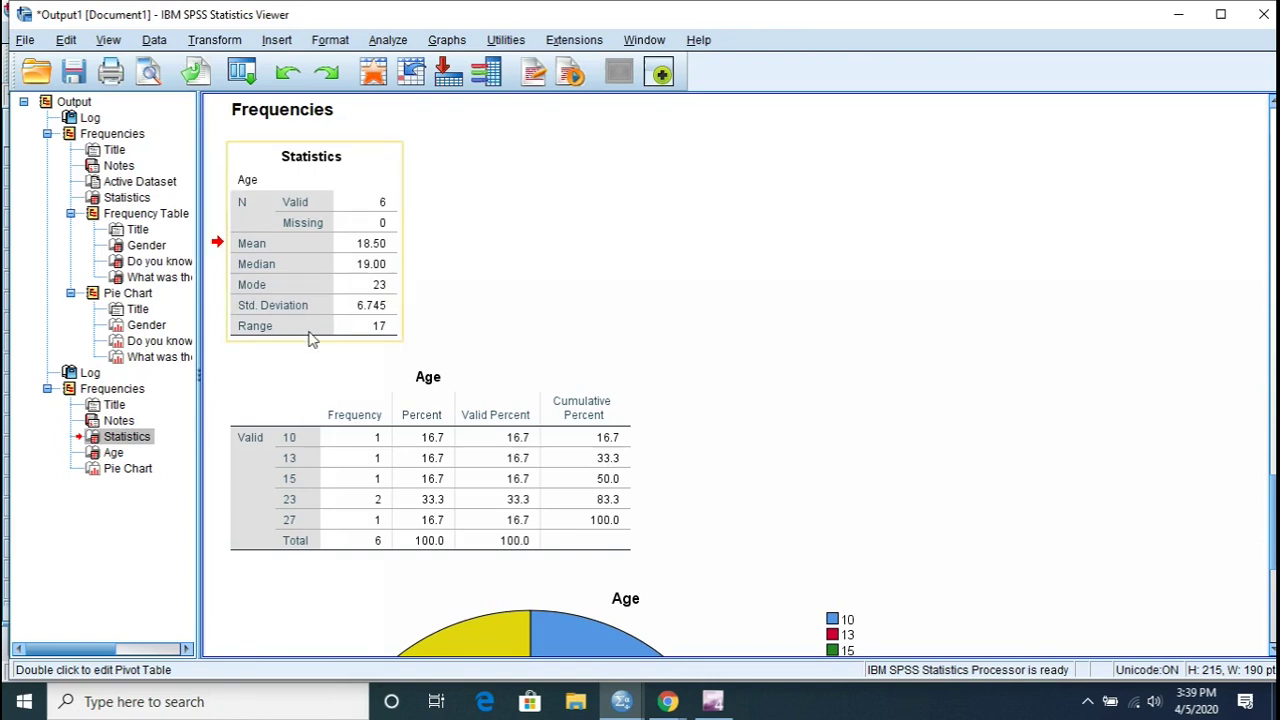
left_click(415, 282)
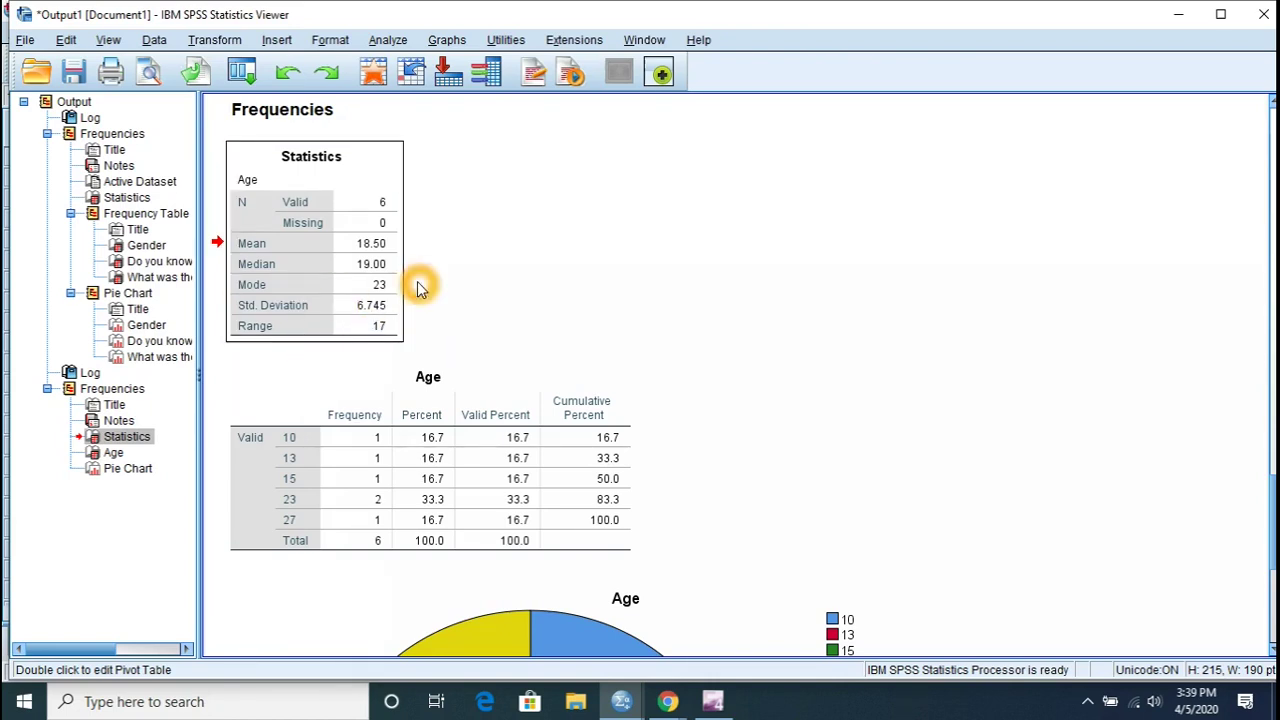
left_click(323, 307)
left_click(388, 312)
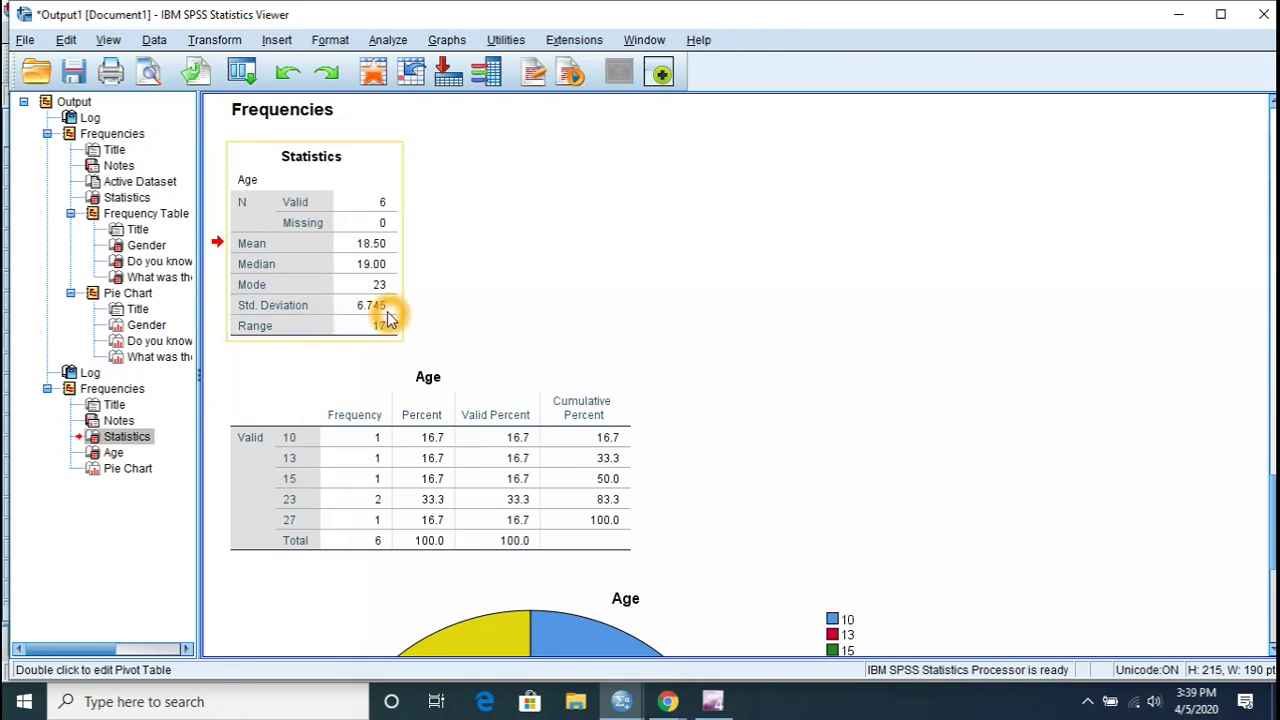
left_click(406, 330)
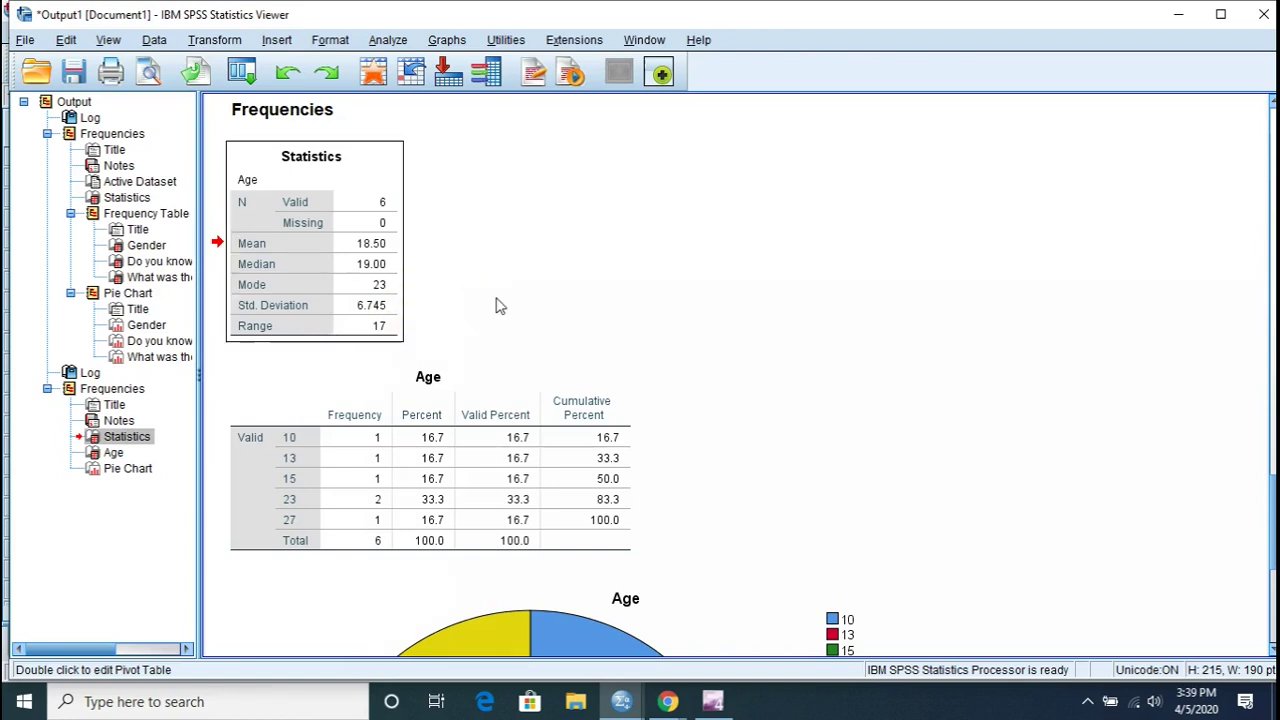
left_click_drag(1274, 430, 1240, 8)
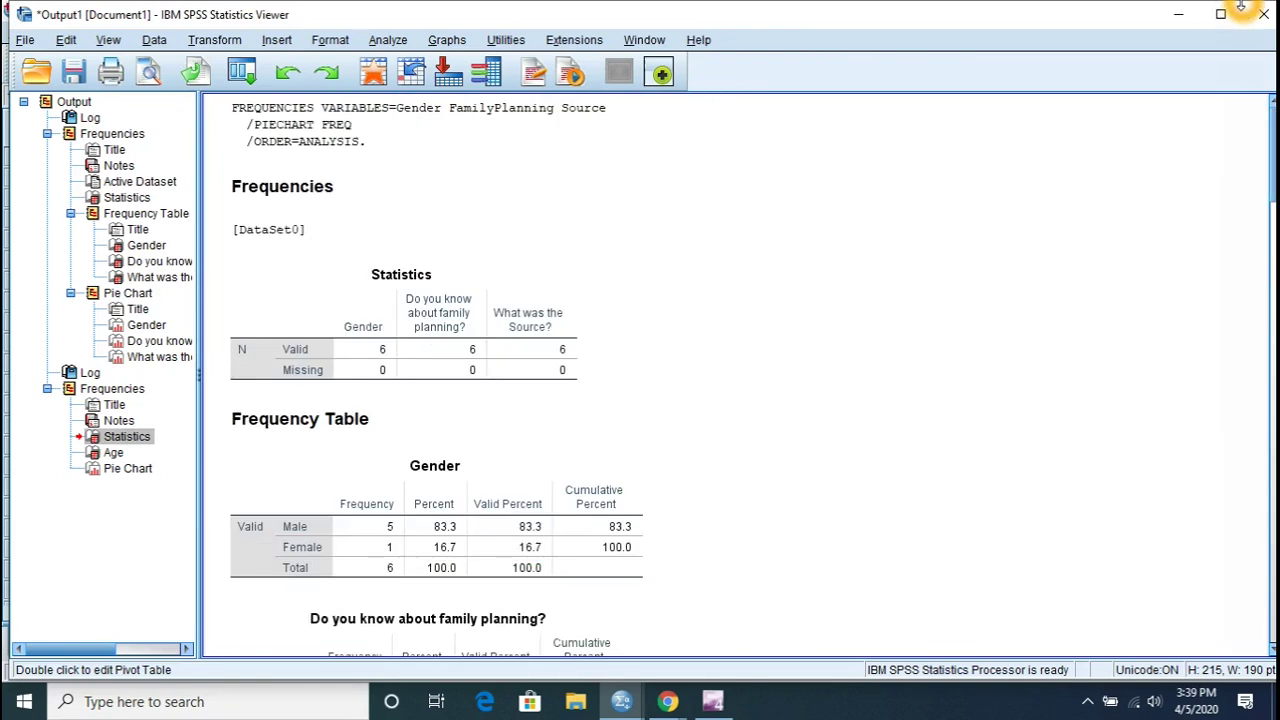
left_click(1190, 14)
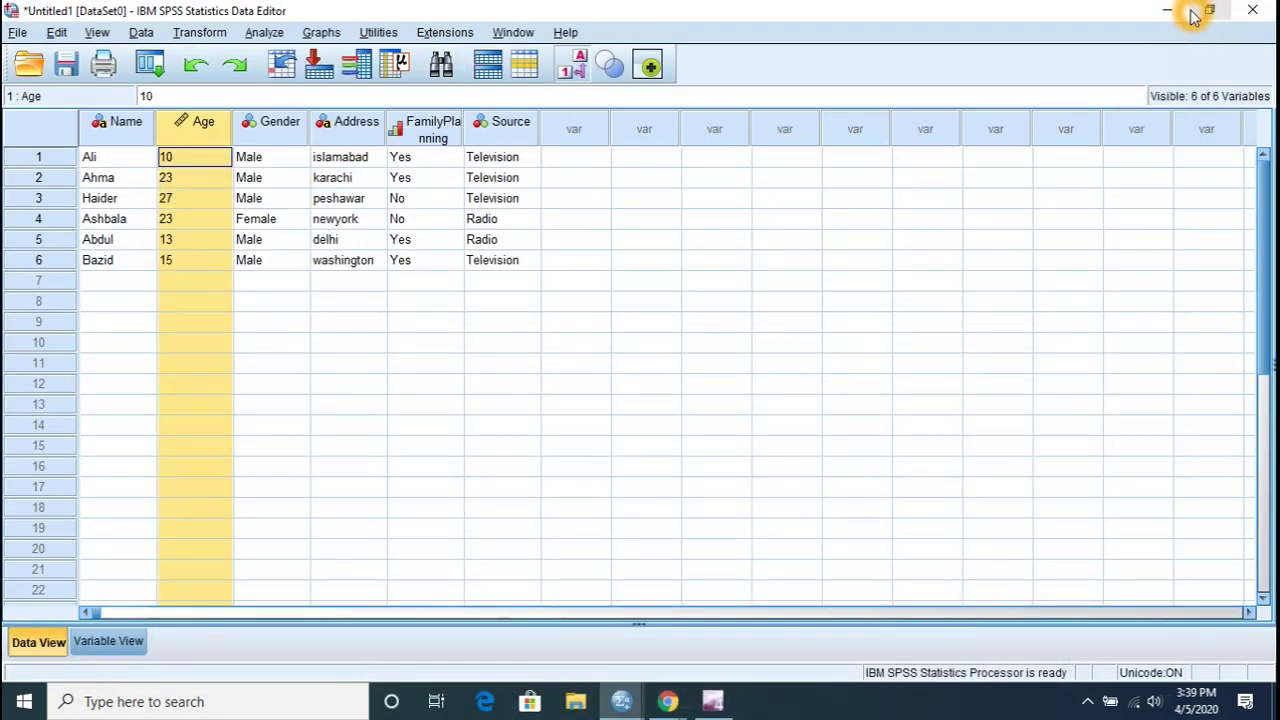